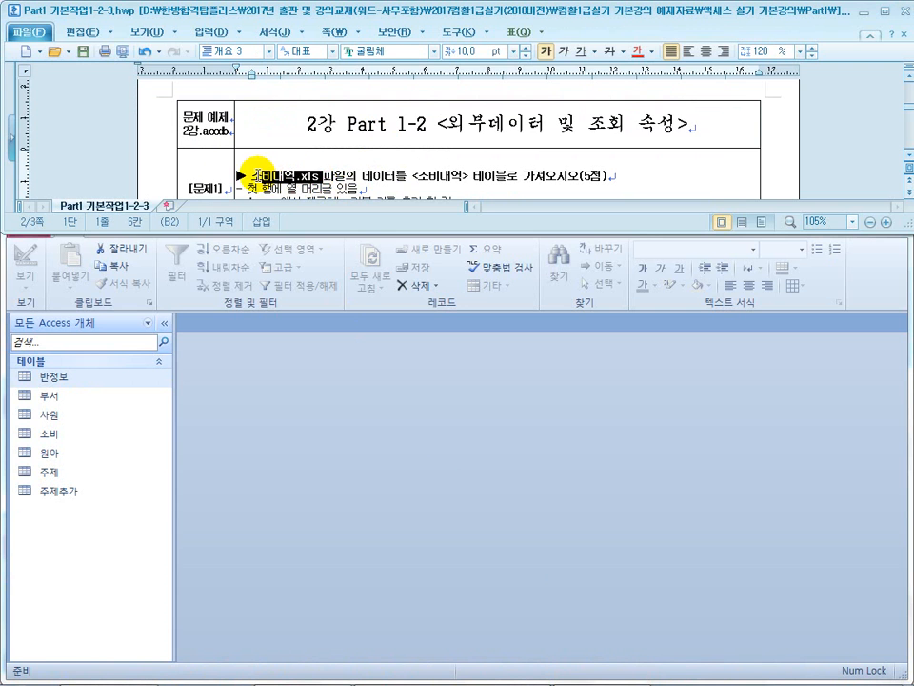
Highlight the file name 소비내역.xls in problem 1 of the assignment document
{"action": "left_click", "coordinate": [406, 177]}
{"action": "scroll", "coordinate": [407, 177], "scroll_direction": "down", "scroll_amount": 1}
{"action": "left_click_drag", "start_coordinate": [321, 160], "coordinate": [253, 162]}
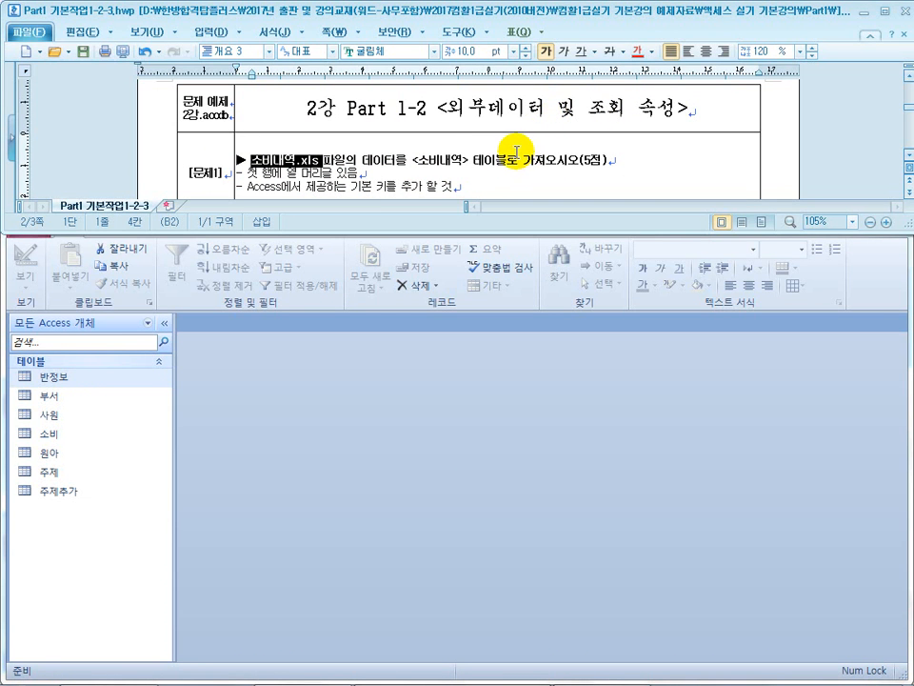
{"action": "left_click_drag", "start_coordinate": [319, 160], "coordinate": [251, 159]}
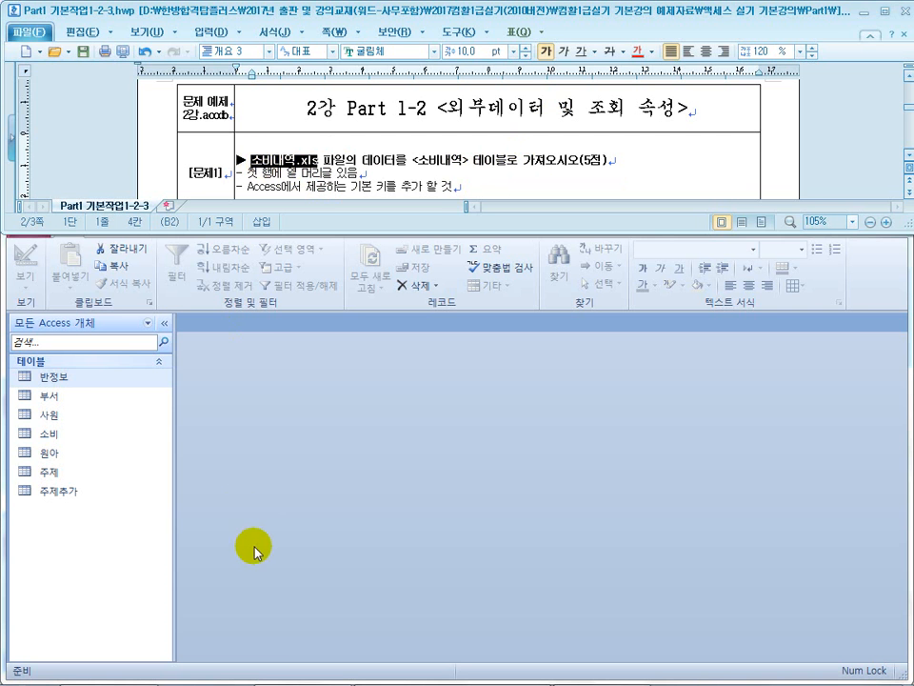
Switch to the file explorer and copy 거래처.htm and 소비내역.xls from the Part1 folder
{"action": "key", "text": "super"}
{"action": "left_click", "coordinate": [127, 654]}
{"action": "left_click_drag", "start_coordinate": [273, 407], "coordinate": [222, 356]}
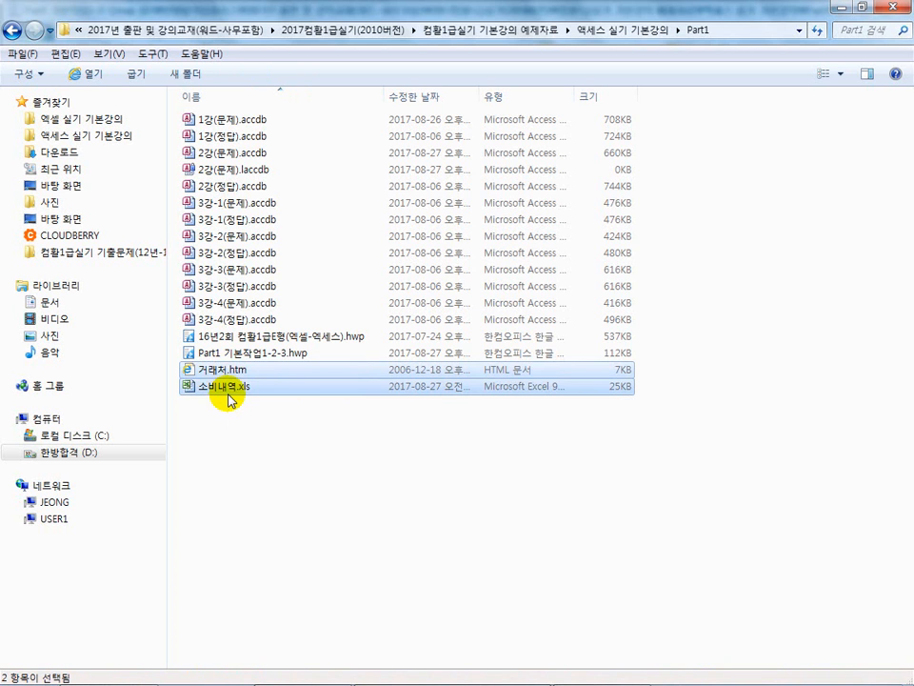
{"action": "left_click_drag", "start_coordinate": [246, 423], "coordinate": [209, 371]}
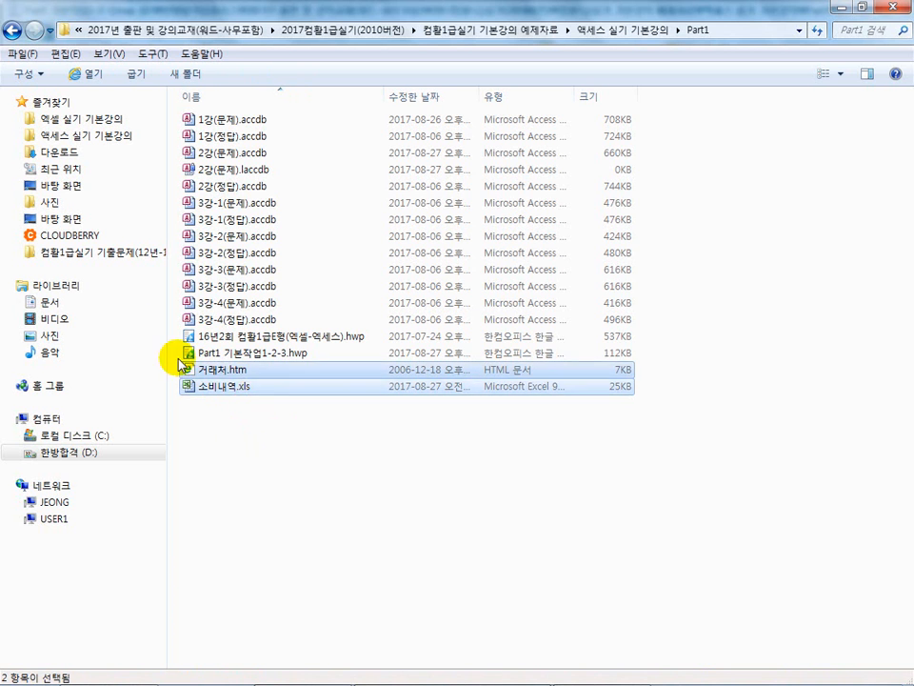
Create a new folder named DB at the root of the C: drive
{"action": "left_click", "coordinate": [80, 434]}
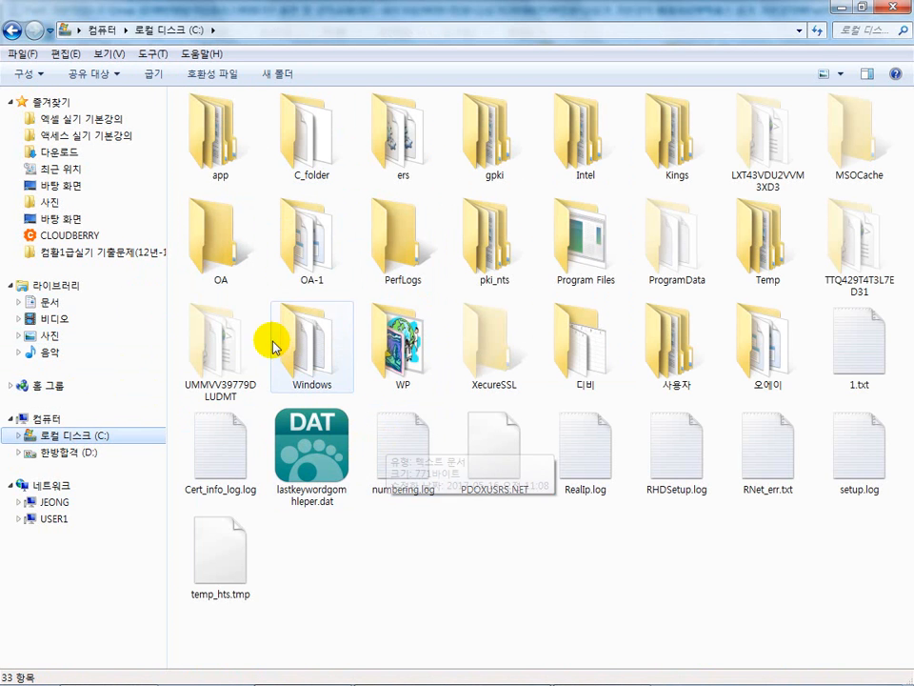
{"action": "right_click", "coordinate": [335, 333]}
{"action": "left_click", "coordinate": [390, 334]}
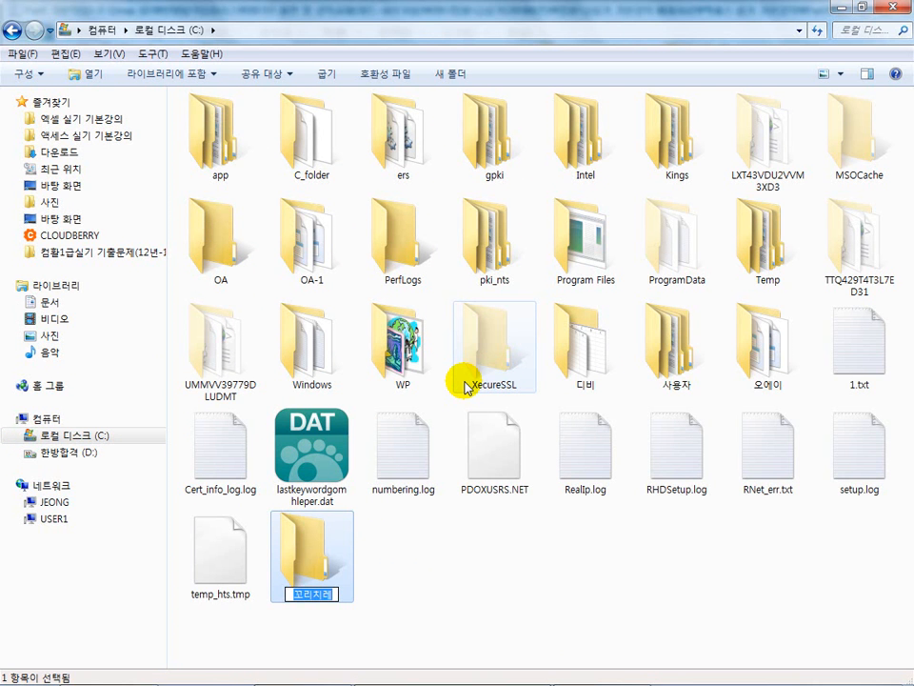
{"action": "type", "text": "음"}
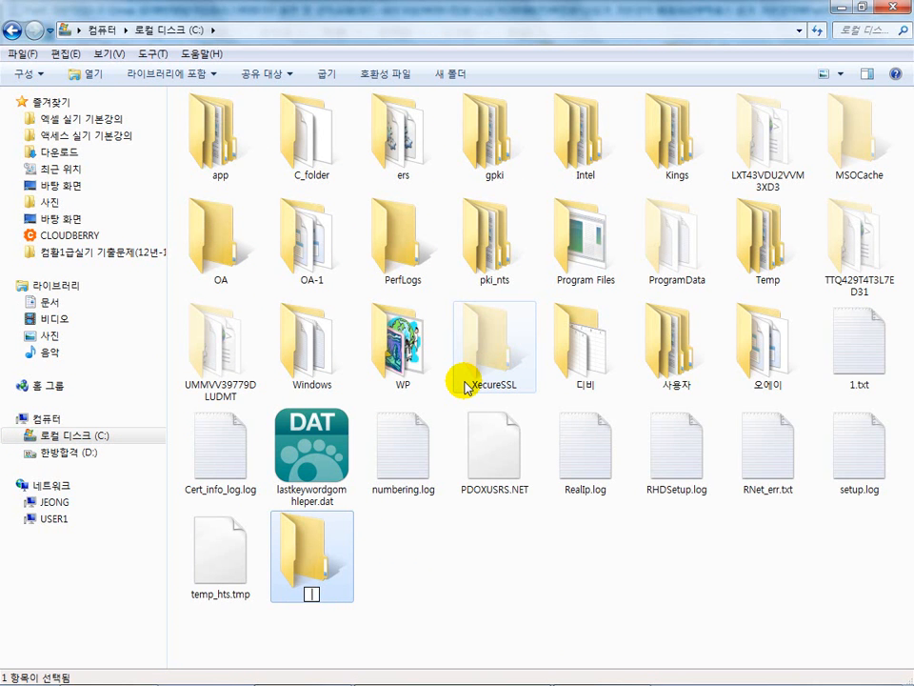
{"action": "key", "text": "Return"}
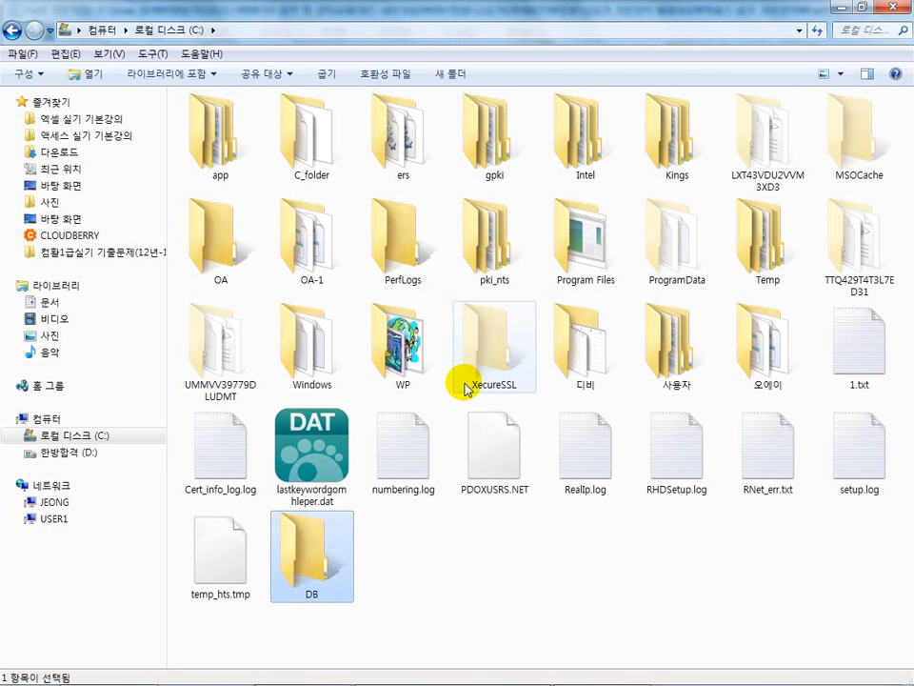
Paste the copied 거래처.htm and 소비내역.xls files into the C:\DB folder
{"action": "double_click", "coordinate": [315, 547]}
{"action": "key", "text": "ctrl+v"}
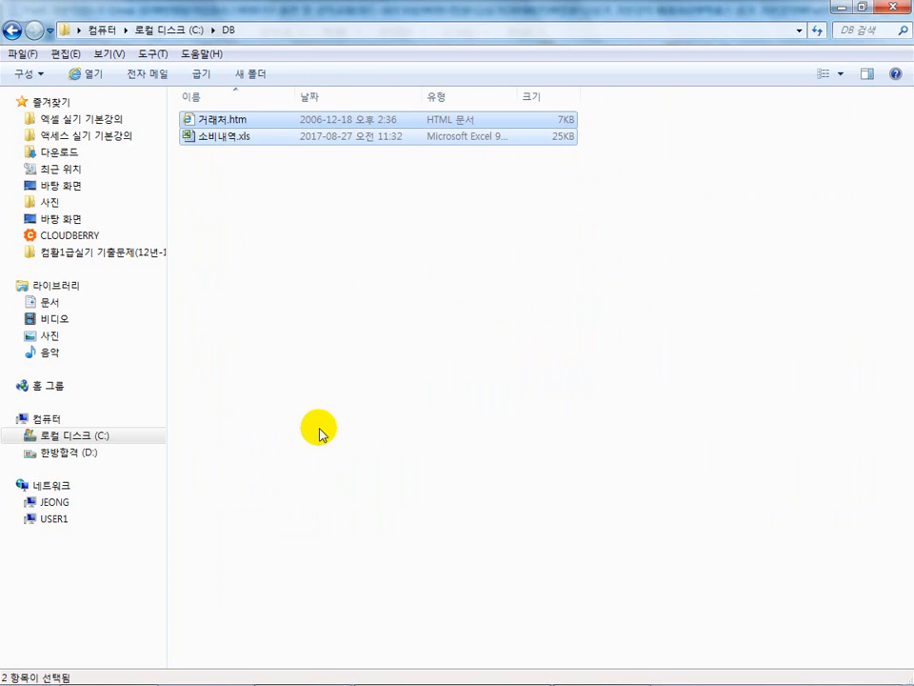
{"action": "left_click", "coordinate": [332, 427]}
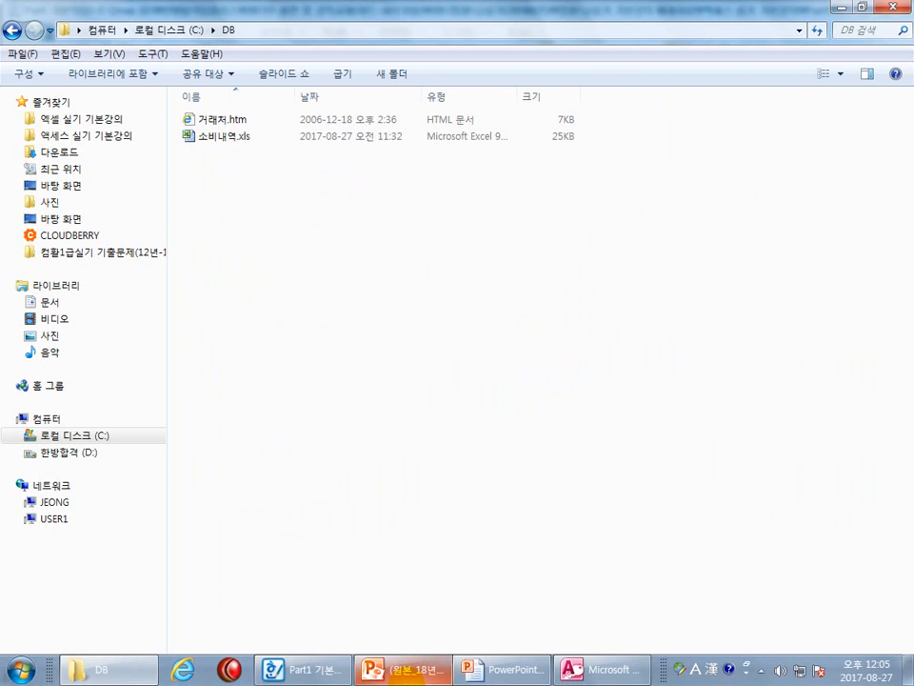
Switch back to the Hangul assignment document and the 2강(문제) database in Access
{"action": "mouse_move", "coordinate": [430, 677]}
{"action": "left_click", "coordinate": [316, 669]}
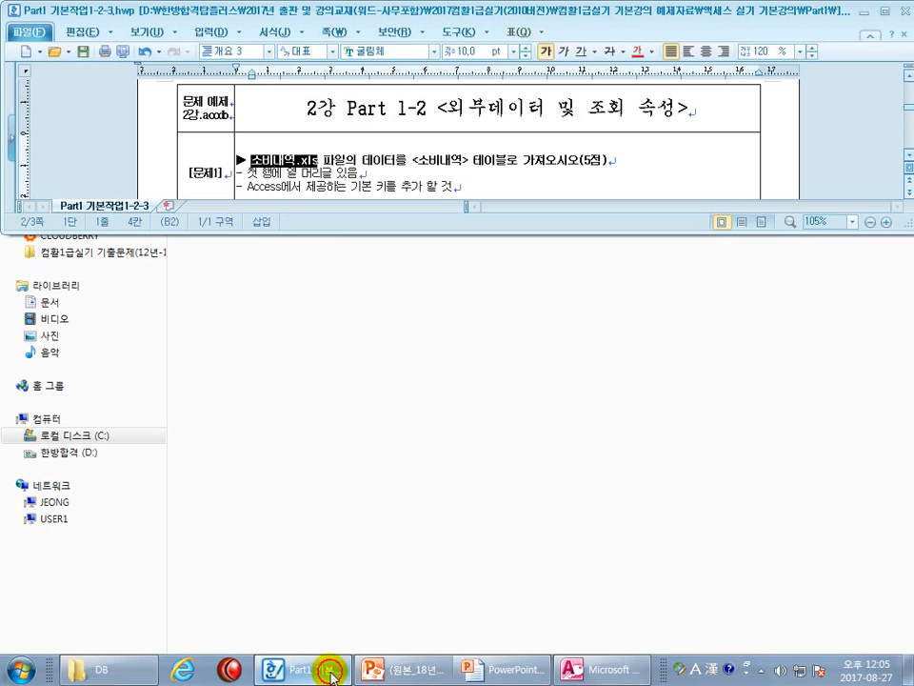
{"action": "left_click", "coordinate": [605, 672]}
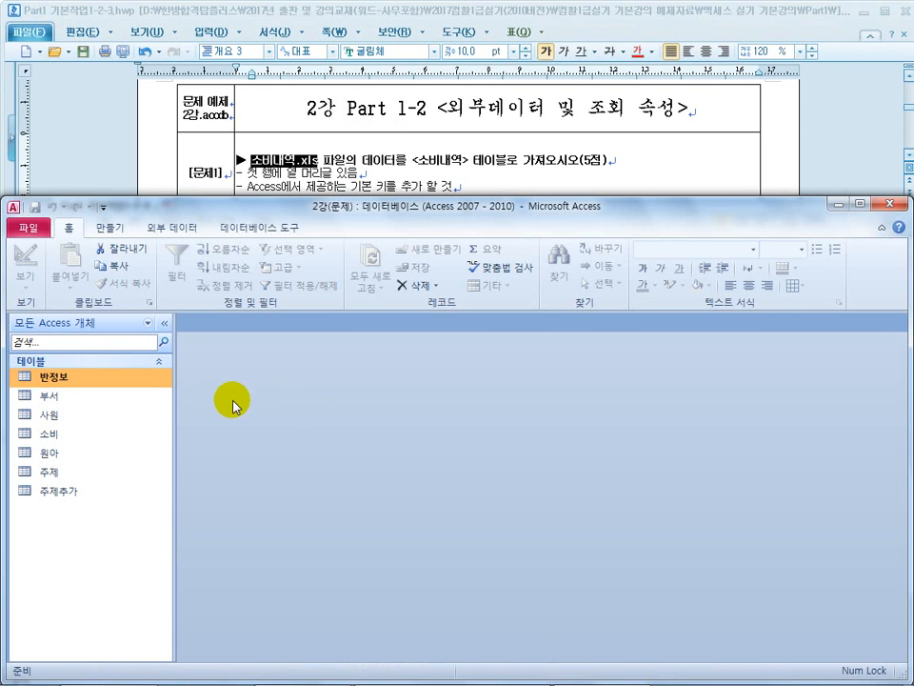
Start an Excel spreadsheet import and choose C:\DB\소비내역.xls as the data source
{"action": "left_click", "coordinate": [168, 228]}
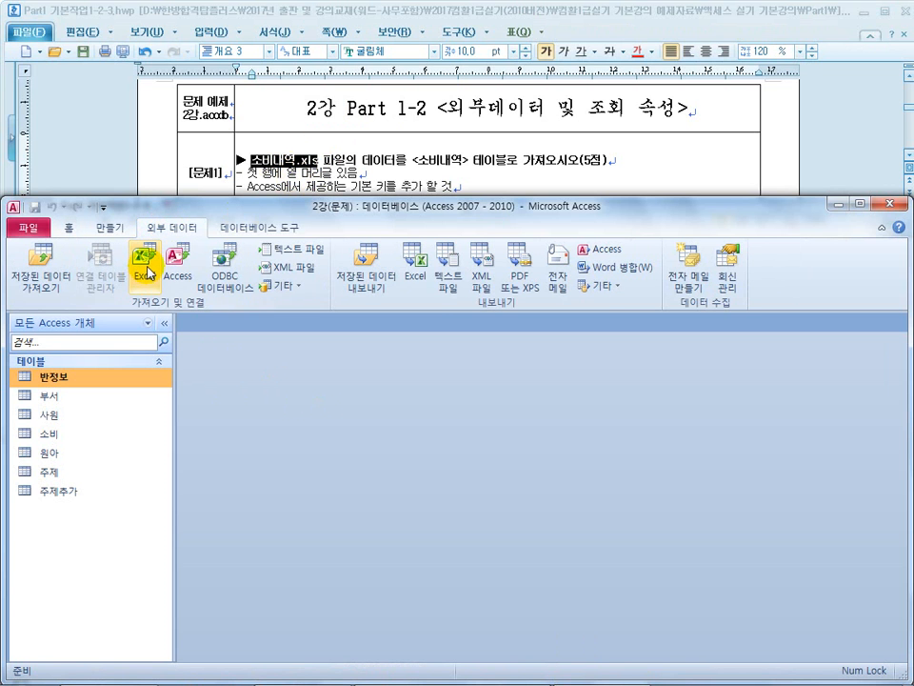
{"action": "left_click", "coordinate": [286, 285]}
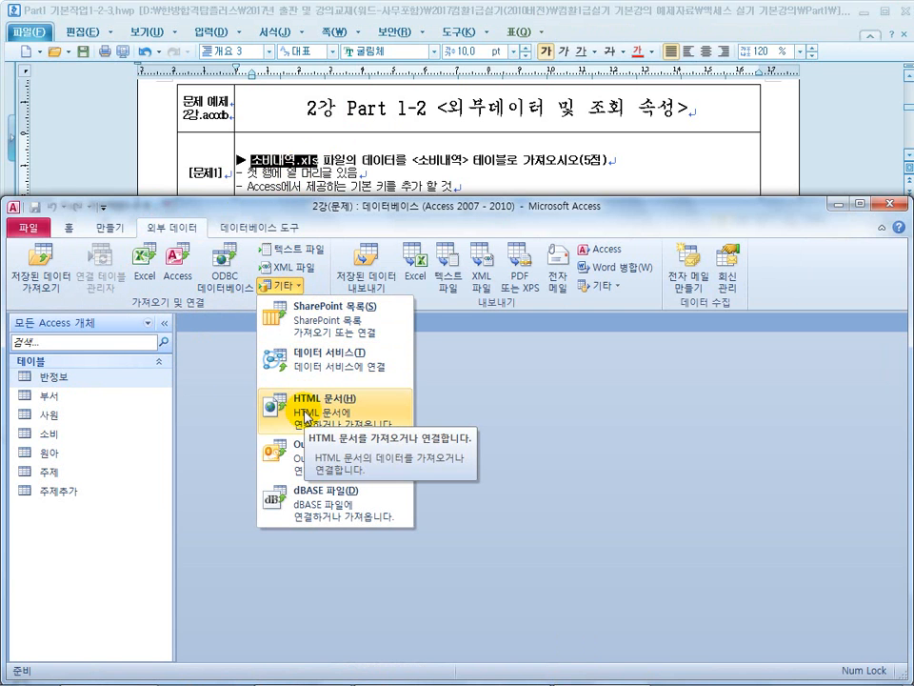
{"action": "left_click", "coordinate": [143, 267]}
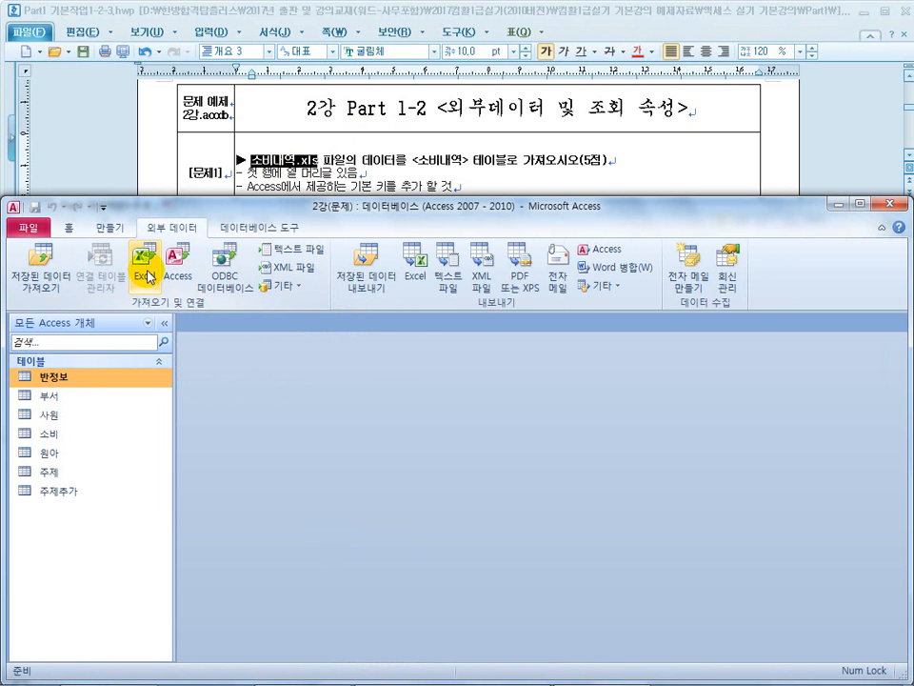
{"action": "left_click", "coordinate": [144, 267]}
{"action": "left_click", "coordinate": [659, 338]}
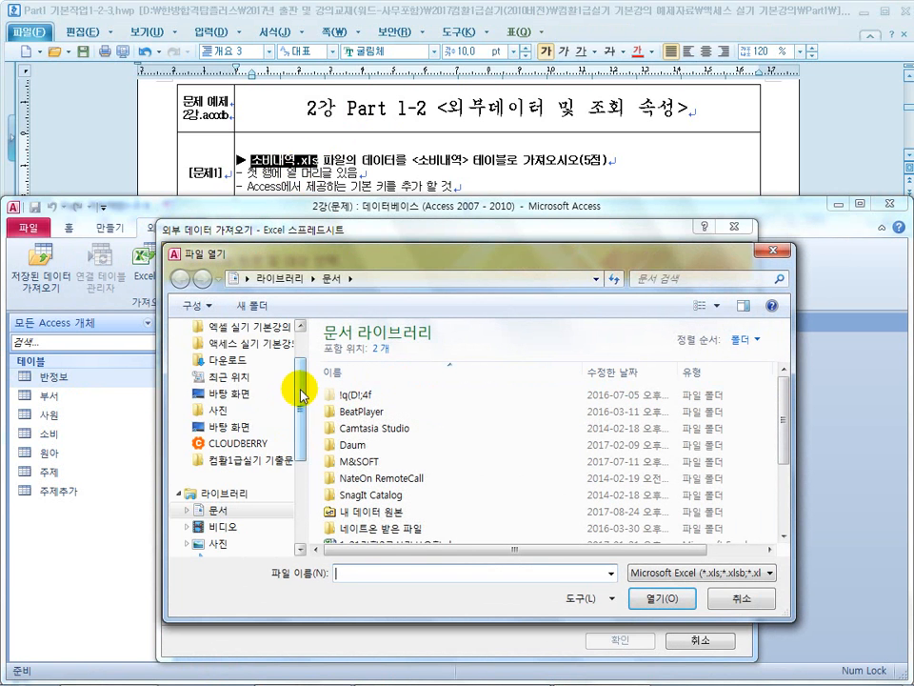
{"action": "left_click_drag", "start_coordinate": [302, 387], "coordinate": [301, 461]}
{"action": "left_click", "coordinate": [241, 491]}
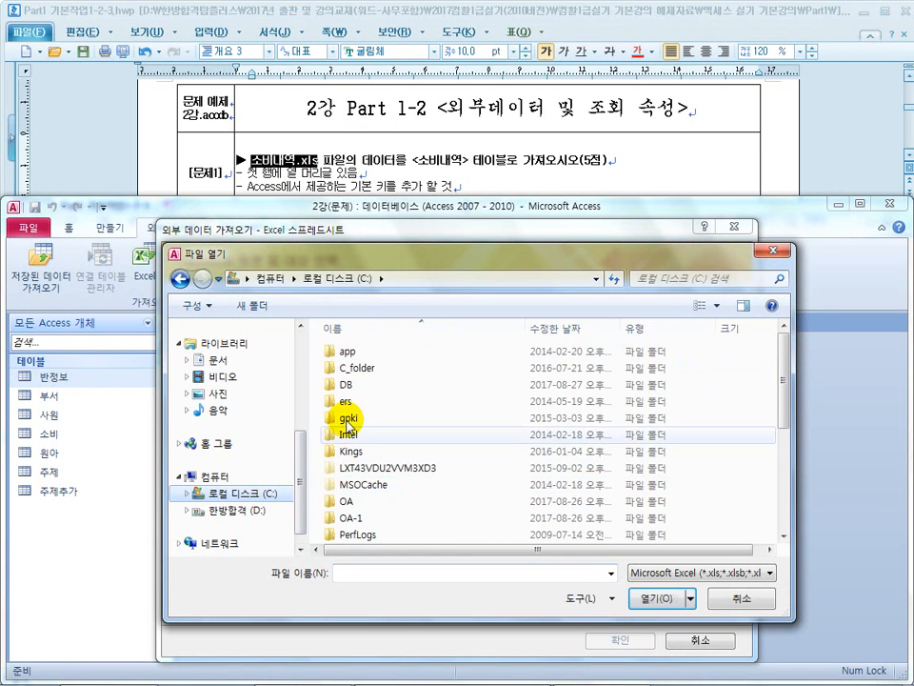
{"action": "double_click", "coordinate": [341, 386]}
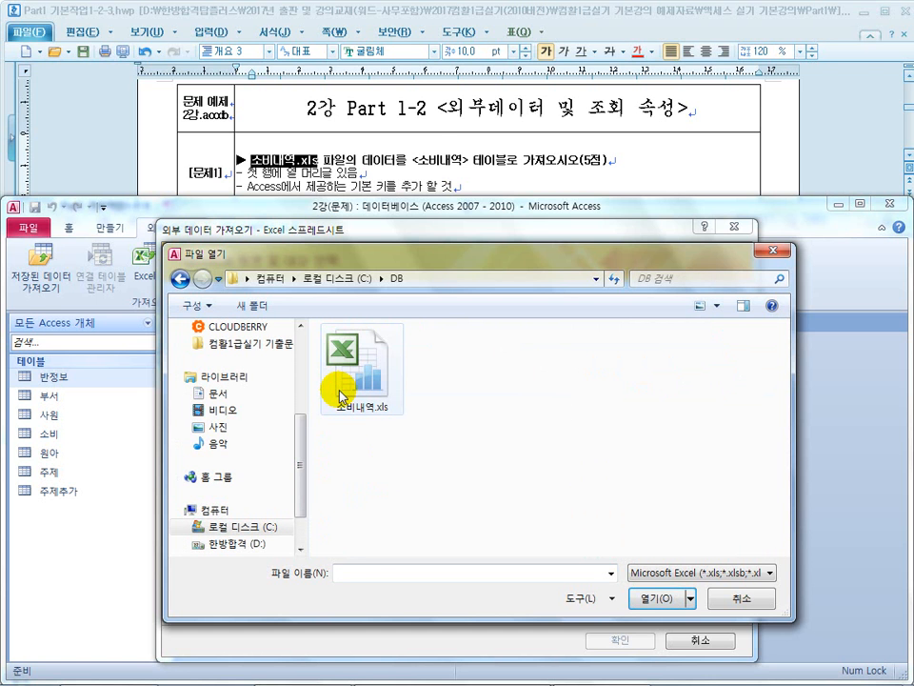
{"action": "left_click", "coordinate": [341, 396]}
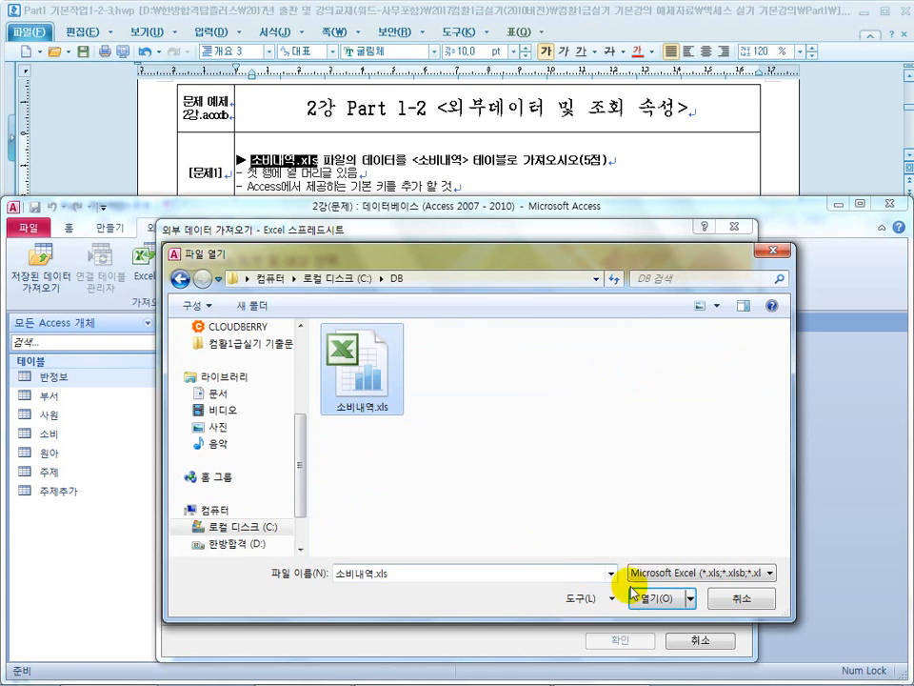
{"action": "left_click", "coordinate": [651, 598]}
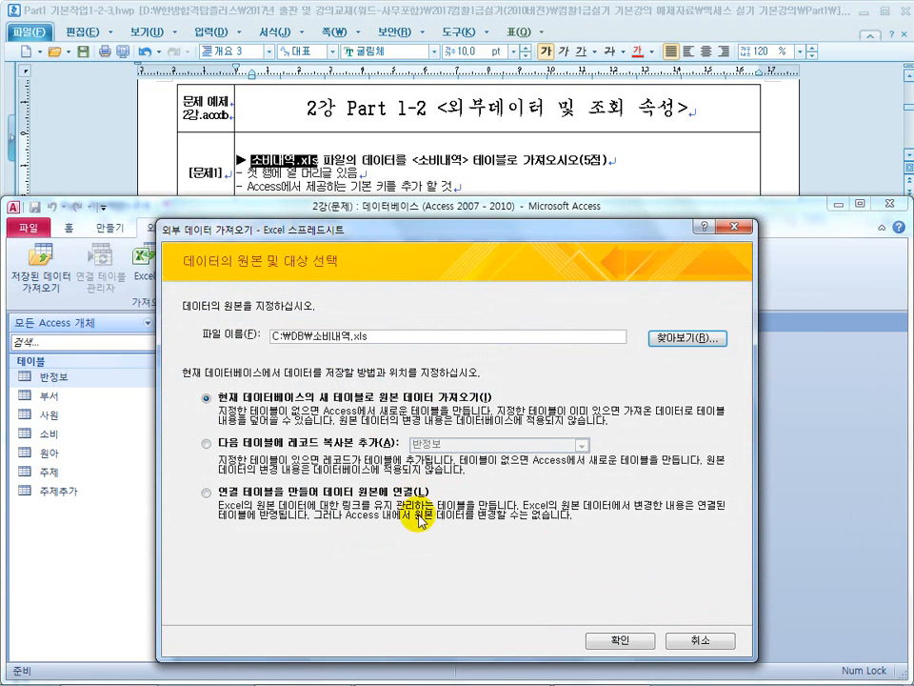
Switch to the file explorer and open 16년2회 컴활1급E형(엑셀-액세스).hwp from the Part1 folder, maximized
{"action": "key", "text": "super"}
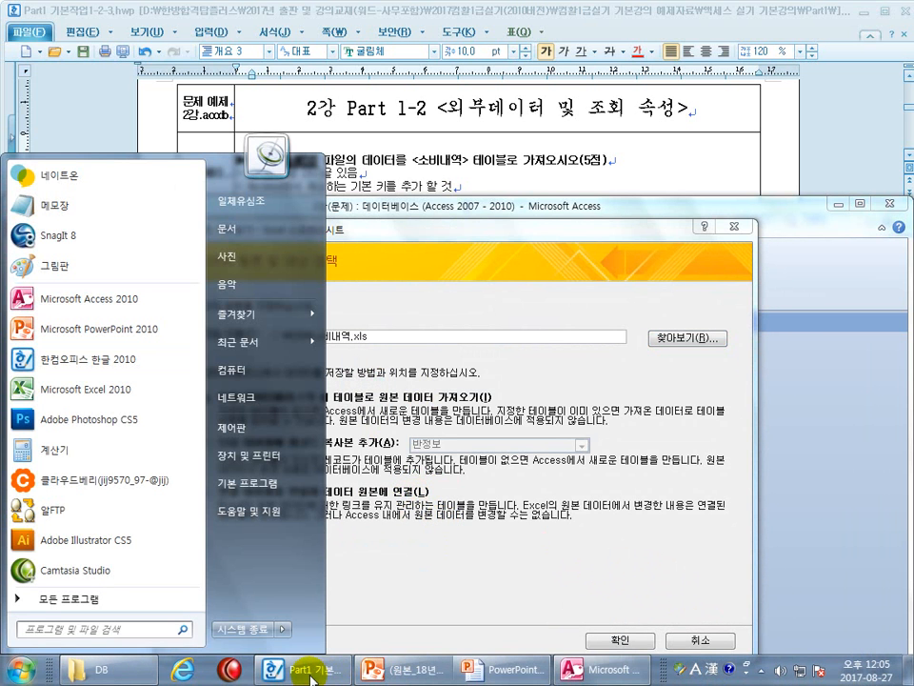
{"action": "left_click", "coordinate": [132, 667]}
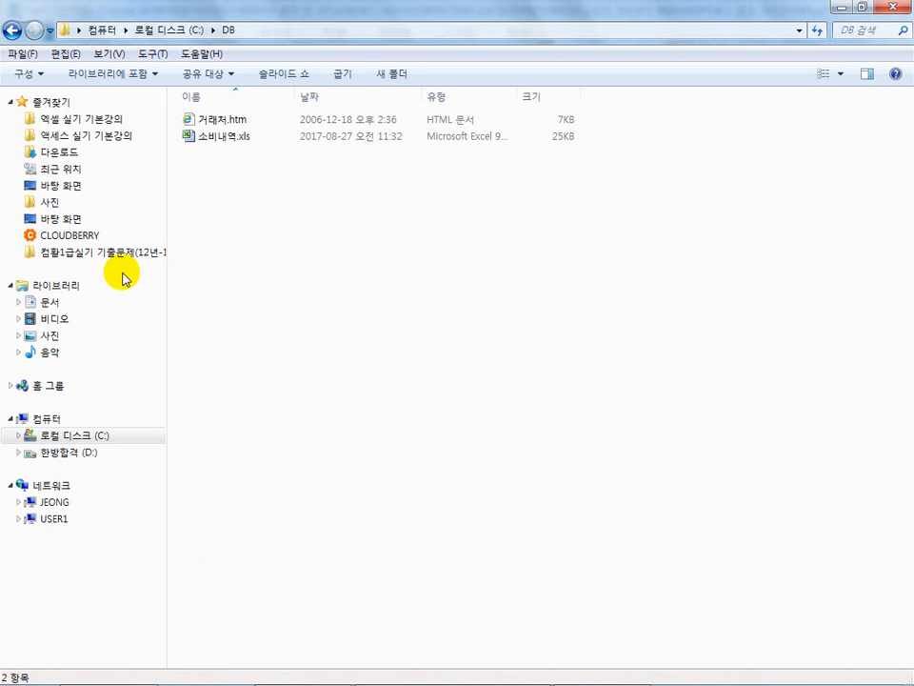
{"action": "left_click", "coordinate": [103, 137]}
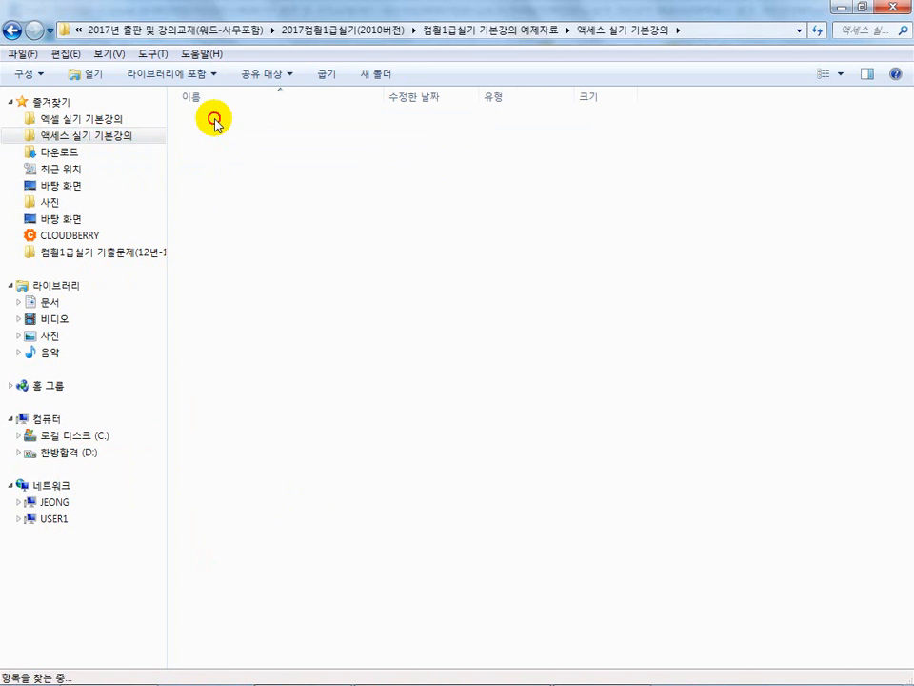
{"action": "double_click", "coordinate": [205, 119]}
{"action": "double_click", "coordinate": [309, 339]}
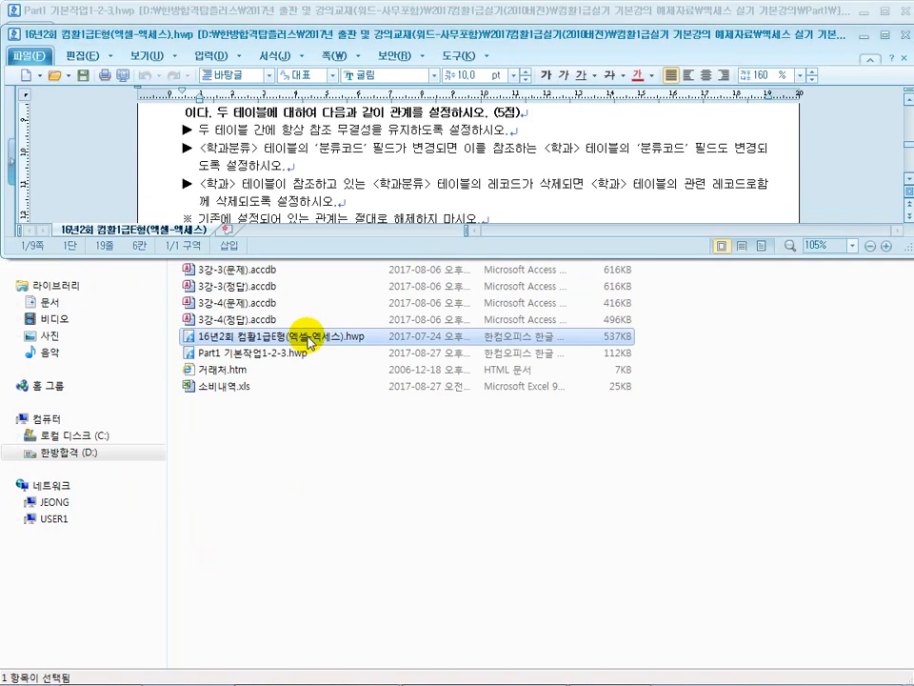
{"action": "double_click", "coordinate": [461, 40]}
Examine the Access exam's 유의사항 page, highlighting the line that gives the external data location
{"action": "scroll", "coordinate": [405, 246], "scroll_direction": "up", "scroll_amount": 15}
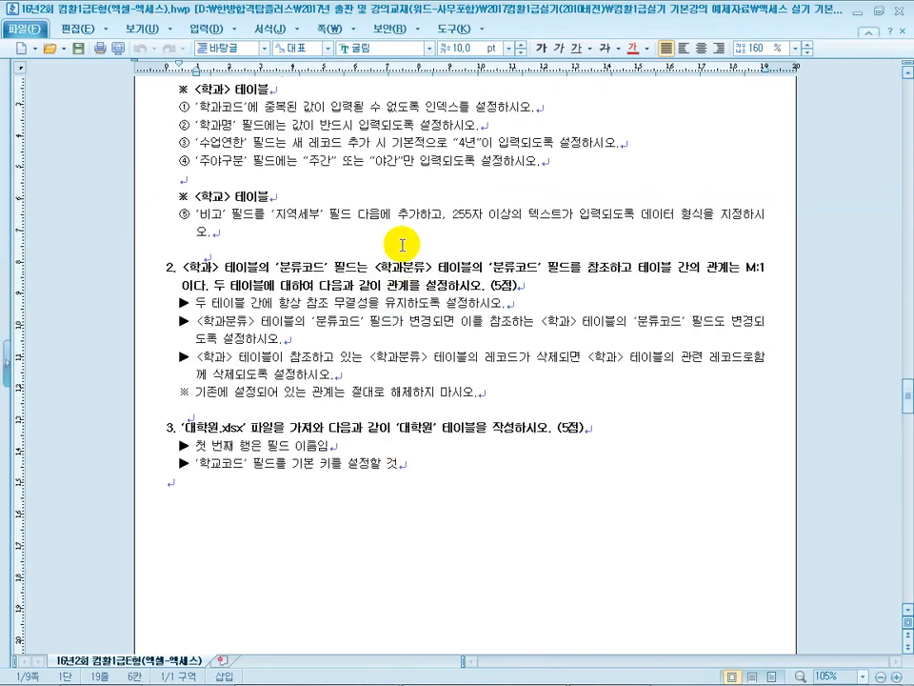
{"action": "scroll", "coordinate": [405, 246], "scroll_direction": "up", "scroll_amount": 4}
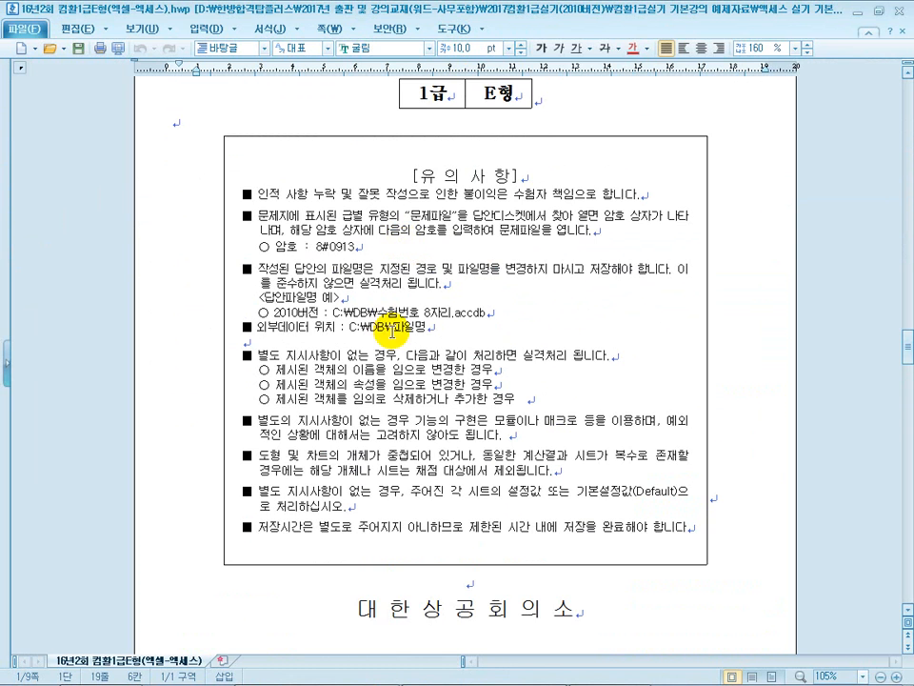
{"action": "left_click_drag", "start_coordinate": [277, 326], "coordinate": [437, 327]}
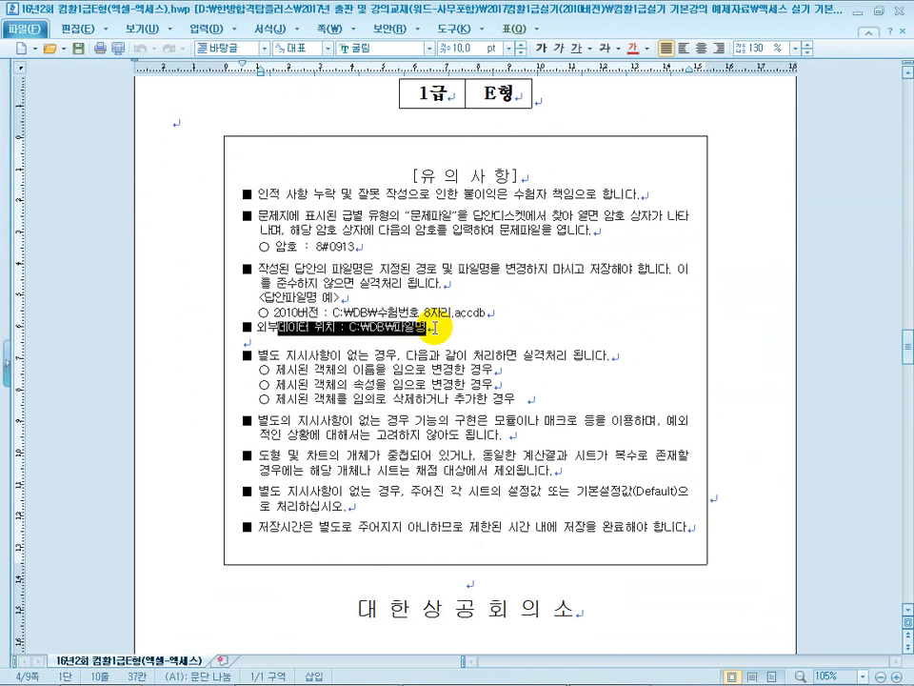
{"action": "left_click", "coordinate": [455, 327]}
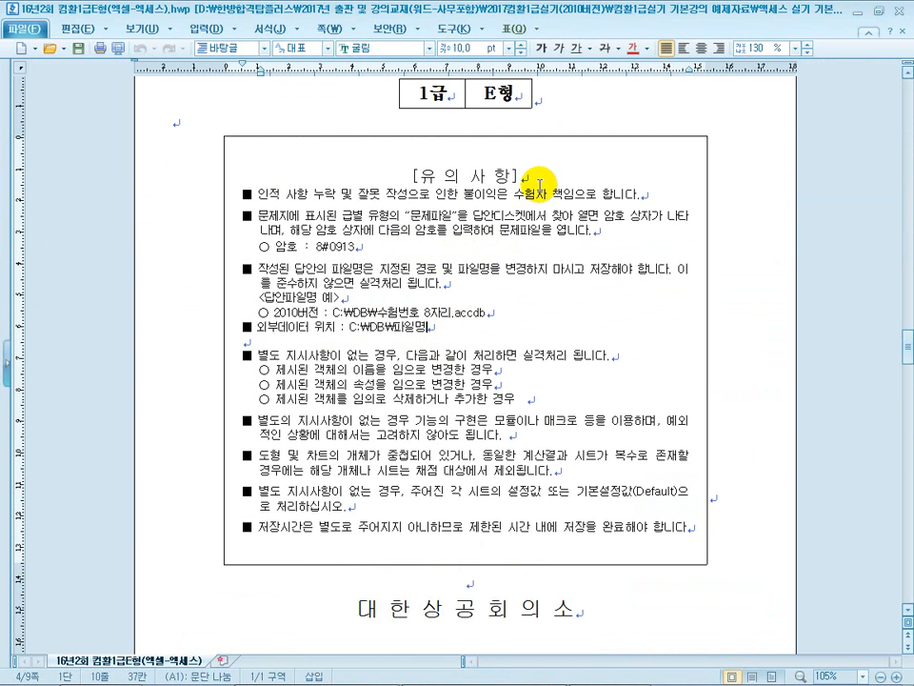
{"action": "left_click_drag", "start_coordinate": [522, 179], "coordinate": [412, 177]}
{"action": "scroll", "coordinate": [392, 346], "scroll_direction": "up", "scroll_amount": 4}
{"action": "scroll", "coordinate": [419, 347], "scroll_direction": "up", "scroll_amount": 4}
{"action": "scroll", "coordinate": [476, 339], "scroll_direction": "down", "scroll_amount": 6}
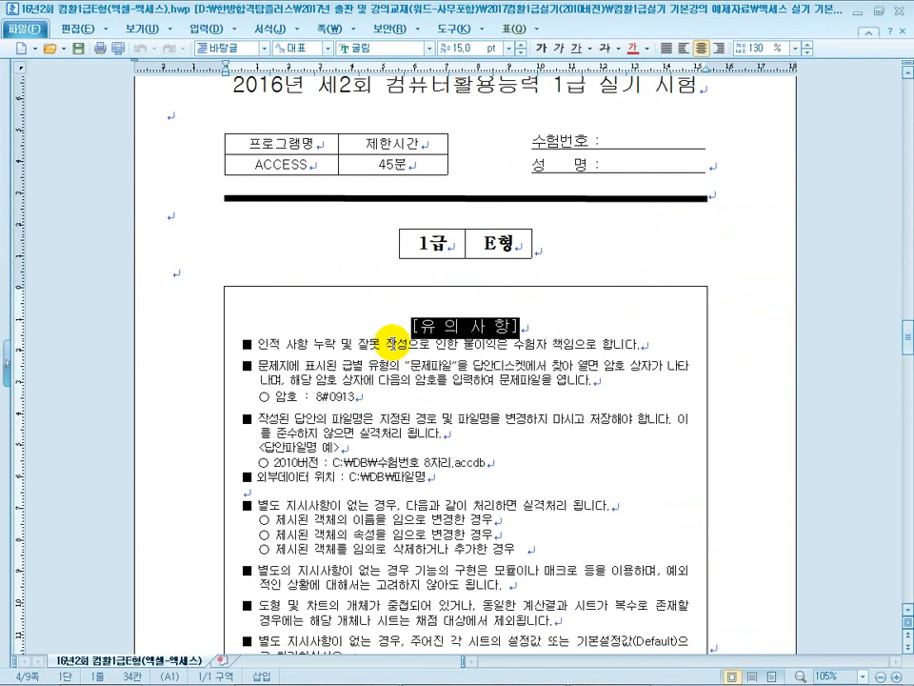
{"action": "scroll", "coordinate": [408, 419], "scroll_direction": "down", "scroll_amount": 2}
{"action": "left_click_drag", "start_coordinate": [440, 377], "coordinate": [313, 382]}
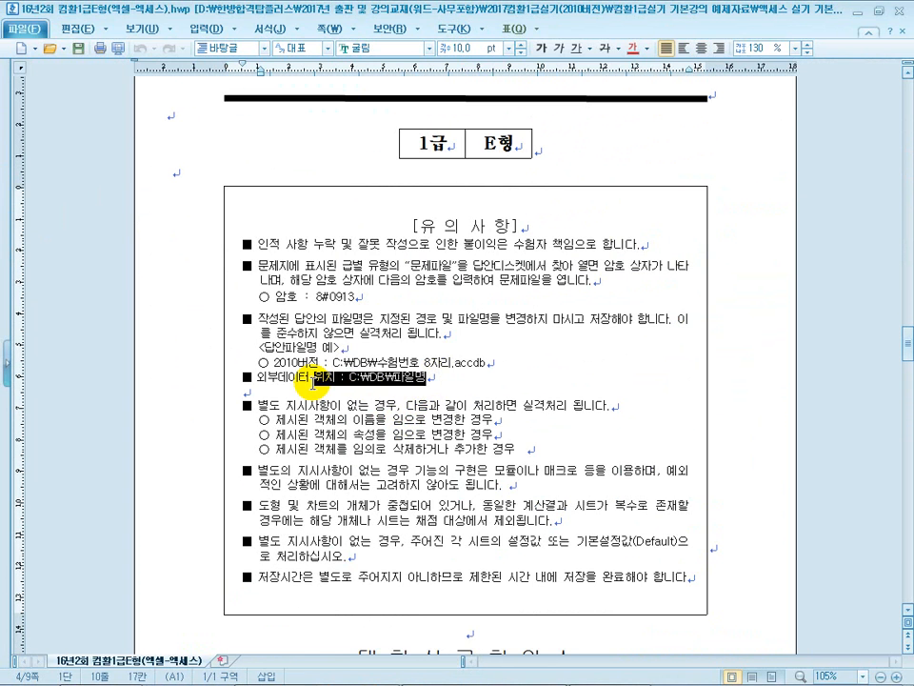
{"action": "left_click", "coordinate": [428, 381]}
{"action": "scroll", "coordinate": [424, 407], "scroll_direction": "down", "scroll_amount": 2}
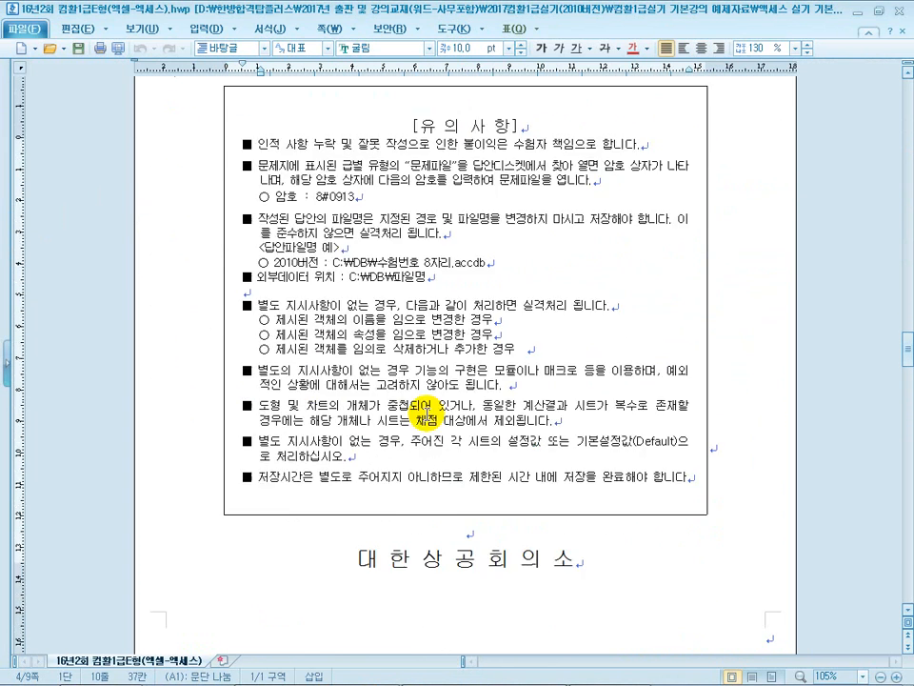
{"action": "left_click_drag", "start_coordinate": [393, 277], "coordinate": [358, 277]}
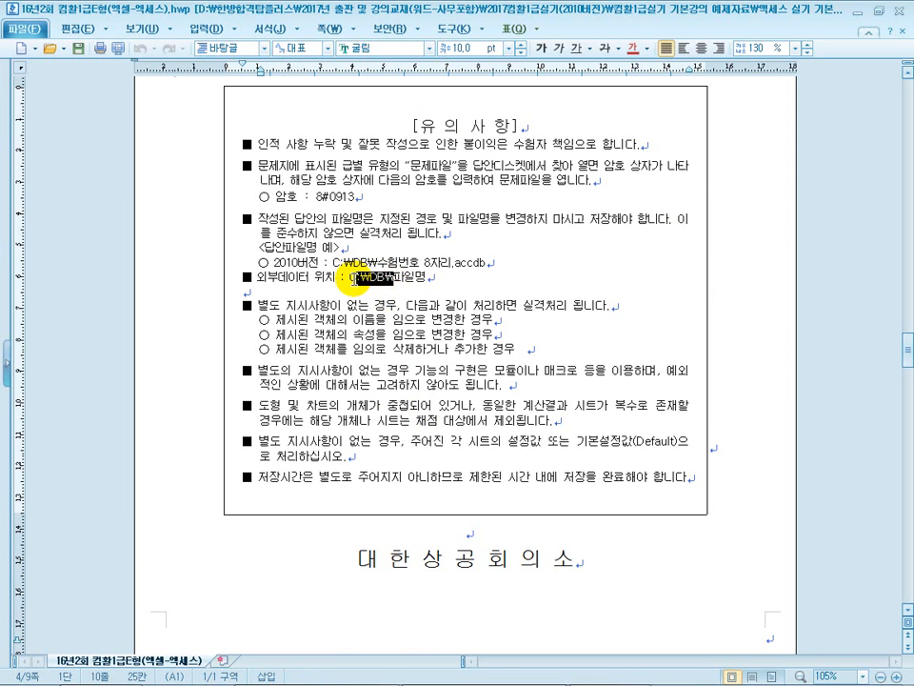
Examine the 문제1 DB 구축 page, marking the <학과> table's no-duplicates index item and the required-input item for 학과명
{"action": "scroll", "coordinate": [369, 375], "scroll_direction": "down", "scroll_amount": 8}
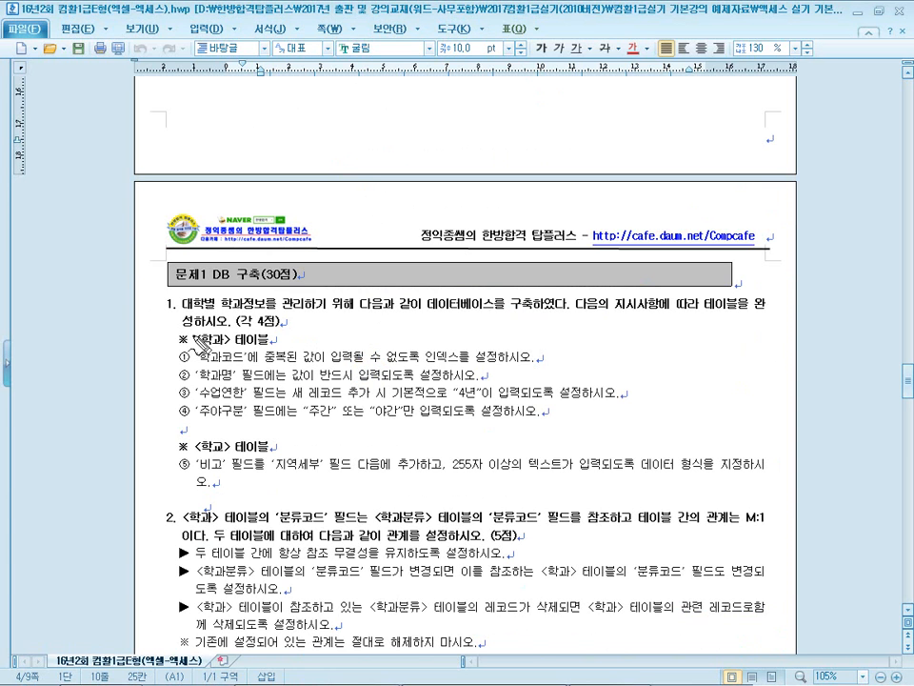
{"action": "left_click_drag", "start_coordinate": [739, 297], "coordinate": [734, 294]}
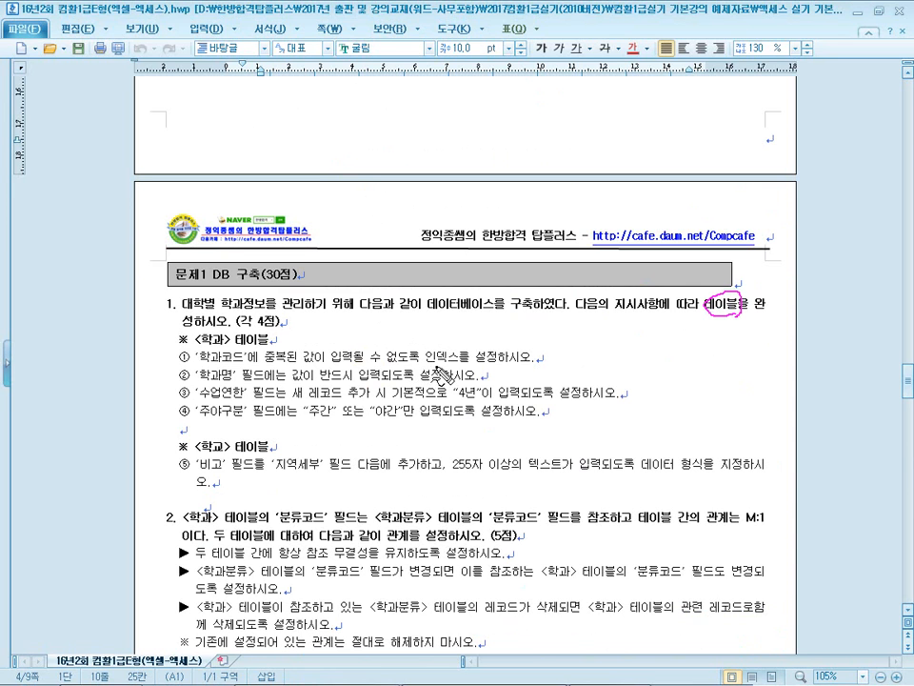
{"action": "left_click_drag", "start_coordinate": [422, 364], "coordinate": [472, 364]}
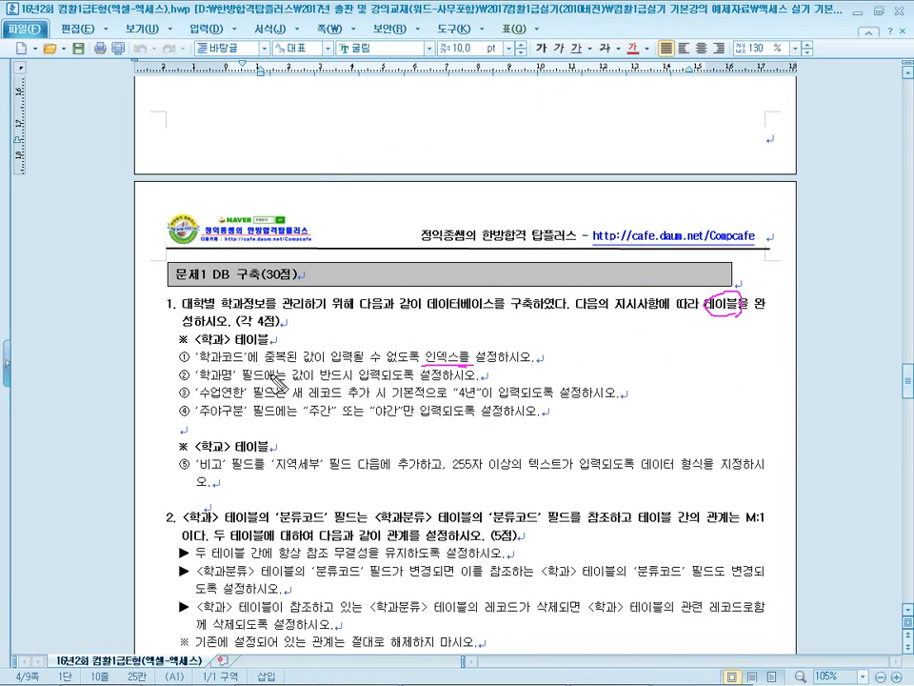
{"action": "left_click_drag", "start_coordinate": [262, 362], "coordinate": [413, 367]}
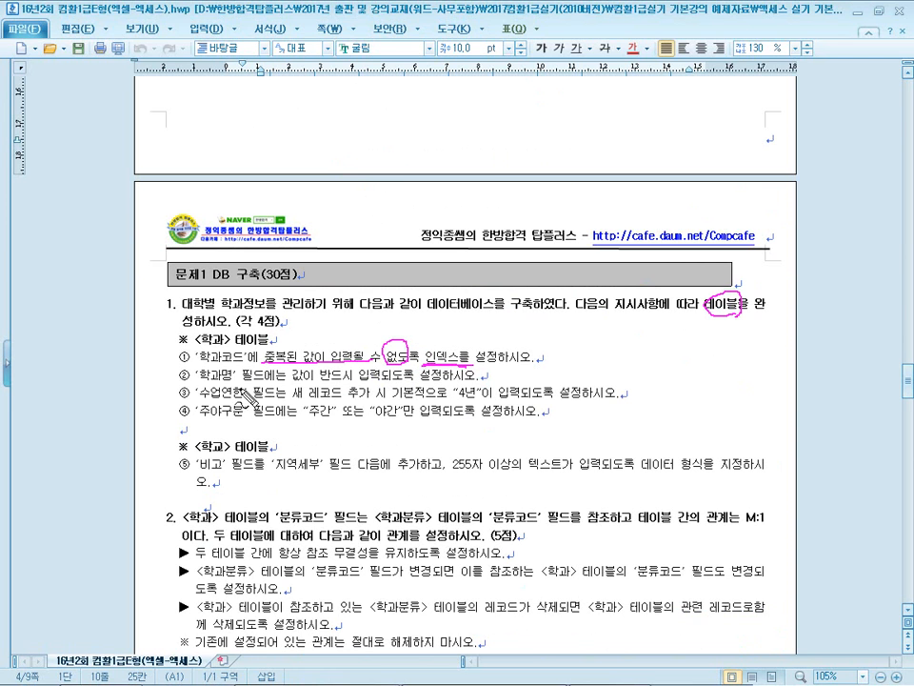
{"action": "left_click_drag", "start_coordinate": [322, 379], "coordinate": [382, 379]}
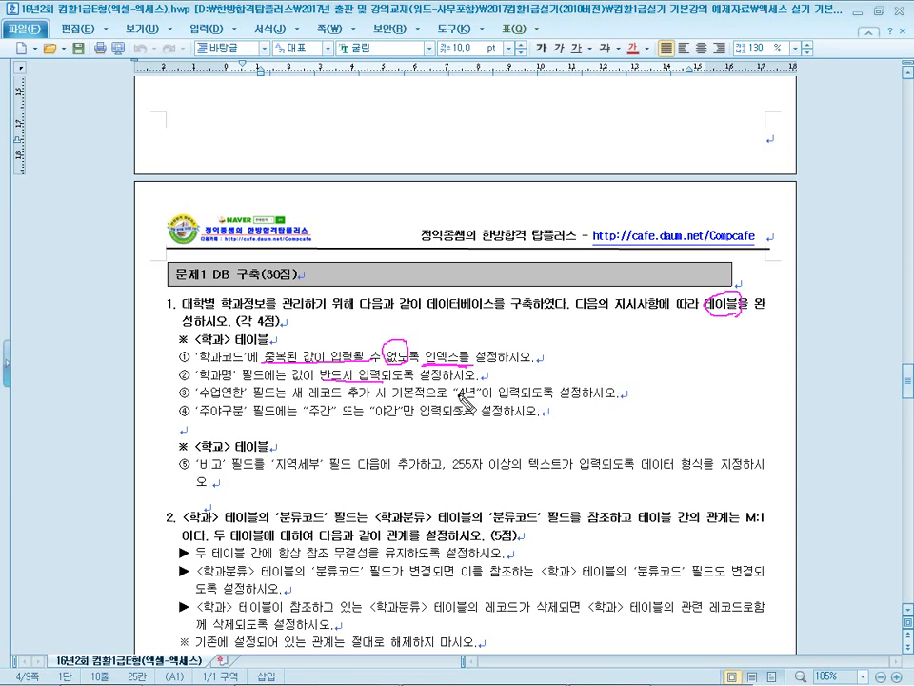
{"action": "mouse_move", "coordinate": [606, 379]}
{"action": "left_mouse_down"}
{"action": "mouse_move", "coordinate": [636, 372]}
{"action": "mouse_move", "coordinate": [631, 391]}
{"action": "left_mouse_up"}
{"action": "left_click_drag", "start_coordinate": [195, 379], "coordinate": [235, 378]}
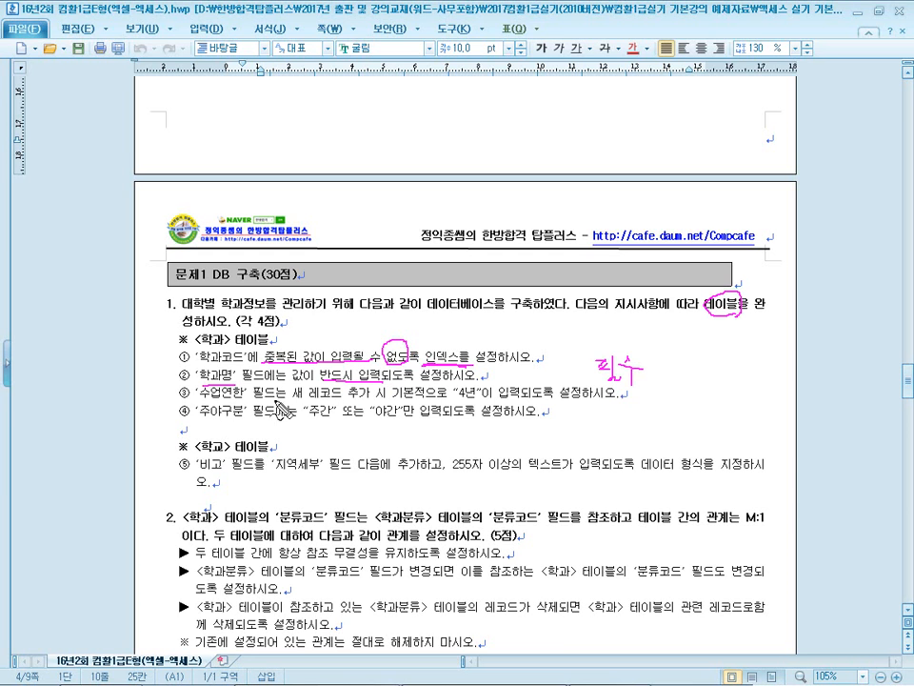
Mark the 수업연한 new-record default item and handwrite 기본값 4년 beside it with the screen pen
{"action": "left_click_drag", "start_coordinate": [280, 401], "coordinate": [381, 400]}
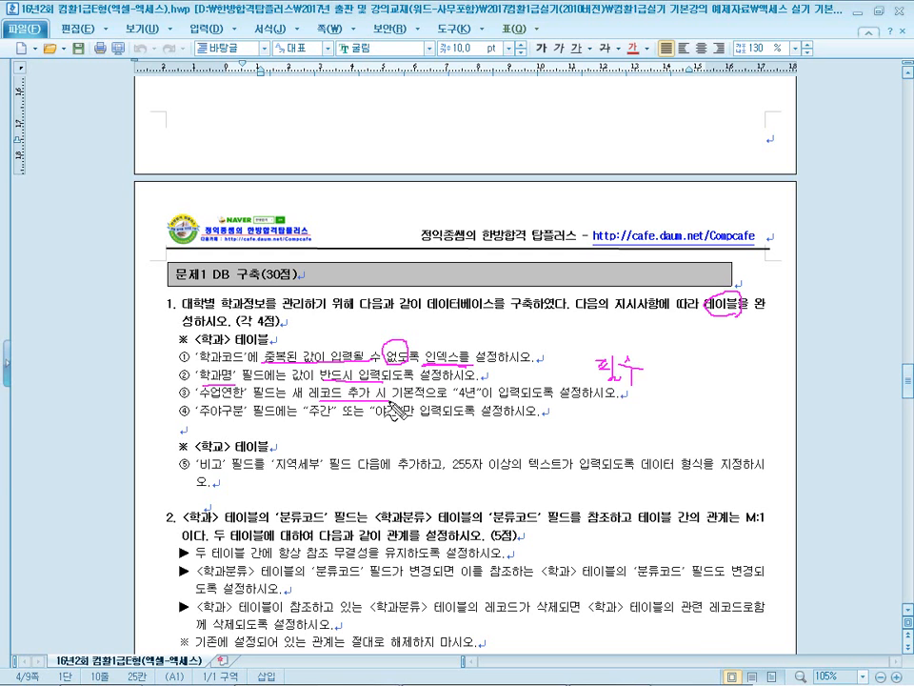
{"action": "left_click_drag", "start_coordinate": [484, 398], "coordinate": [483, 402]}
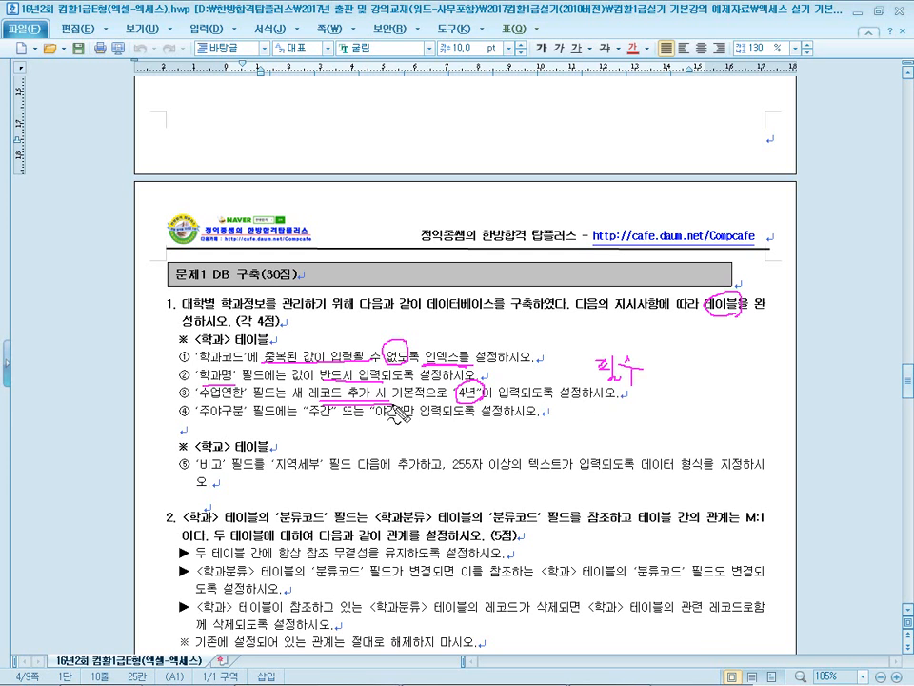
{"action": "left_click_drag", "start_coordinate": [409, 402], "coordinate": [461, 402]}
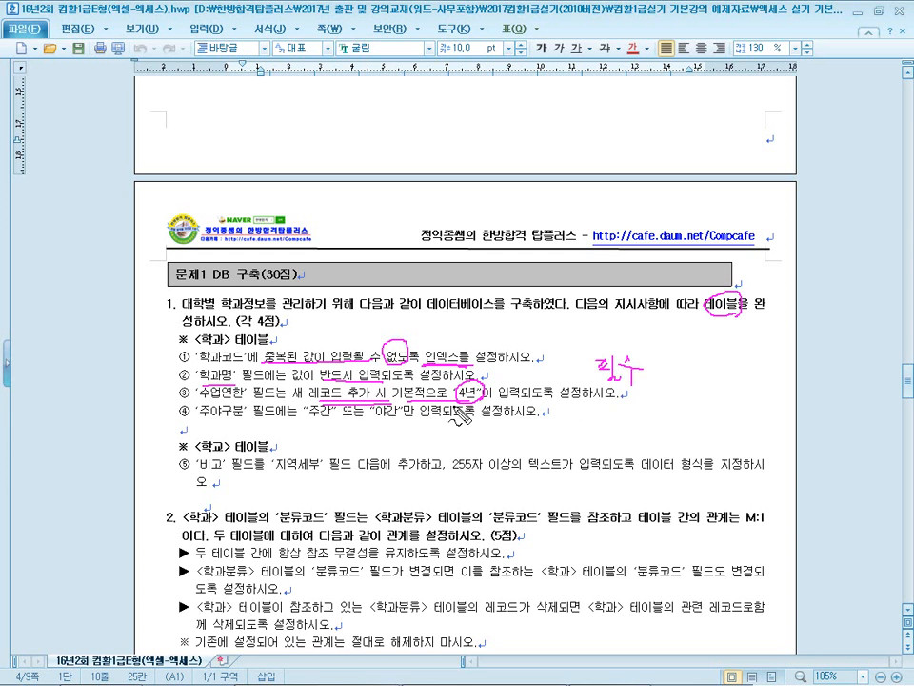
{"action": "left_click_drag", "start_coordinate": [639, 389], "coordinate": [647, 407]}
{"action": "mouse_move", "coordinate": [654, 381]}
{"action": "left_mouse_down"}
{"action": "mouse_move", "coordinate": [655, 408]}
{"action": "mouse_move", "coordinate": [669, 403]}
{"action": "left_mouse_up"}
{"action": "left_click_drag", "start_coordinate": [671, 390], "coordinate": [673, 398]}
{"action": "left_click_drag", "start_coordinate": [682, 386], "coordinate": [682, 398]}
{"action": "mouse_move", "coordinate": [677, 400]}
{"action": "left_mouse_down"}
{"action": "mouse_move", "coordinate": [684, 407]}
{"action": "mouse_move", "coordinate": [751, 398]}
{"action": "mouse_move", "coordinate": [718, 410]}
{"action": "left_mouse_up"}
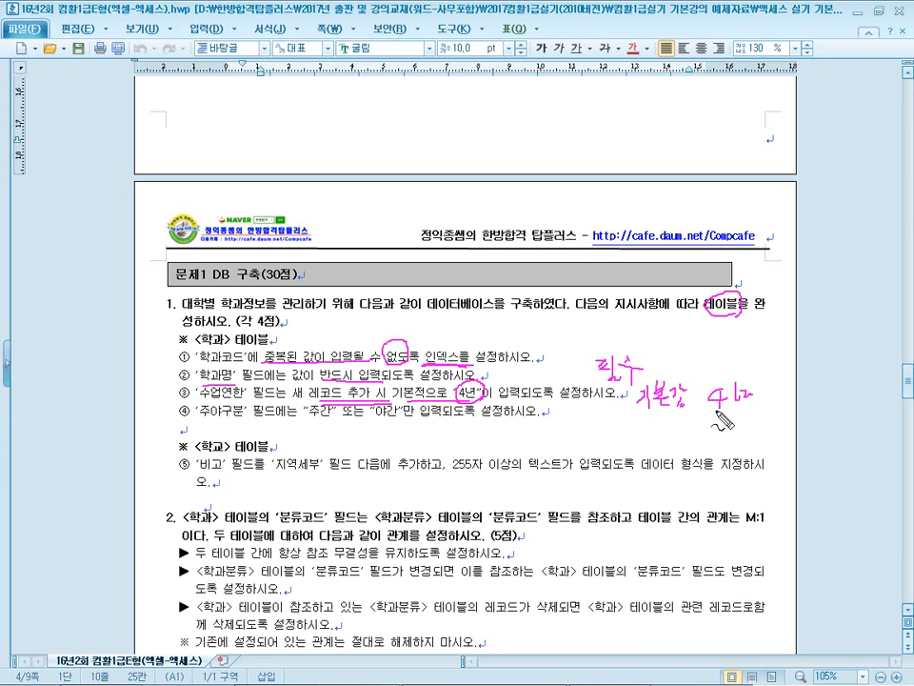
Mark the 주야구분 "주간" or "야간" rule and the 비고 data type item with the screen pen, then clear all annotations
{"action": "left_click_drag", "start_coordinate": [195, 418], "coordinate": [246, 418]}
{"action": "mouse_move", "coordinate": [304, 422]}
{"action": "left_mouse_down"}
{"action": "mouse_move", "coordinate": [400, 421]}
{"action": "mouse_move", "coordinate": [438, 446]}
{"action": "mouse_move", "coordinate": [503, 456]}
{"action": "mouse_move", "coordinate": [560, 430]}
{"action": "mouse_move", "coordinate": [564, 461]}
{"action": "mouse_move", "coordinate": [606, 442]}
{"action": "mouse_move", "coordinate": [711, 454]}
{"action": "left_mouse_up"}
{"action": "left_click_drag", "start_coordinate": [453, 476], "coordinate": [539, 491]}
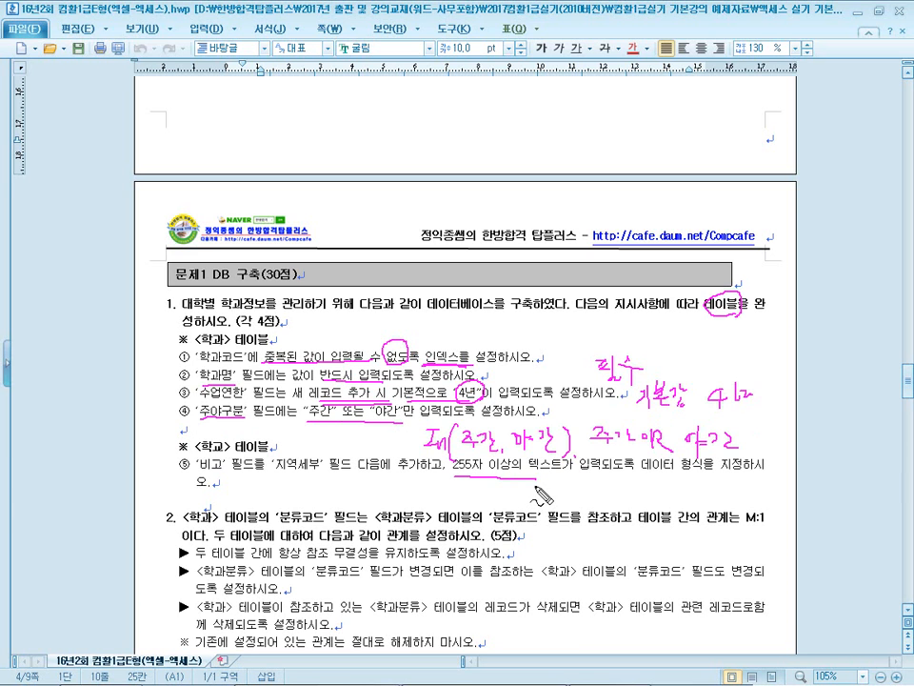
{"action": "left_click_drag", "start_coordinate": [667, 457], "coordinate": [702, 490]}
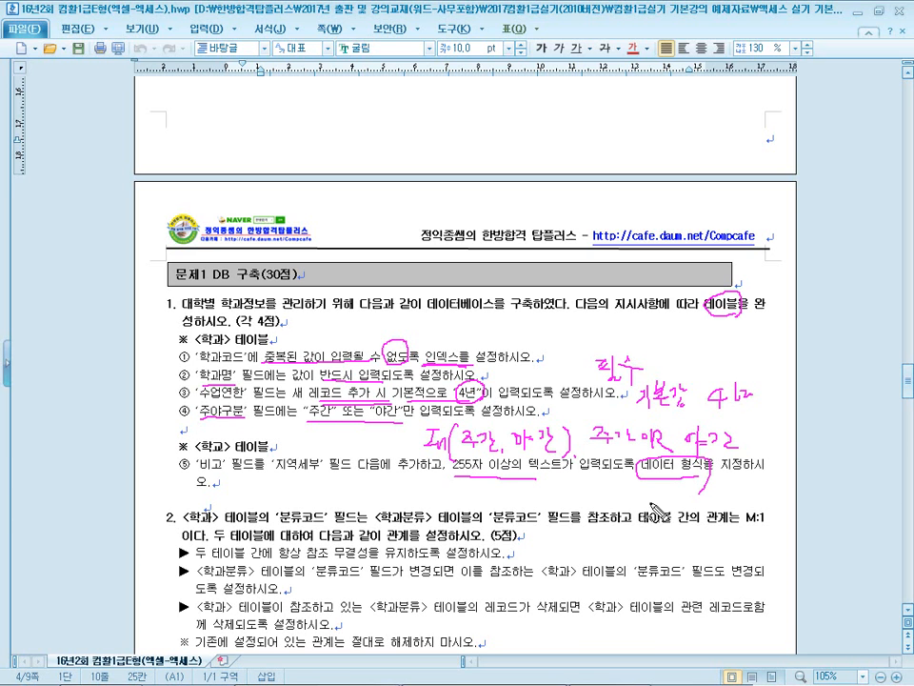
{"action": "left_click_drag", "start_coordinate": [459, 478], "coordinate": [562, 483]}
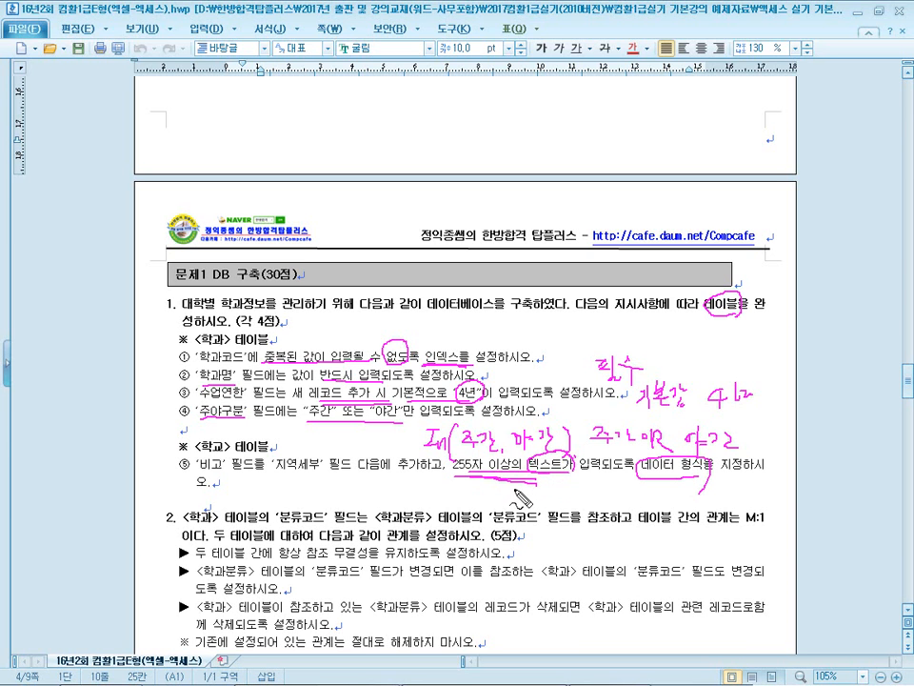
{"action": "key", "text": "Escape"}
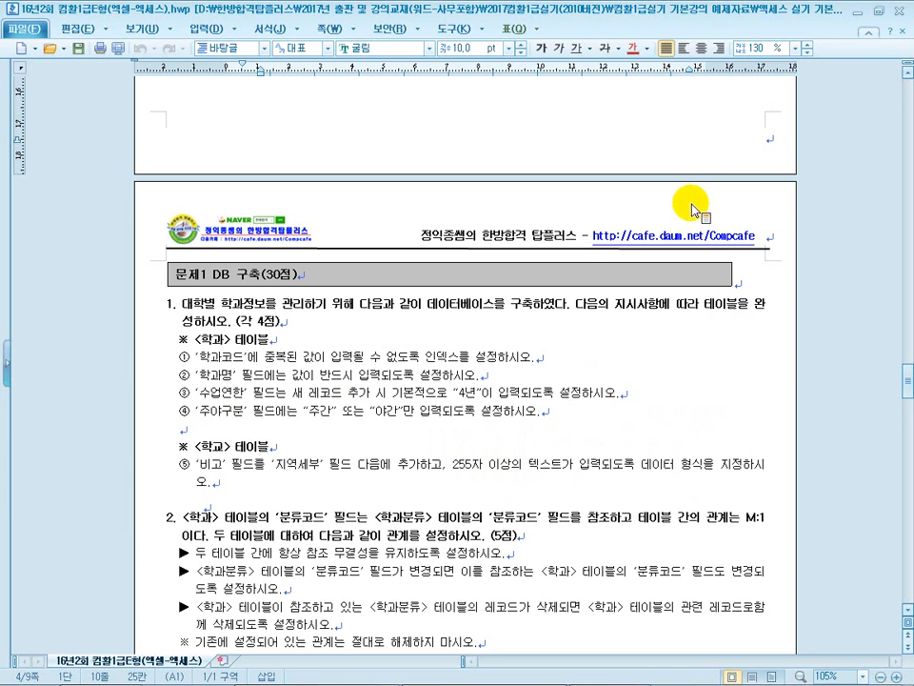
Highlight the external data location C:\DB\파일명 again, then close the exam document and return to the import dialog in Access
{"action": "scroll", "coordinate": [577, 271], "scroll_direction": "up", "scroll_amount": 5}
{"action": "left_click_drag", "start_coordinate": [426, 130], "coordinate": [335, 130]}
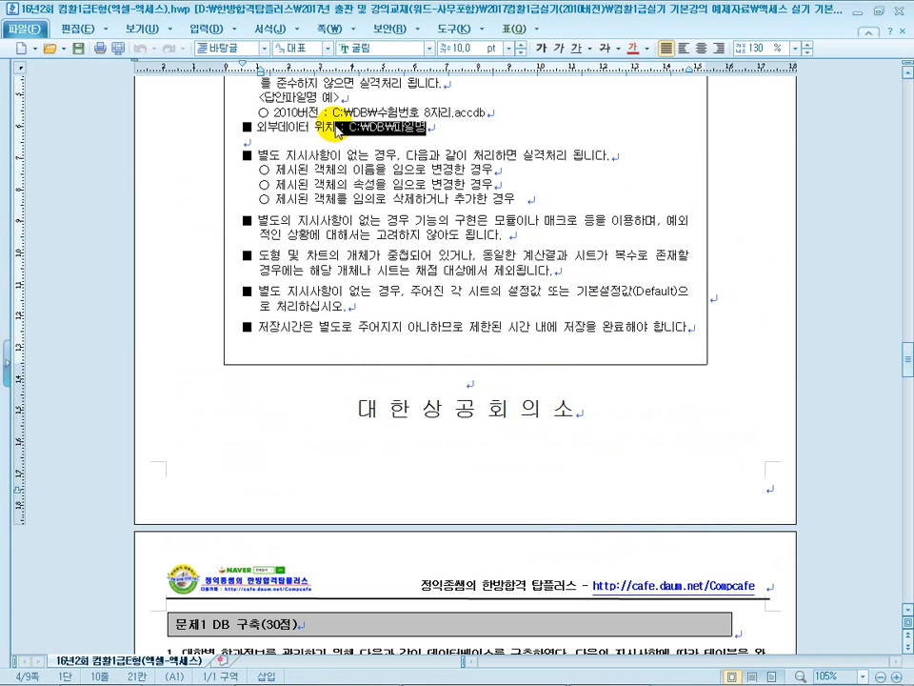
{"action": "left_click", "coordinate": [900, 31]}
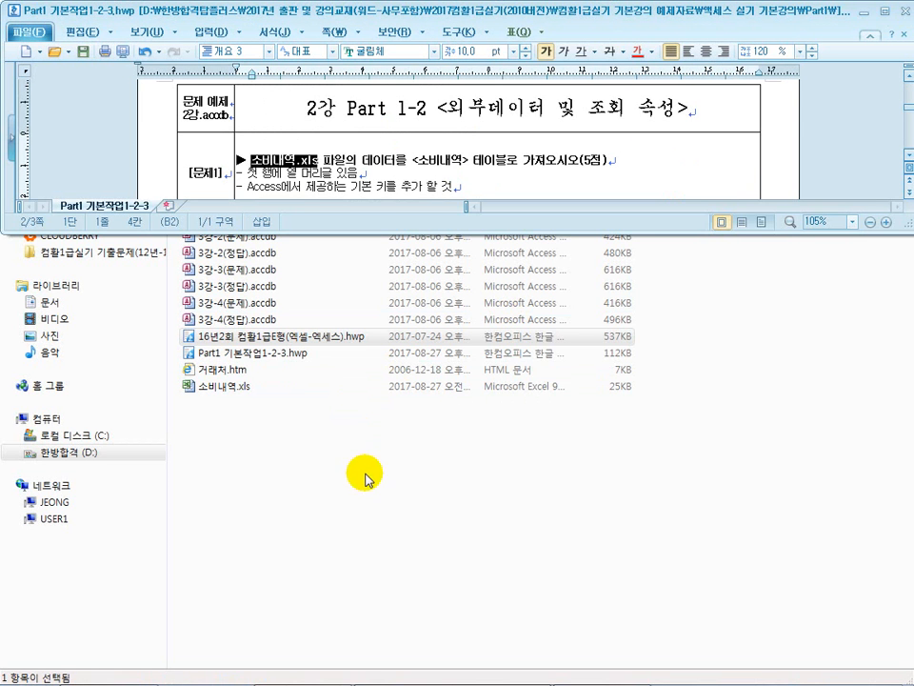
{"action": "left_click", "coordinate": [570, 661]}
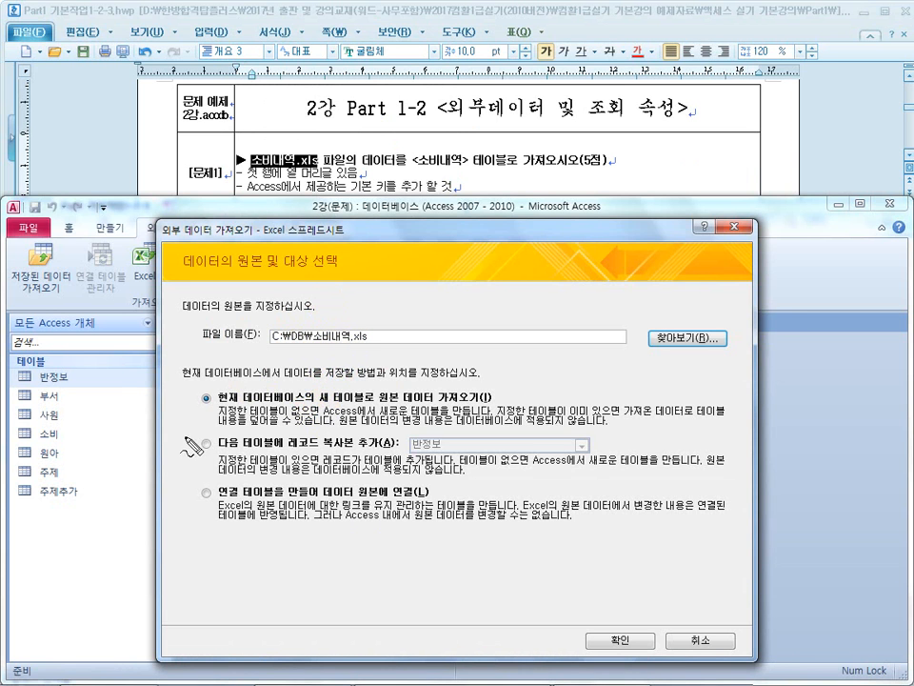
Mark the three storage options in the import dialog and 가져오시오 in the task text with the screen pen, then clear the annotations
{"action": "left_click_drag", "start_coordinate": [194, 411], "coordinate": [205, 521]}
{"action": "mouse_move", "coordinate": [493, 416]}
{"action": "left_mouse_down"}
{"action": "mouse_move", "coordinate": [467, 381]}
{"action": "mouse_move", "coordinate": [434, 400]}
{"action": "left_mouse_up"}
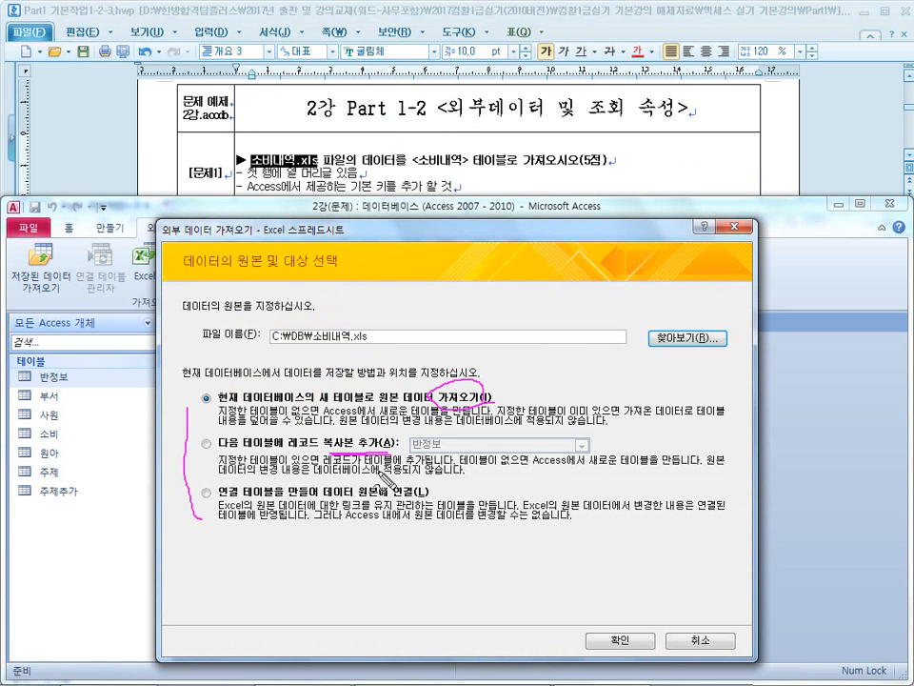
{"action": "left_click_drag", "start_coordinate": [409, 519], "coordinate": [400, 514]}
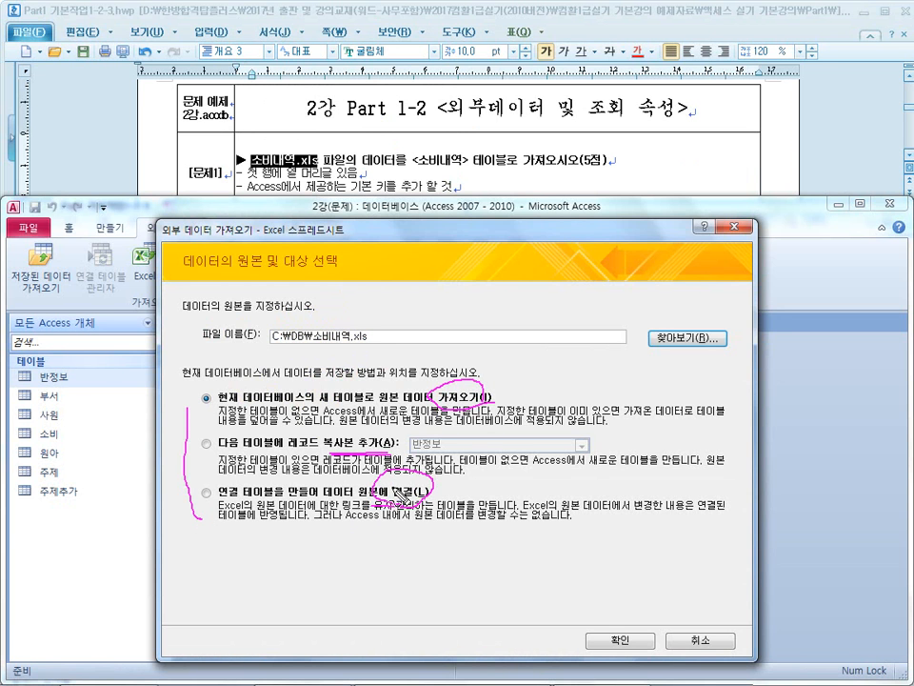
{"action": "left_click_drag", "start_coordinate": [570, 182], "coordinate": [590, 185]}
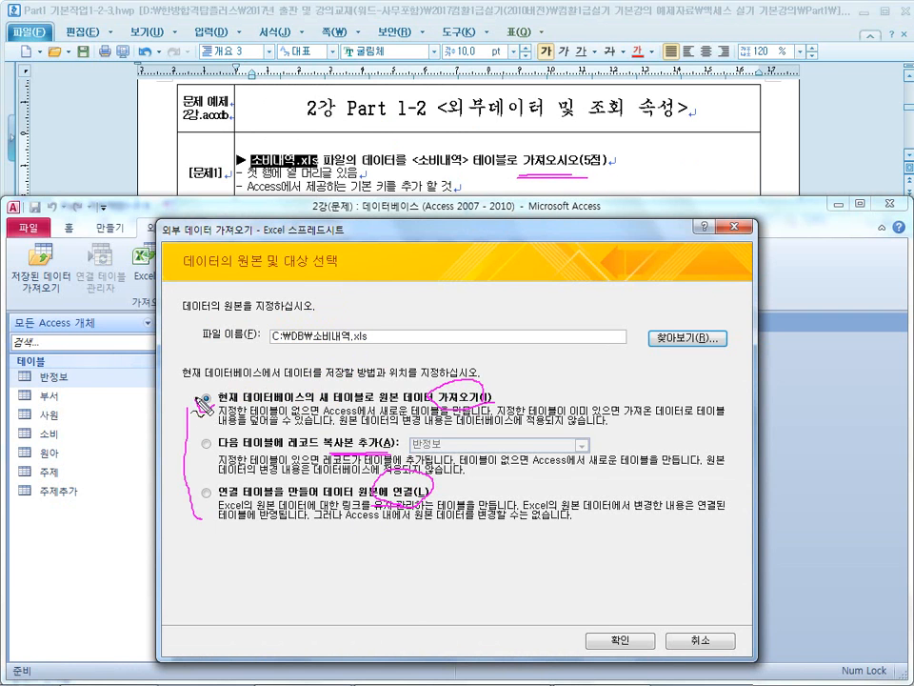
{"action": "key", "text": "Escape"}
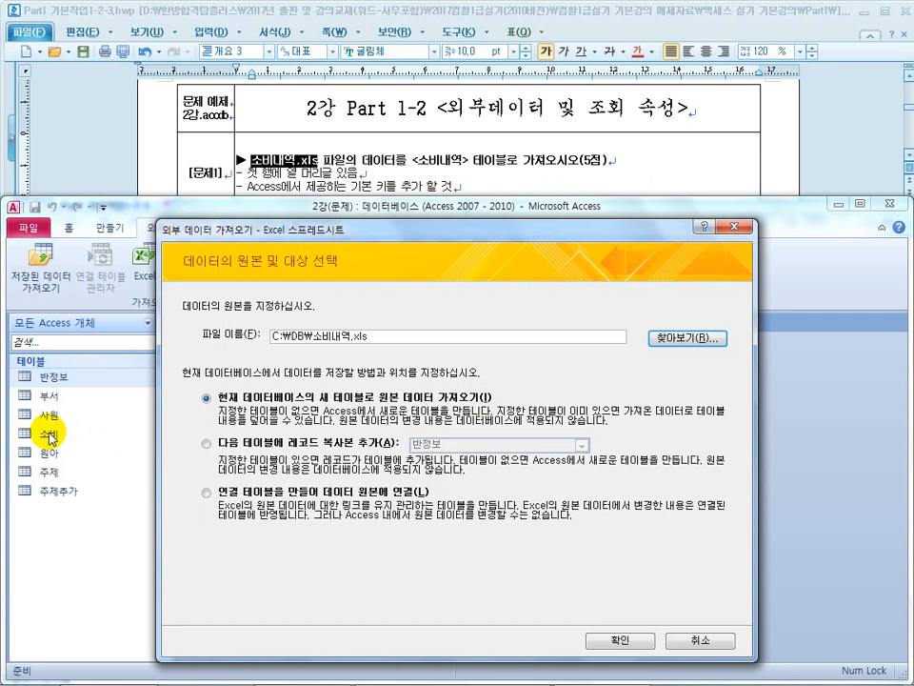
Try setting the import to append a copy of the records to the existing 소비 table
{"action": "left_click", "coordinate": [206, 443]}
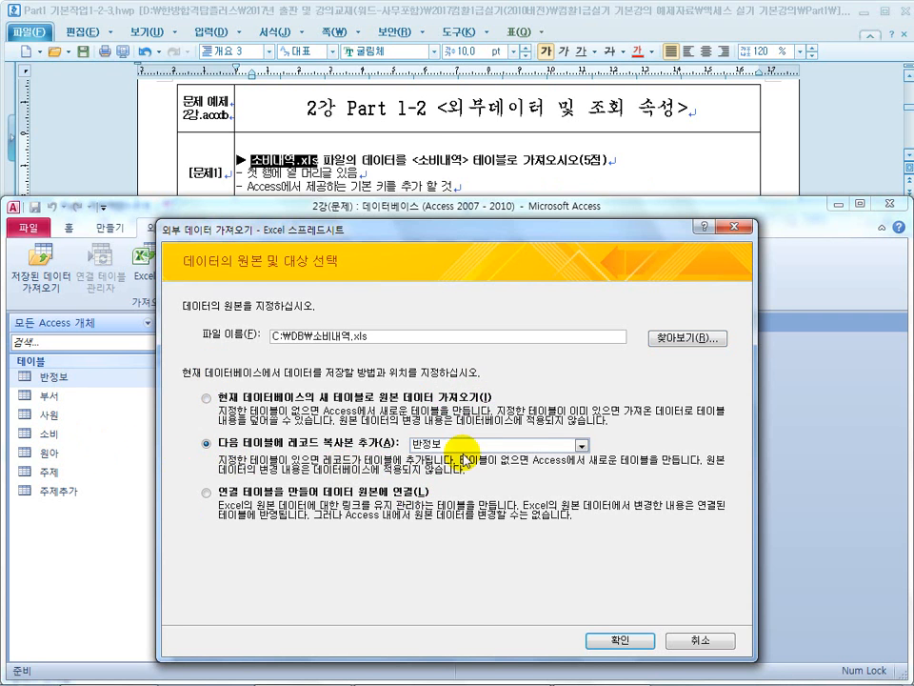
{"action": "left_click", "coordinate": [525, 444]}
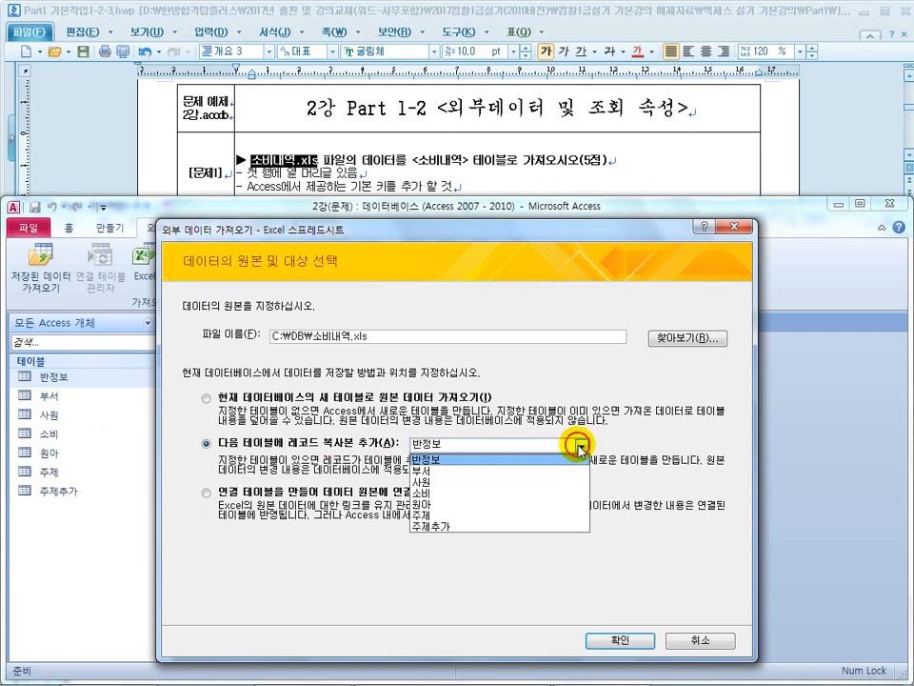
{"action": "left_click", "coordinate": [522, 494]}
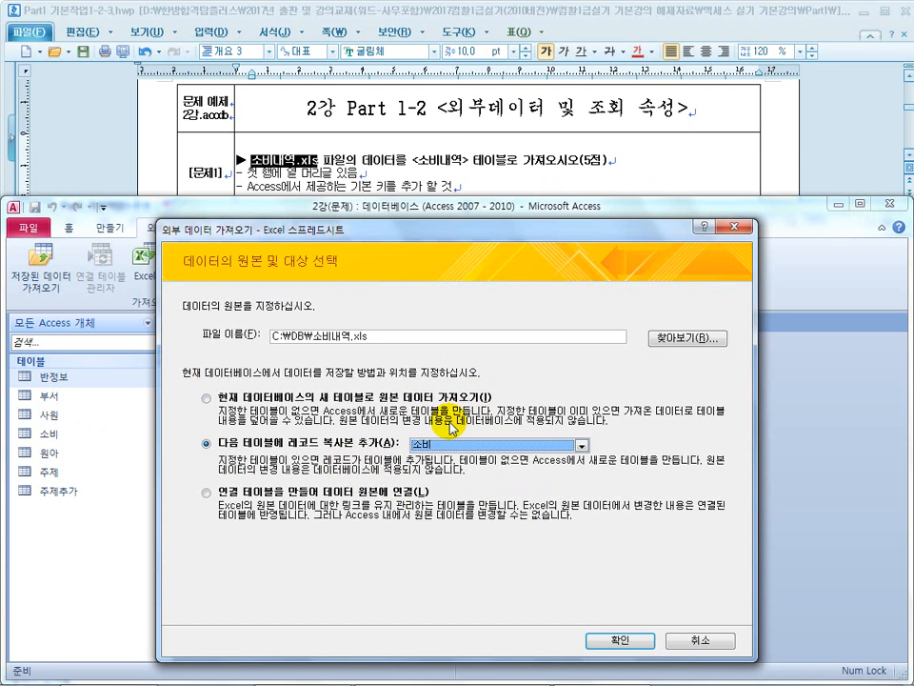
Set the source data to import into a new table in the current database, using the 소비 worksheet
{"action": "left_click", "coordinate": [206, 400]}
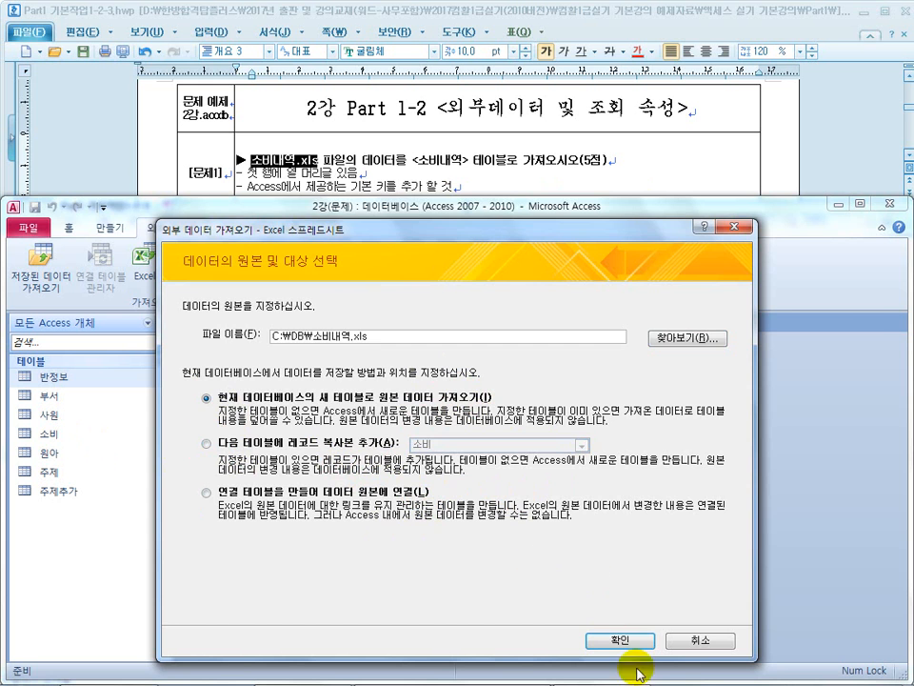
{"action": "left_click", "coordinate": [622, 639]}
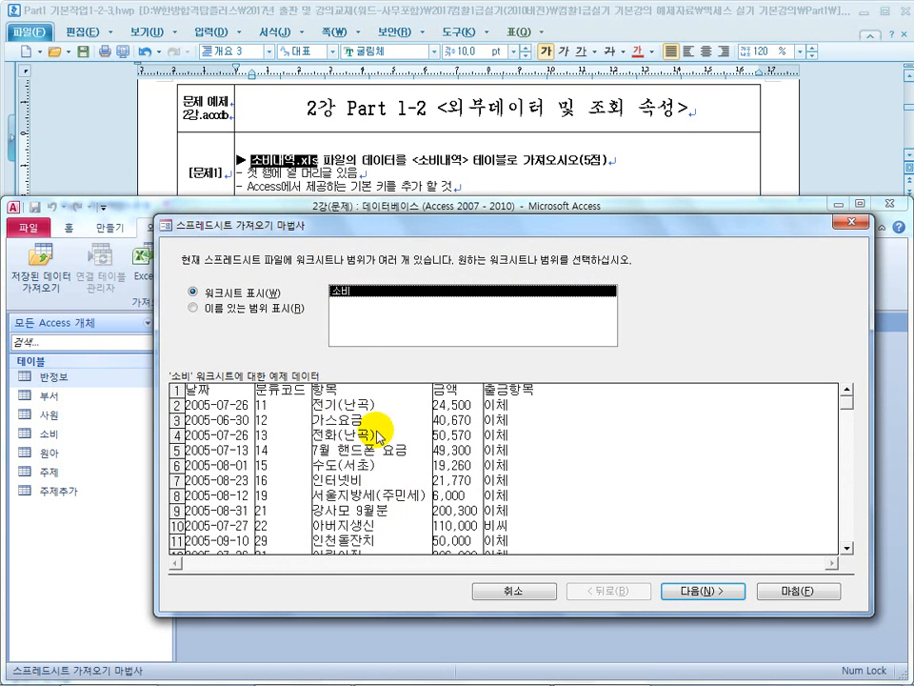
{"action": "left_click", "coordinate": [702, 590]}
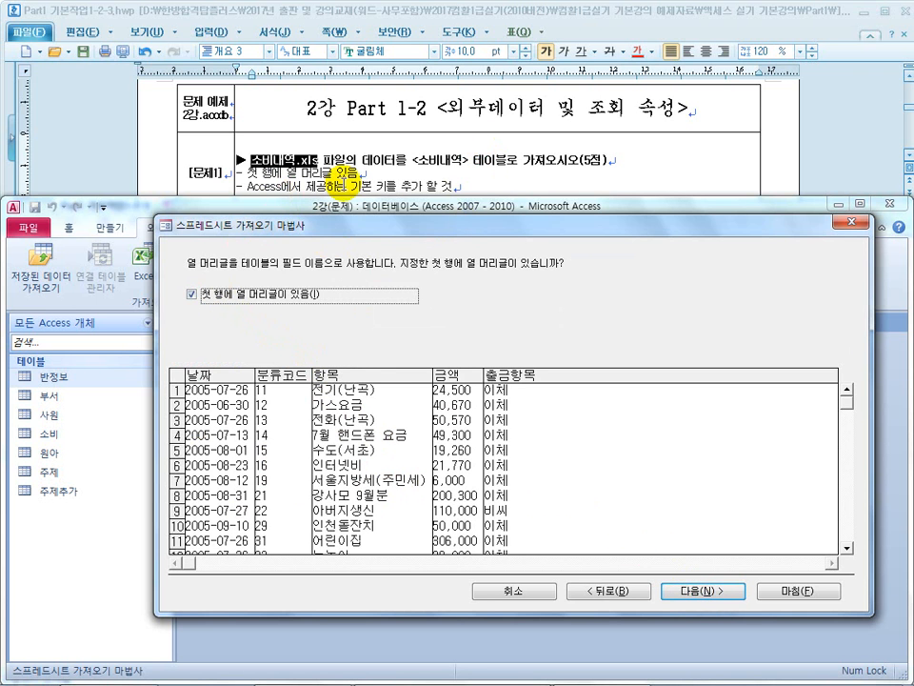
Use the first row as column headings, comparing the preview without it, and accept the default field options
{"action": "left_click", "coordinate": [205, 296]}
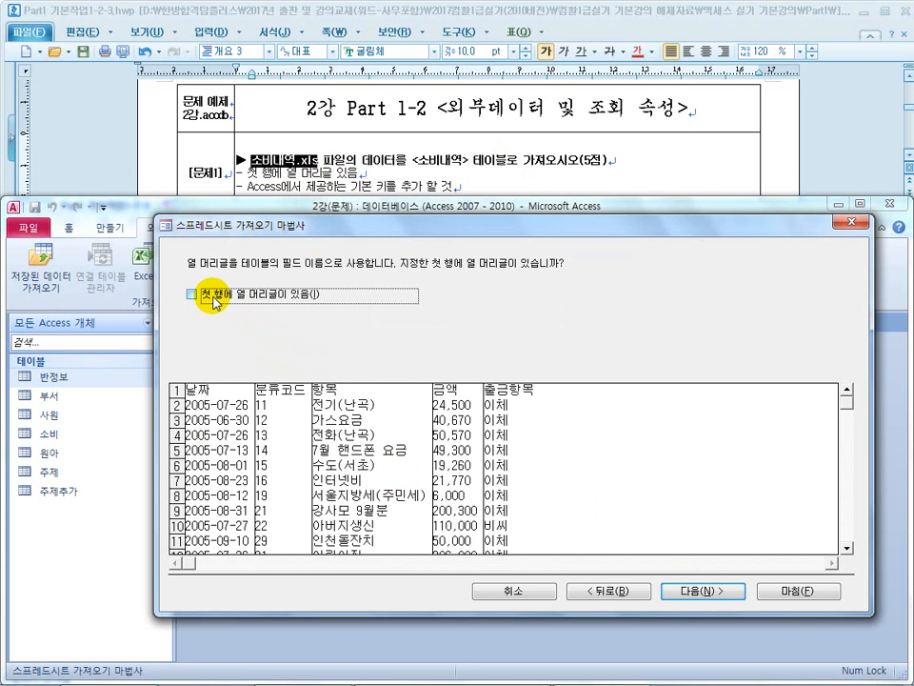
{"action": "left_click", "coordinate": [215, 298]}
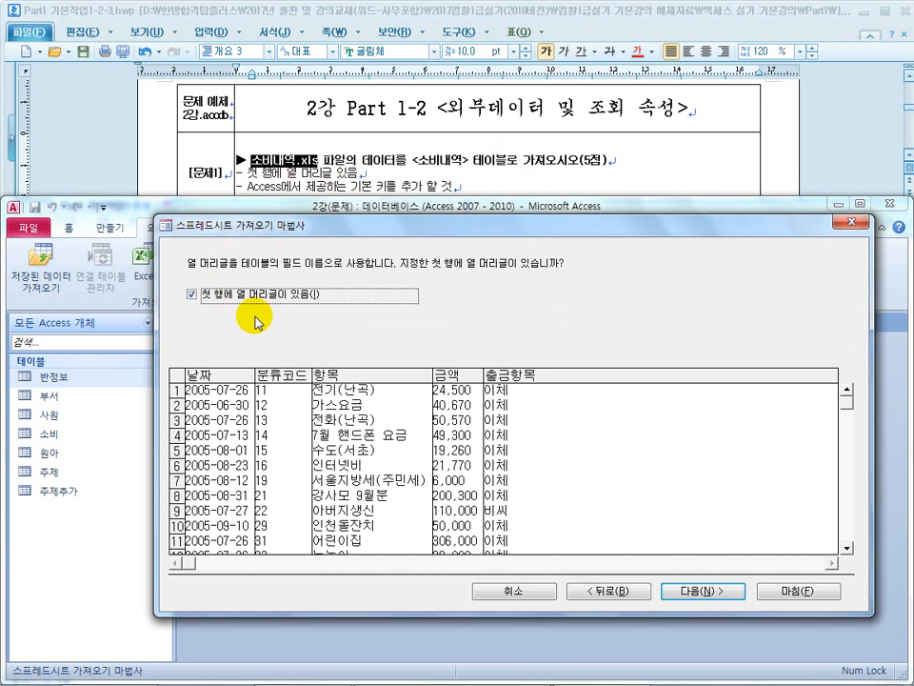
{"action": "left_click", "coordinate": [693, 592]}
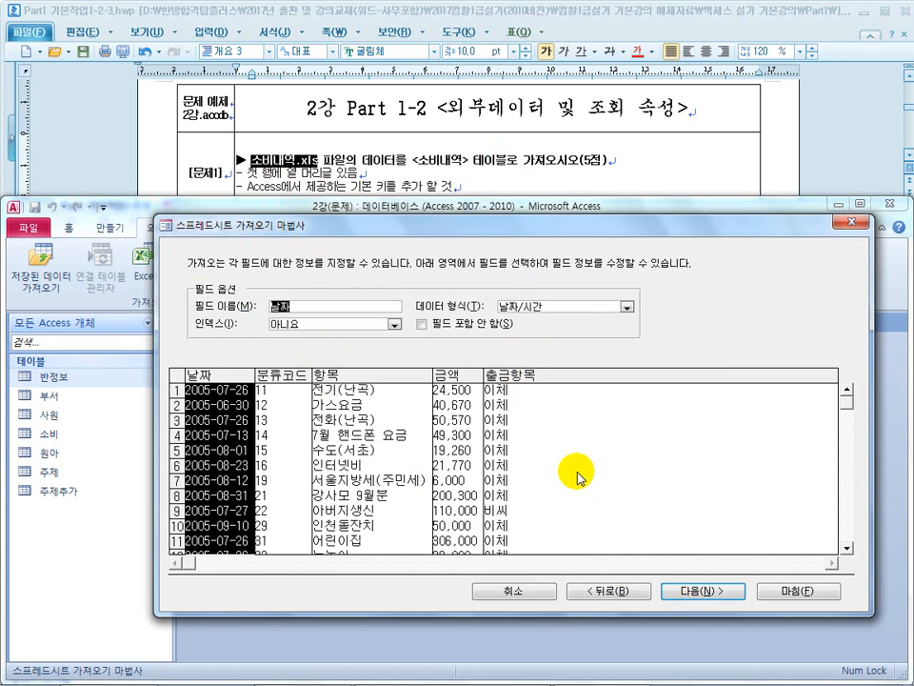
{"action": "left_click", "coordinate": [679, 592]}
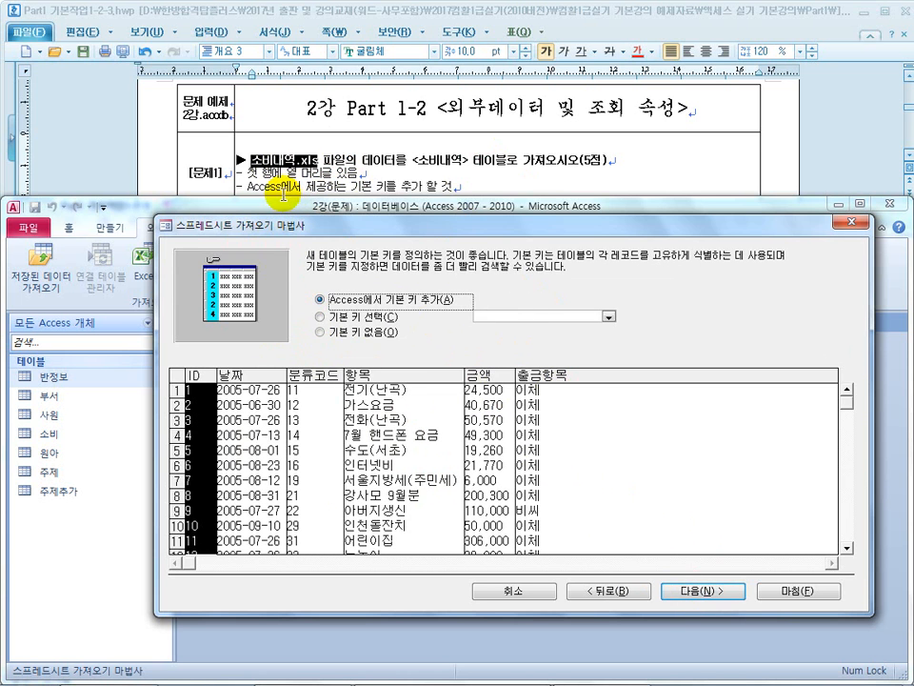
Check the 문제1 primary key requirement in the Hangul assignment document
{"action": "left_click", "coordinate": [420, 176]}
{"action": "left_click", "coordinate": [420, 175]}
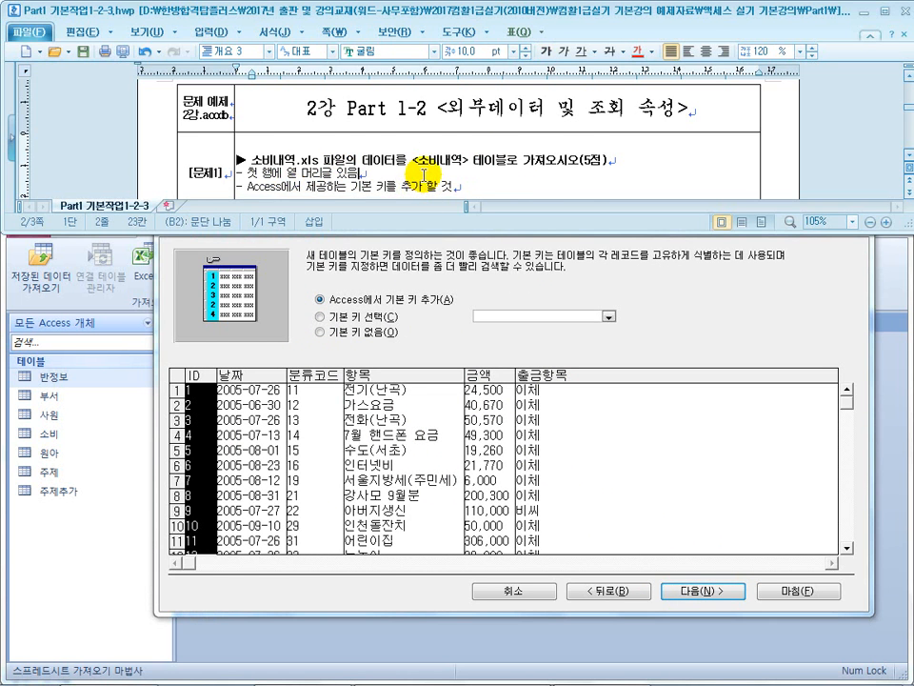
{"action": "scroll", "coordinate": [420, 175], "scroll_direction": "down", "scroll_amount": 1}
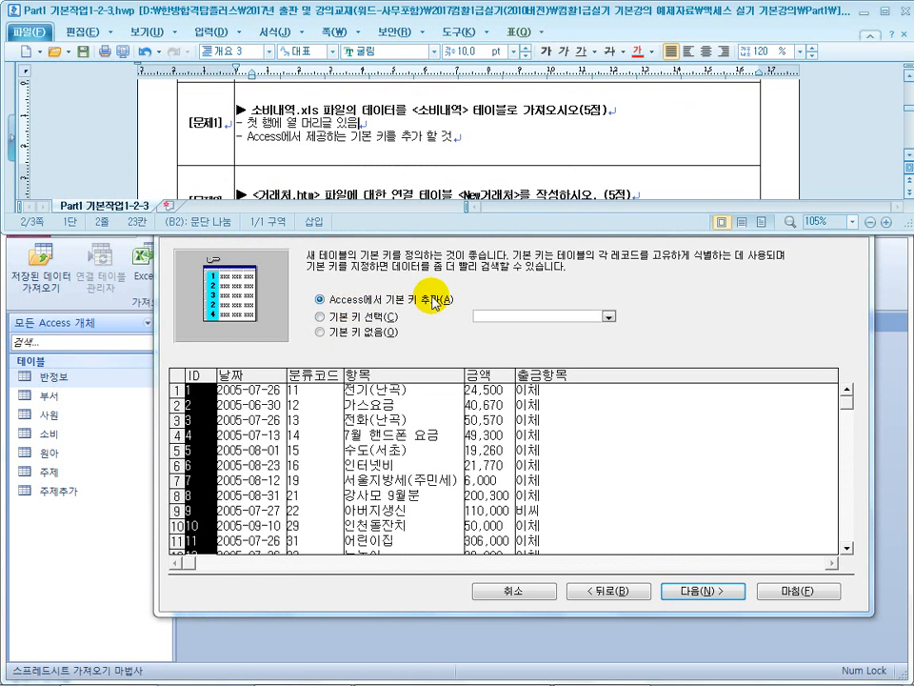
Try choosing 분류코드 as the new table's primary key, and try the option without a primary key
{"action": "left_click", "coordinate": [321, 316]}
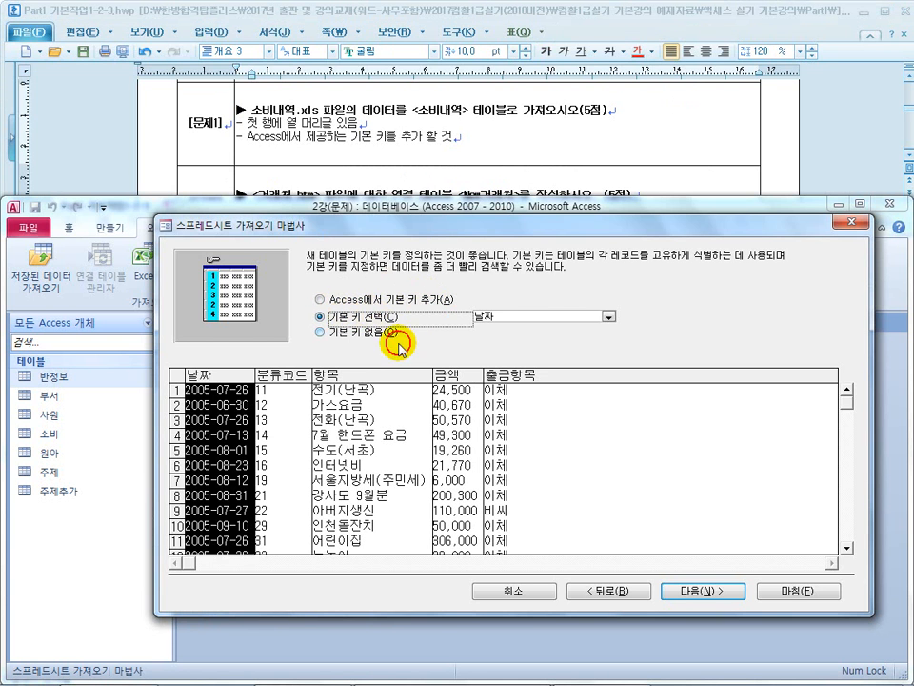
{"action": "left_click", "coordinate": [606, 318]}
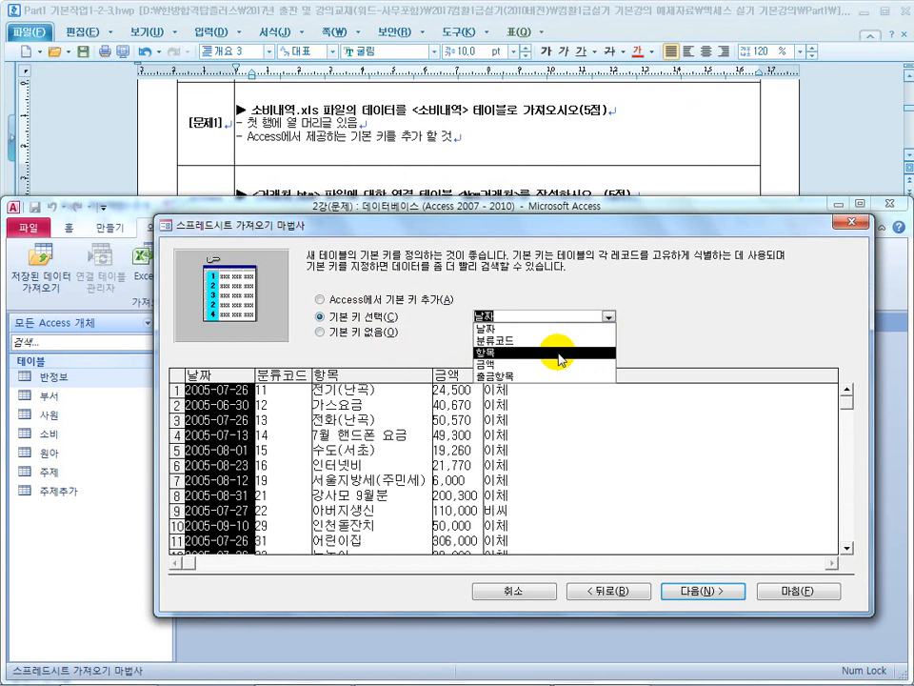
{"action": "left_click", "coordinate": [557, 342]}
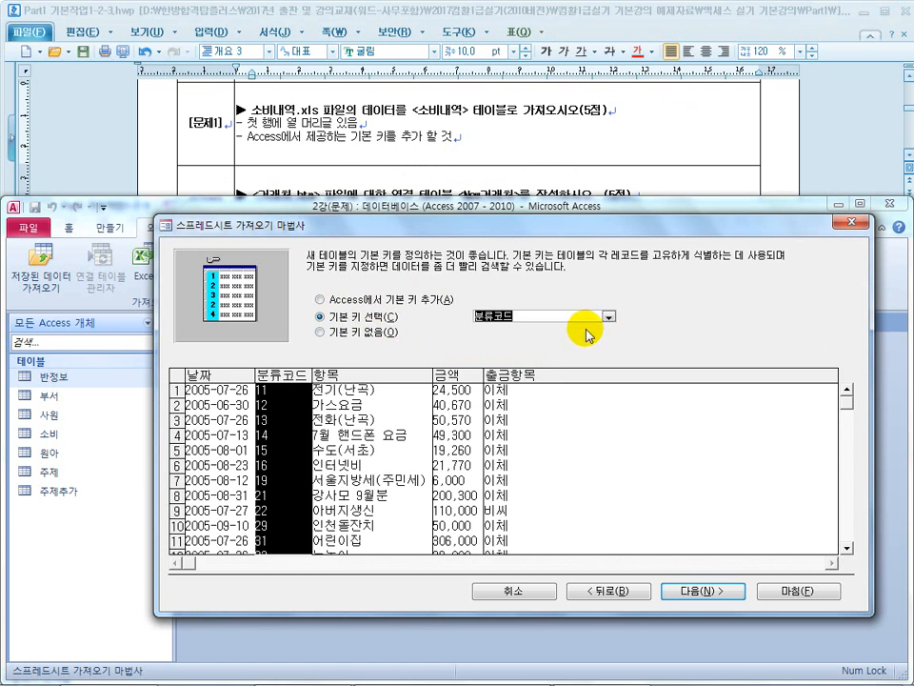
{"action": "left_click", "coordinate": [357, 334]}
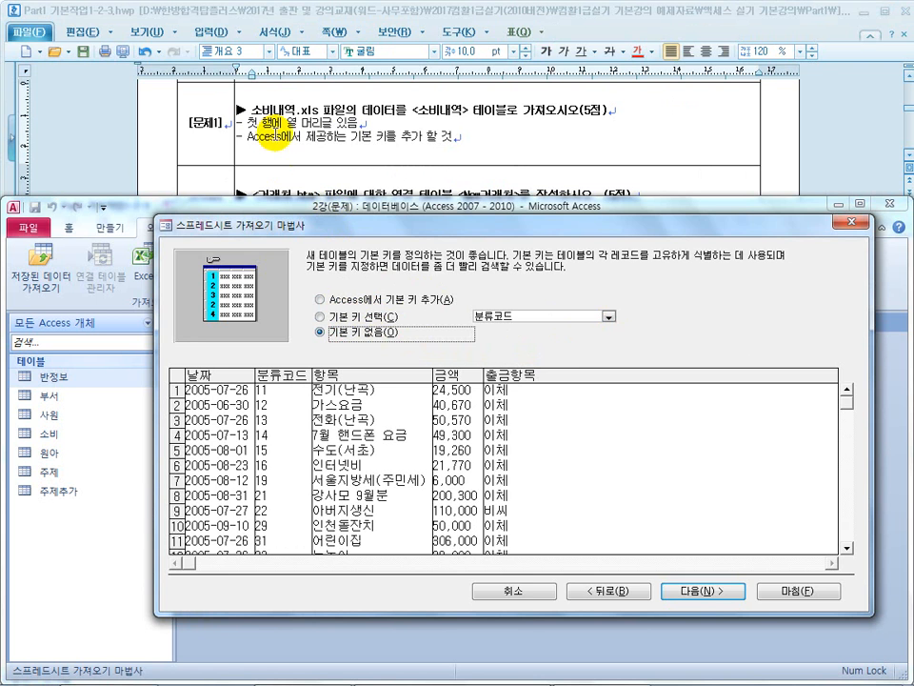
Let Access add the primary key and finish the import into the 소비내역 table without saving the import steps
{"action": "left_click", "coordinate": [381, 300]}
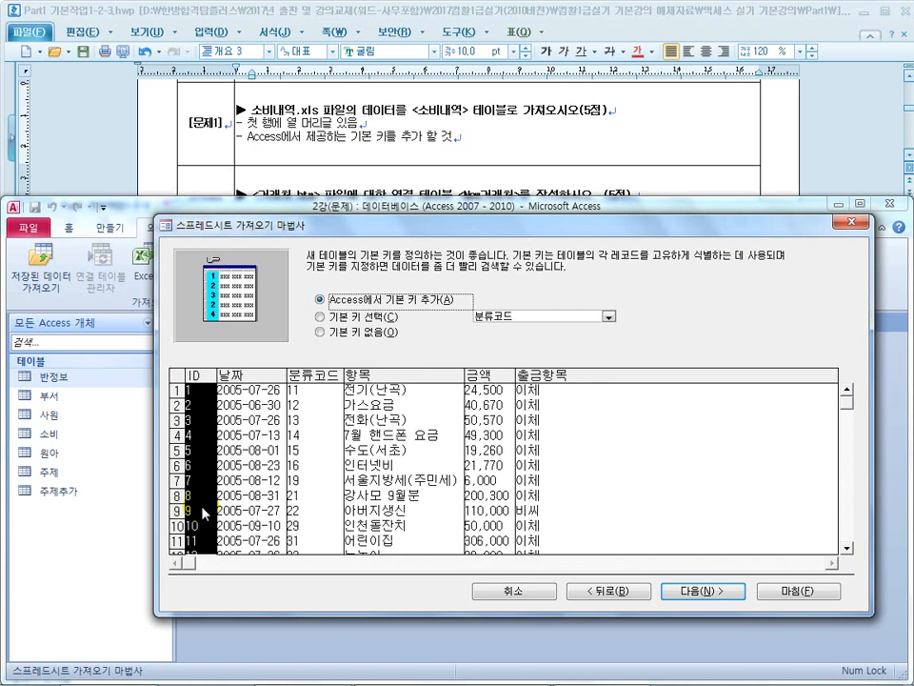
{"action": "left_click", "coordinate": [704, 591]}
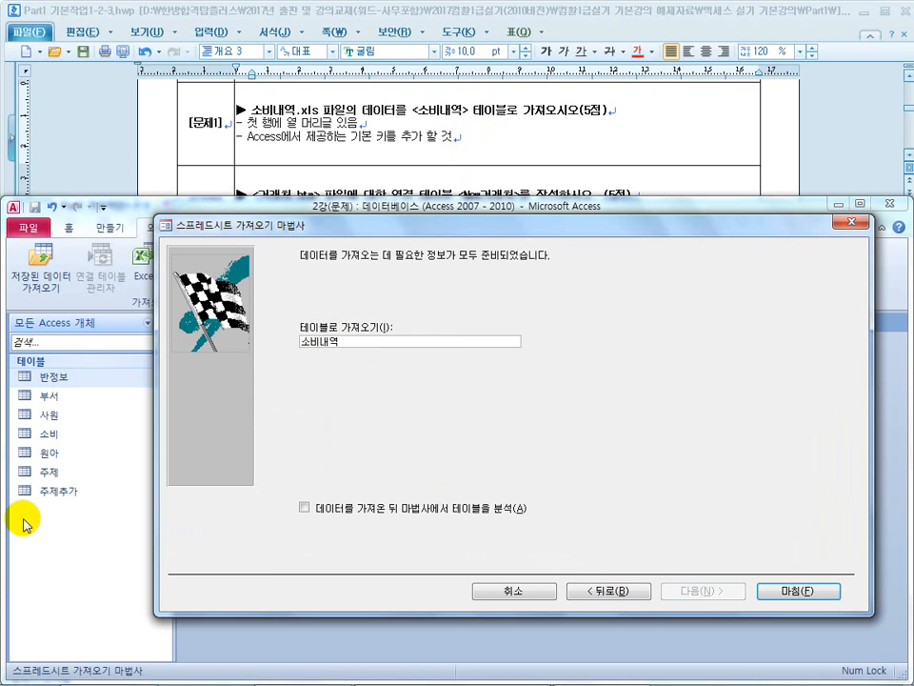
{"action": "left_click", "coordinate": [790, 590]}
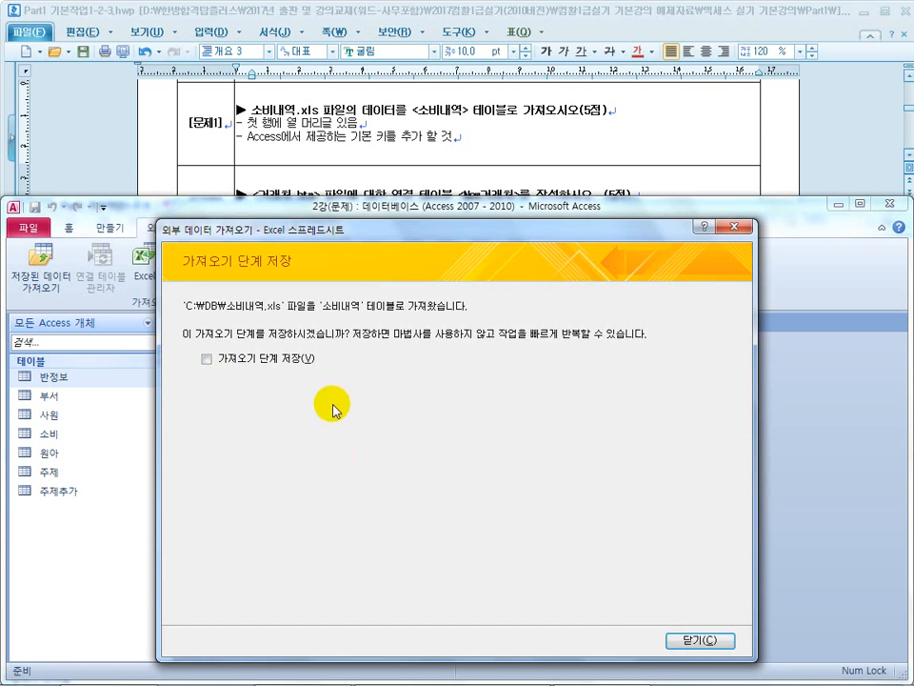
{"action": "left_click", "coordinate": [700, 639]}
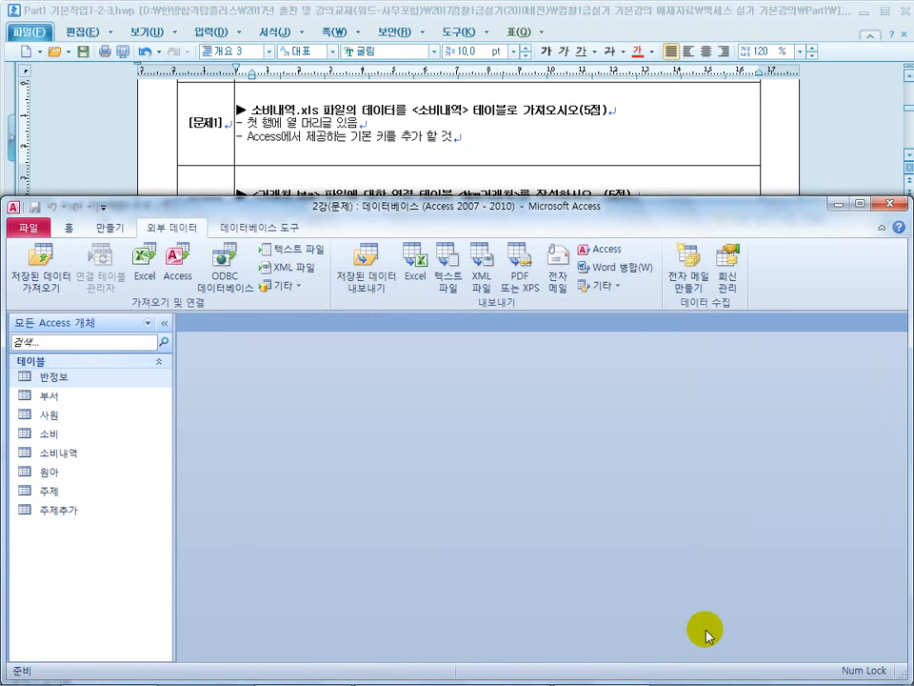
Open the imported 소비내역 table to check its records and ID field, and close it again
{"action": "left_click", "coordinate": [74, 463]}
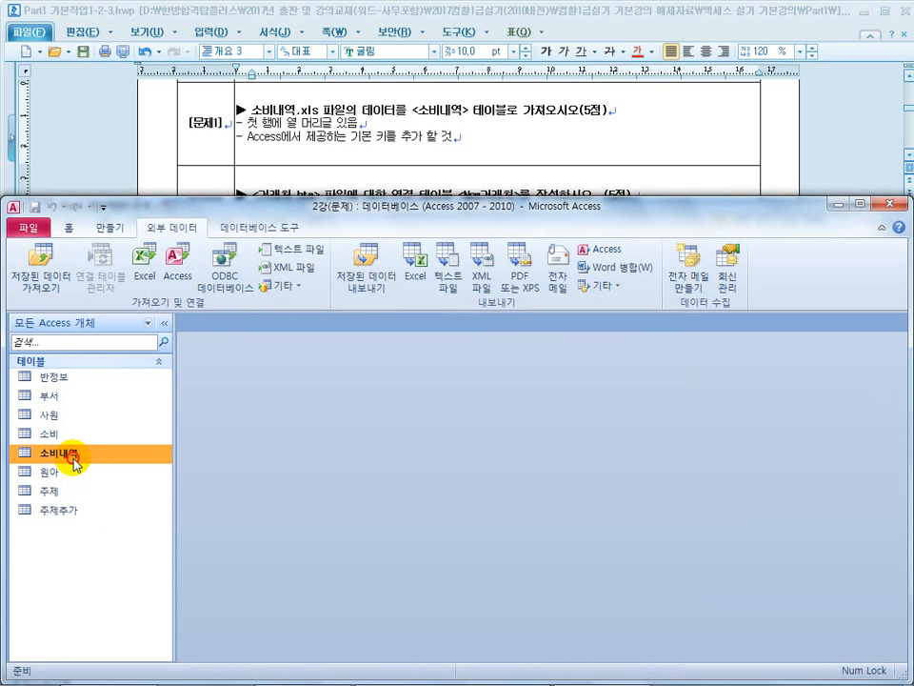
{"action": "double_click", "coordinate": [75, 463]}
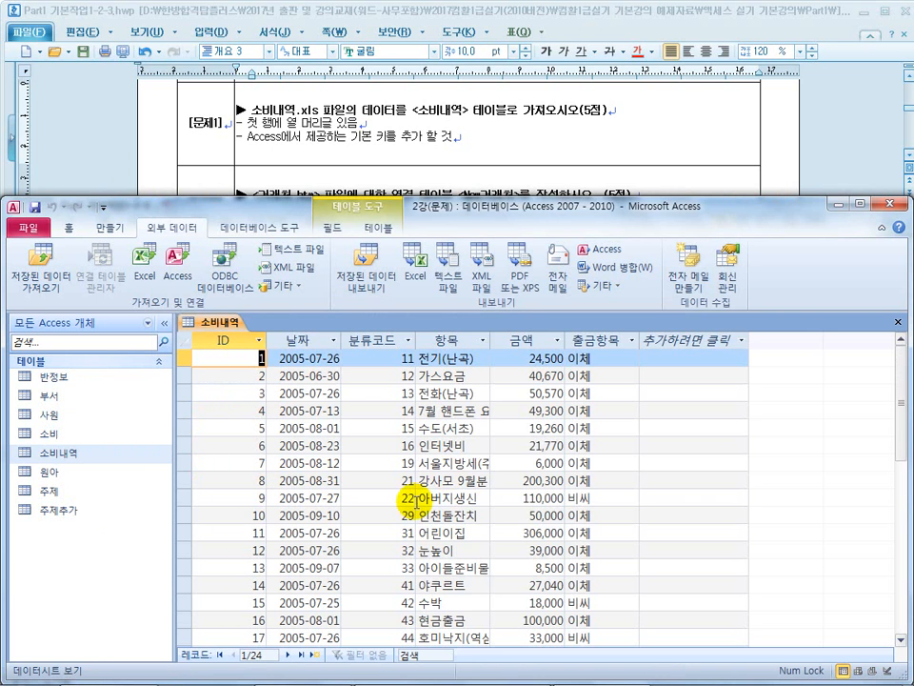
{"action": "left_click", "coordinate": [897, 322]}
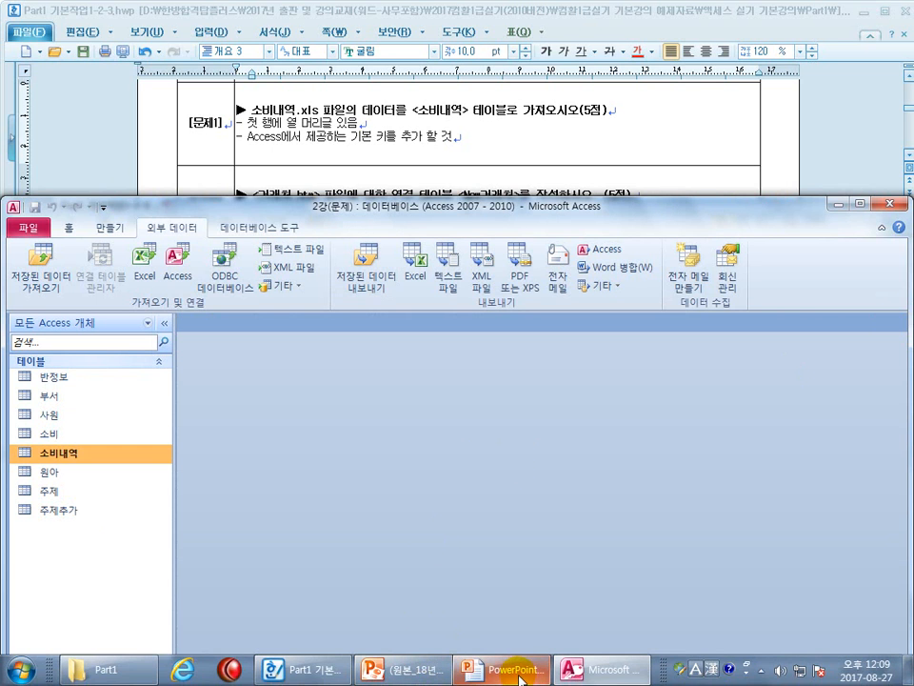
Switch to the PowerPoint slide show, review the 문제1 import slide with pen marks, and advance to the 문제2 slide
{"action": "left_click", "coordinate": [513, 673]}
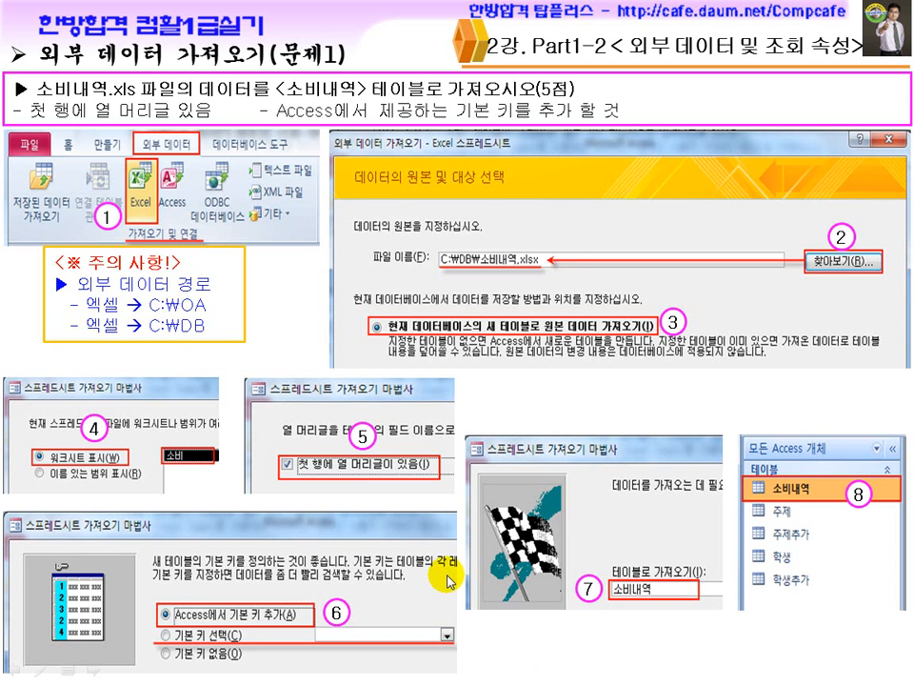
{"action": "key", "text": "ctrl+shift+d"}
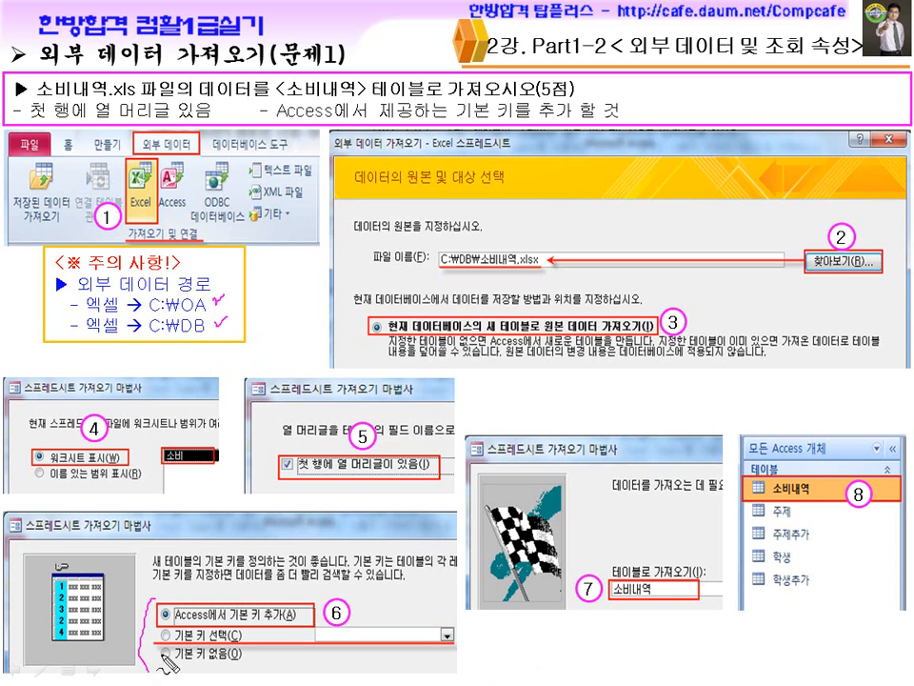
{"action": "key", "text": "Escape"}
{"action": "left_click", "coordinate": [379, 367]}
Switch to the Hangul assignment document and examine the 문제2 requirements for linking 거래처.htm as New거래처
{"action": "key", "text": "super"}
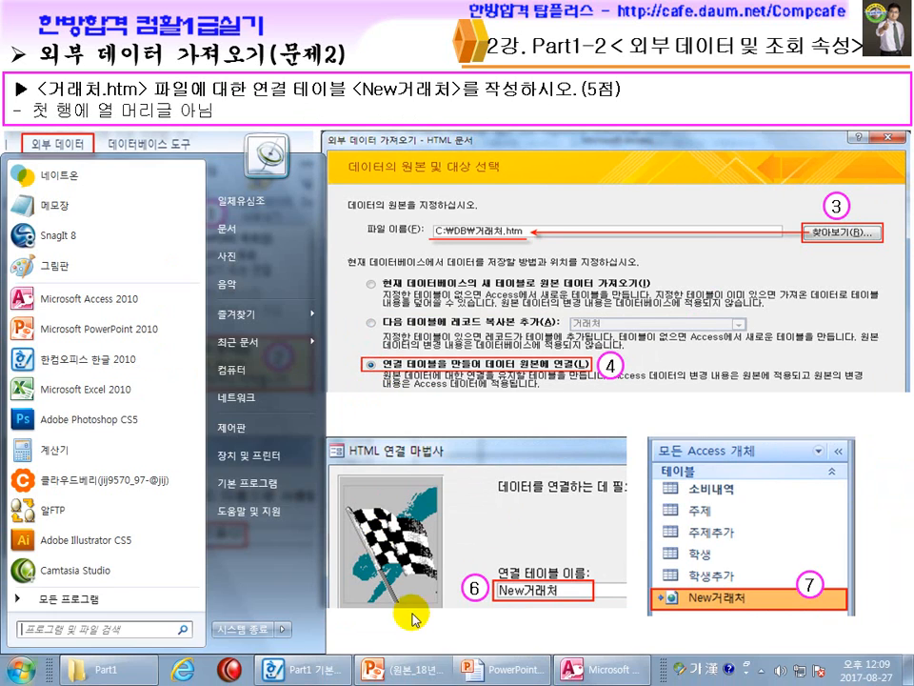
{"action": "left_click", "coordinate": [604, 669]}
{"action": "left_click", "coordinate": [319, 672]}
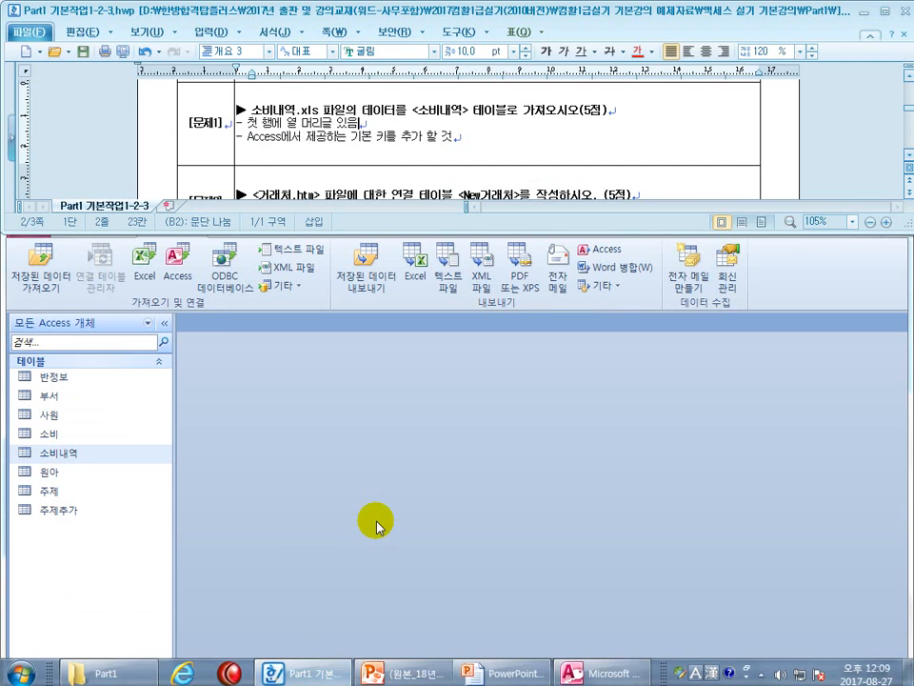
{"action": "scroll", "coordinate": [320, 135], "scroll_direction": "down", "scroll_amount": 1}
{"action": "left_click_drag", "start_coordinate": [324, 145], "coordinate": [257, 144]}
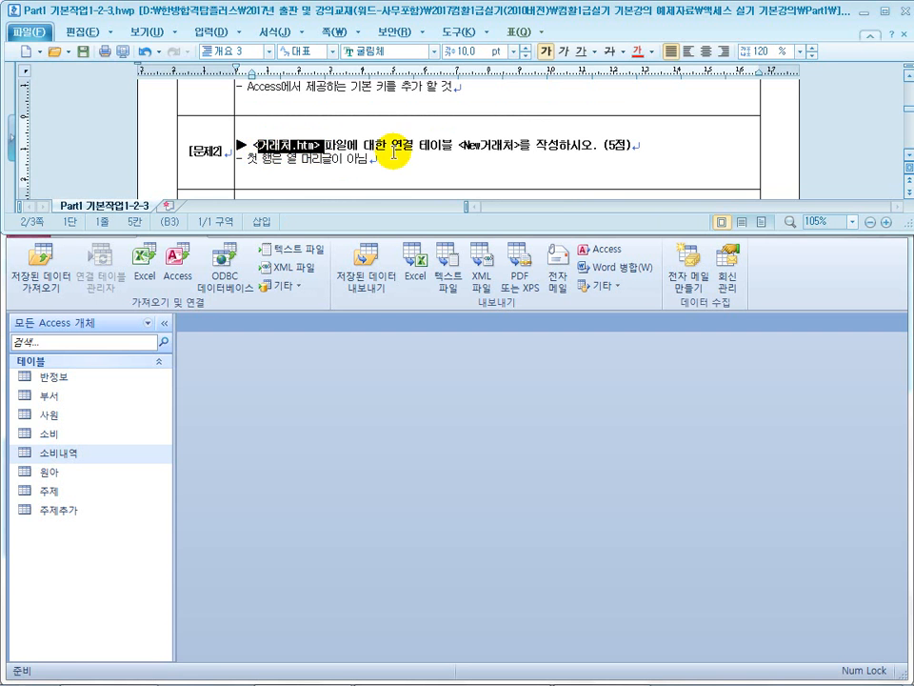
{"action": "left_click_drag", "start_coordinate": [439, 145], "coordinate": [366, 147]}
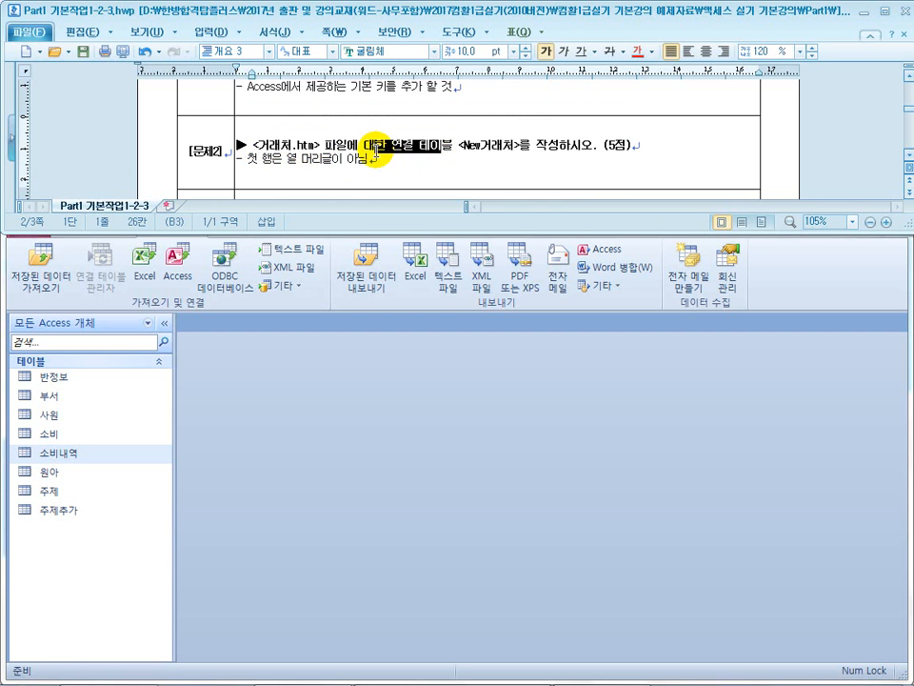
{"action": "left_click_drag", "start_coordinate": [531, 145], "coordinate": [392, 146]}
Return to the Access database and start getting external data from an HTML document
{"action": "left_click", "coordinate": [313, 416]}
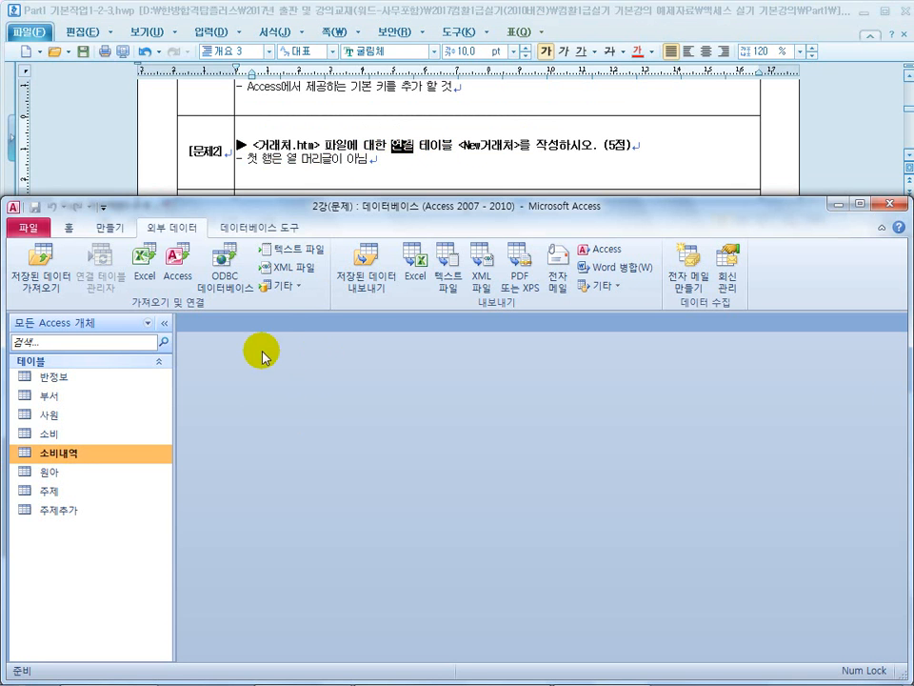
{"action": "left_click", "coordinate": [286, 286]}
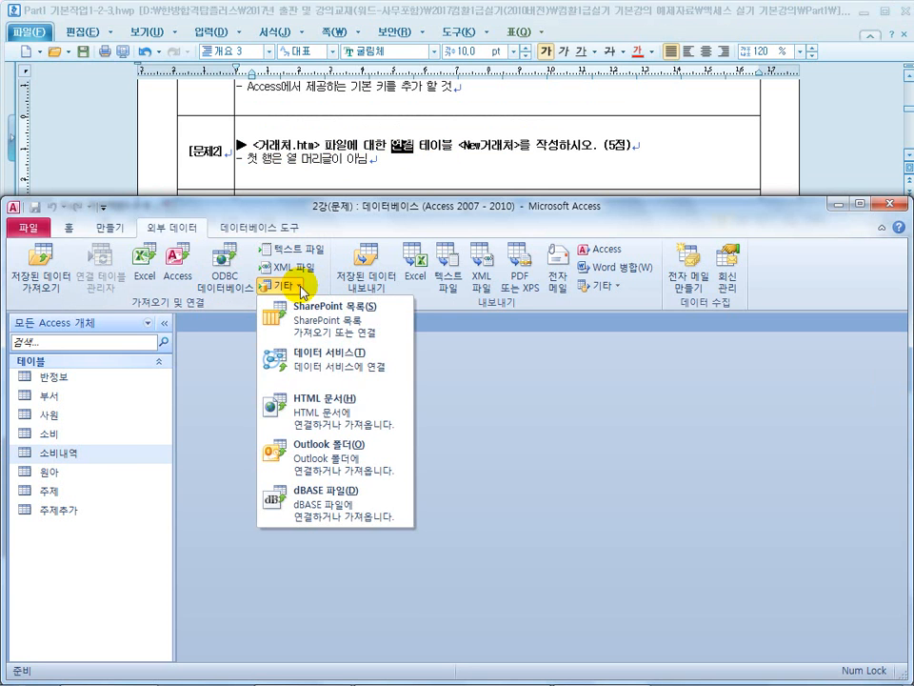
{"action": "left_click", "coordinate": [318, 415]}
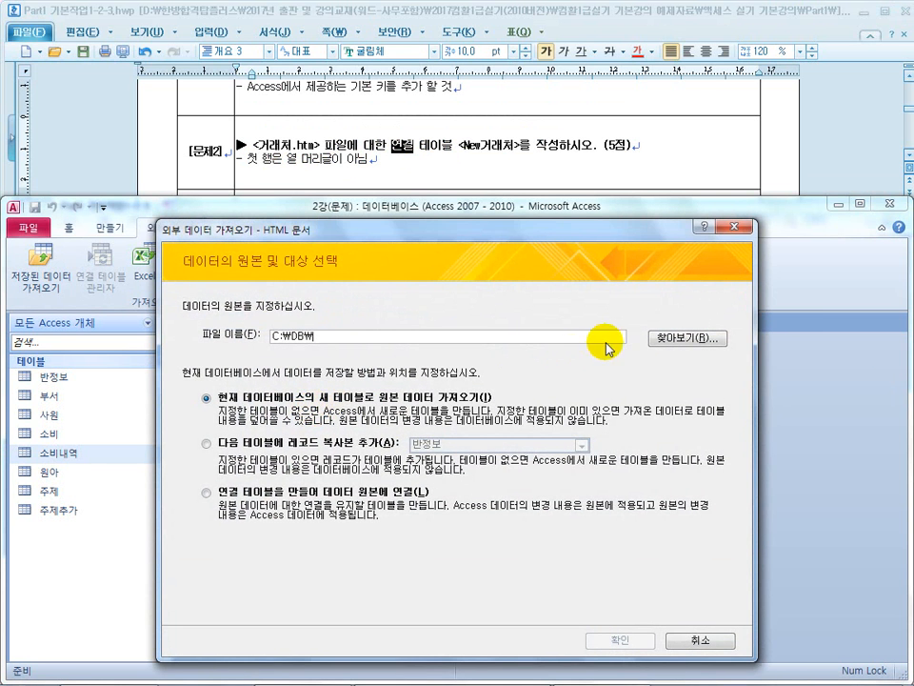
{"action": "left_click", "coordinate": [656, 335]}
{"action": "left_click", "coordinate": [369, 389]}
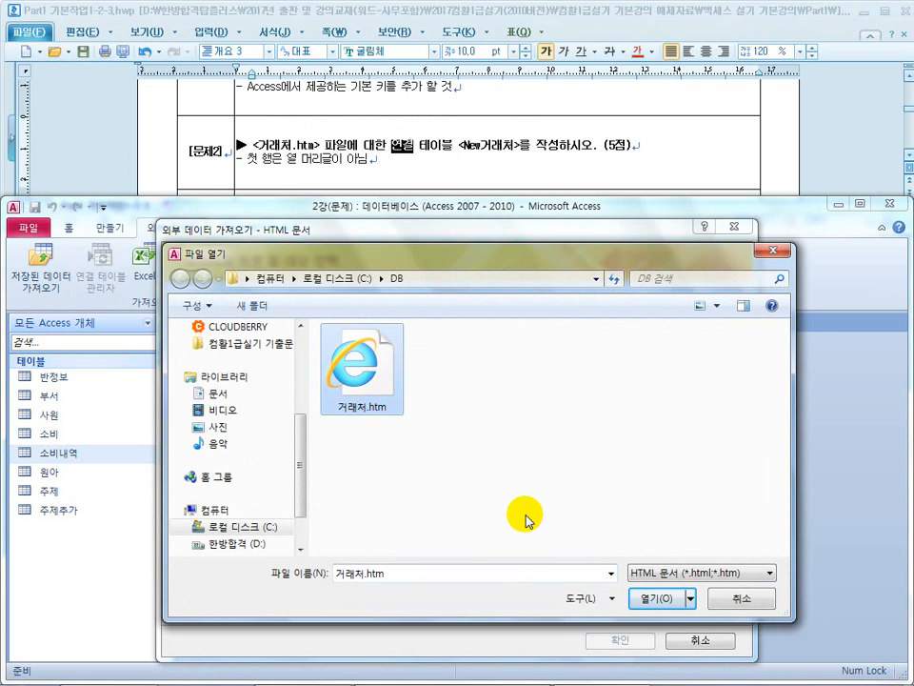
{"action": "left_click", "coordinate": [762, 597]}
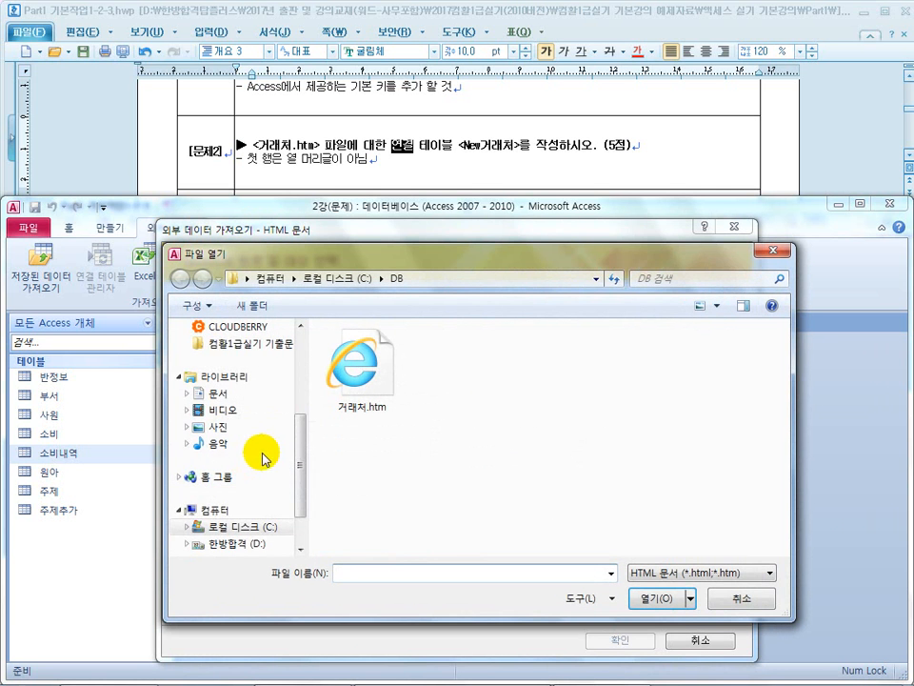
Choose 거래처.htm from the DB folder on drive C: as the source, and link to it by creating a linked table
{"action": "left_click_drag", "start_coordinate": [302, 430], "coordinate": [303, 454]}
{"action": "left_click", "coordinate": [257, 491]}
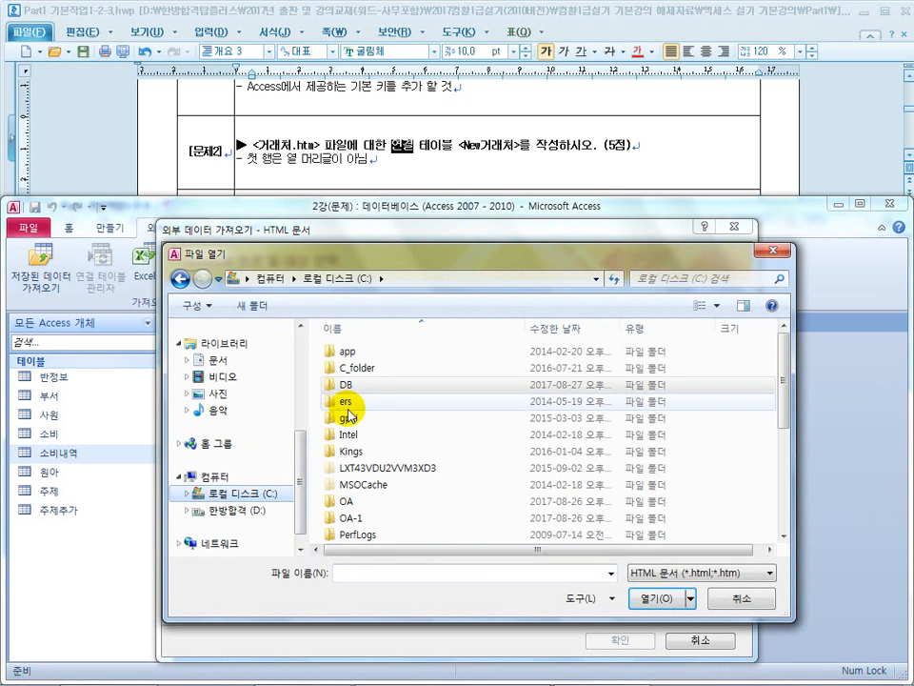
{"action": "double_click", "coordinate": [345, 388]}
{"action": "left_click", "coordinate": [357, 373]}
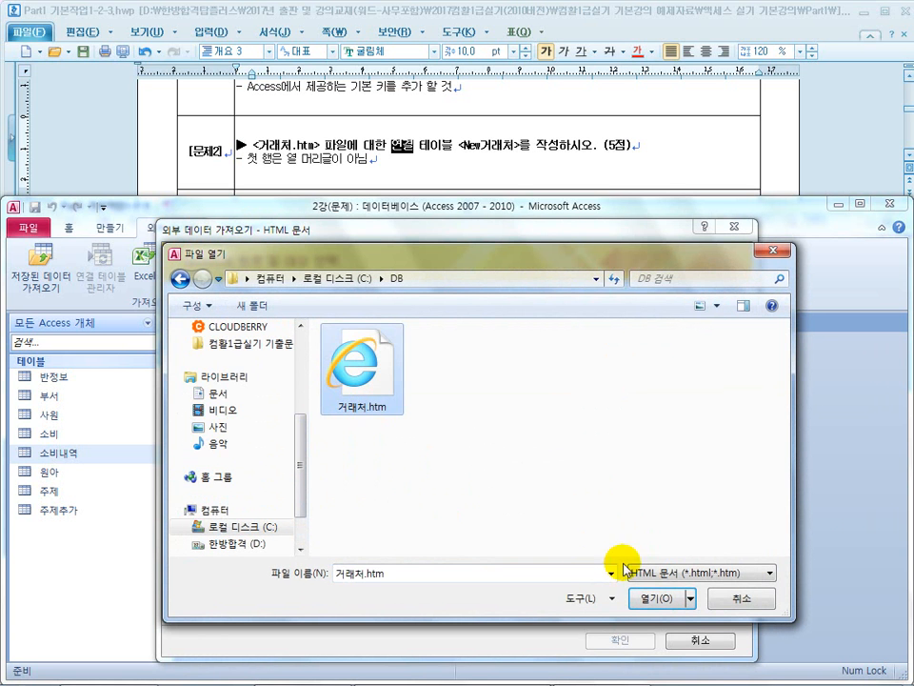
{"action": "left_click", "coordinate": [652, 598]}
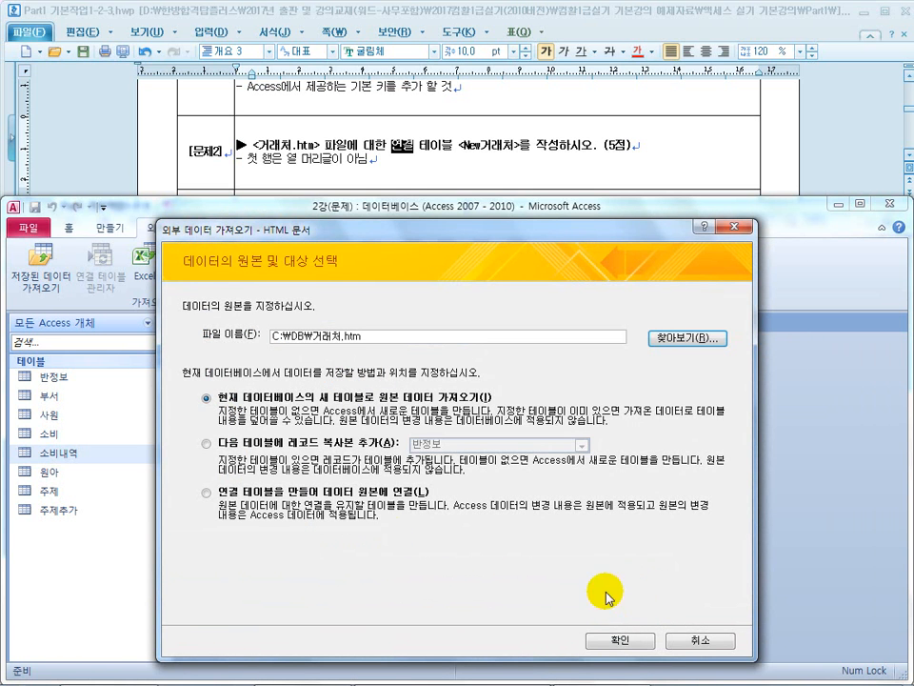
{"action": "left_click", "coordinate": [316, 495]}
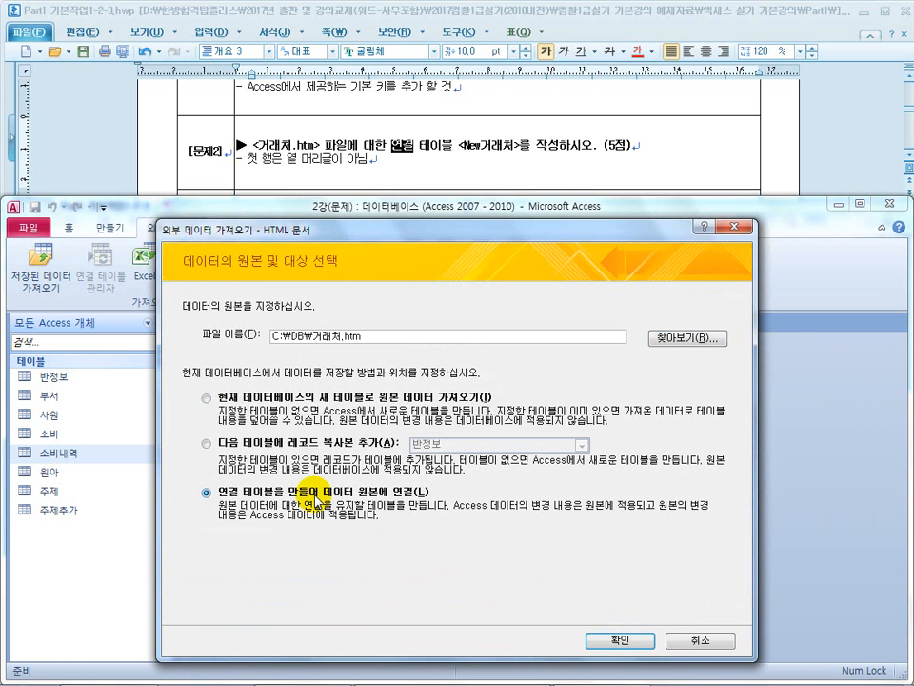
{"action": "left_click", "coordinate": [600, 639]}
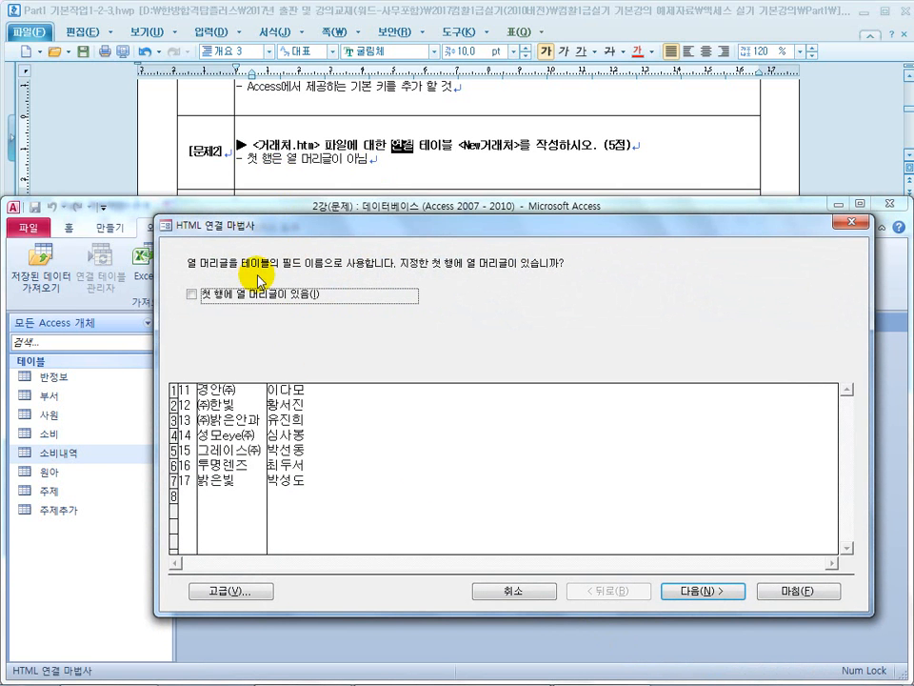
Keep the first row as data instead of column headings, and accept the default field options for the link
{"action": "left_click", "coordinate": [192, 295]}
{"action": "left_click", "coordinate": [192, 295]}
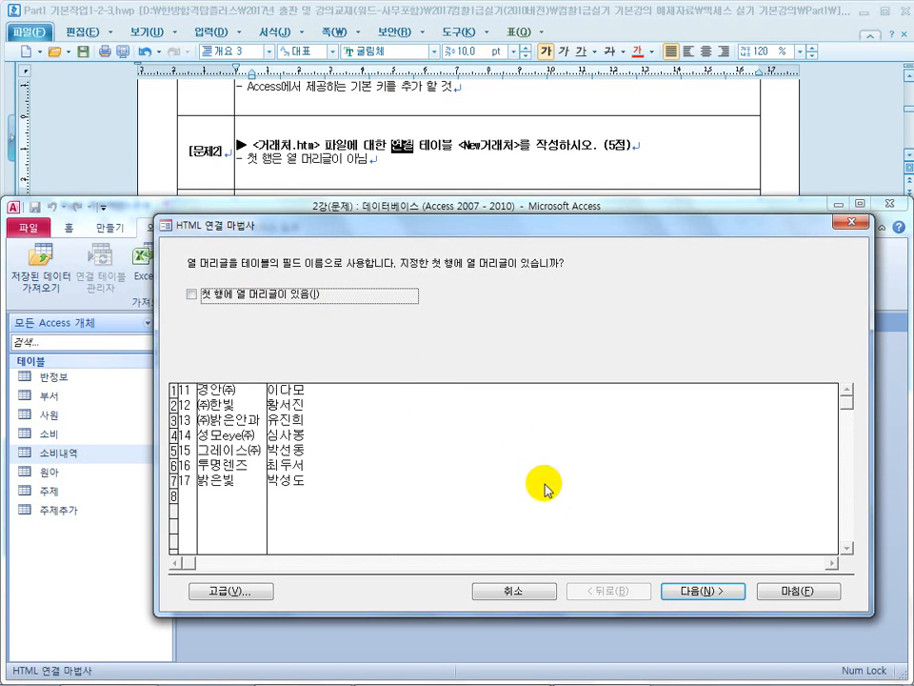
{"action": "left_click", "coordinate": [689, 593]}
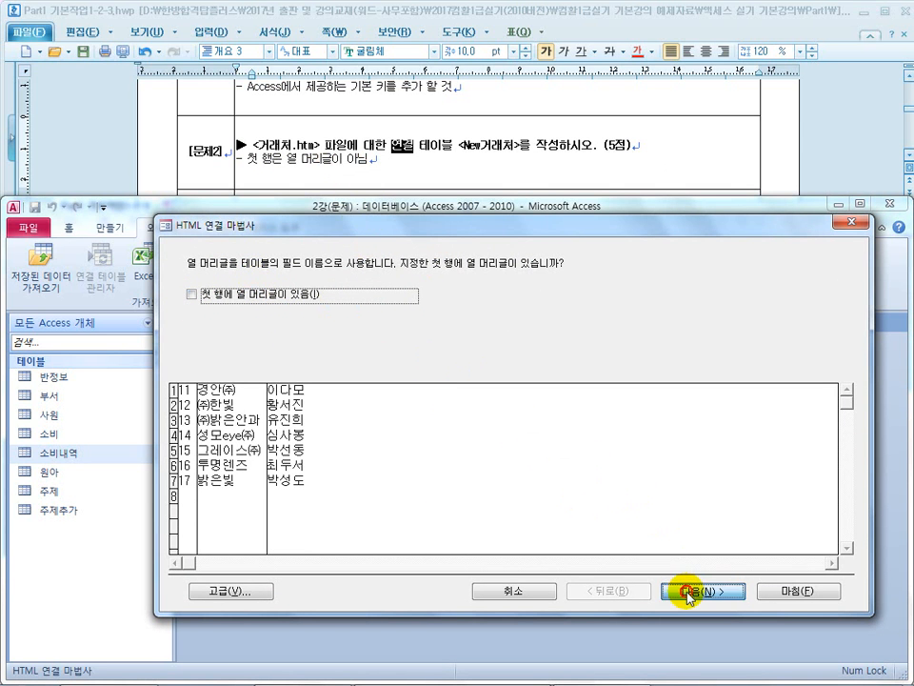
{"action": "left_click", "coordinate": [690, 593]}
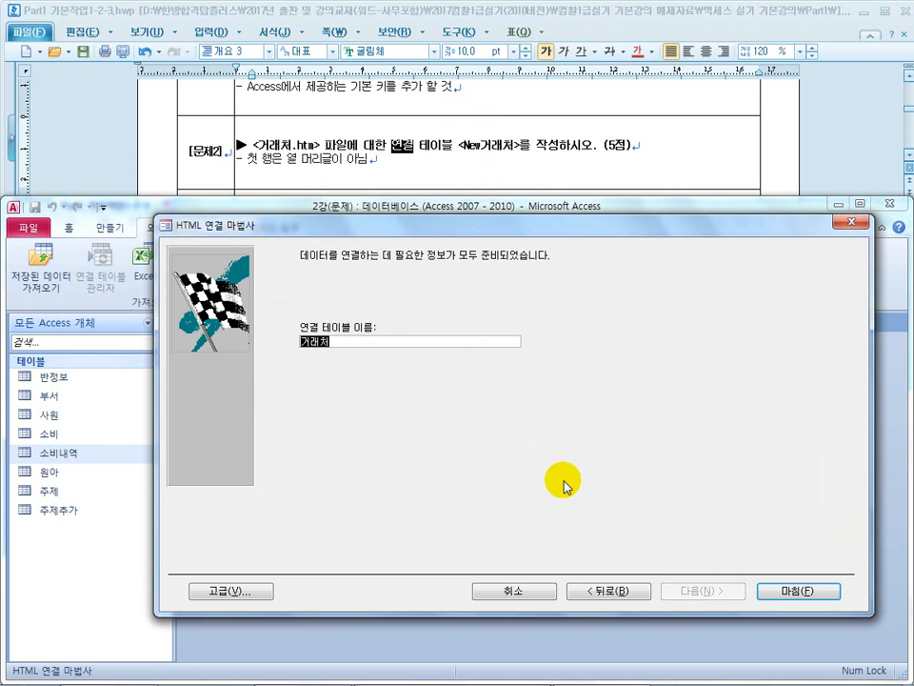
{"action": "left_click", "coordinate": [606, 591]}
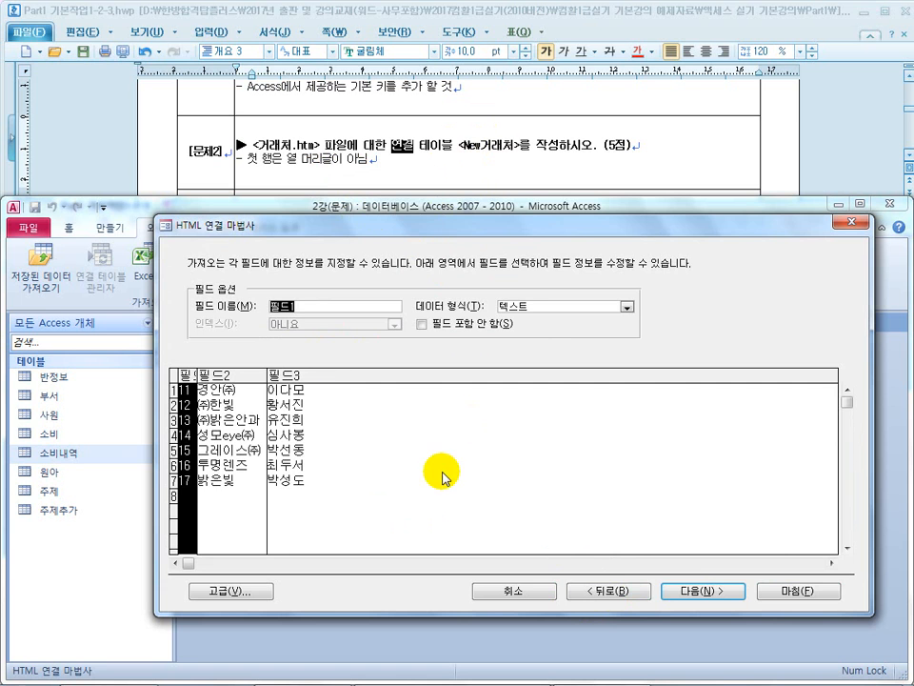
{"action": "left_click", "coordinate": [695, 594]}
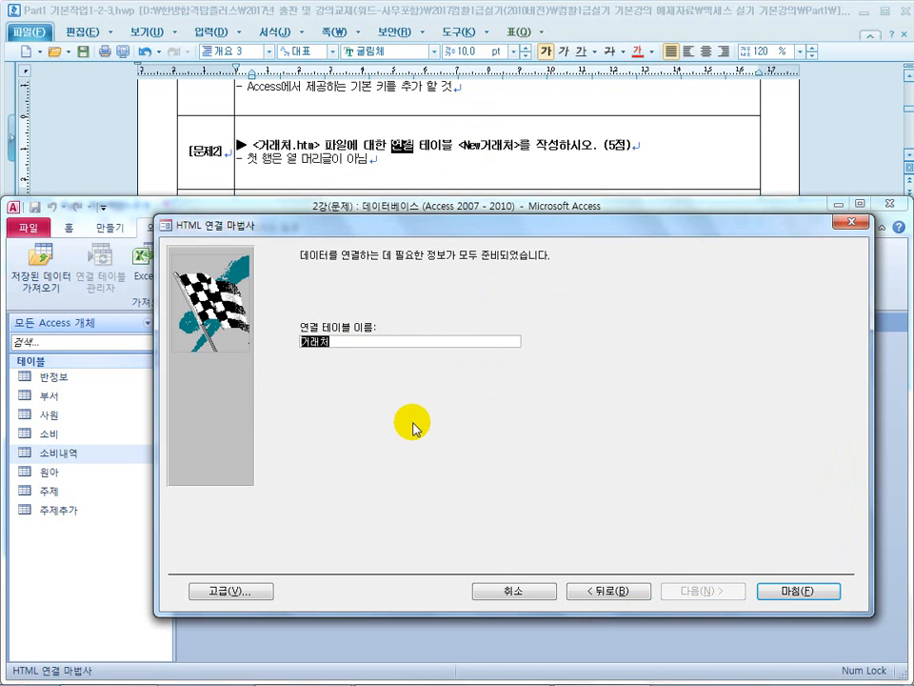
Name the linked table New거래처 and finish the HTML link
{"action": "left_click", "coordinate": [305, 341]}
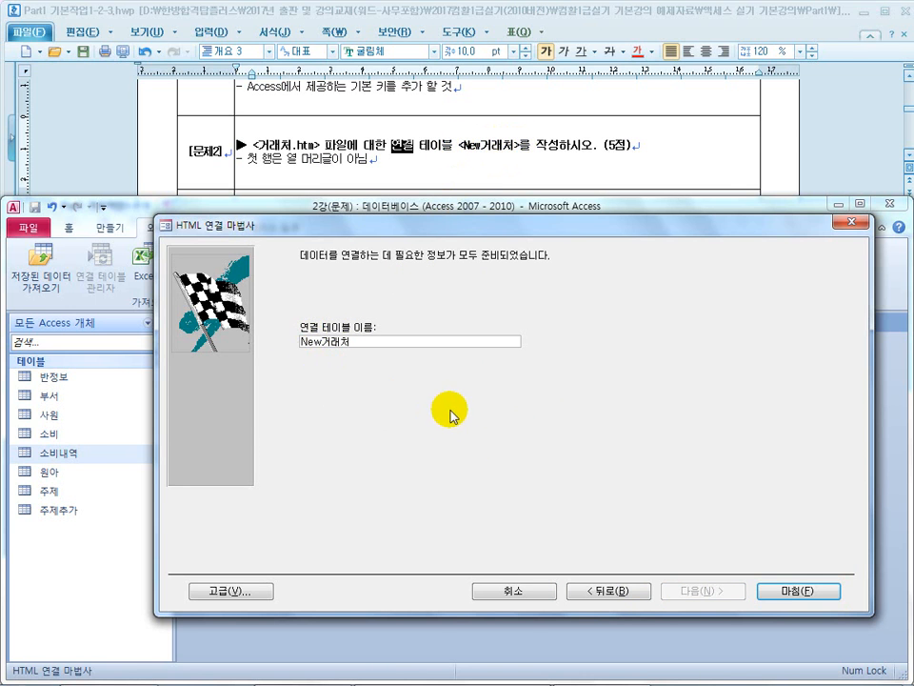
{"action": "left_click", "coordinate": [791, 592]}
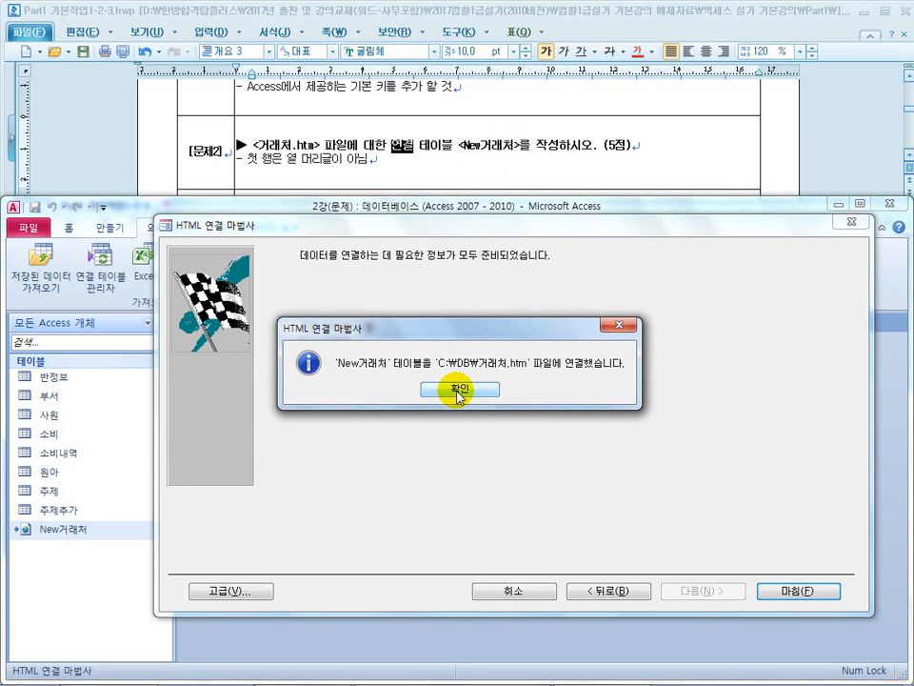
{"action": "left_click", "coordinate": [459, 390]}
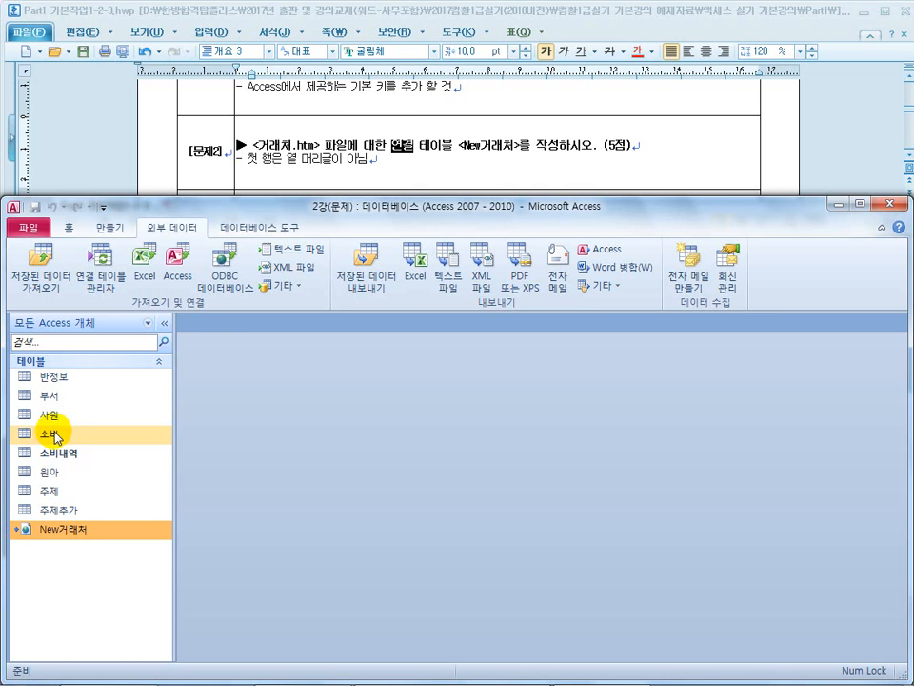
Read problem 3 in the exercise document, about appending the 주제추가 data to the 주제 table, and compare it with the earlier problems
{"action": "left_click", "coordinate": [320, 153]}
{"action": "scroll", "coordinate": [324, 157], "scroll_direction": "down", "scroll_amount": 3}
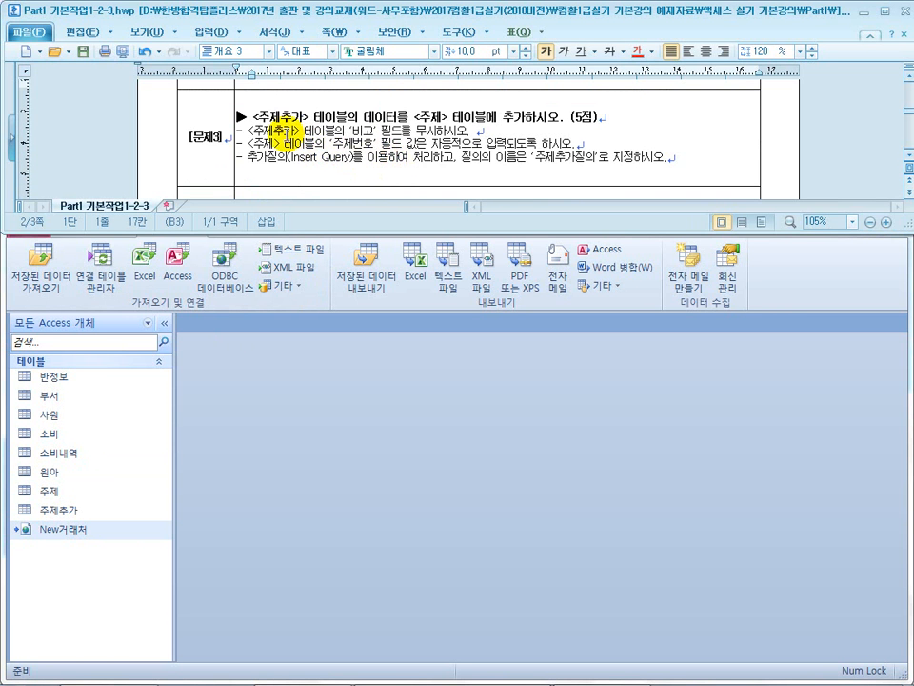
{"action": "left_click_drag", "start_coordinate": [252, 116], "coordinate": [419, 119]}
{"action": "left_click", "coordinate": [494, 117]}
{"action": "left_click_drag", "start_coordinate": [494, 116], "coordinate": [427, 115]}
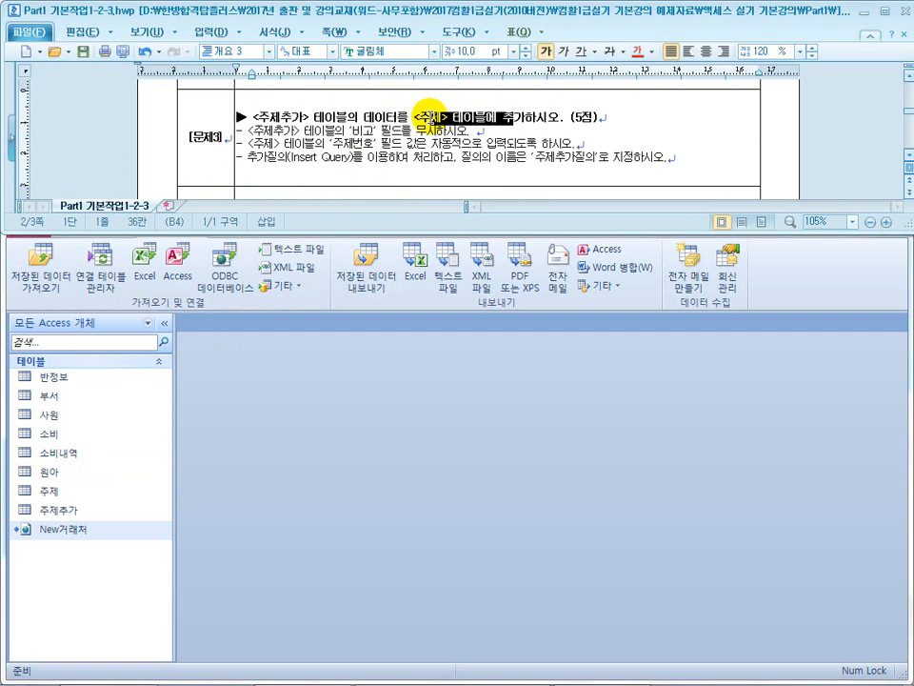
{"action": "scroll", "coordinate": [429, 115], "scroll_direction": "up", "scroll_amount": 3}
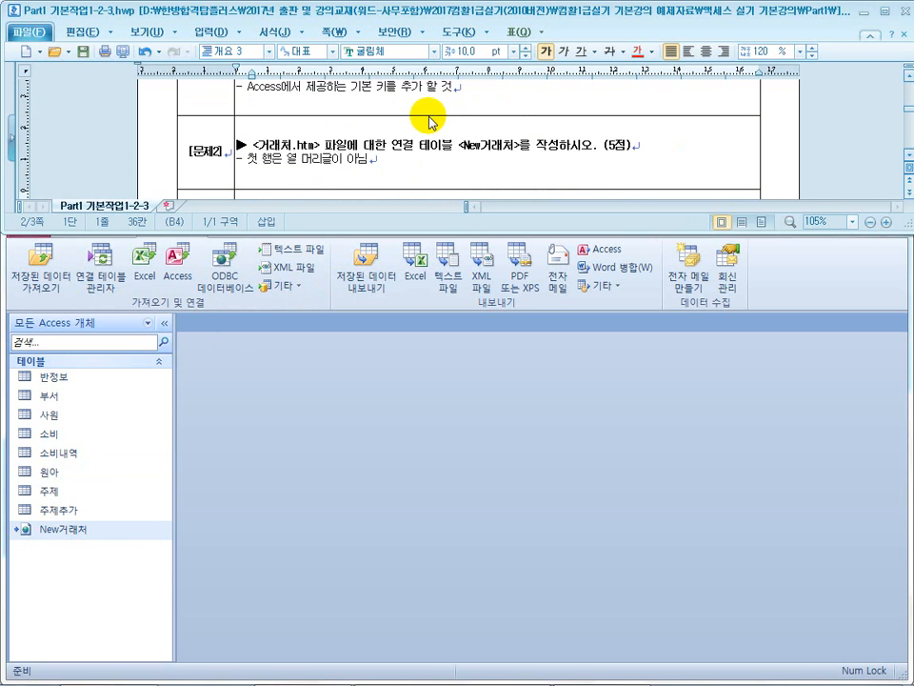
{"action": "scroll", "coordinate": [428, 121], "scroll_direction": "up", "scroll_amount": 1}
{"action": "left_click_drag", "start_coordinate": [319, 110], "coordinate": [273, 110]}
{"action": "scroll", "coordinate": [276, 176], "scroll_direction": "down", "scroll_amount": 1}
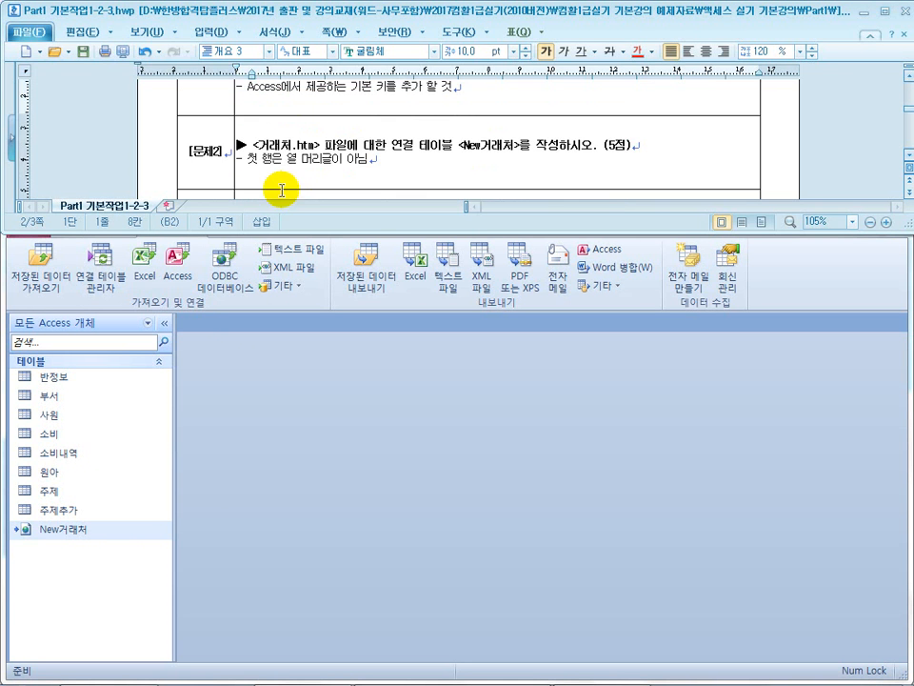
{"action": "scroll", "coordinate": [296, 163], "scroll_direction": "down", "scroll_amount": 2}
{"action": "left_click", "coordinate": [292, 114]}
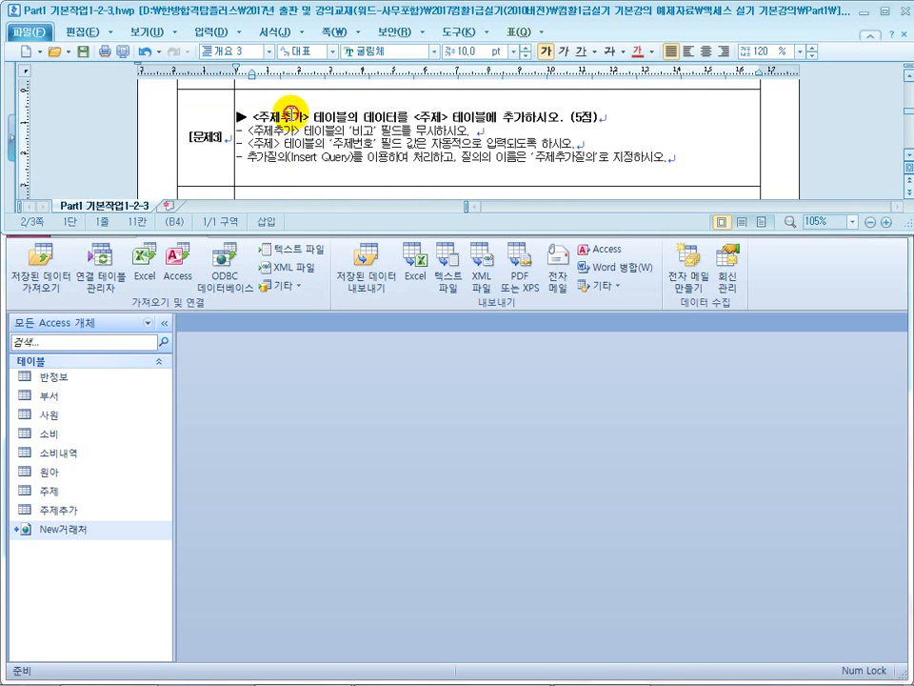
{"action": "left_click_drag", "start_coordinate": [291, 113], "coordinate": [416, 134]}
{"action": "left_click", "coordinate": [424, 161]}
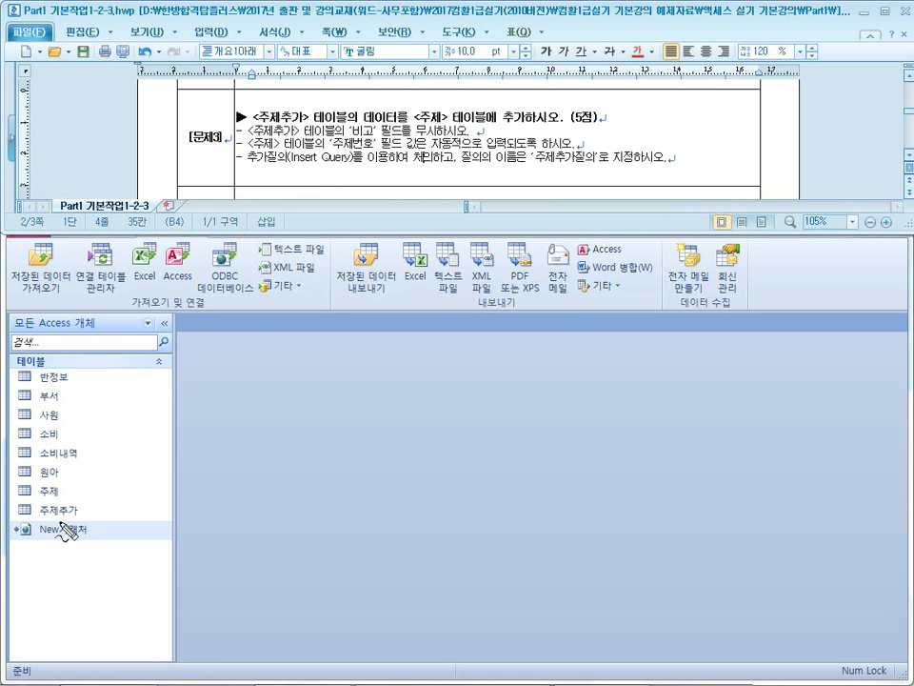
{"action": "left_click_drag", "start_coordinate": [28, 520], "coordinate": [80, 522]}
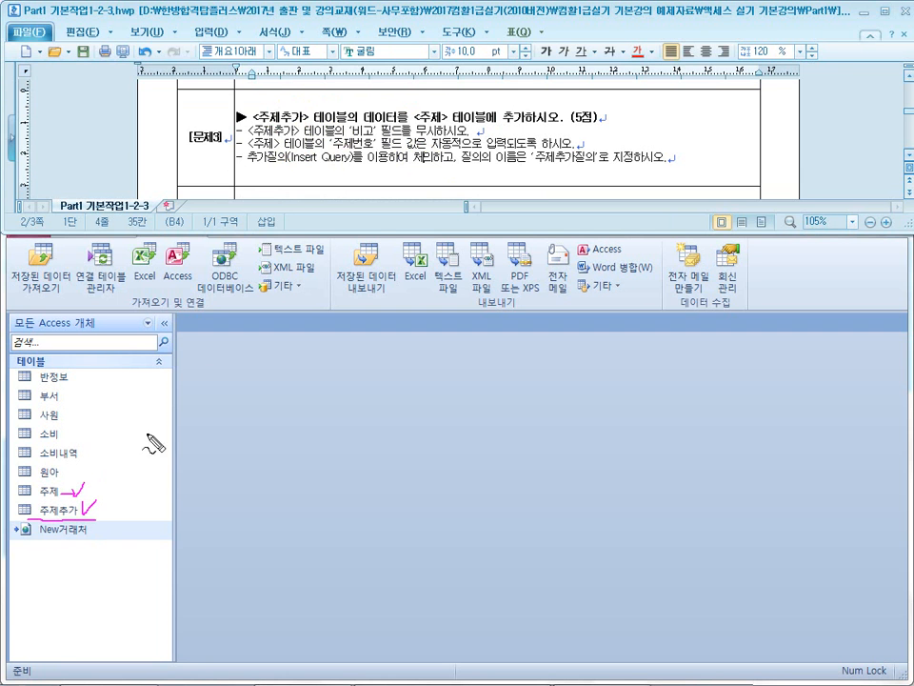
{"action": "left_click_drag", "start_coordinate": [534, 123], "coordinate": [534, 127]}
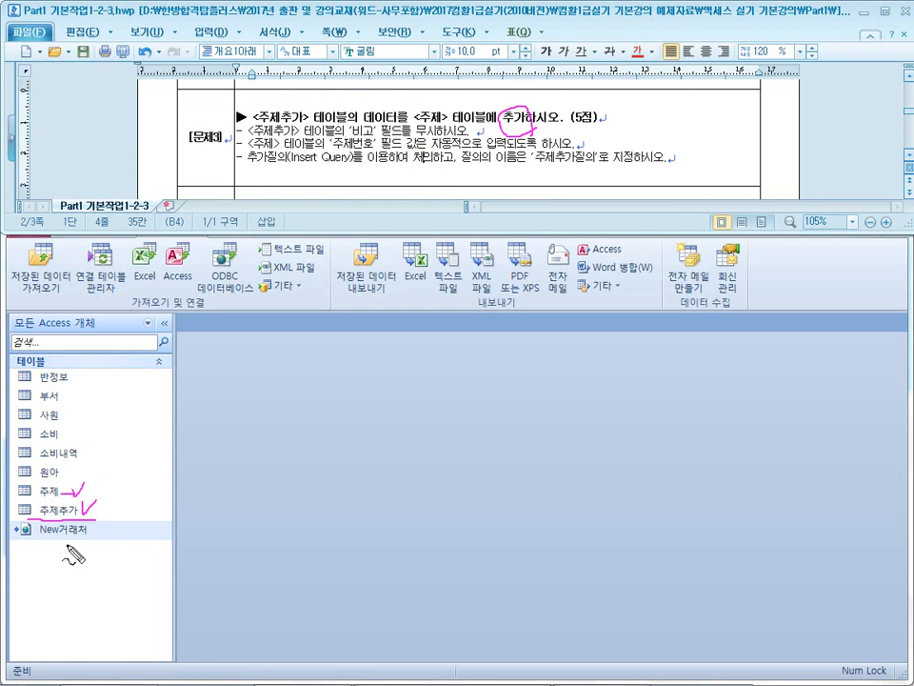
{"action": "left_click_drag", "start_coordinate": [107, 520], "coordinate": [74, 488]}
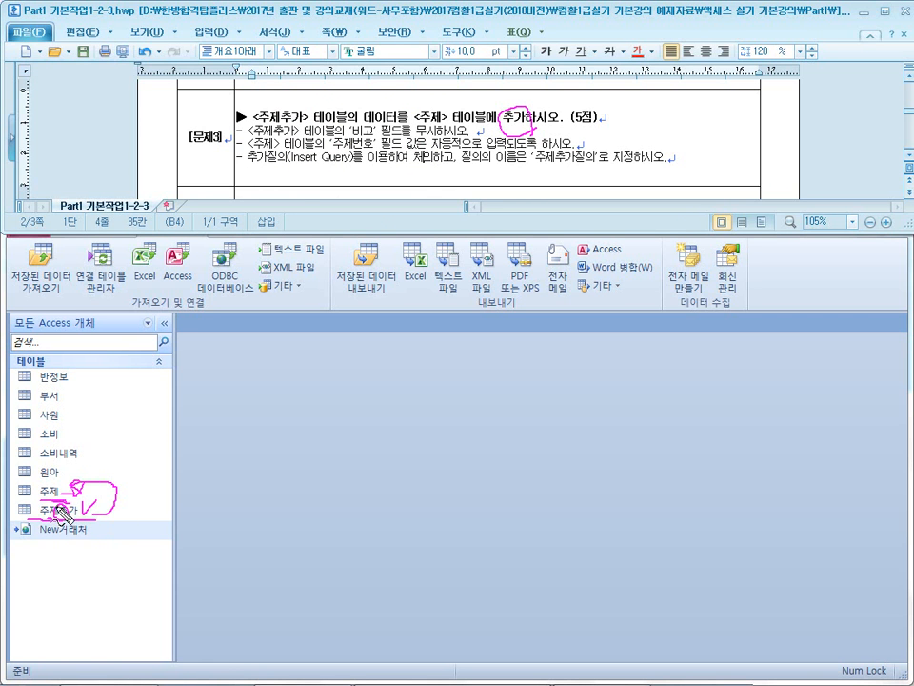
{"action": "left_click", "coordinate": [62, 493]}
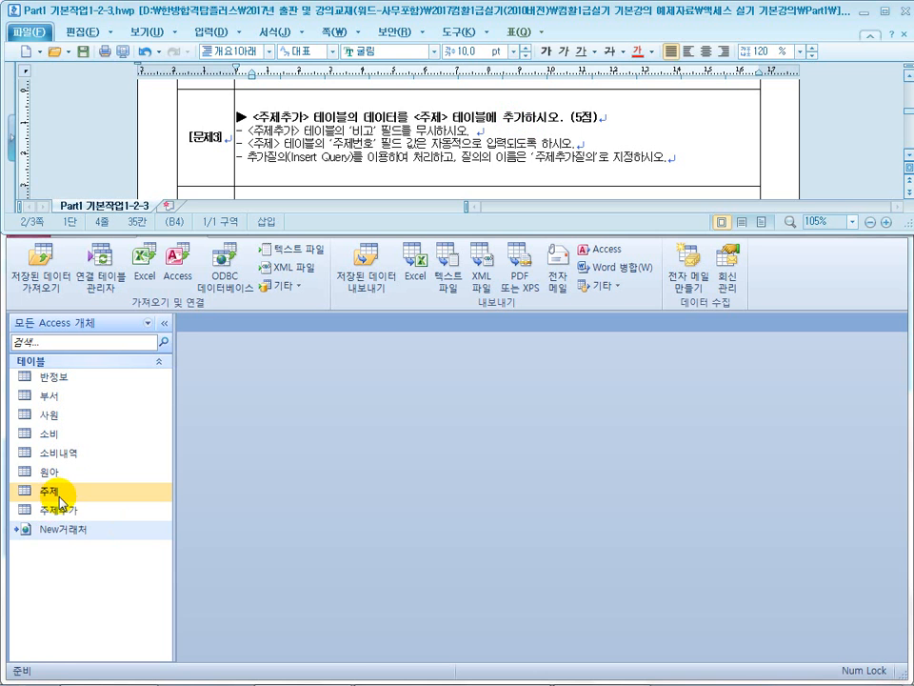
View the records and fields of the 주제 and 주제추가 tables, closing the tables after comparing them
{"action": "double_click", "coordinate": [61, 496]}
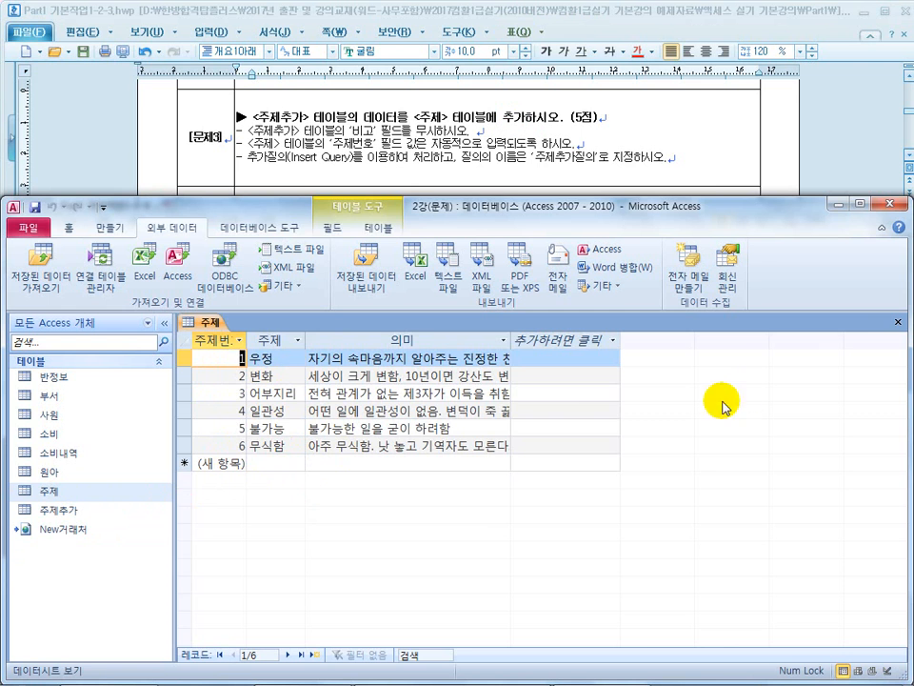
{"action": "left_click", "coordinate": [898, 322]}
{"action": "double_click", "coordinate": [67, 510]}
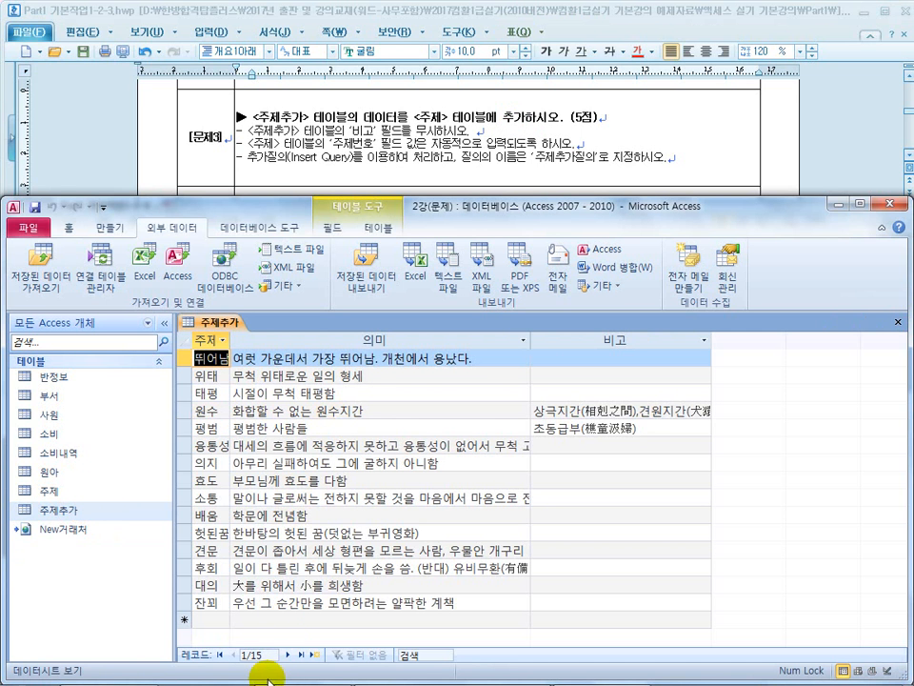
{"action": "double_click", "coordinate": [58, 491]}
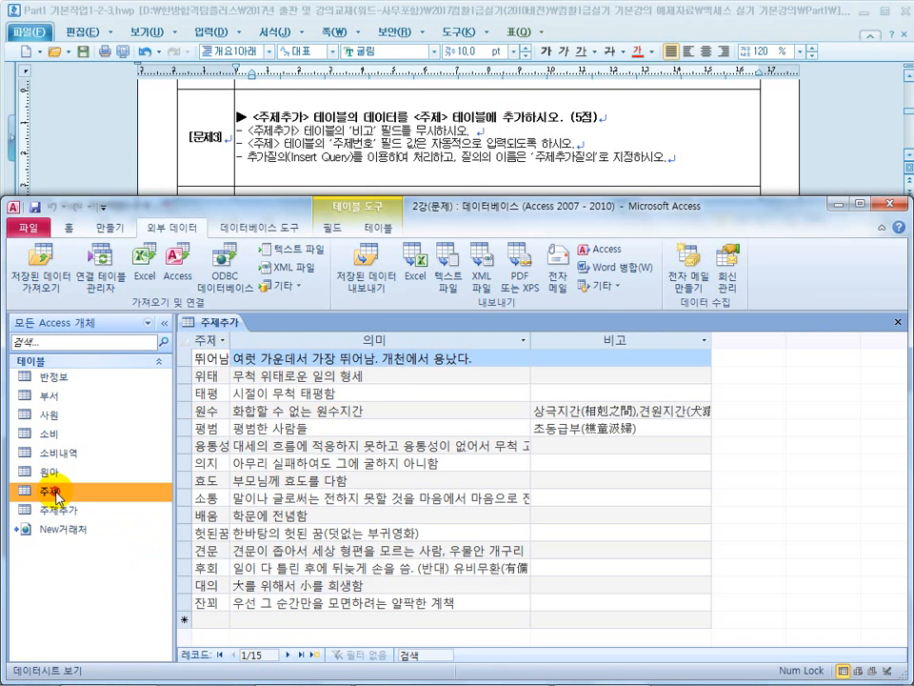
{"action": "left_click", "coordinate": [898, 322]}
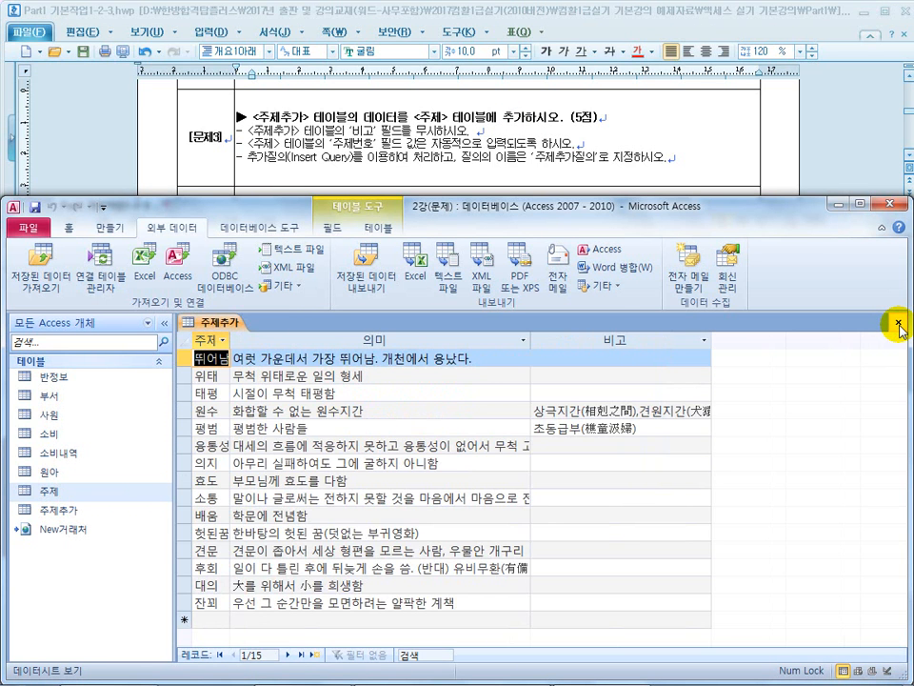
{"action": "left_click", "coordinate": [898, 324]}
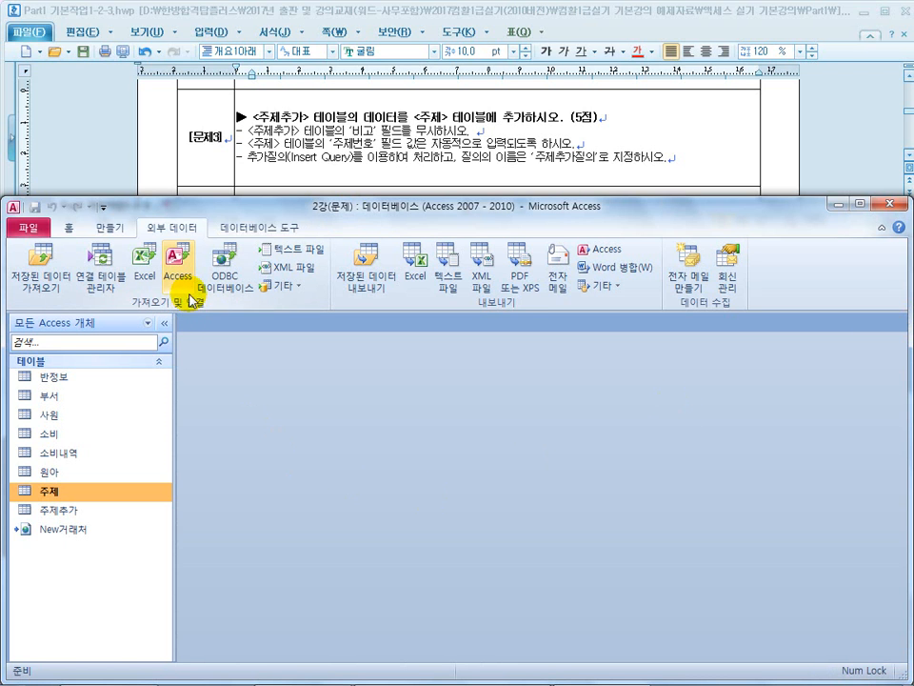
Create a query in Design view based on the 주제추가 table and add its 주제 and 의미 fields to the design grid
{"action": "left_click", "coordinate": [148, 276]}
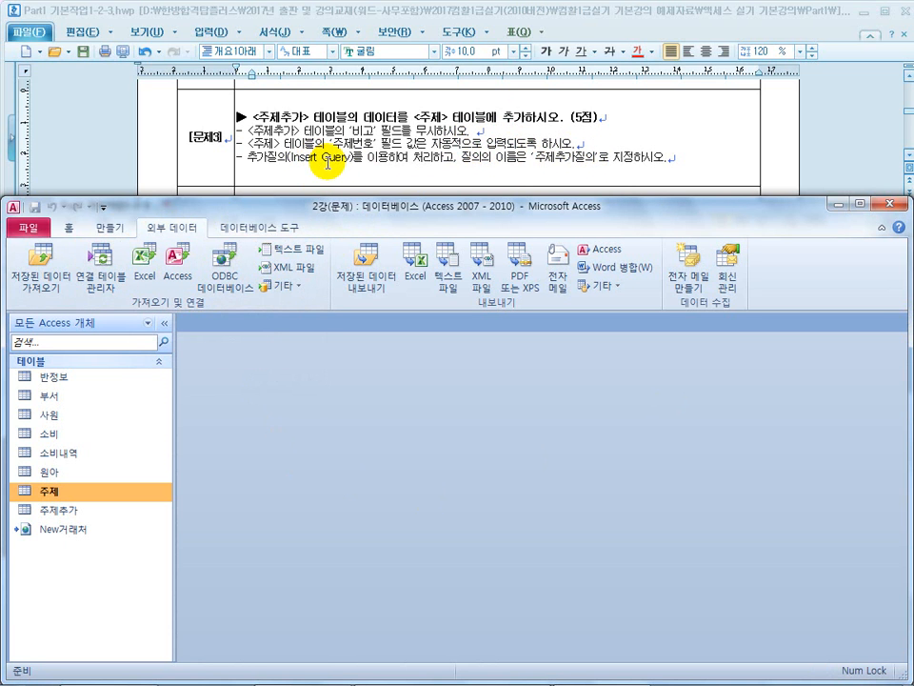
{"action": "left_click", "coordinate": [104, 228]}
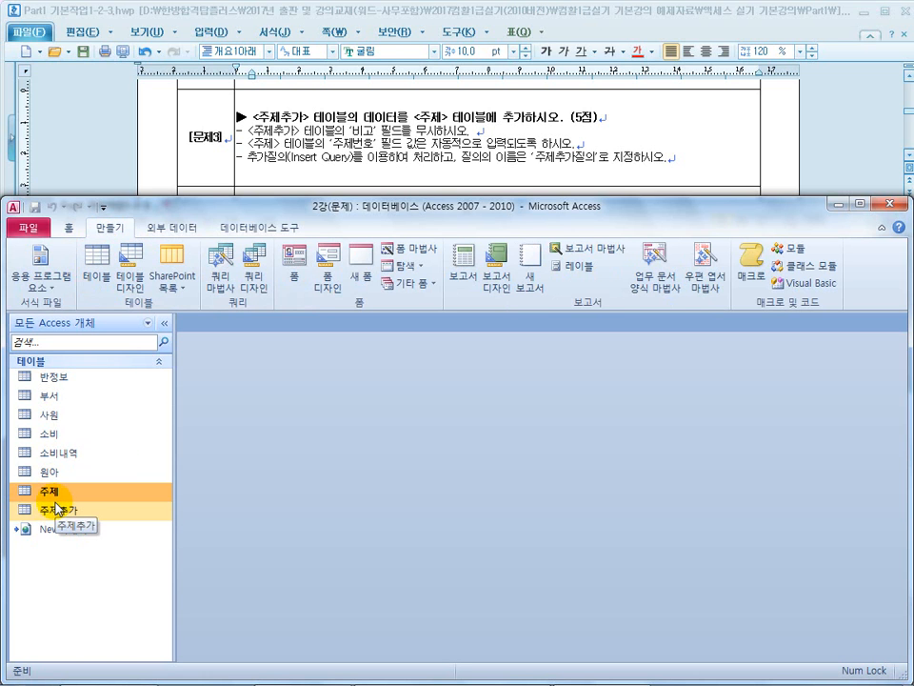
{"action": "left_click", "coordinate": [254, 290]}
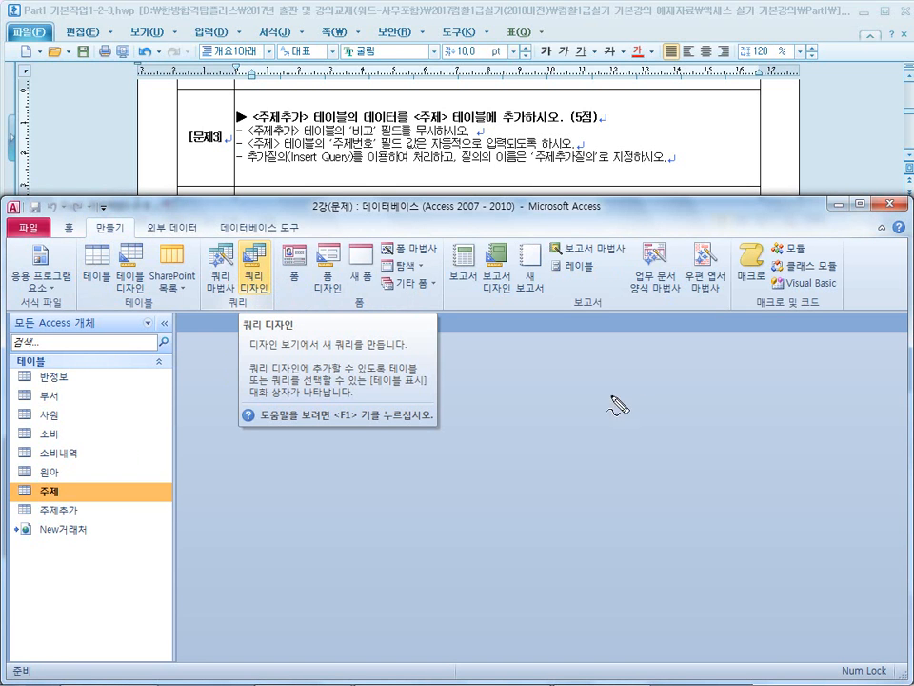
{"action": "mouse_move", "coordinate": [633, 404]}
{"action": "left_mouse_down"}
{"action": "mouse_move", "coordinate": [604, 368]}
{"action": "mouse_move", "coordinate": [672, 408]}
{"action": "left_mouse_up"}
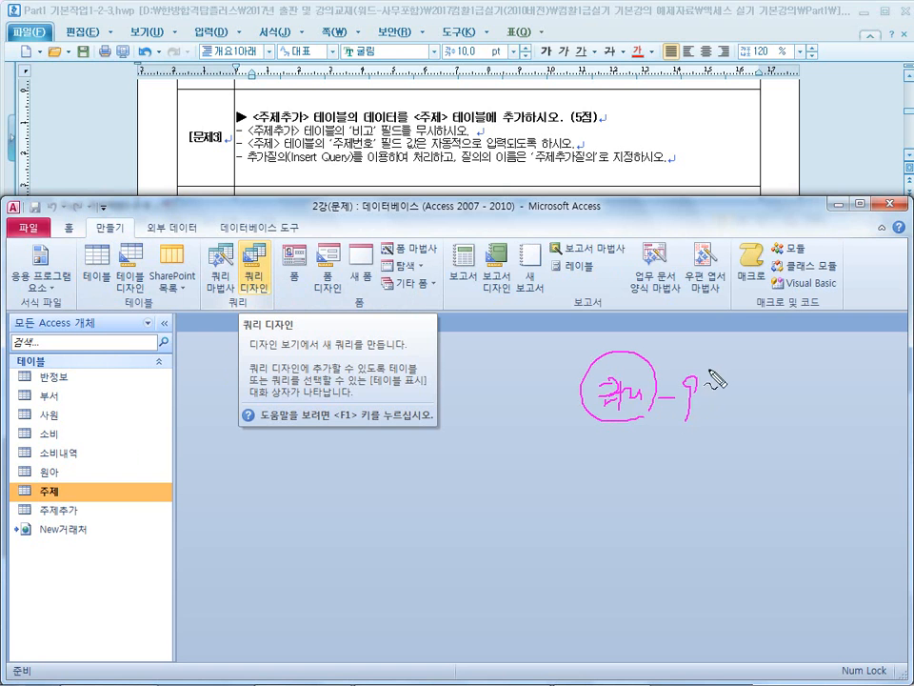
{"action": "left_click_drag", "start_coordinate": [675, 426], "coordinate": [739, 424]}
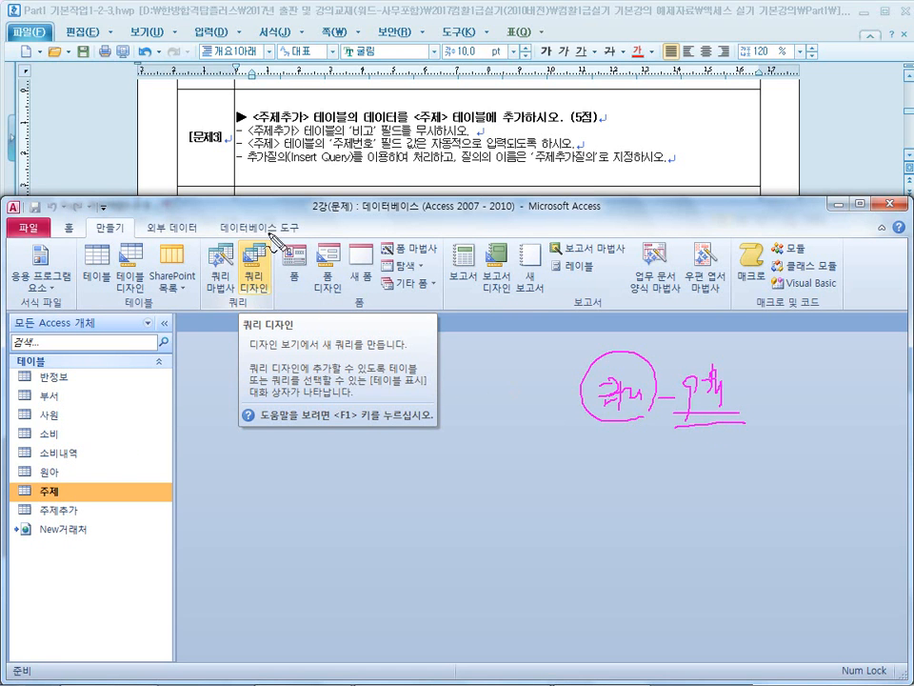
{"action": "left_click_drag", "start_coordinate": [249, 164], "coordinate": [326, 174]}
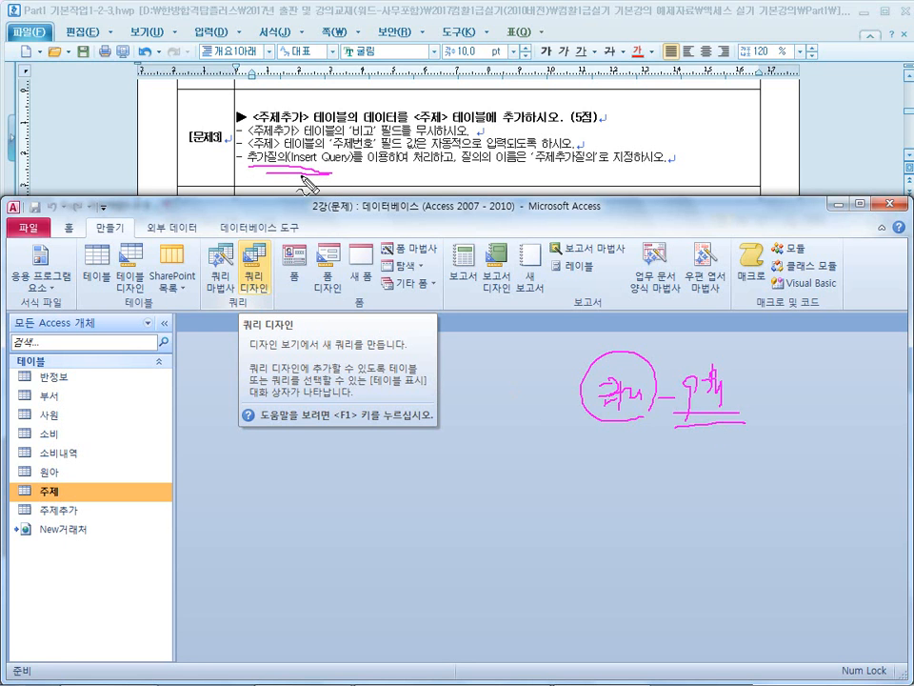
{"action": "left_click", "coordinate": [259, 281]}
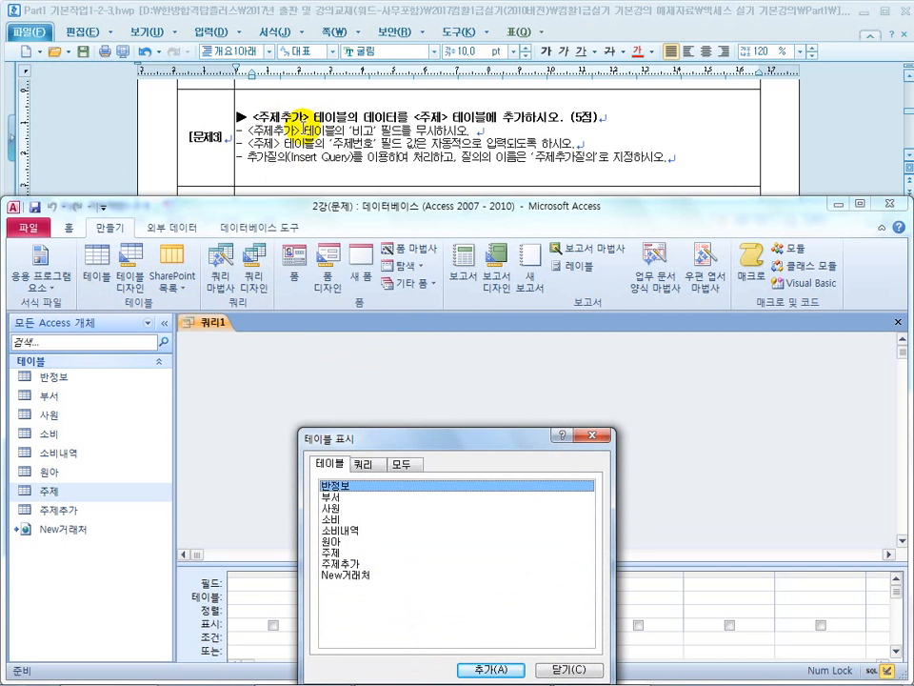
{"action": "left_click", "coordinate": [350, 565]}
{"action": "double_click", "coordinate": [351, 565]}
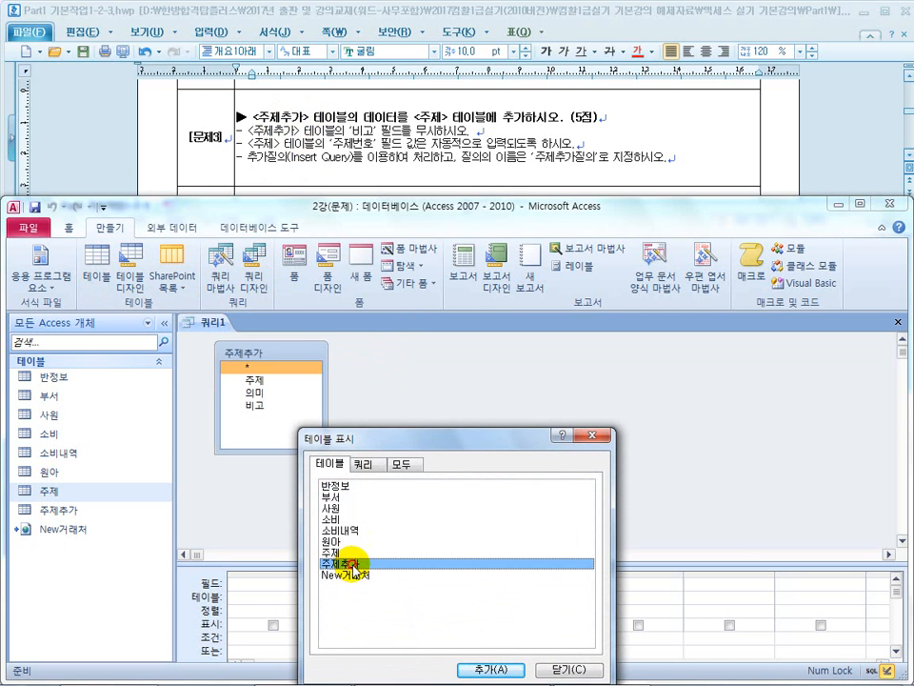
{"action": "left_click_drag", "start_coordinate": [503, 441], "coordinate": [586, 298]}
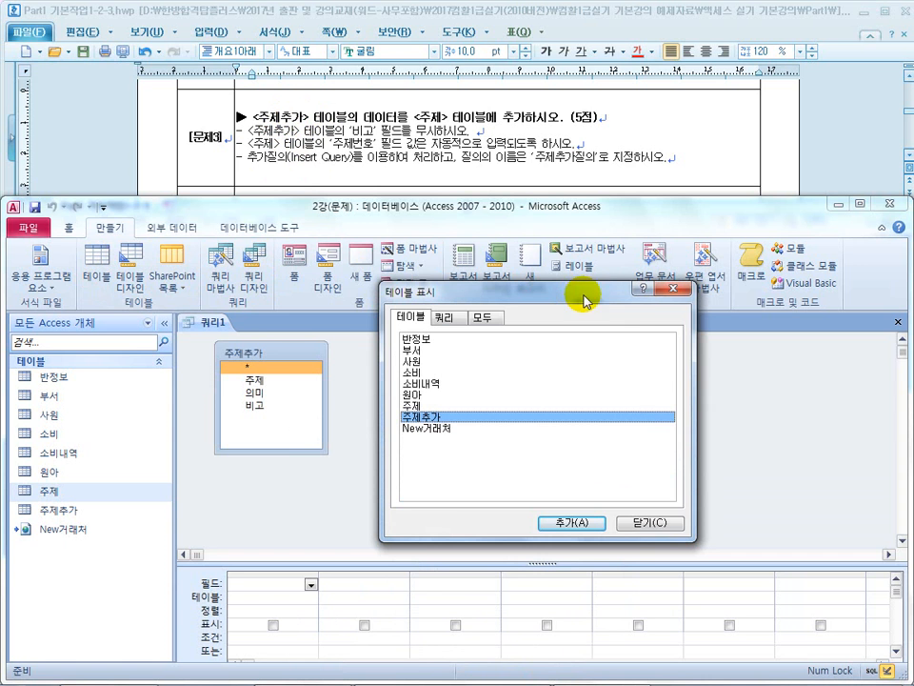
{"action": "left_click", "coordinate": [653, 529]}
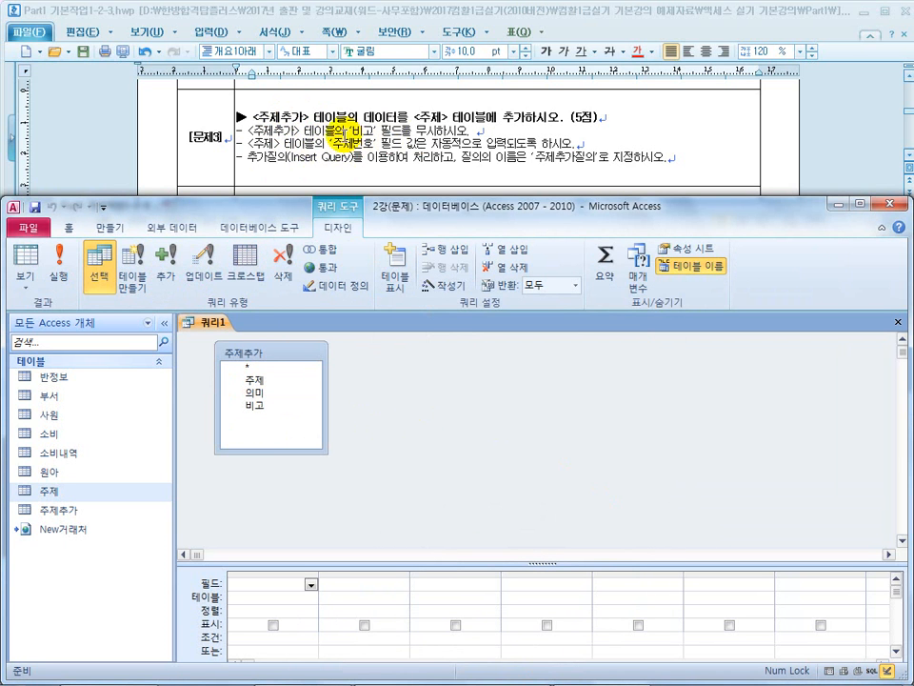
{"action": "double_click", "coordinate": [276, 379]}
{"action": "double_click", "coordinate": [271, 393]}
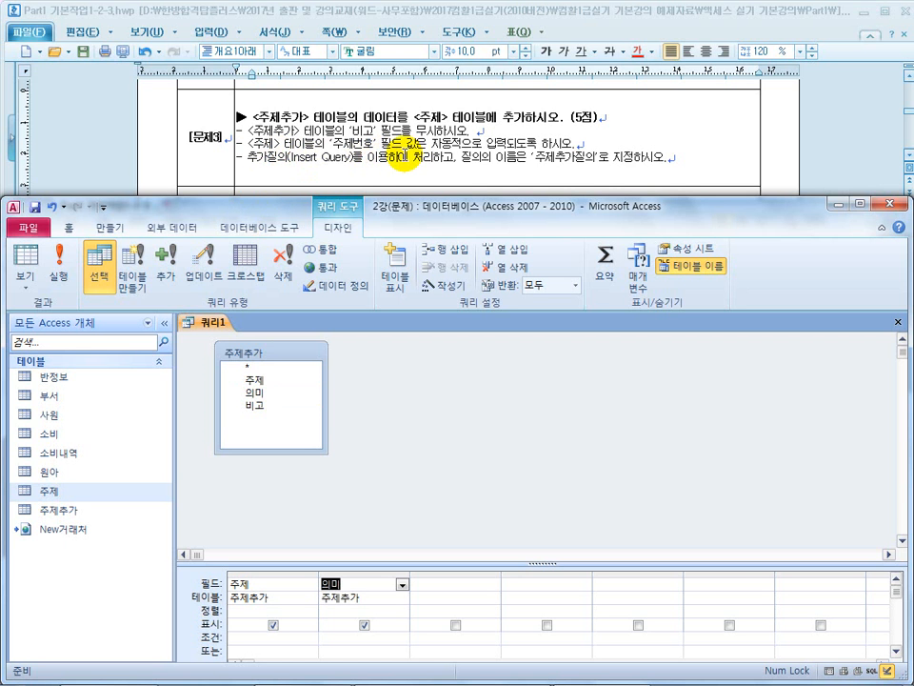
Open the 주제 table and compare its 주제 and 의미 columns with the fields chosen in the query
{"action": "double_click", "coordinate": [67, 491]}
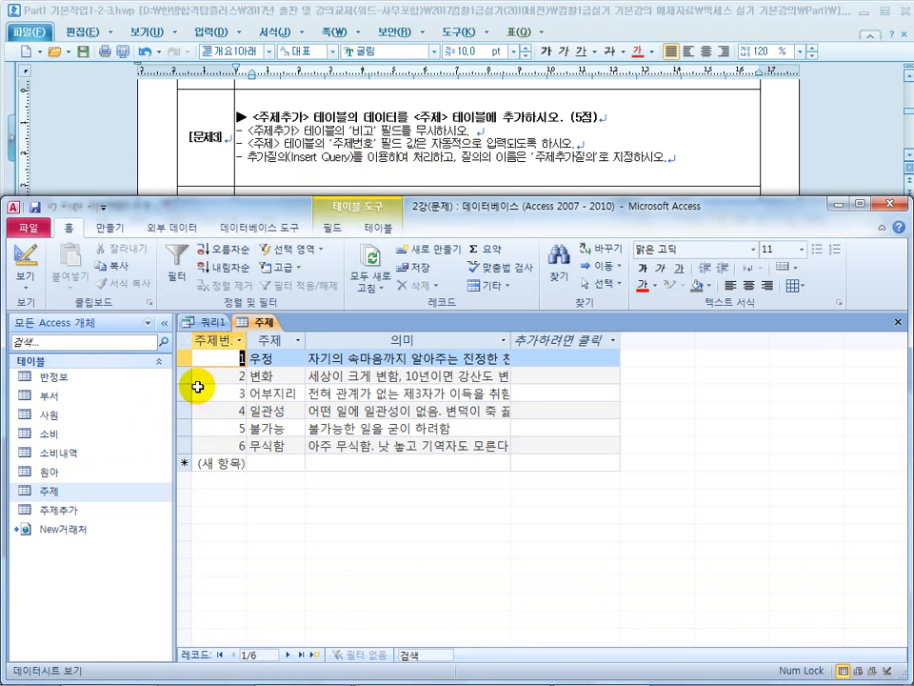
{"action": "left_click", "coordinate": [271, 340]}
{"action": "left_click", "coordinate": [404, 340], "text": "shift"}
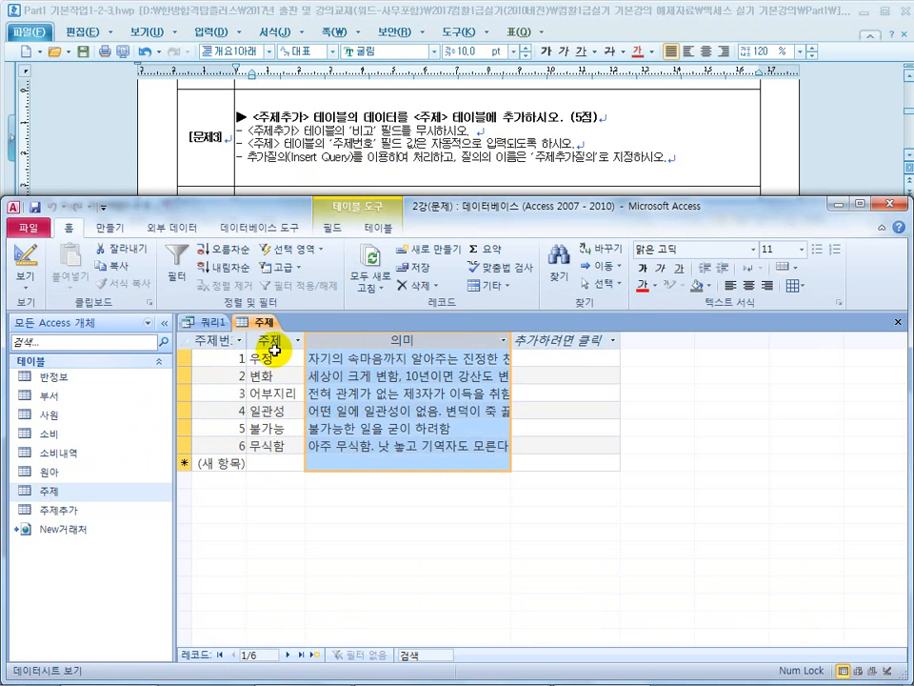
{"action": "left_click", "coordinate": [210, 323]}
{"action": "left_click", "coordinate": [351, 583]}
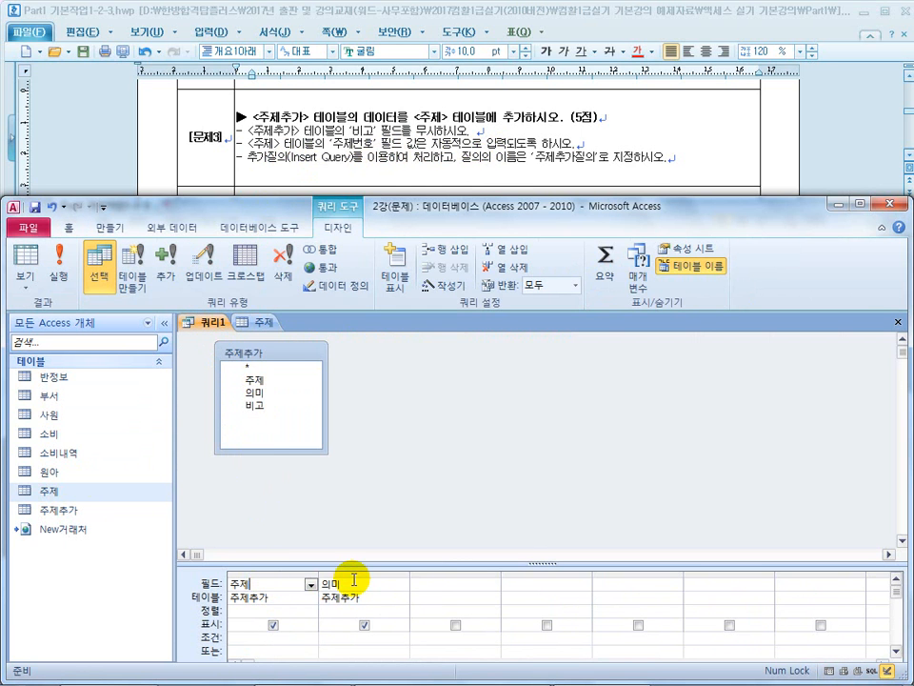
{"action": "left_click", "coordinate": [260, 321]}
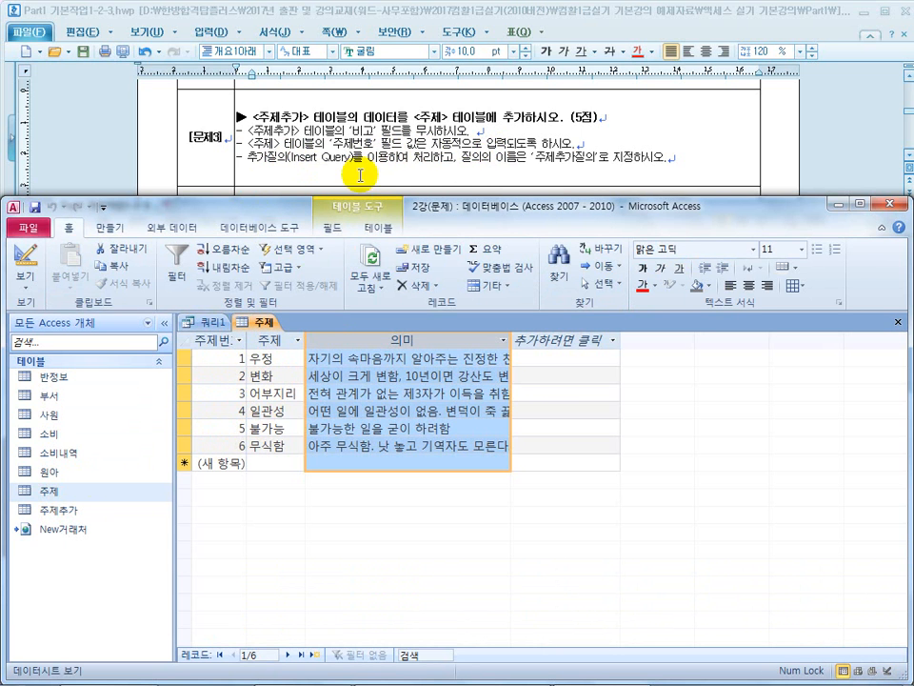
Reread the requirement for the 주제번호 field and inspect its data type in the 주제 table's Design view
{"action": "left_click_drag", "start_coordinate": [362, 145], "coordinate": [482, 141]}
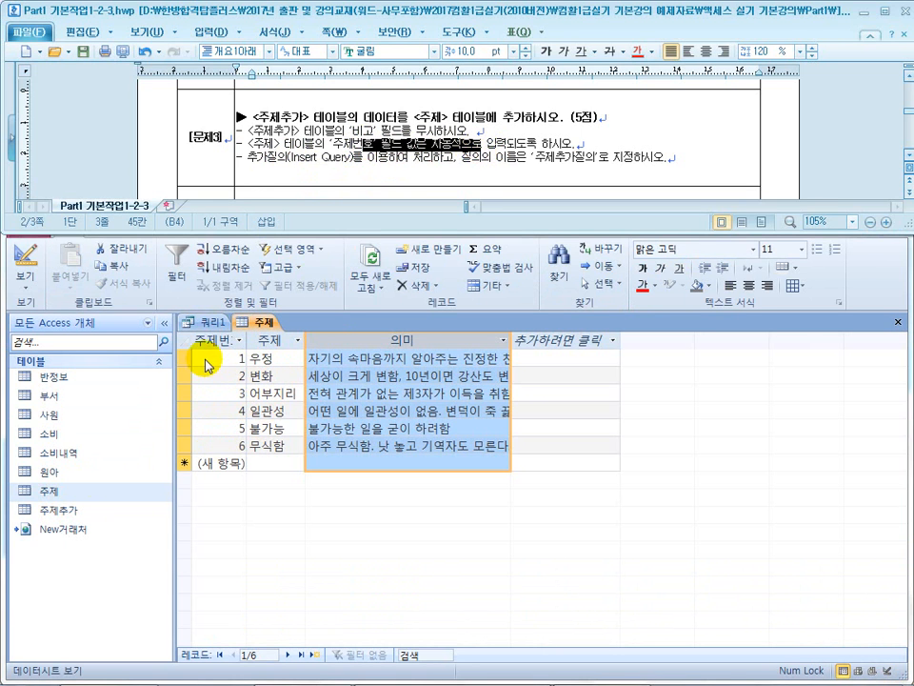
{"action": "left_click_drag", "start_coordinate": [486, 144], "coordinate": [569, 146]}
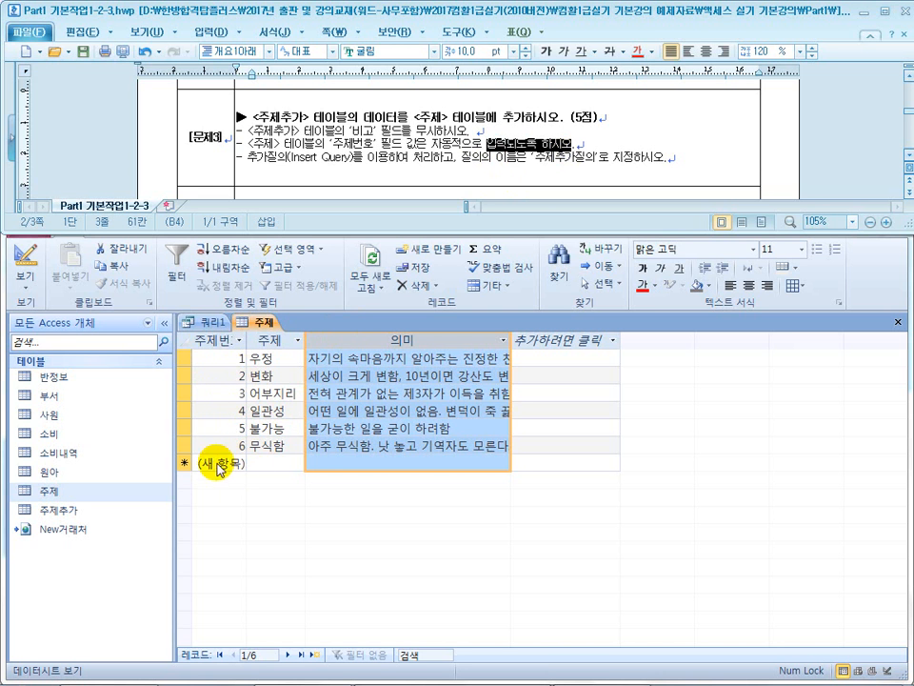
{"action": "left_click", "coordinate": [25, 258]}
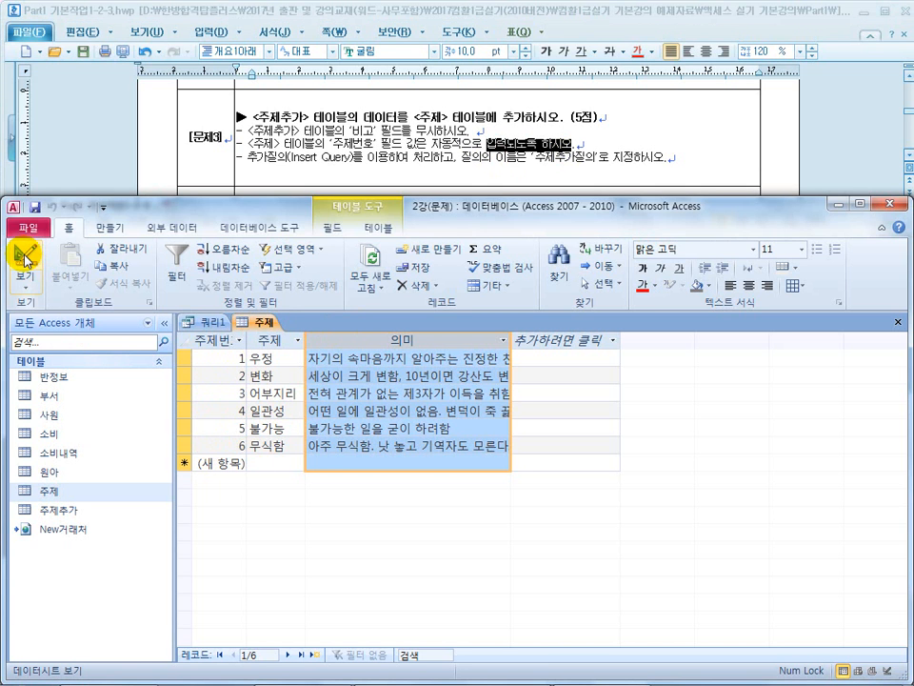
{"action": "left_click", "coordinate": [25, 257]}
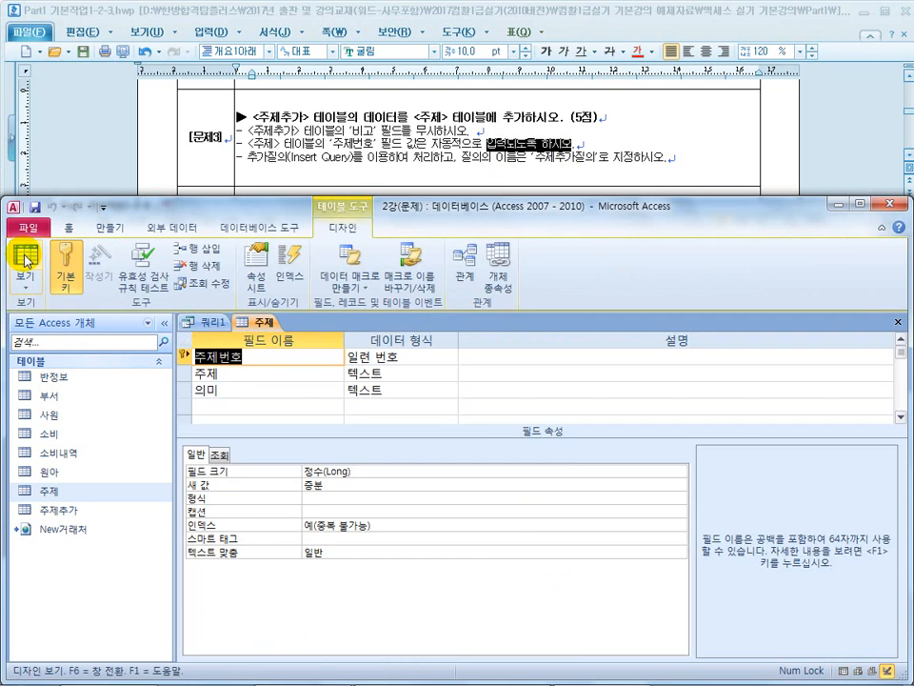
{"action": "left_click", "coordinate": [413, 357]}
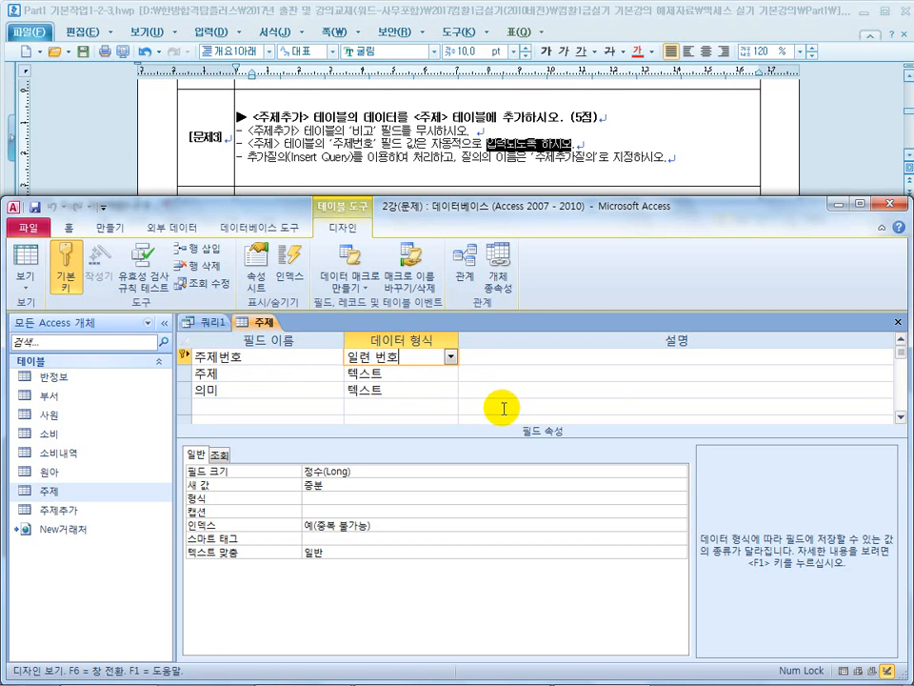
Close the 주제 table and reread the 문제3 requirements on automatic 주제번호 values and the use of an append query
{"action": "left_click", "coordinate": [899, 324]}
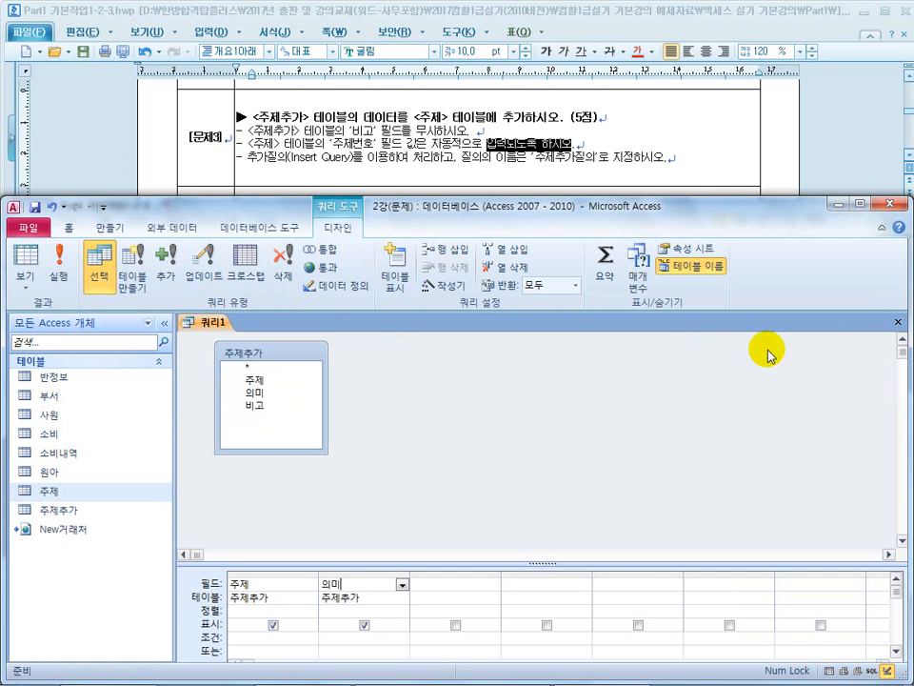
{"action": "left_click_drag", "start_coordinate": [445, 145], "coordinate": [558, 142]}
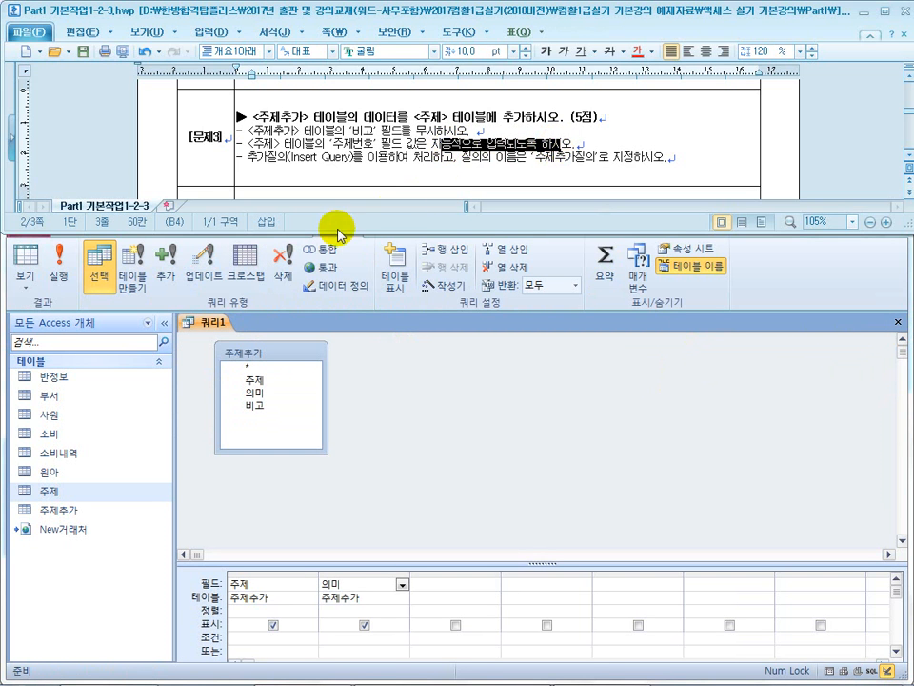
{"action": "left_click_drag", "start_coordinate": [265, 158], "coordinate": [404, 163]}
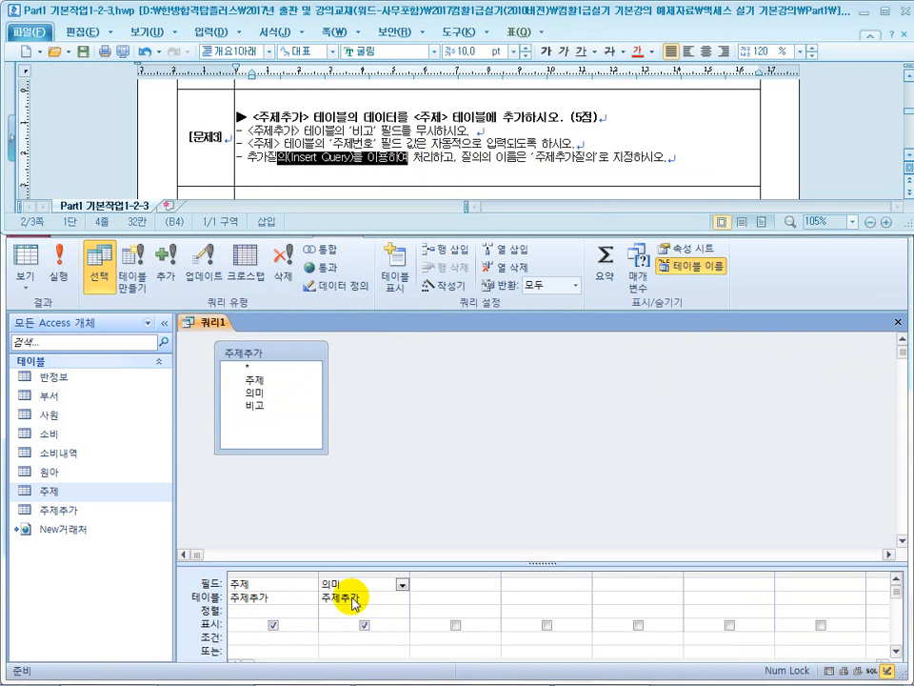
{"action": "left_click", "coordinate": [367, 507]}
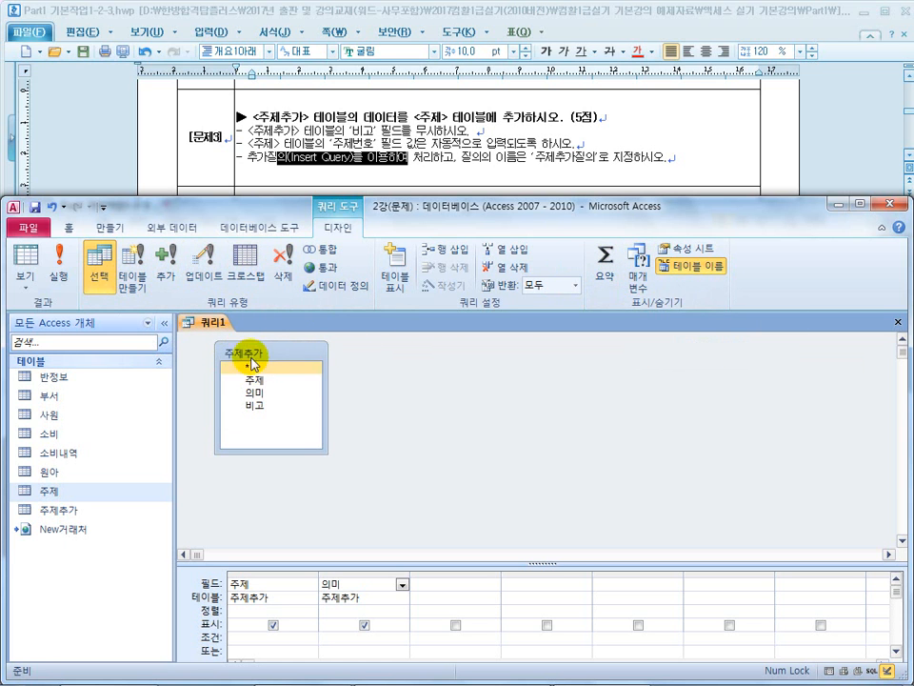
Turn the query into an append query that targets the 주제 table in the current database
{"action": "left_click", "coordinate": [170, 272]}
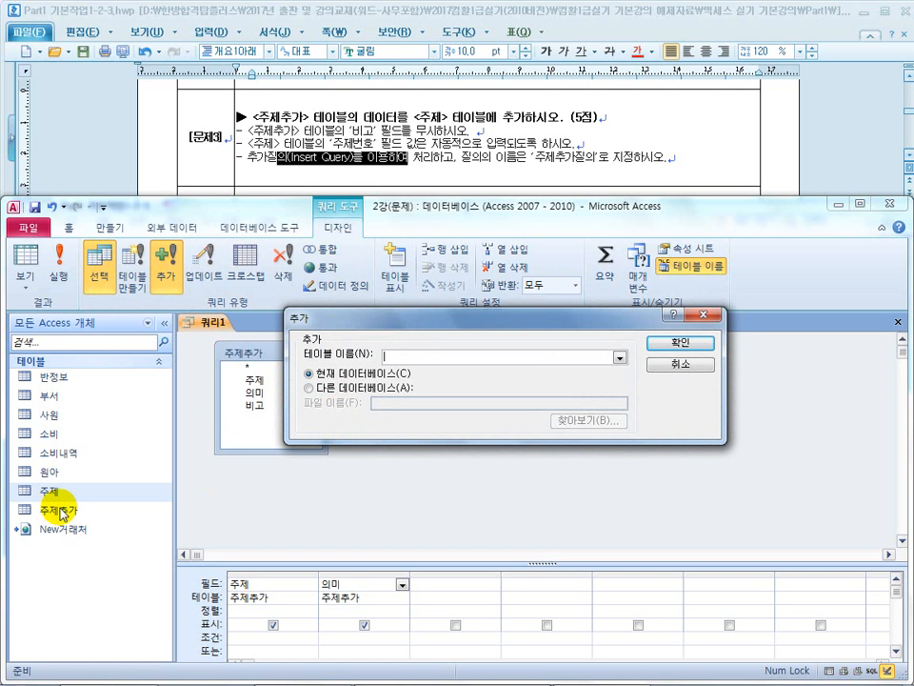
{"action": "left_click", "coordinate": [620, 357]}
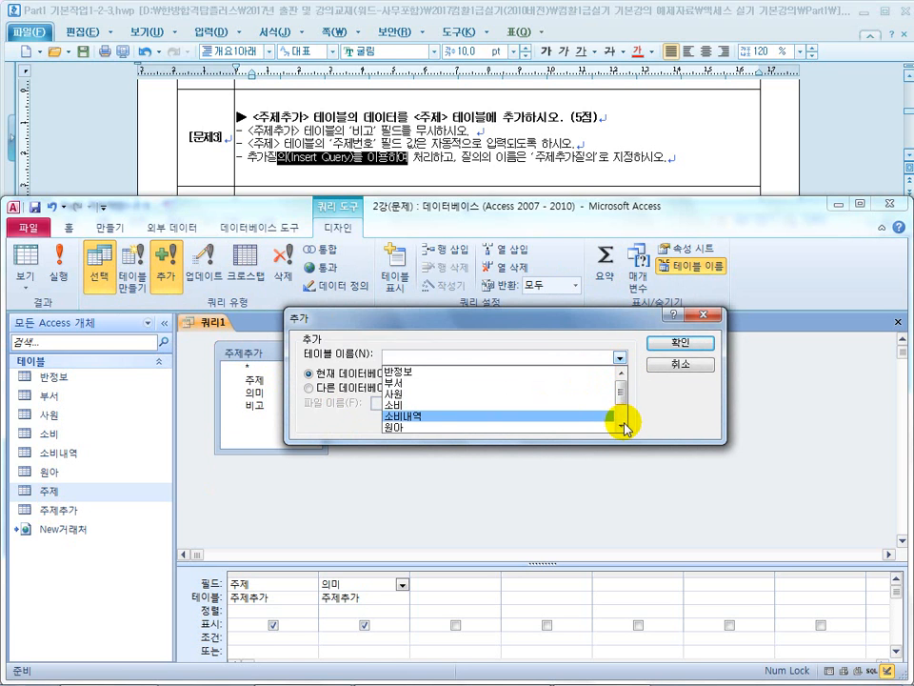
{"action": "left_click", "coordinate": [621, 425]}
{"action": "left_click", "coordinate": [621, 425]}
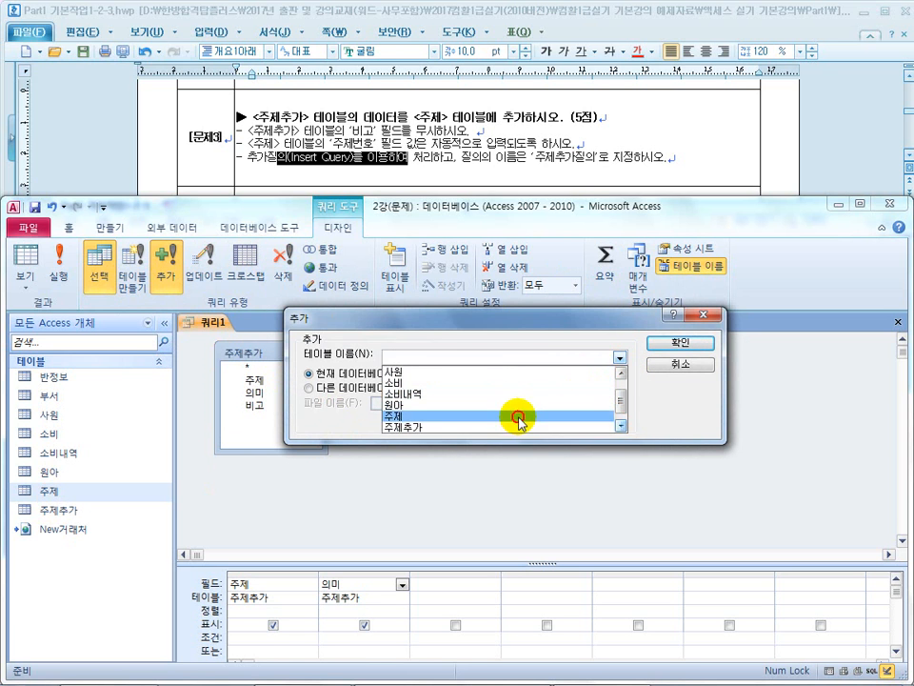
{"action": "left_click", "coordinate": [519, 420]}
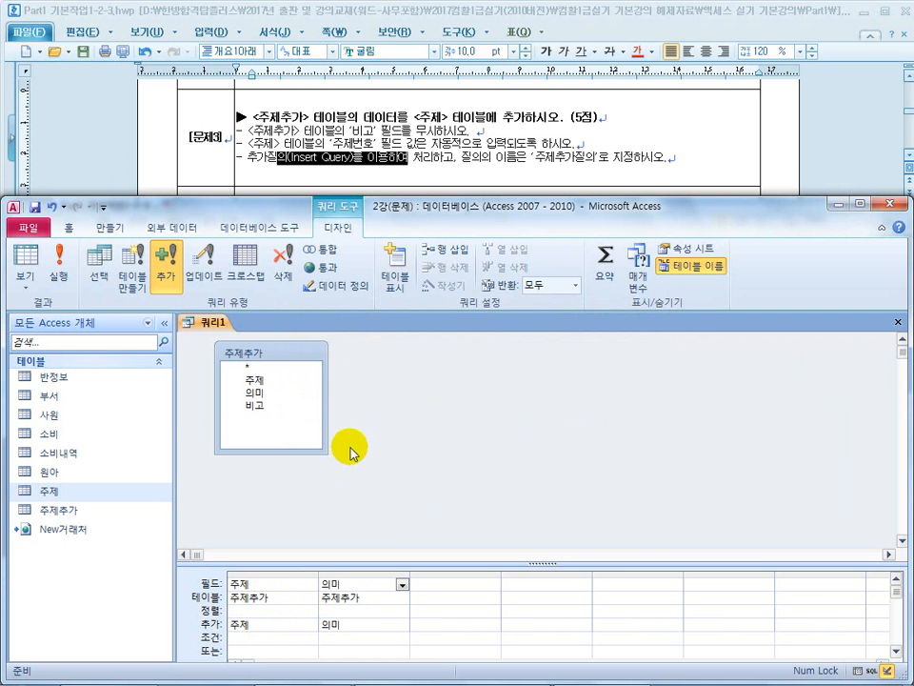
Preview the append query's records in Datasheet view, and run the query to add them to the 주제 table
{"action": "left_click", "coordinate": [66, 294]}
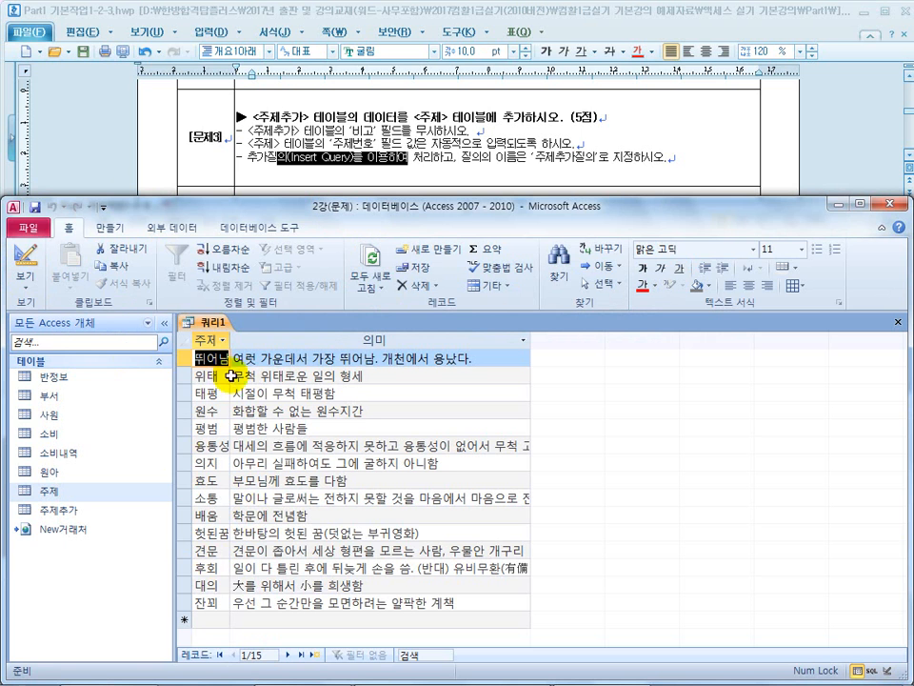
{"action": "left_click", "coordinate": [25, 259]}
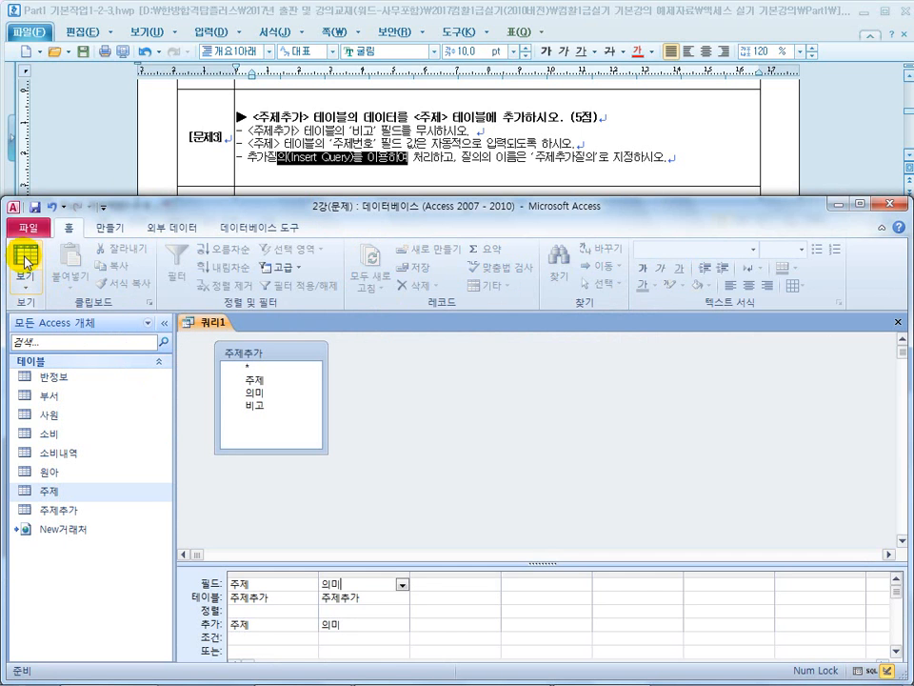
{"action": "left_click", "coordinate": [26, 262]}
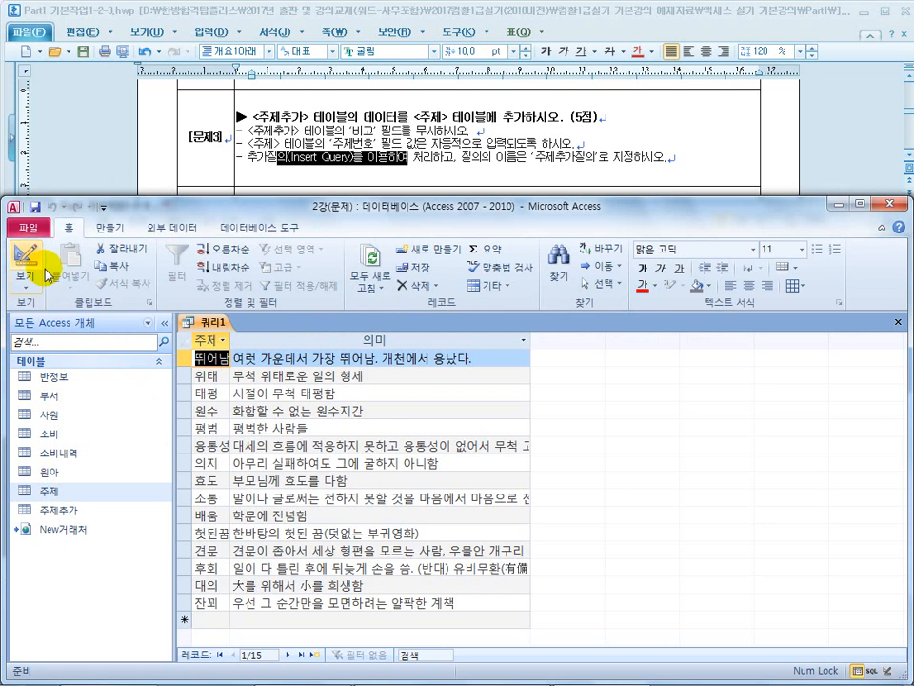
{"action": "left_click", "coordinate": [23, 259]}
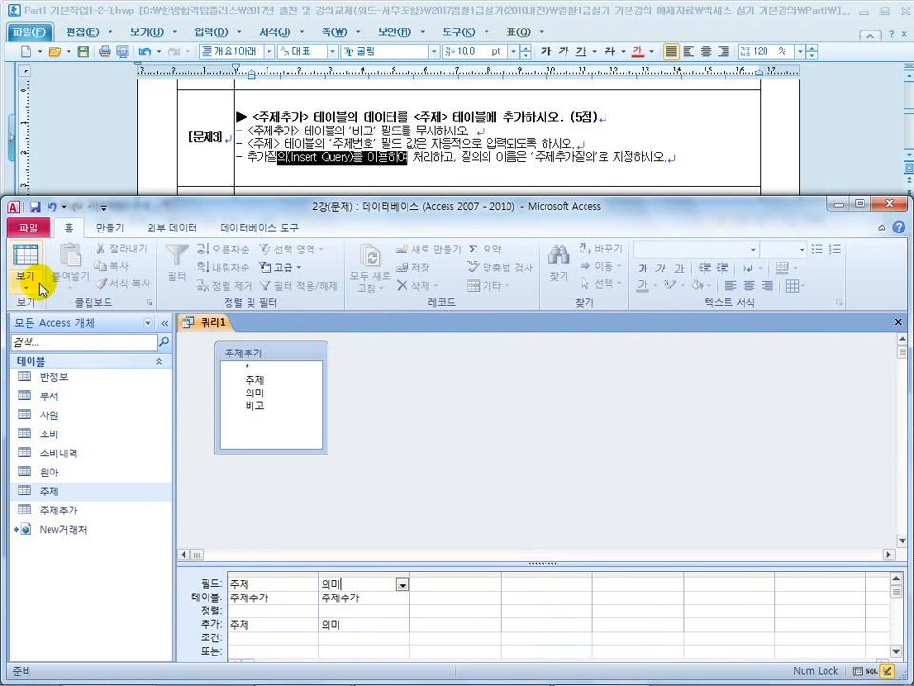
{"action": "left_click", "coordinate": [59, 257]}
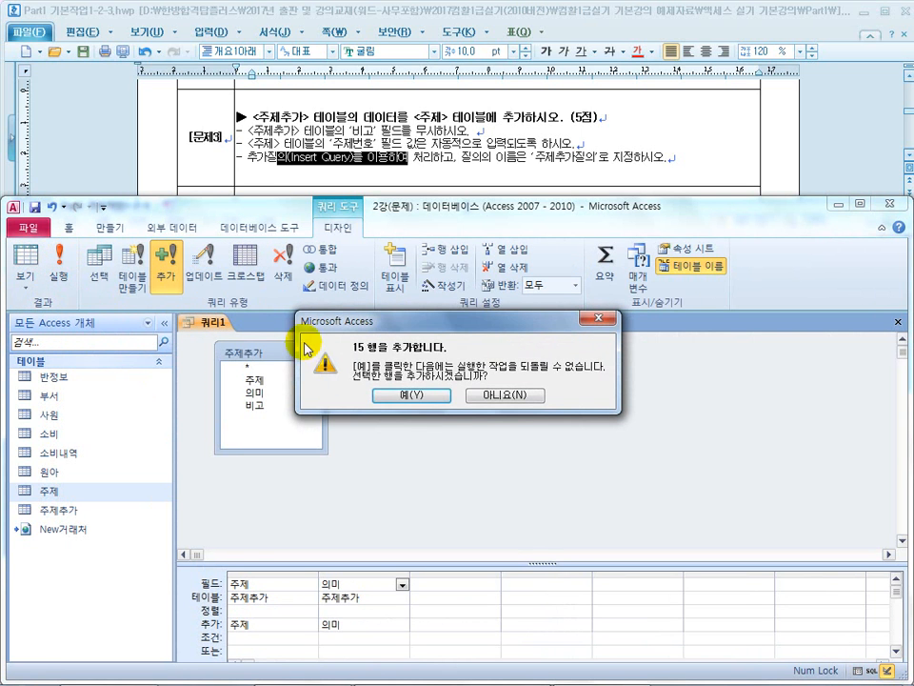
{"action": "left_click", "coordinate": [414, 396]}
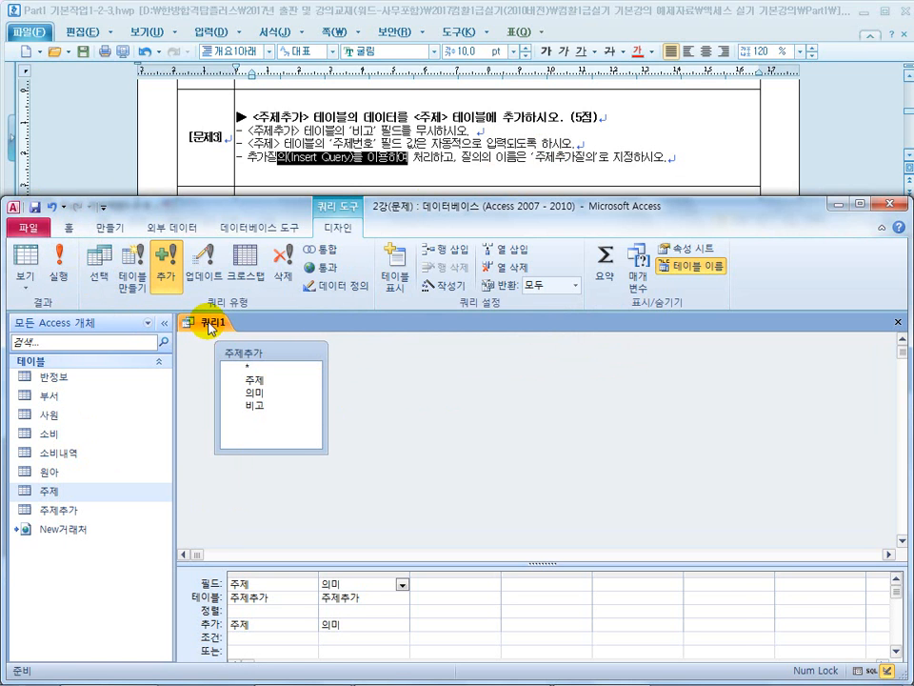
Save the append query as 주제추가질의 and enlarge its design grid area
{"action": "right_click", "coordinate": [210, 326]}
{"action": "left_click", "coordinate": [250, 333]}
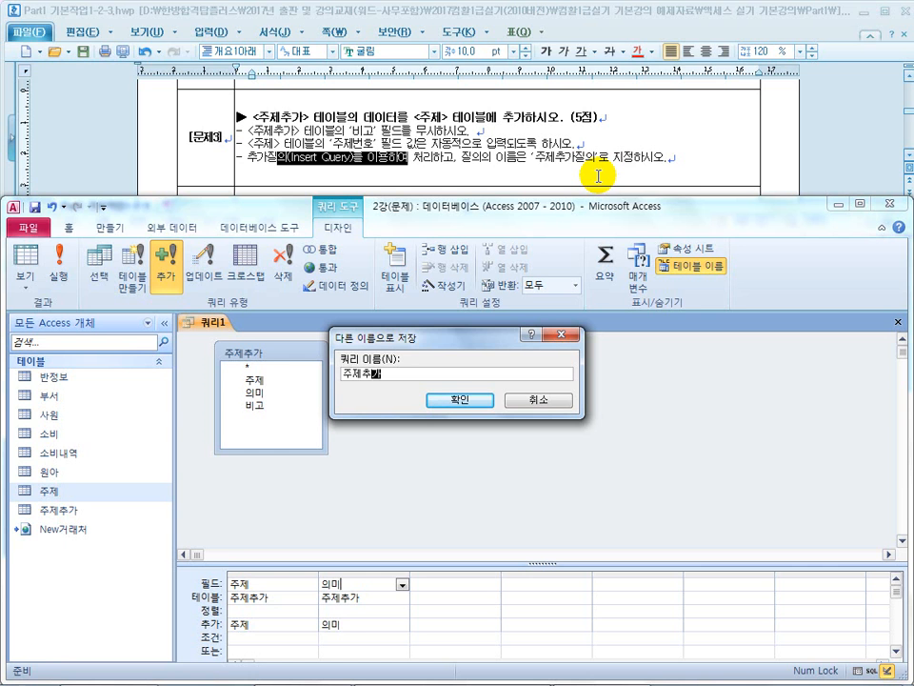
{"action": "type", "text": "주제추가질의"}
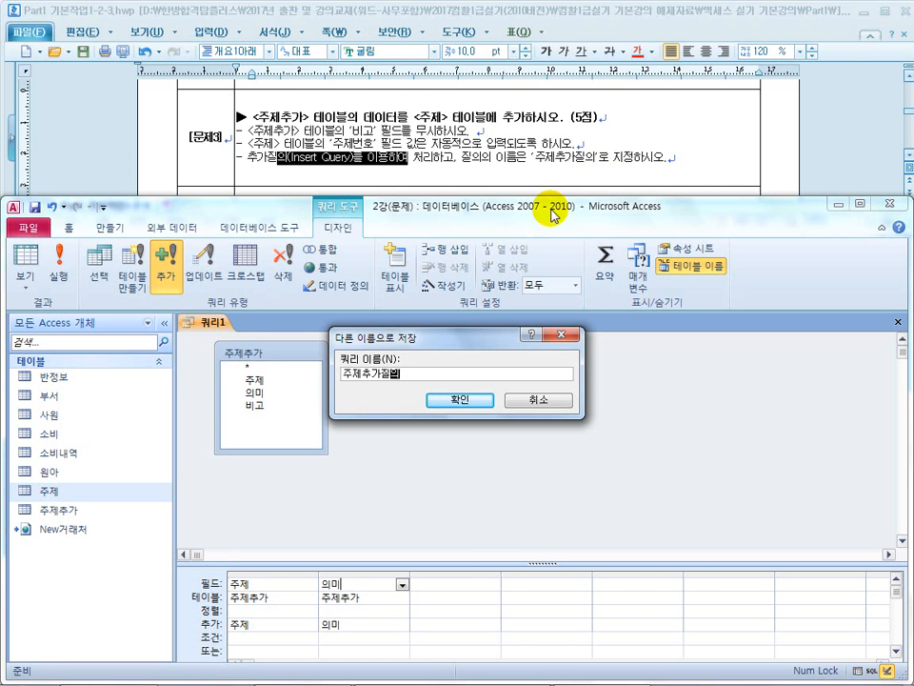
{"action": "left_click", "coordinate": [462, 399]}
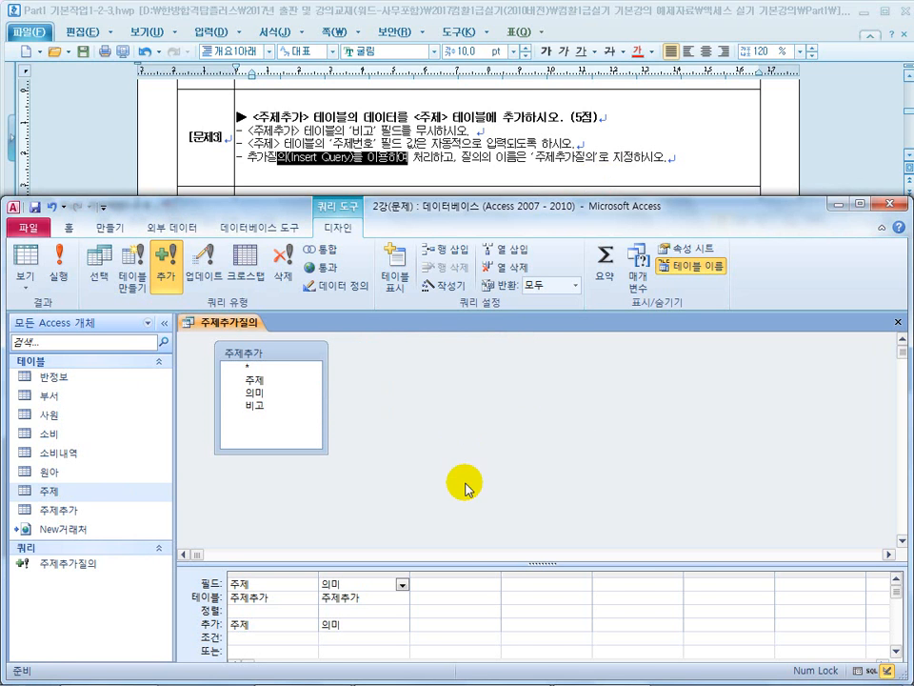
{"action": "left_click_drag", "start_coordinate": [462, 563], "coordinate": [462, 533]}
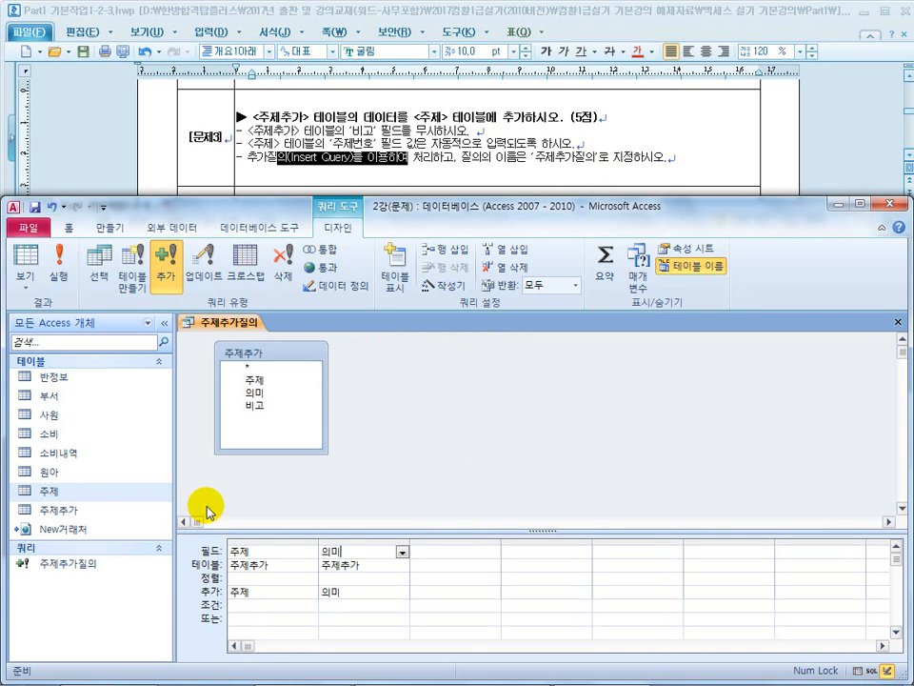
Open the 주제 table, check the appended records and their 주제번호 values, and close the table
{"action": "double_click", "coordinate": [63, 493]}
{"action": "scroll", "coordinate": [233, 497], "scroll_direction": "down", "scroll_amount": 3}
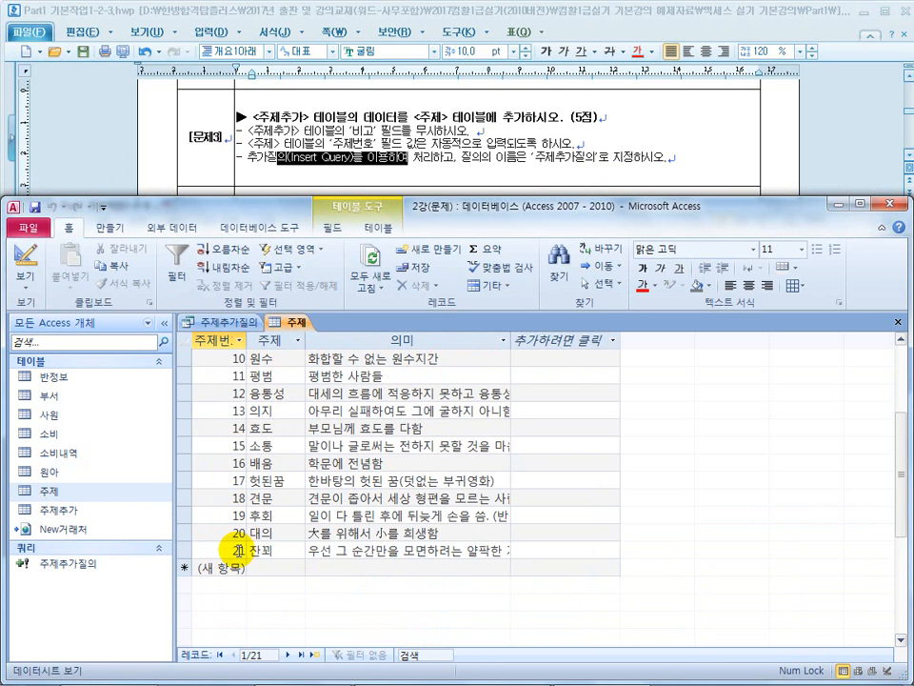
{"action": "scroll", "coordinate": [238, 550], "scroll_direction": "up", "scroll_amount": 3}
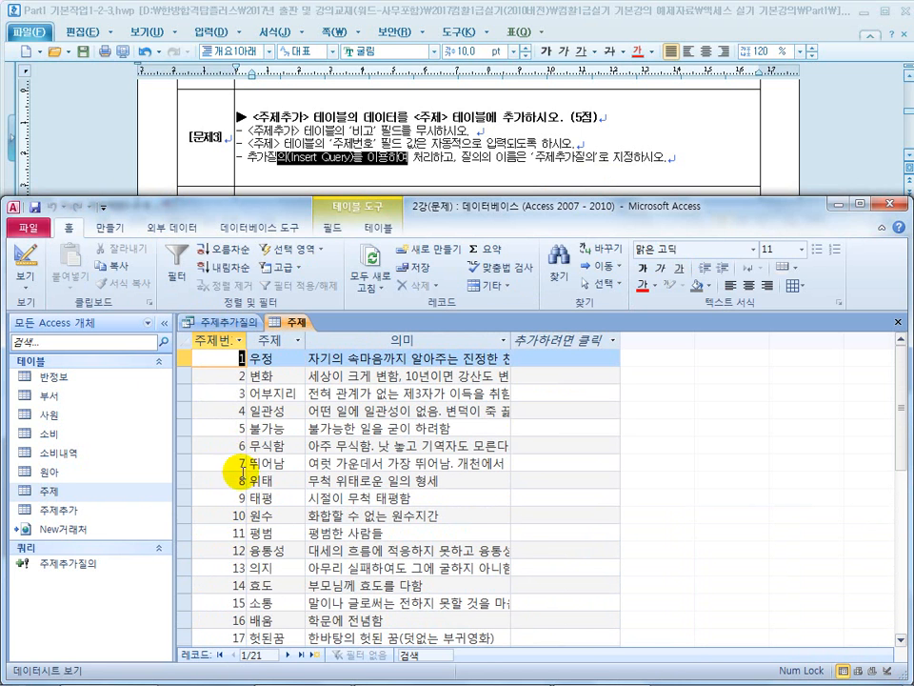
{"action": "scroll", "coordinate": [241, 546], "scroll_direction": "down", "scroll_amount": 4}
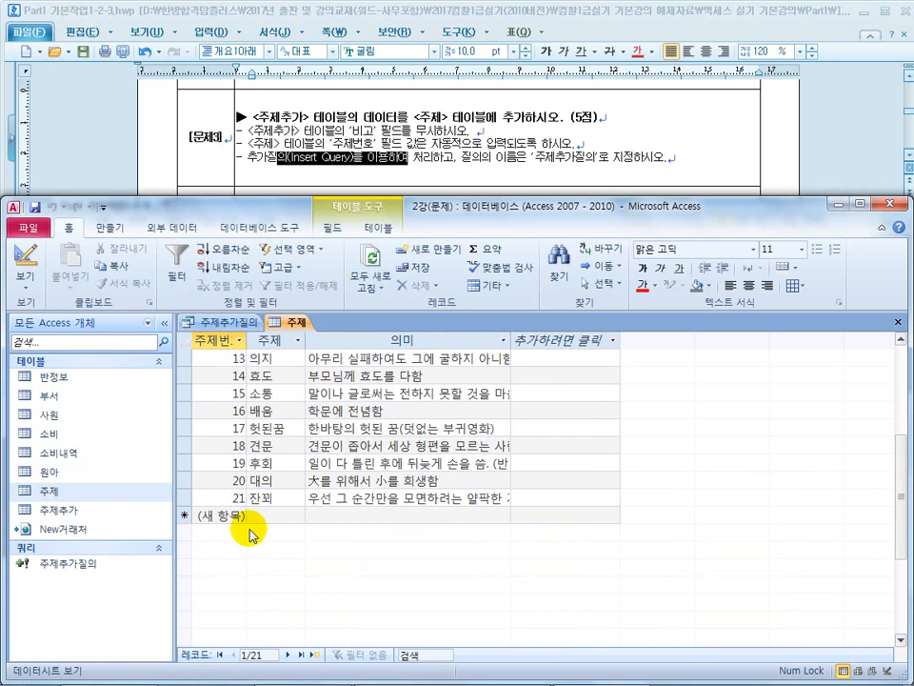
{"action": "scroll", "coordinate": [249, 533], "scroll_direction": "up", "scroll_amount": 3}
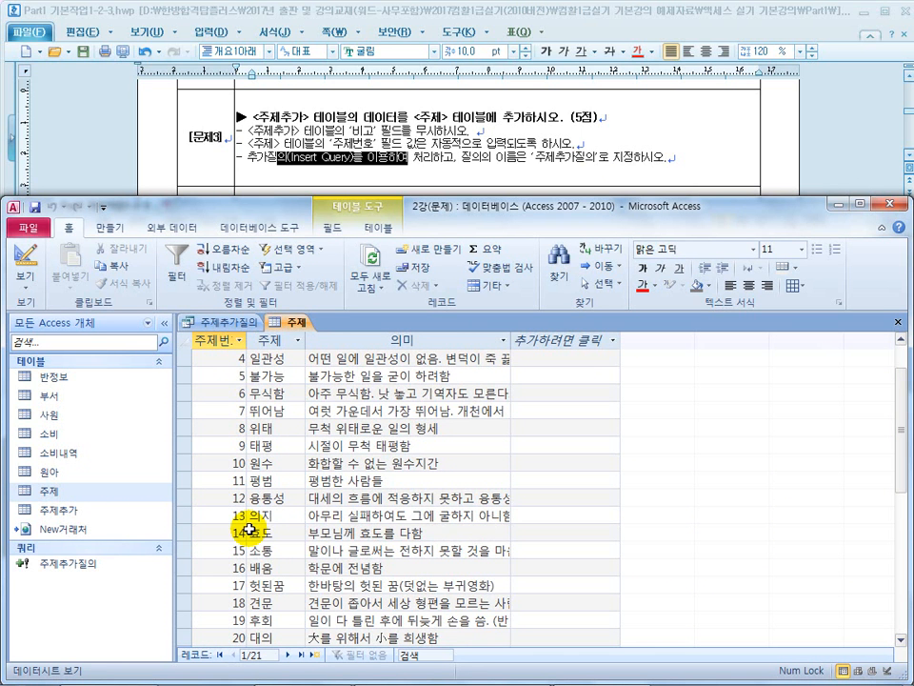
{"action": "scroll", "coordinate": [246, 529], "scroll_direction": "down", "scroll_amount": 2}
{"action": "scroll", "coordinate": [244, 527], "scroll_direction": "up", "scroll_amount": 1}
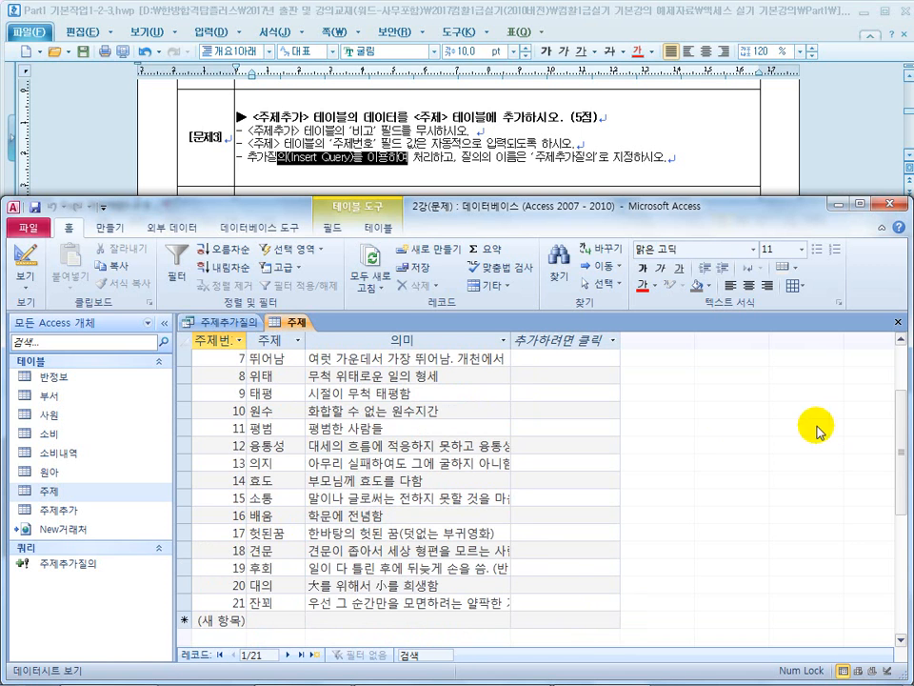
{"action": "left_click", "coordinate": [897, 322]}
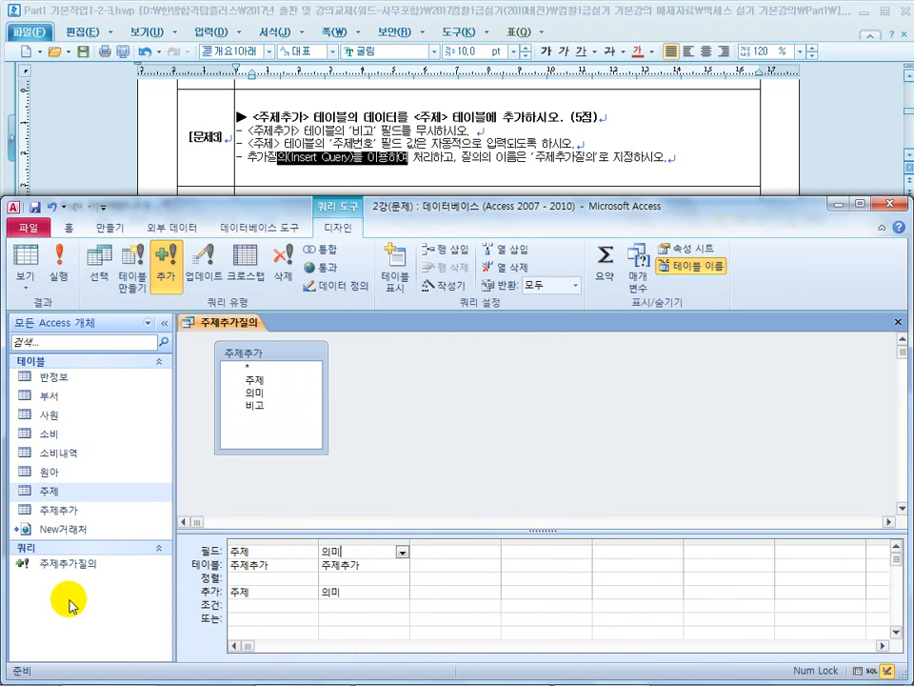
Close 주제추가질의 with its design changes saved, and review its saved design in Design view before closing it again
{"action": "left_click", "coordinate": [898, 323]}
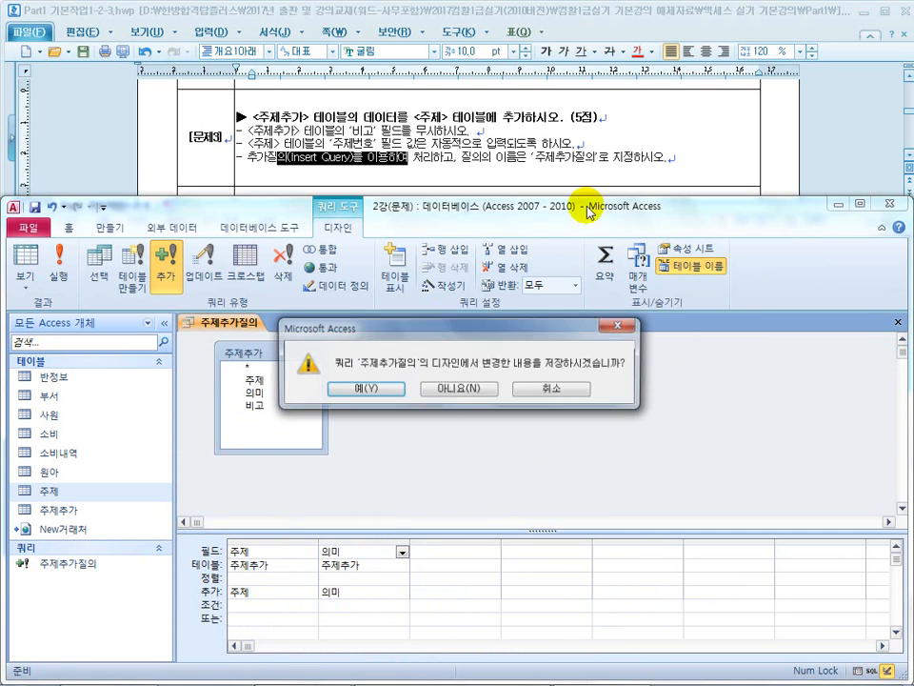
{"action": "left_click", "coordinate": [369, 390]}
{"action": "right_click", "coordinate": [54, 566]}
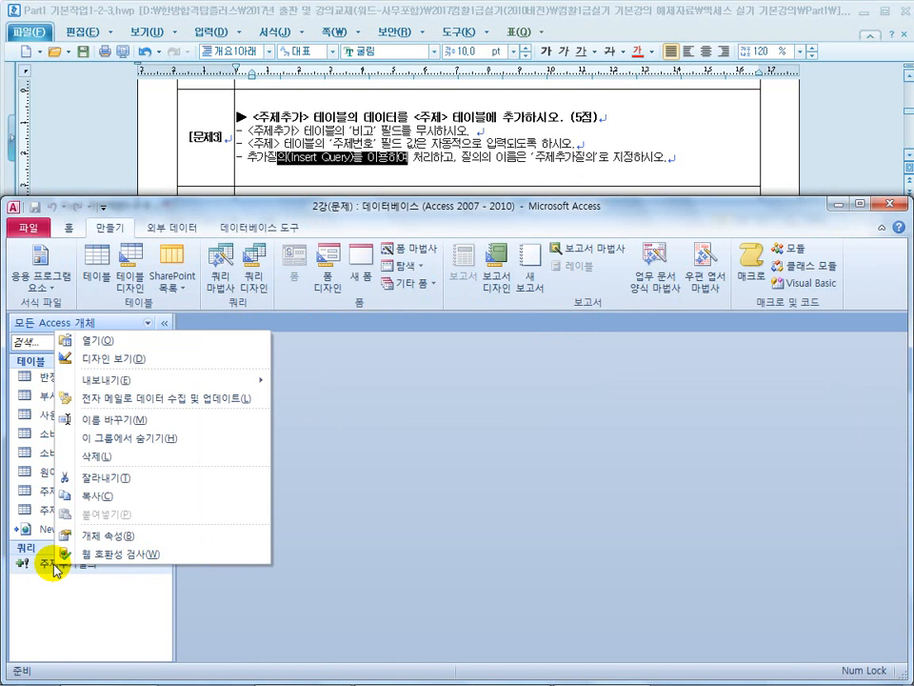
{"action": "left_click", "coordinate": [119, 358]}
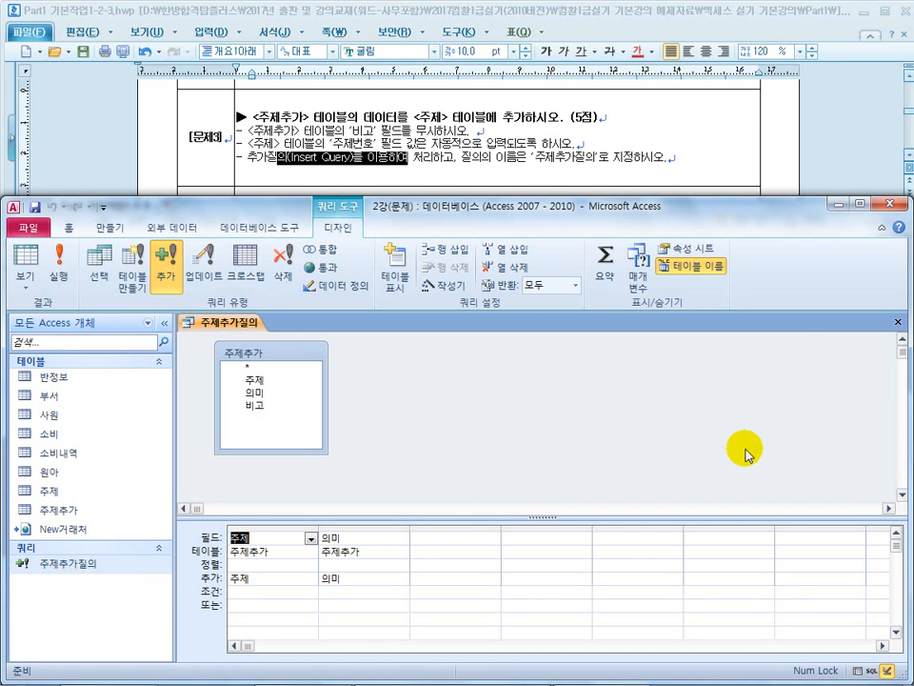
{"action": "left_click", "coordinate": [898, 322]}
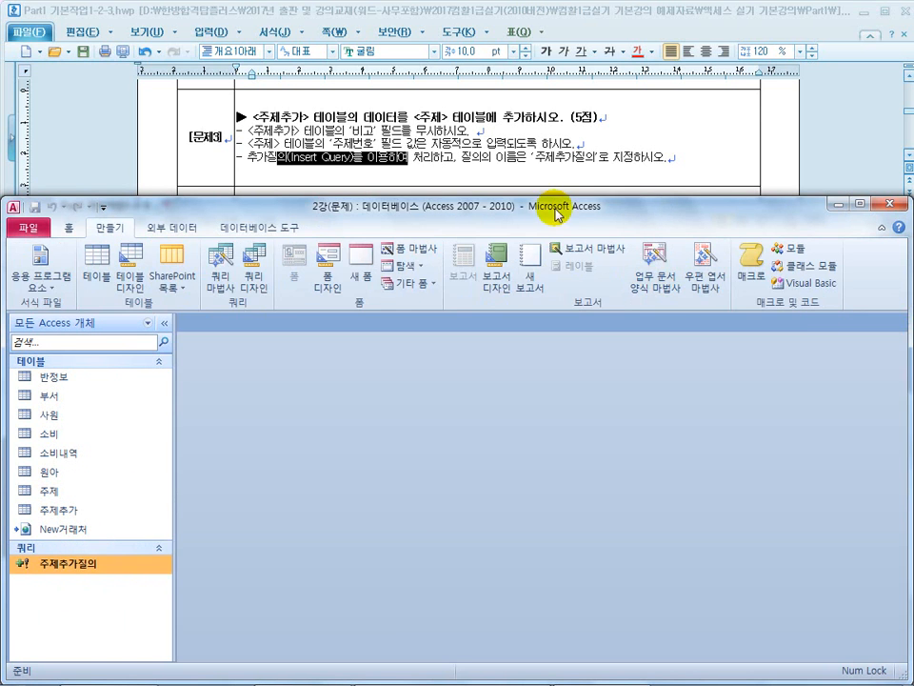
Read the 문제4 requirements in the problem document on the lookup properties of the 소비 table's 출금항목 field
{"action": "left_click", "coordinate": [478, 166]}
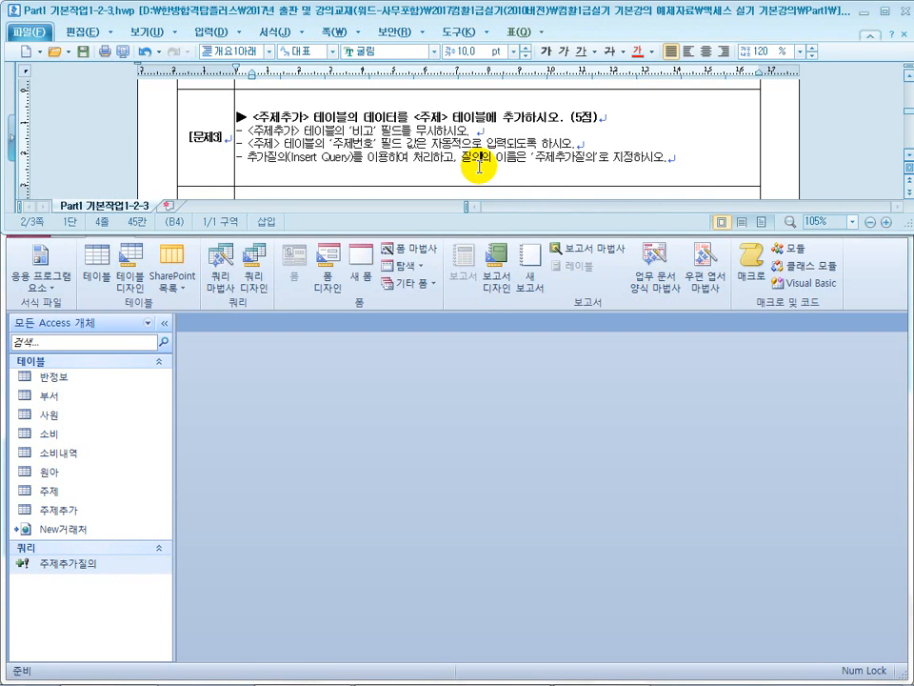
{"action": "scroll", "coordinate": [478, 167], "scroll_direction": "down", "scroll_amount": 1}
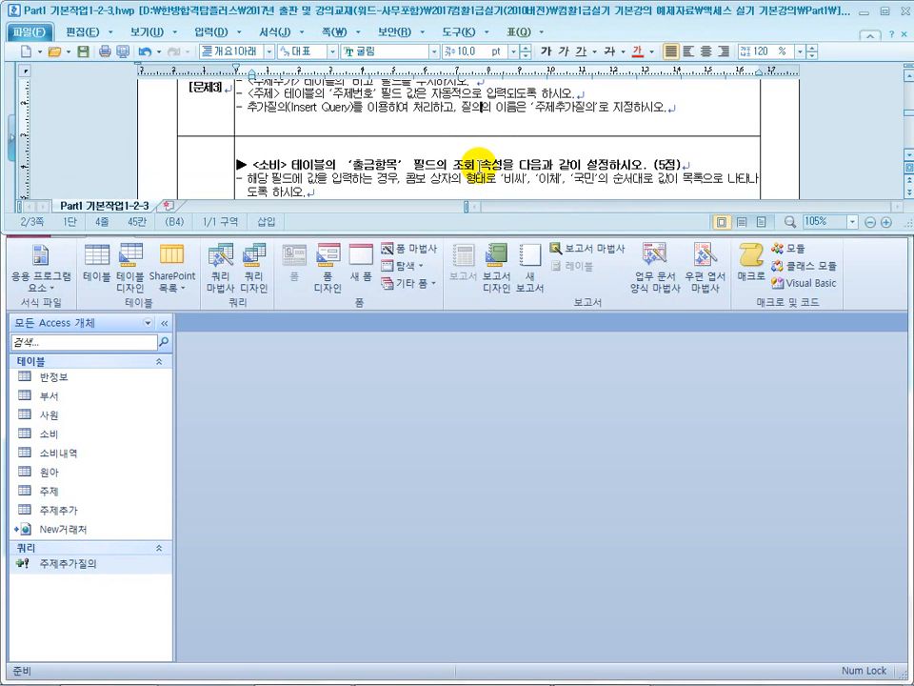
{"action": "scroll", "coordinate": [478, 157], "scroll_direction": "down", "scroll_amount": 1}
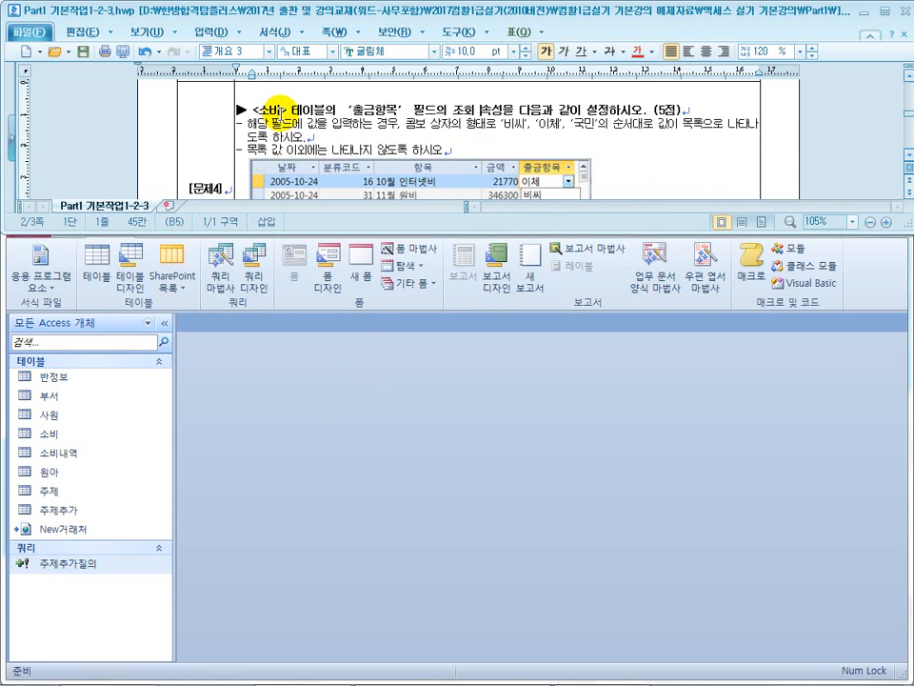
Open the 소비 table in Design view and select its 출금항목 field
{"action": "left_click", "coordinate": [228, 505]}
{"action": "right_click", "coordinate": [76, 433]}
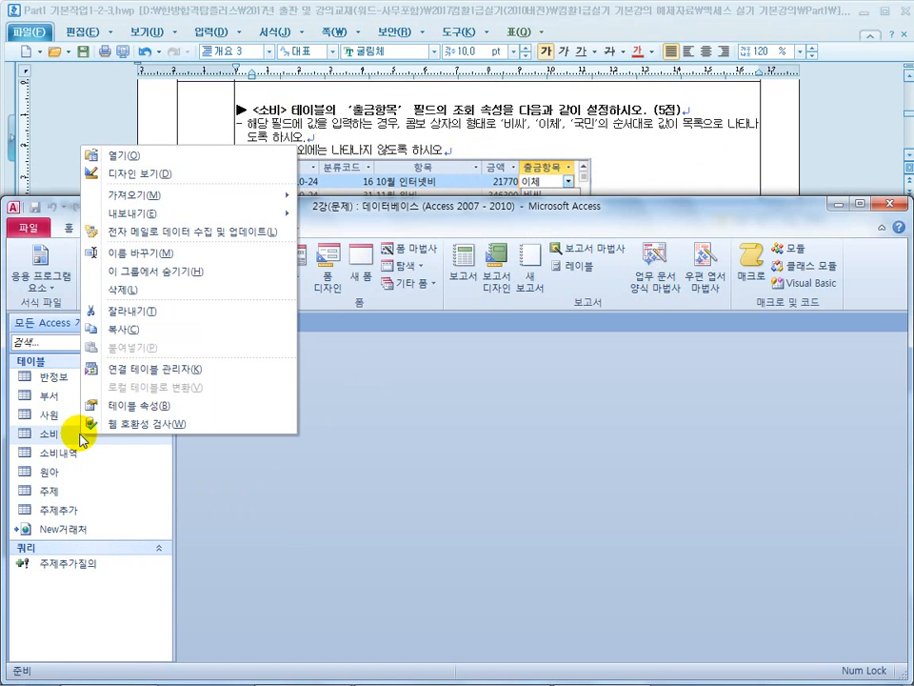
{"action": "left_click", "coordinate": [149, 174]}
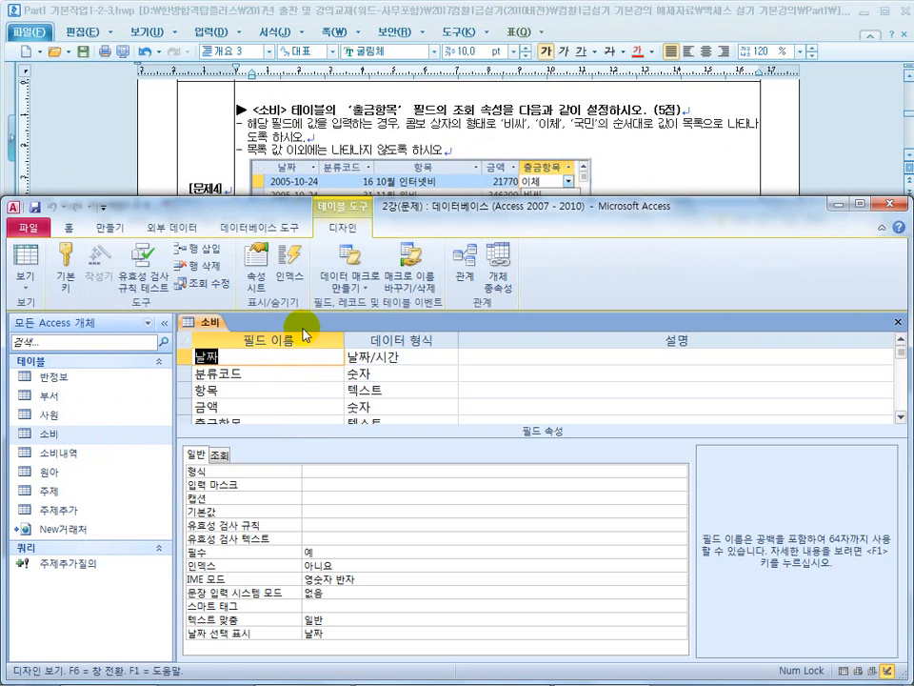
{"action": "left_click", "coordinate": [259, 410]}
{"action": "left_click", "coordinate": [259, 418]}
{"action": "left_click", "coordinate": [265, 405]}
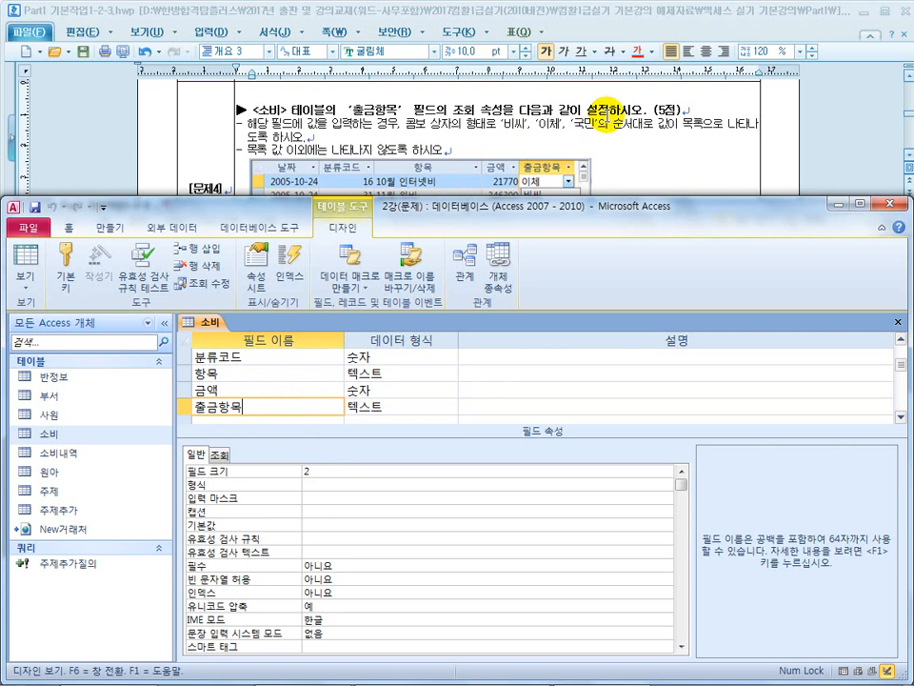
Check the sample picture of 문제4, and show the 소비 table in Datasheet view at its first 출금항목 value
{"action": "left_click", "coordinate": [530, 139]}
{"action": "scroll", "coordinate": [533, 143], "scroll_direction": "down", "scroll_amount": 1}
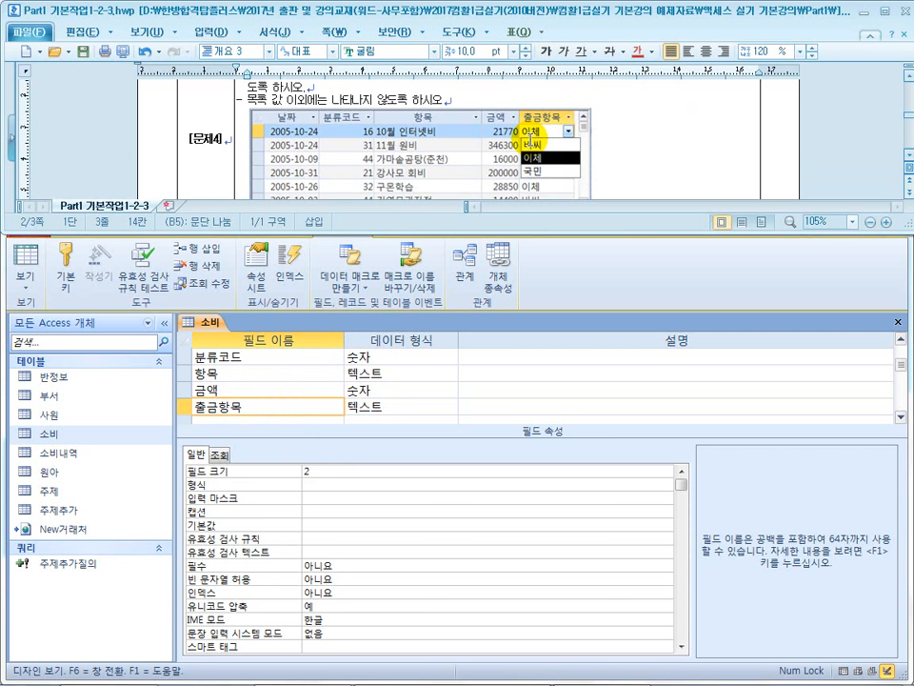
{"action": "left_click", "coordinate": [239, 289]}
{"action": "left_click", "coordinate": [31, 259]}
{"action": "left_click", "coordinate": [571, 357]}
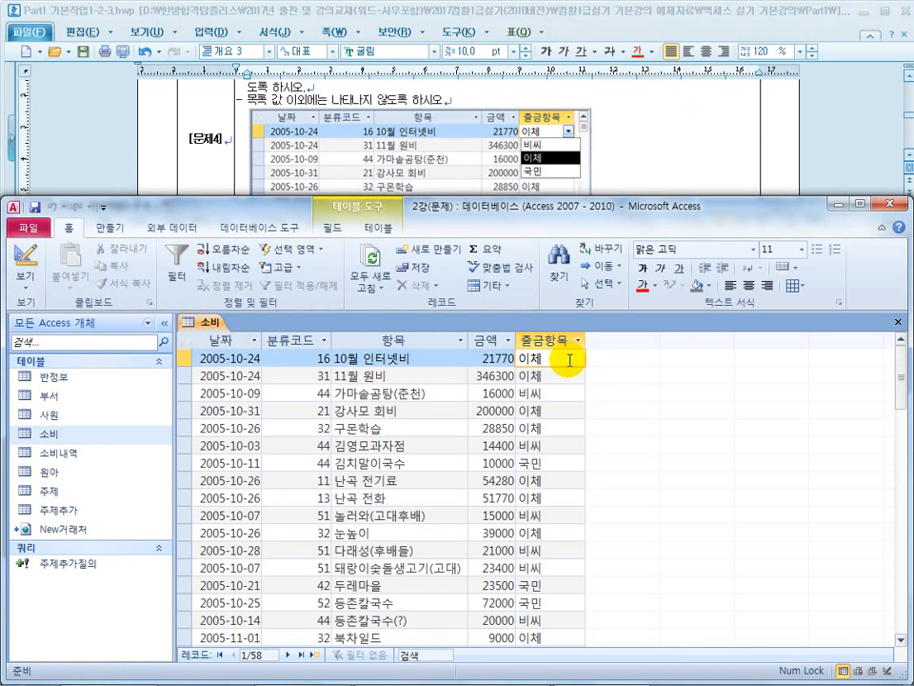
Read the 문제4 conditions on combo box form, value order and list-only entry, comparing them with the 소비 table's 출금항목 column
{"action": "left_click", "coordinate": [639, 157]}
{"action": "scroll", "coordinate": [634, 157], "scroll_direction": "up", "scroll_amount": 2}
{"action": "left_click_drag", "start_coordinate": [405, 150], "coordinate": [481, 150]}
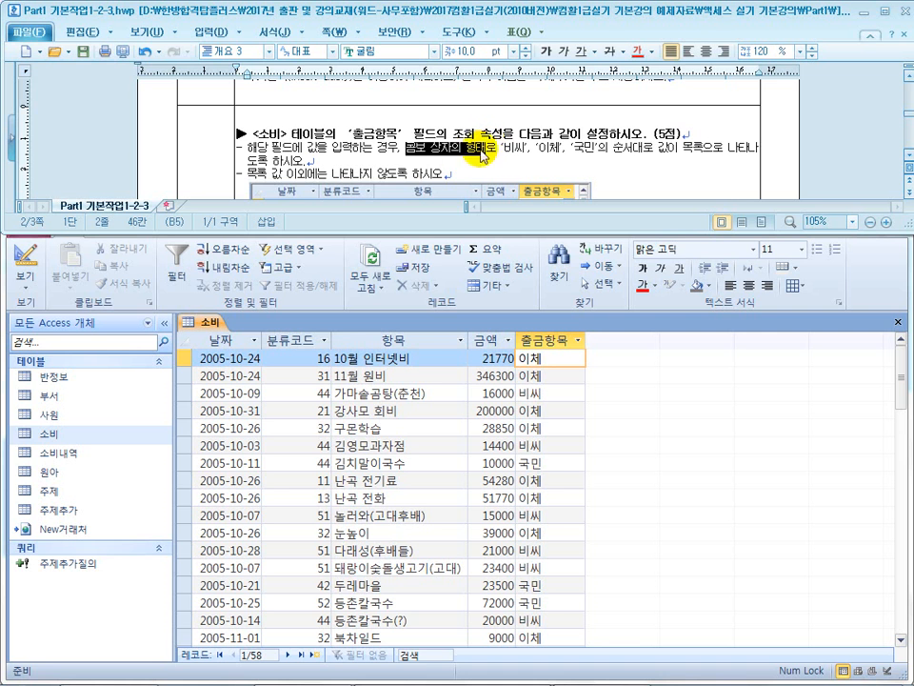
{"action": "left_click_drag", "start_coordinate": [282, 149], "coordinate": [392, 149]}
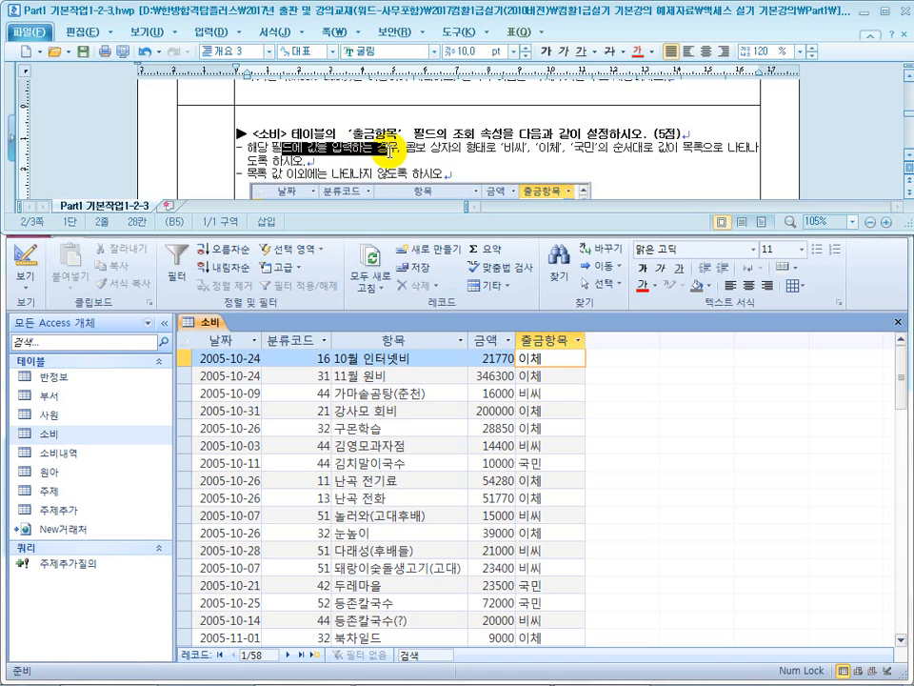
{"action": "left_click", "coordinate": [551, 358]}
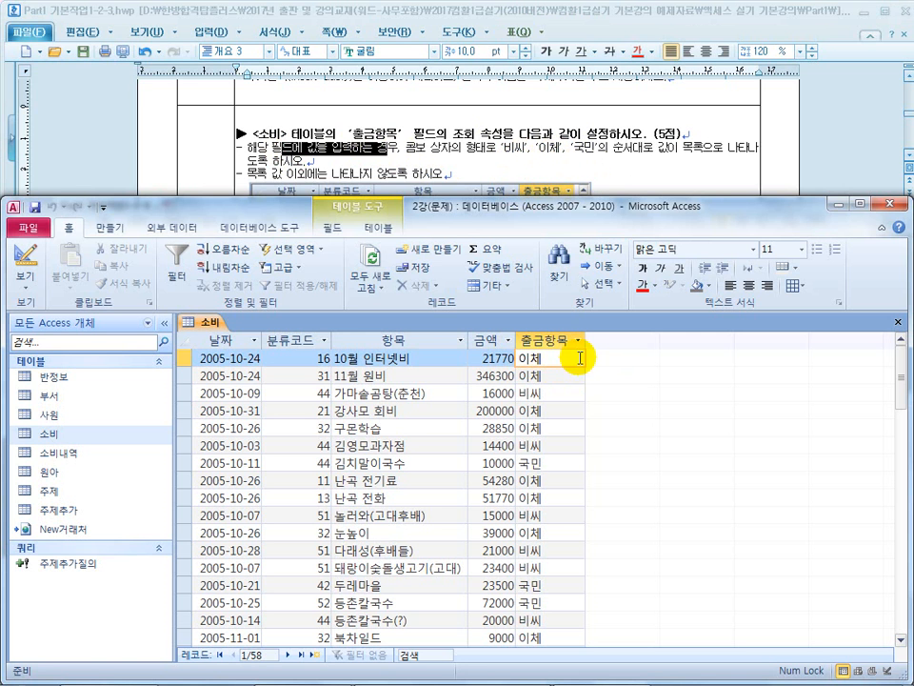
{"action": "left_click", "coordinate": [530, 169]}
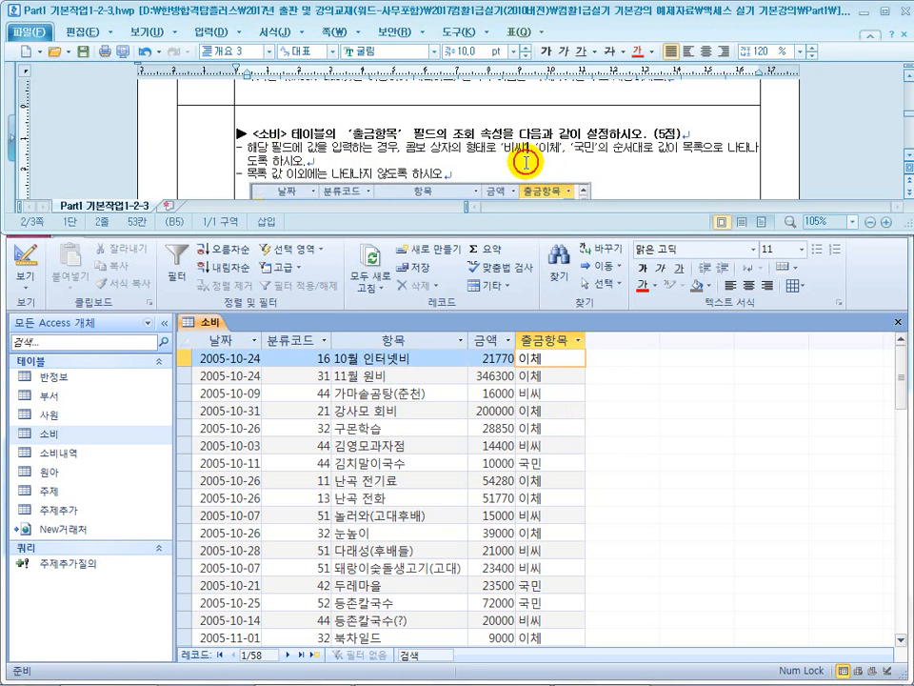
{"action": "scroll", "coordinate": [527, 160], "scroll_direction": "down", "scroll_amount": 1}
{"action": "scroll", "coordinate": [535, 200], "scroll_direction": "down", "scroll_amount": 1}
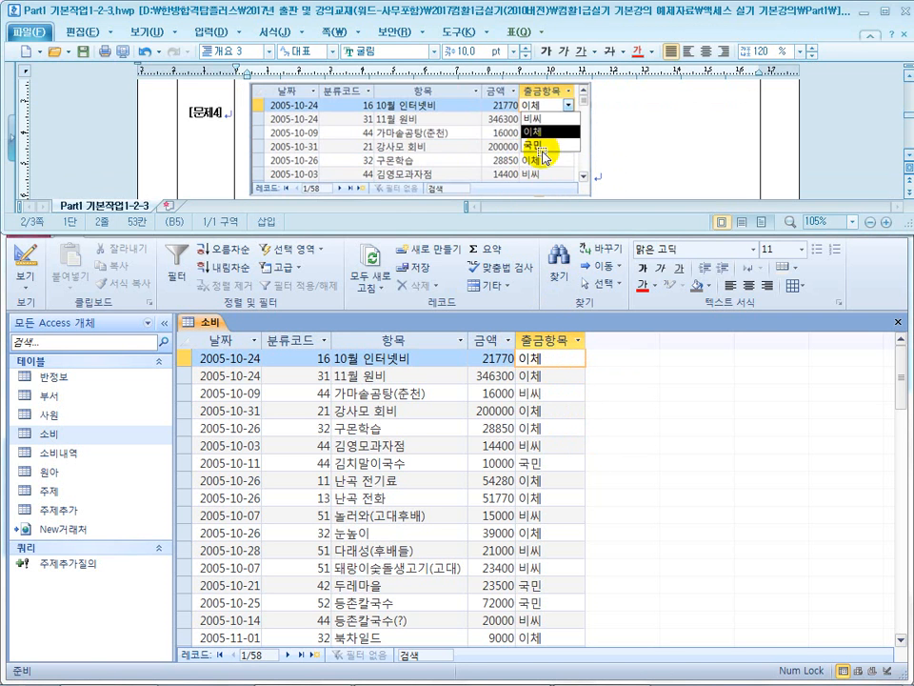
{"action": "left_click", "coordinate": [619, 145]}
{"action": "scroll", "coordinate": [621, 155], "scroll_direction": "up", "scroll_amount": 2}
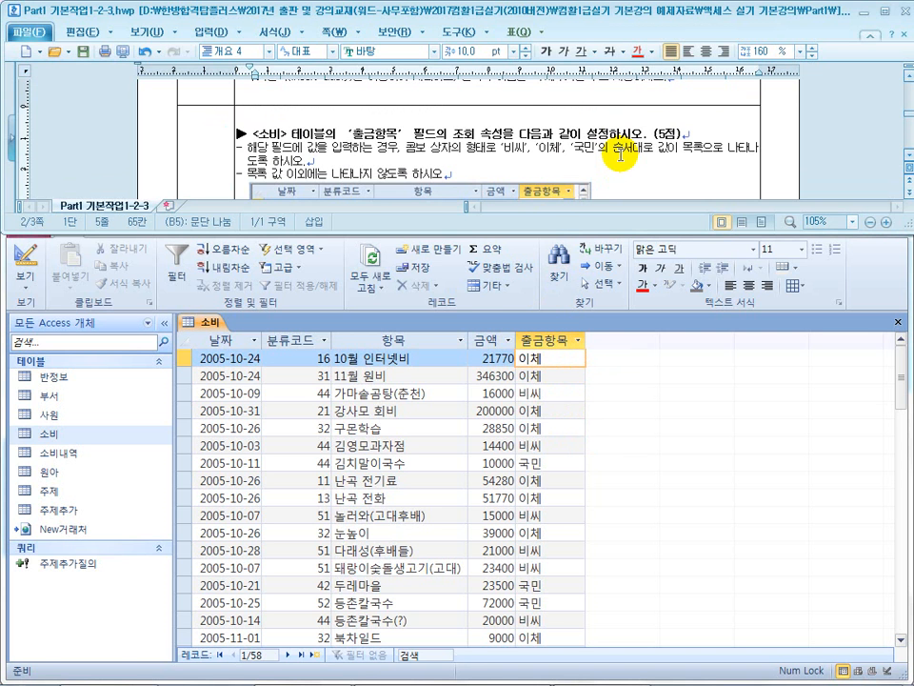
{"action": "left_click_drag", "start_coordinate": [683, 150], "coordinate": [598, 150]}
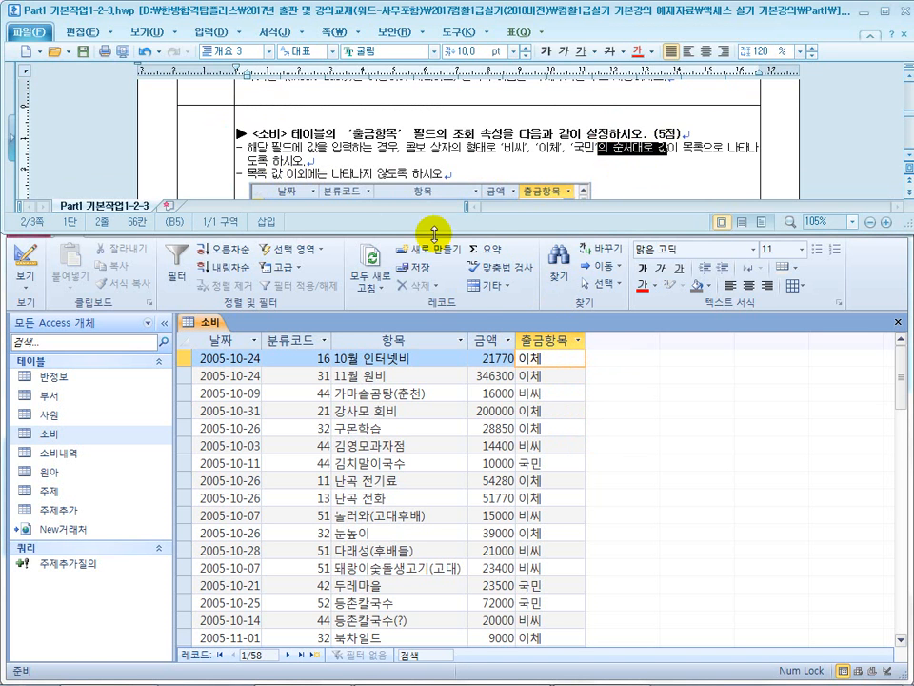
{"action": "scroll", "coordinate": [538, 128], "scroll_direction": "down", "scroll_amount": 2}
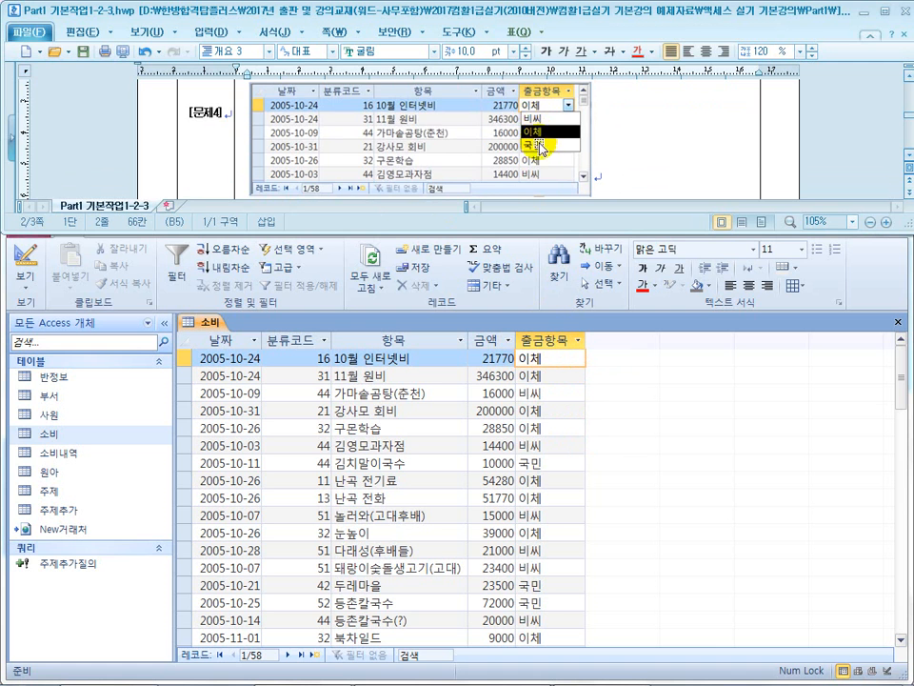
{"action": "scroll", "coordinate": [540, 143], "scroll_direction": "up", "scroll_amount": 1}
{"action": "left_click_drag", "start_coordinate": [307, 124], "coordinate": [436, 123]}
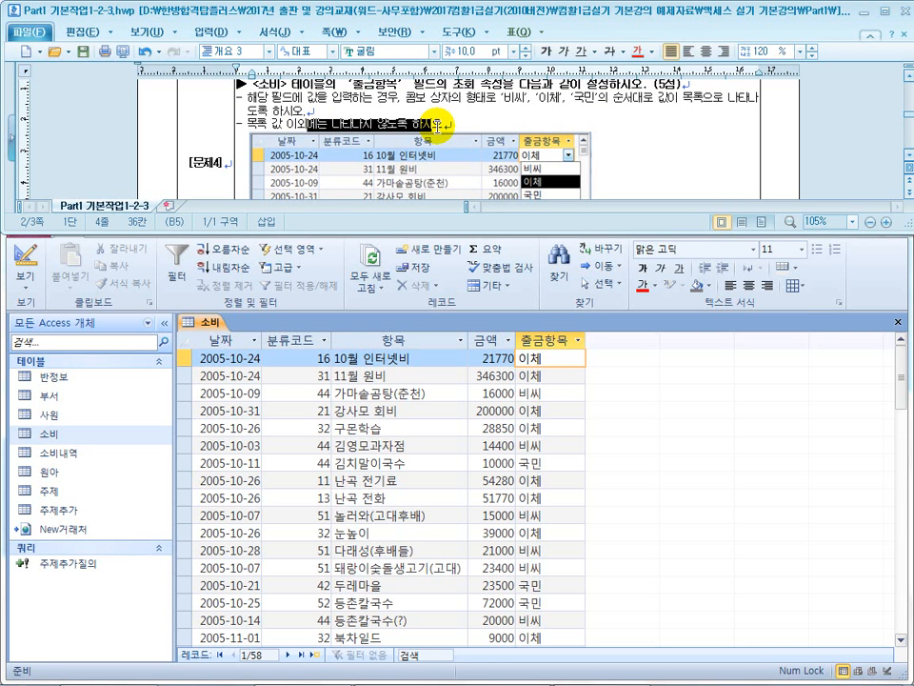
{"action": "left_click", "coordinate": [457, 122]}
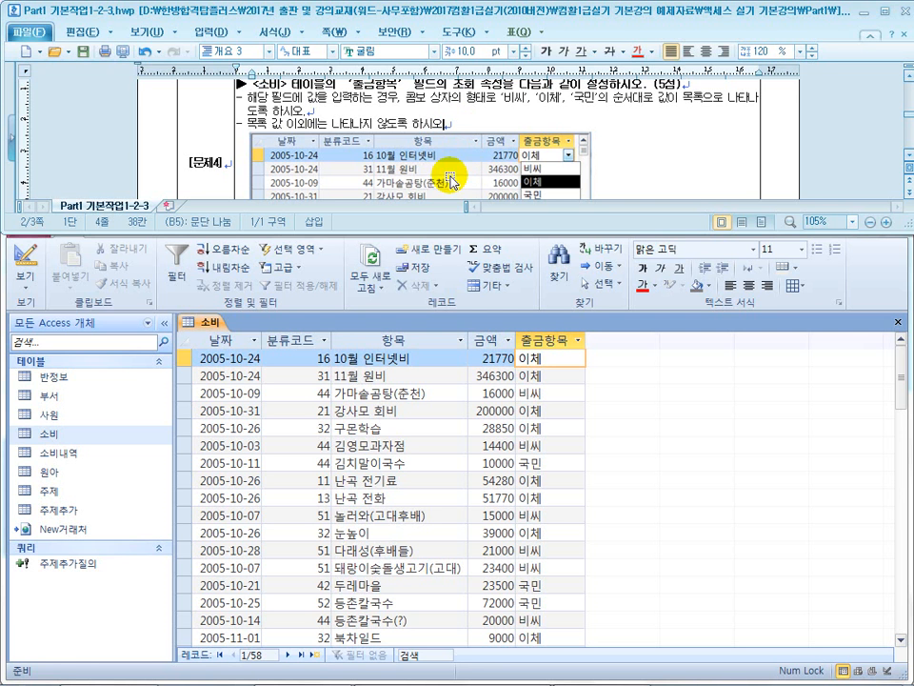
{"action": "left_click", "coordinate": [575, 364]}
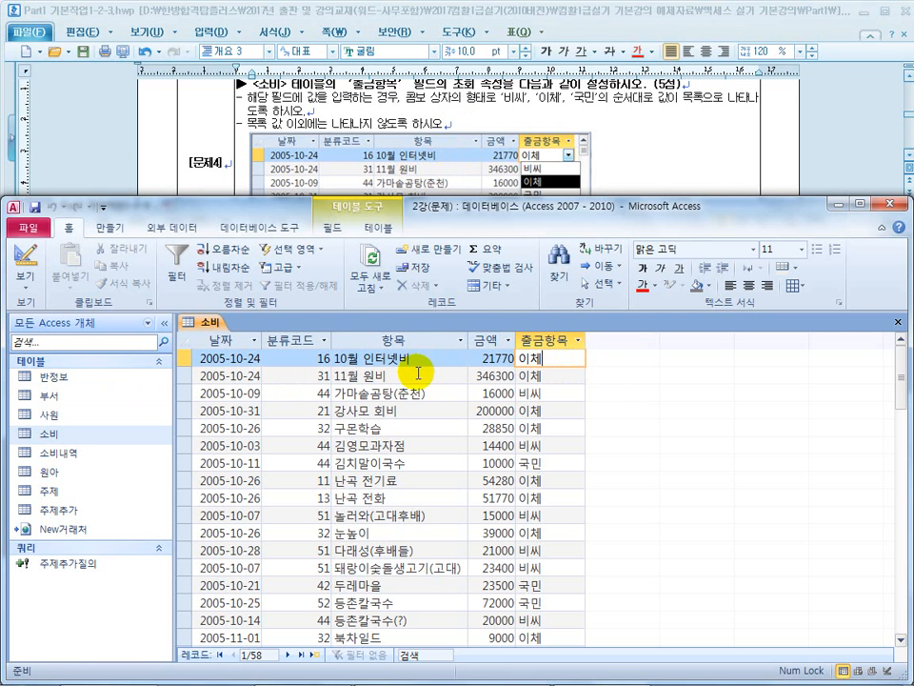
Return the 소비 table to Design view and set the 출금항목 field's lookup display control to 콤보 상자
{"action": "left_click", "coordinate": [24, 257]}
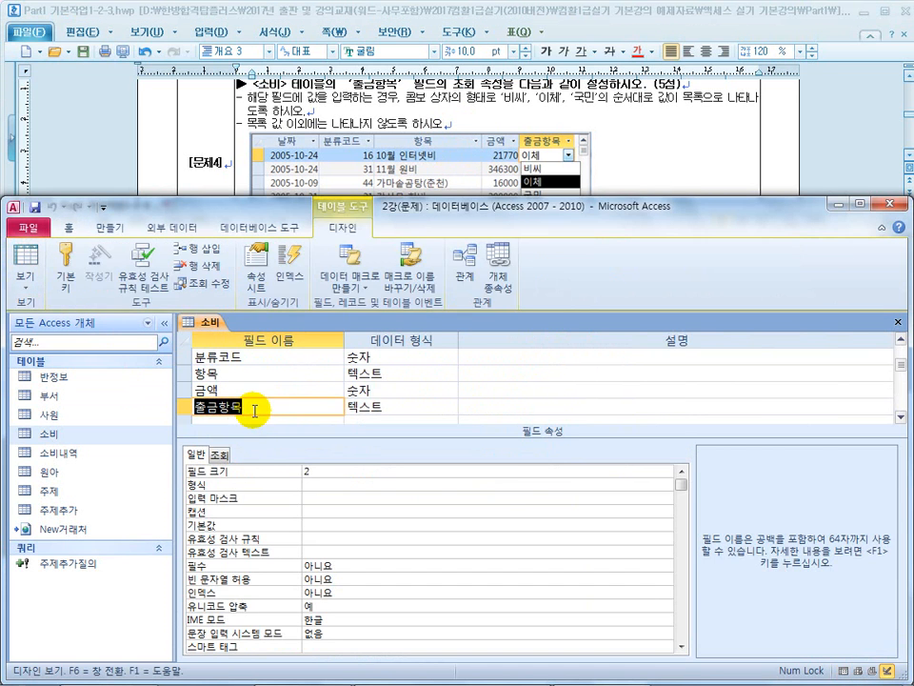
{"action": "left_click", "coordinate": [255, 409]}
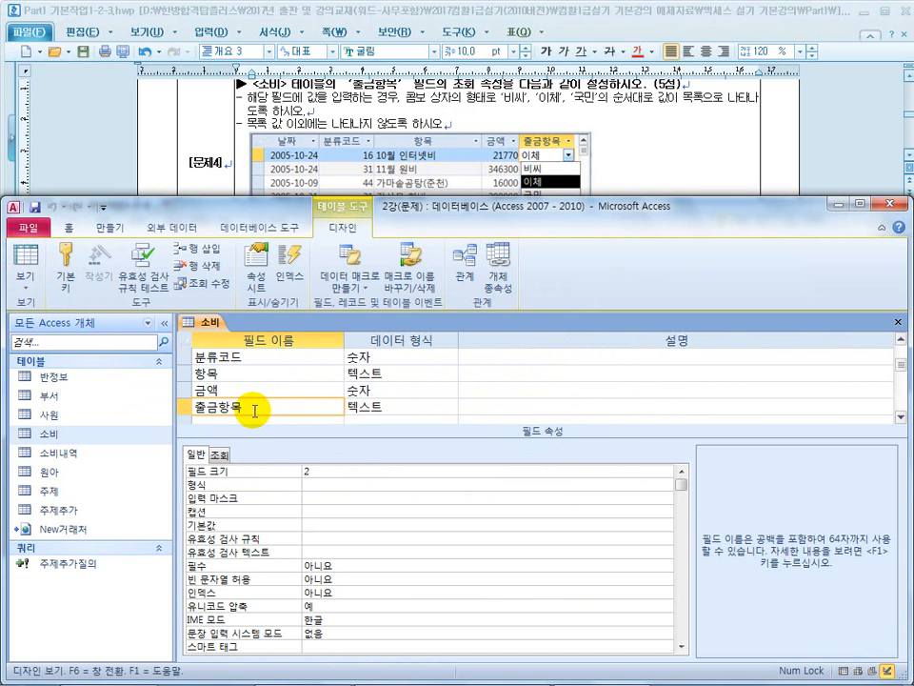
{"action": "left_click", "coordinate": [220, 455]}
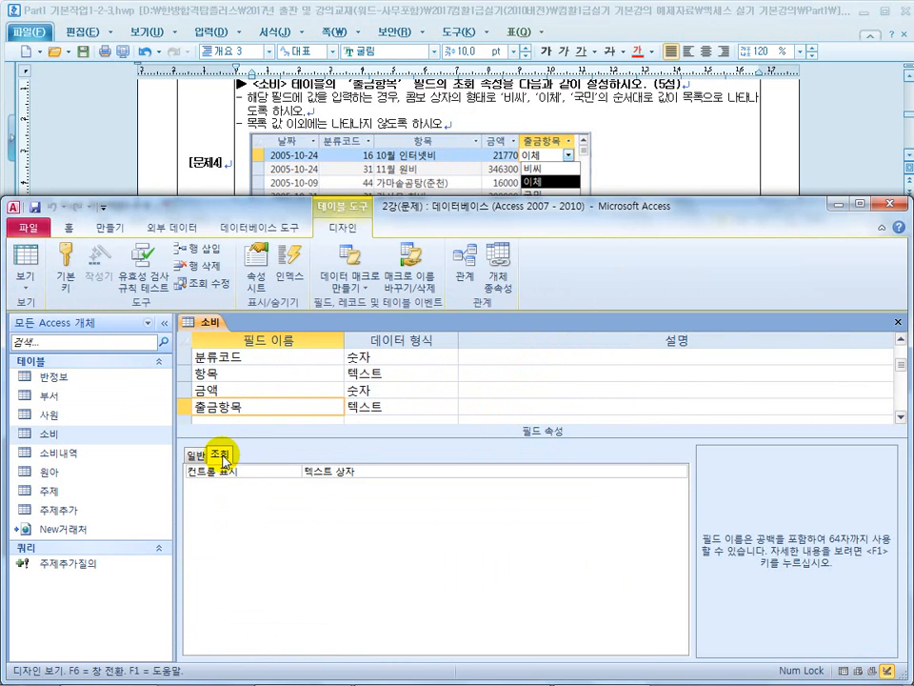
{"action": "left_click", "coordinate": [370, 471]}
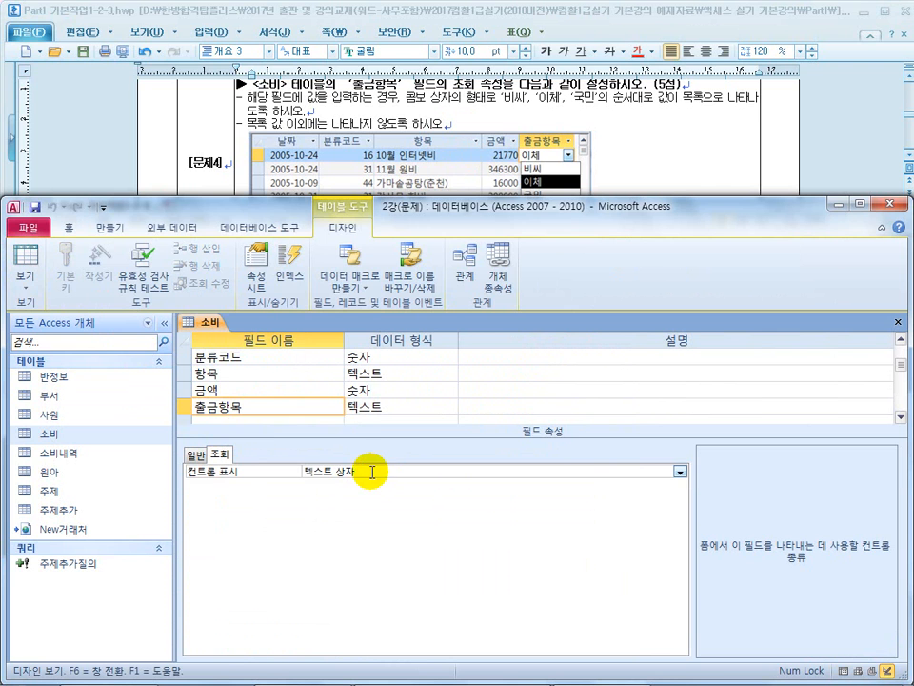
{"action": "left_click", "coordinate": [680, 471]}
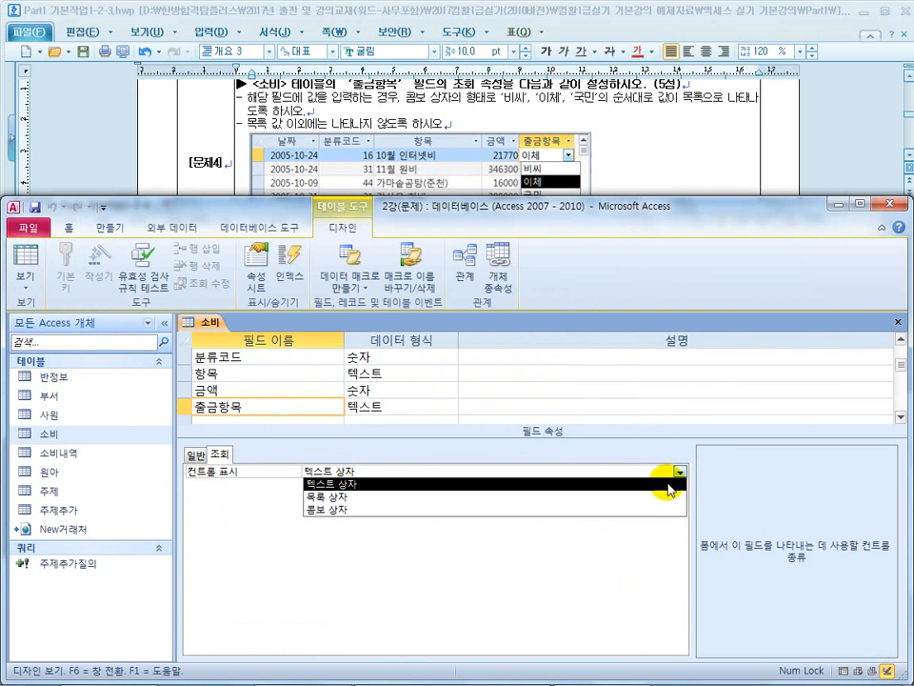
{"action": "left_click", "coordinate": [657, 508]}
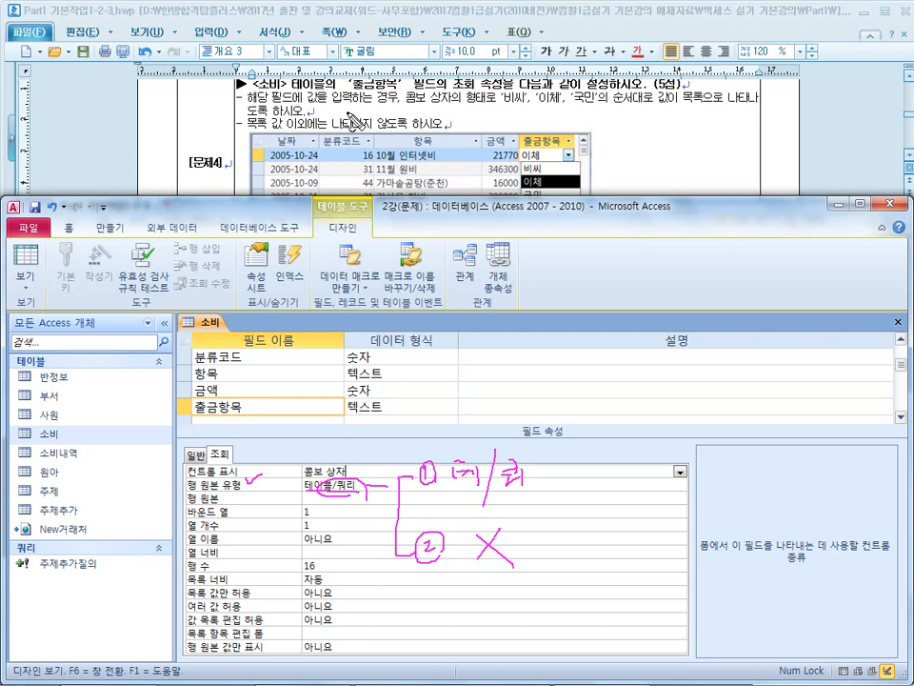
Compare the 문제4 and 문제5 wording in the problem document to see whether each lookup takes its values from a table
{"action": "left_click", "coordinate": [303, 80]}
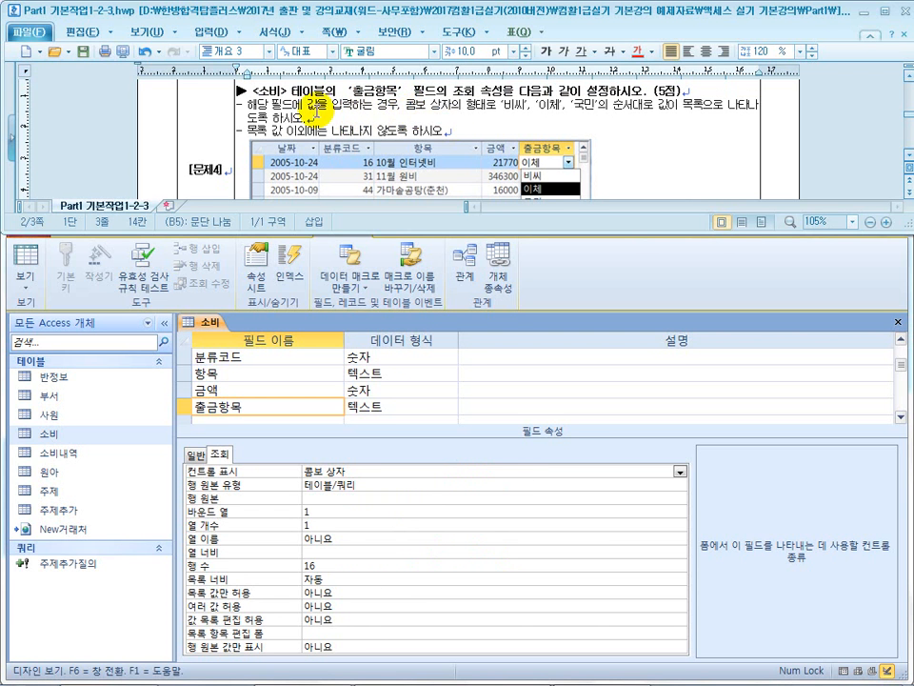
{"action": "left_click_drag", "start_coordinate": [281, 104], "coordinate": [459, 106]}
{"action": "left_click", "coordinate": [505, 105]}
{"action": "scroll", "coordinate": [506, 114], "scroll_direction": "up", "scroll_amount": 1}
{"action": "left_click_drag", "start_coordinate": [510, 122], "coordinate": [657, 124]}
{"action": "left_click_drag", "start_coordinate": [273, 135], "coordinate": [309, 133]}
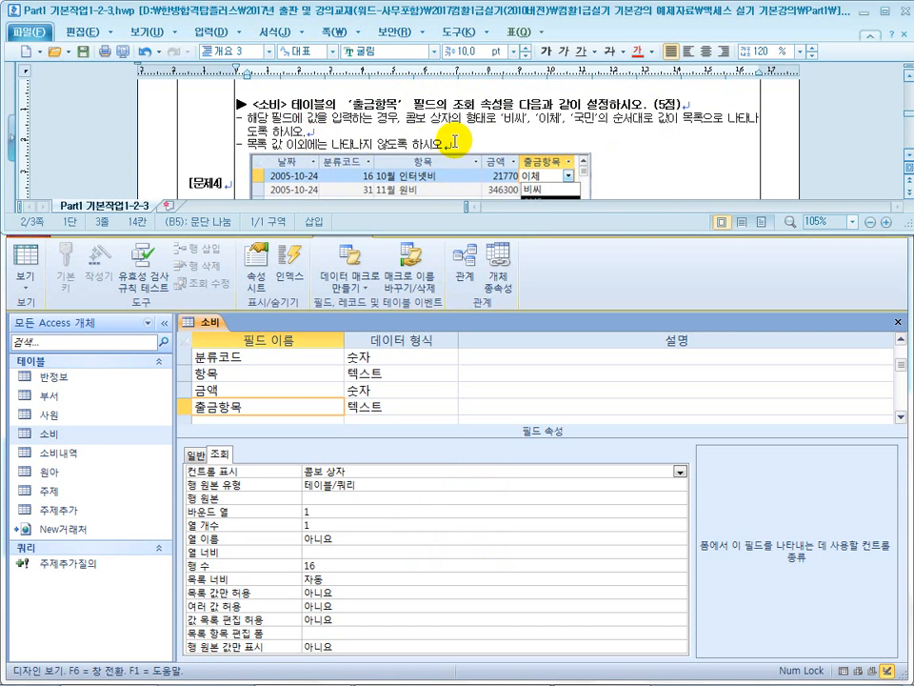
{"action": "scroll", "coordinate": [455, 133], "scroll_direction": "down", "scroll_amount": 5}
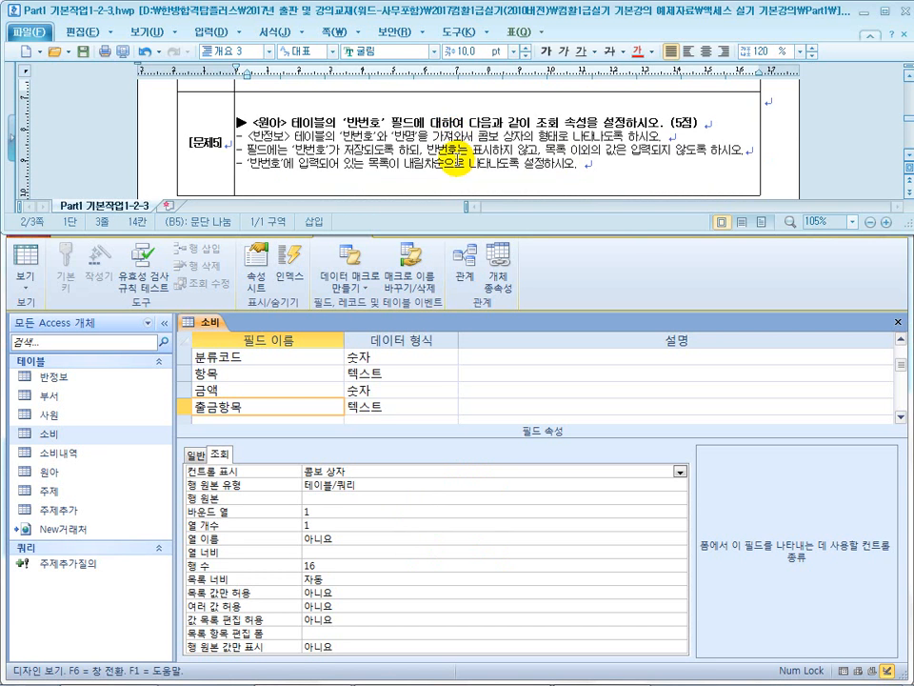
{"action": "left_click_drag", "start_coordinate": [247, 136], "coordinate": [427, 133]}
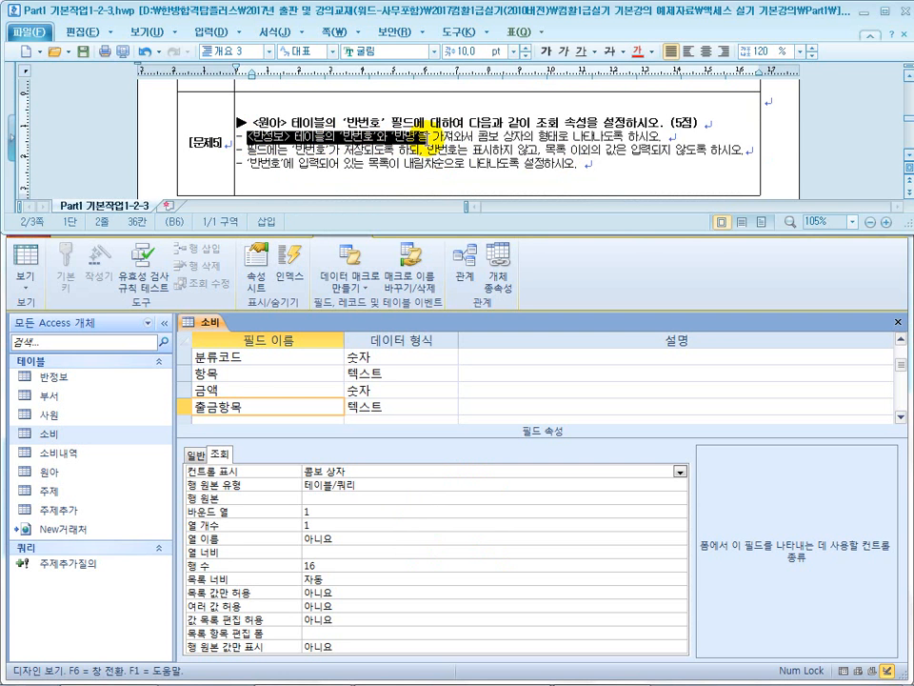
{"action": "left_click", "coordinate": [273, 136]}
{"action": "left_click_drag", "start_coordinate": [275, 136], "coordinate": [245, 134]}
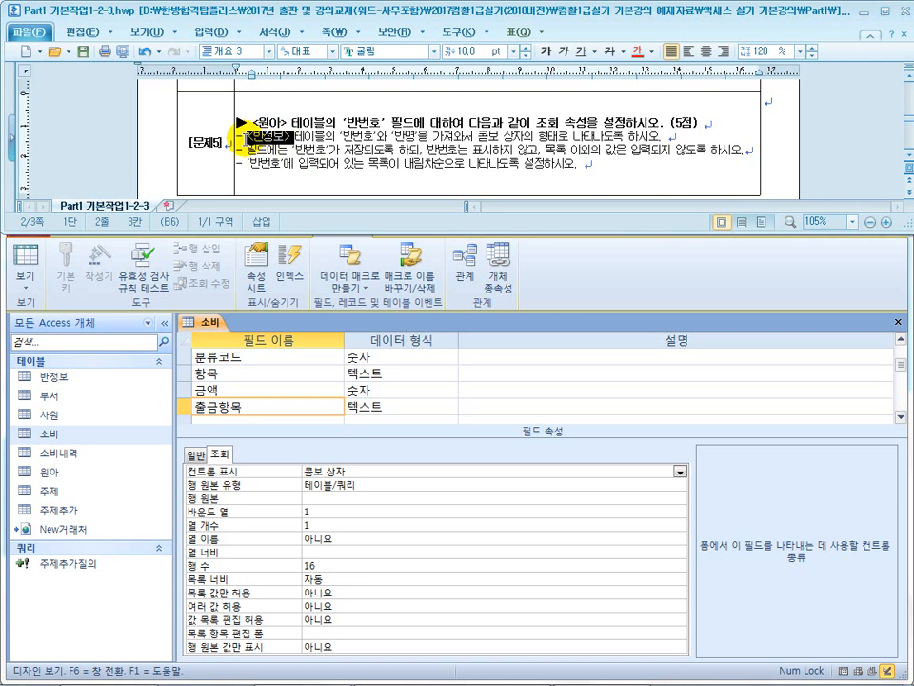
{"action": "scroll", "coordinate": [310, 166], "scroll_direction": "up", "scroll_amount": 5}
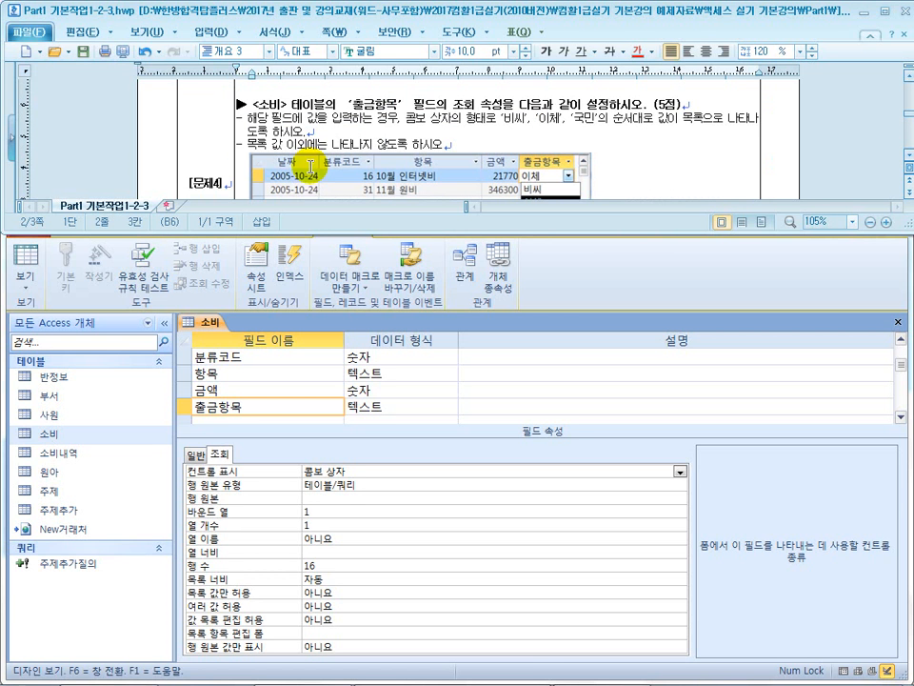
Set the 출금항목 lookup's row source type to 값 목록 and its row source to 비씨;이체;국민
{"action": "left_click", "coordinate": [291, 491]}
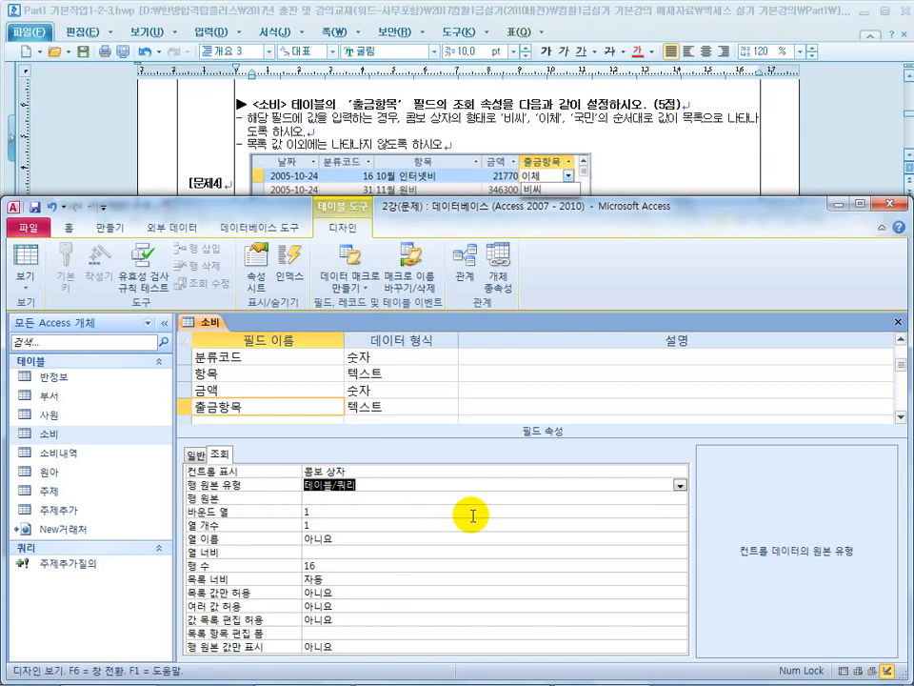
{"action": "left_click", "coordinate": [680, 484]}
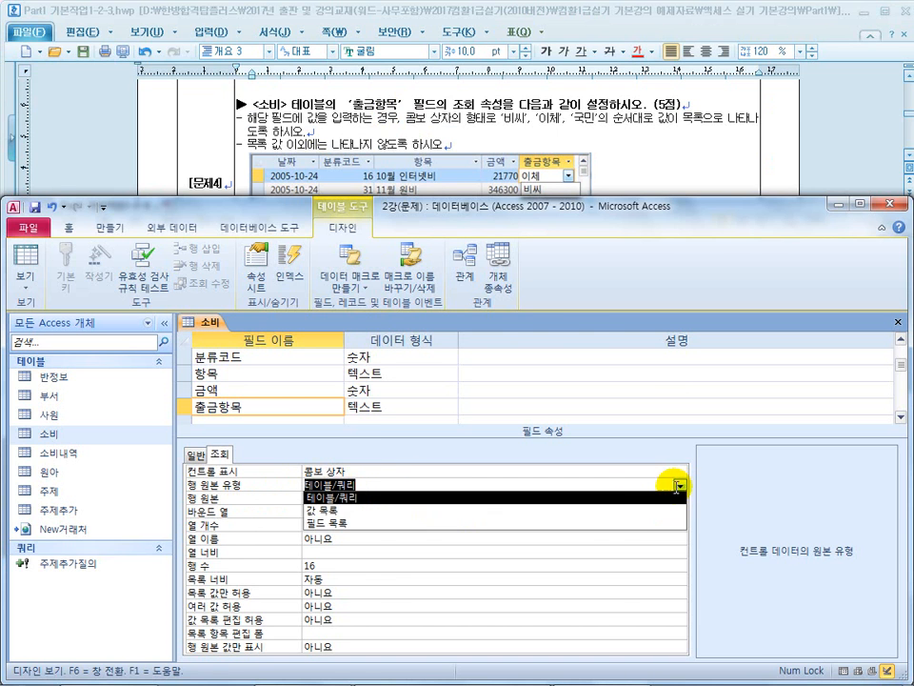
{"action": "left_click", "coordinate": [636, 518]}
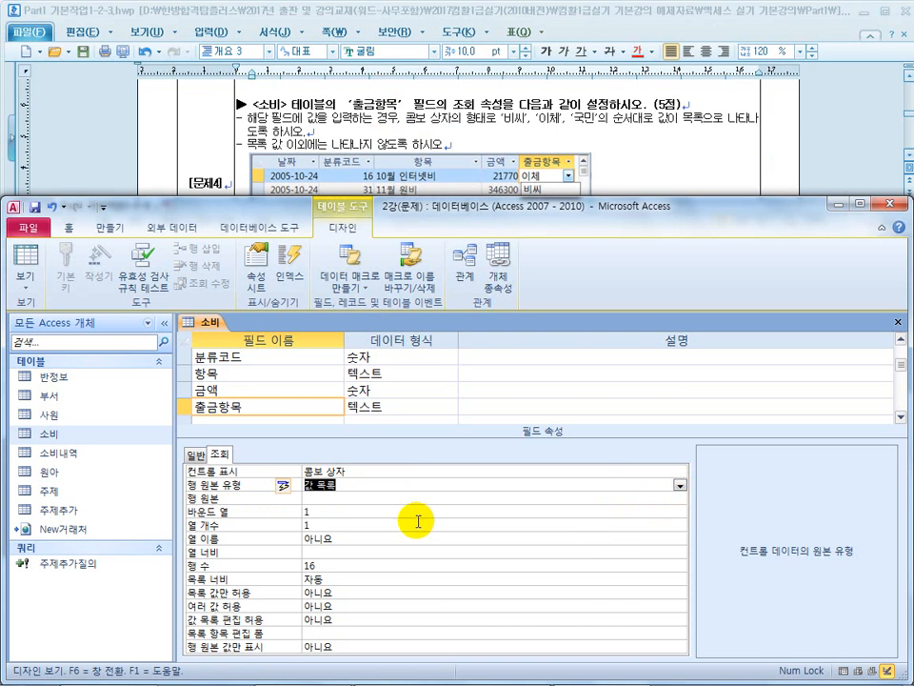
{"action": "left_click", "coordinate": [361, 497]}
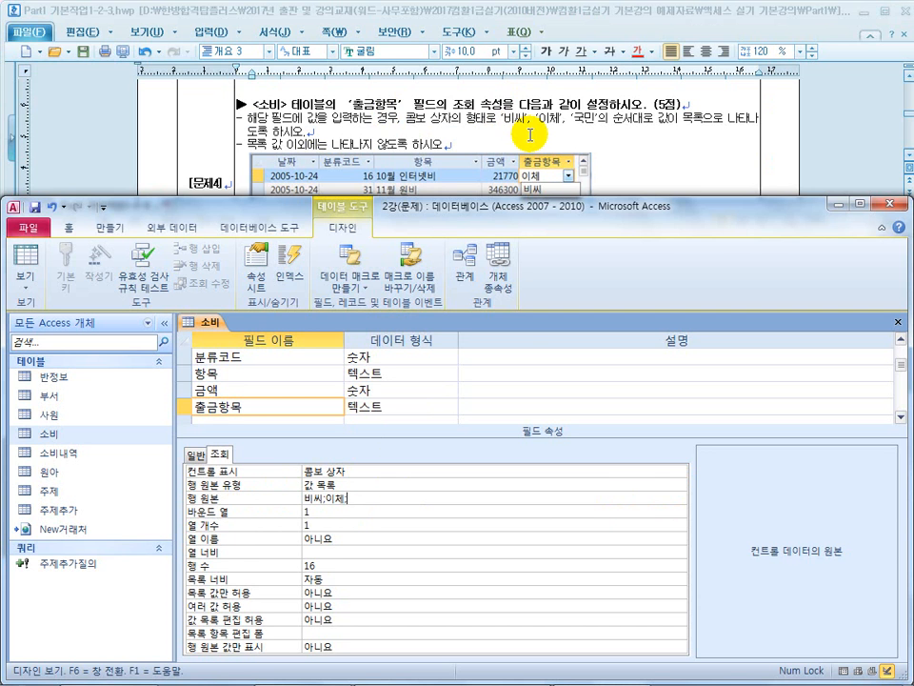
{"action": "type", "text": "비씨;이체;국민"}
{"action": "key", "text": "Return"}
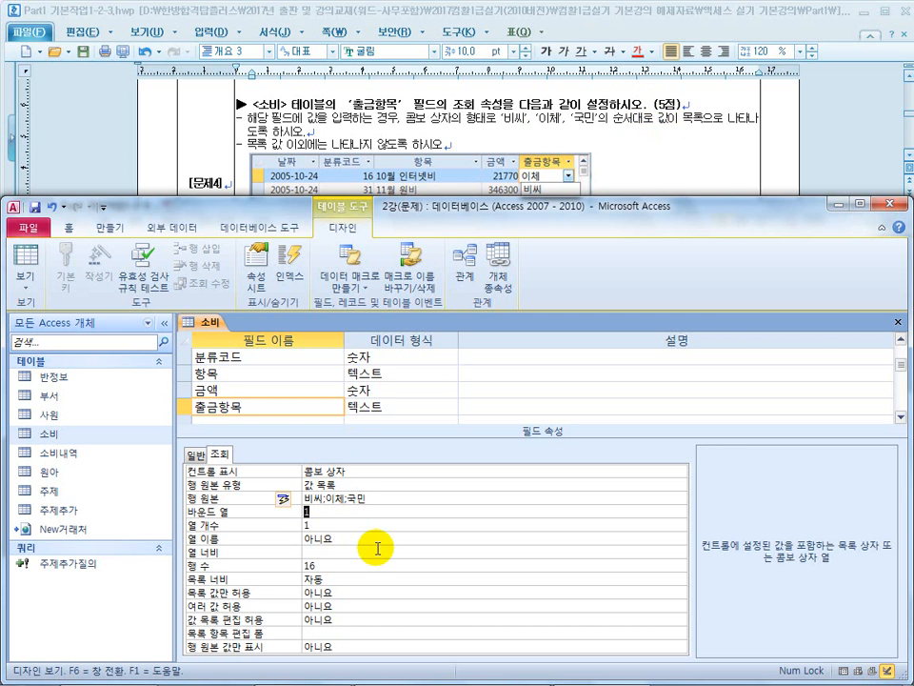
Examine the 바운드 열 property against the 문제4 sample list and the 문제5 condition on which 반정보 field is stored
{"action": "left_click", "coordinate": [300, 515]}
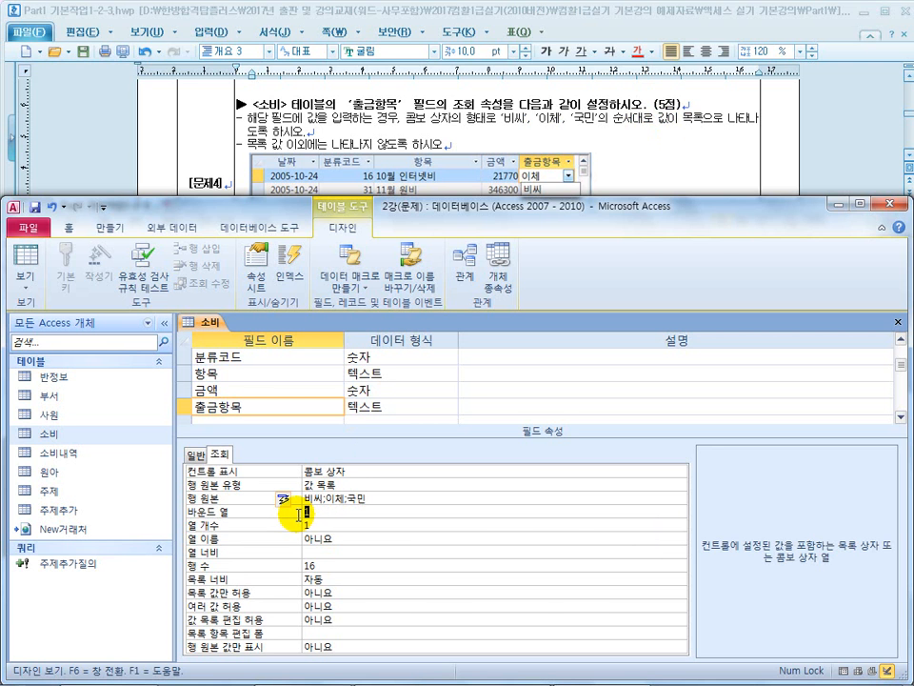
{"action": "left_click", "coordinate": [638, 151]}
{"action": "scroll", "coordinate": [646, 152], "scroll_direction": "down", "scroll_amount": 1}
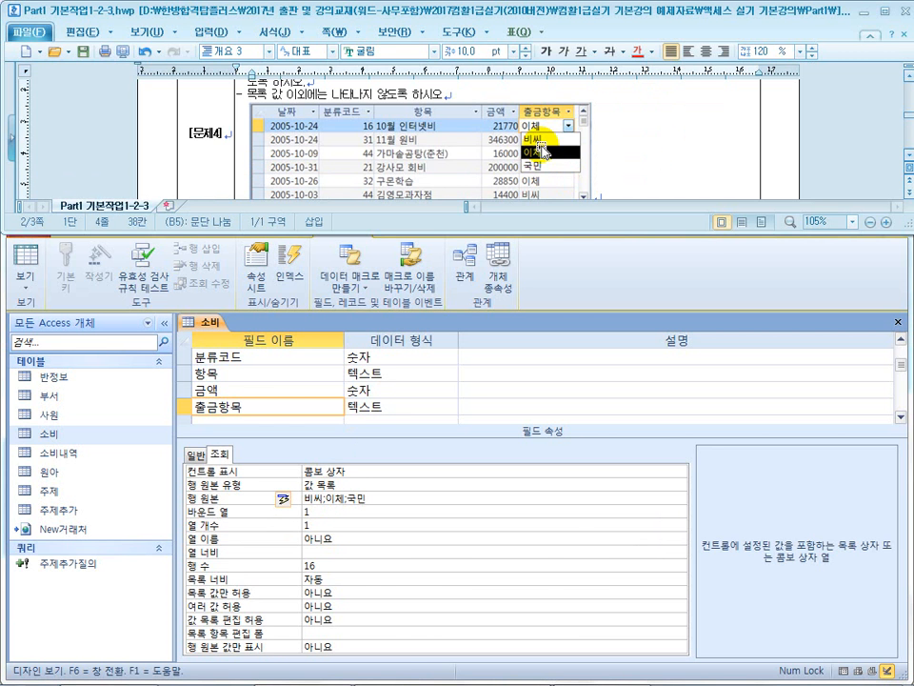
{"action": "scroll", "coordinate": [541, 147], "scroll_direction": "down", "scroll_amount": 5}
{"action": "scroll", "coordinate": [538, 146], "scroll_direction": "up", "scroll_amount": 1}
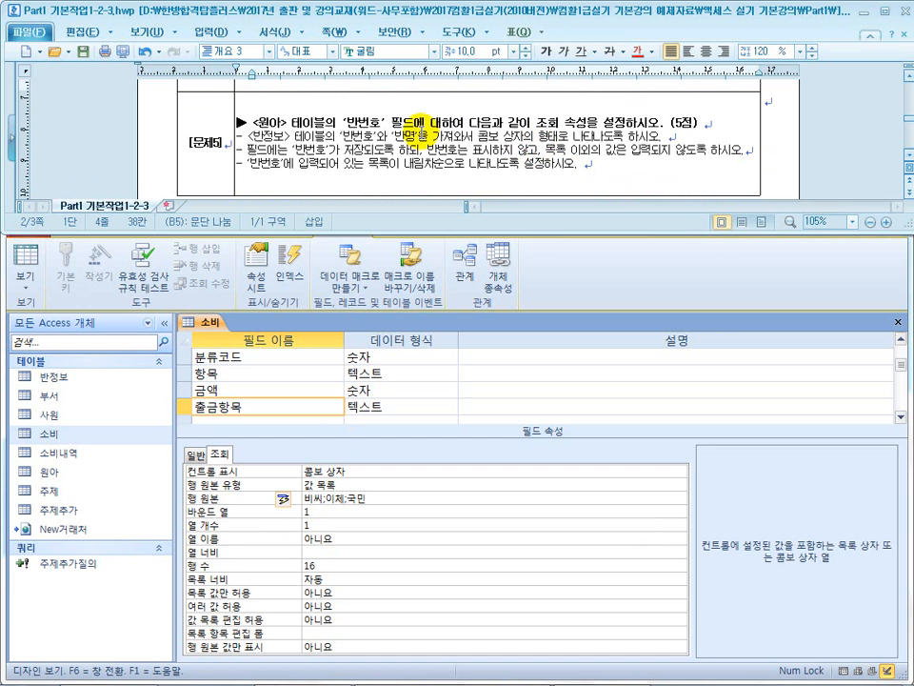
{"action": "mouse_move", "coordinate": [295, 135]}
{"action": "left_mouse_down"}
{"action": "mouse_move", "coordinate": [389, 136]}
{"action": "mouse_move", "coordinate": [350, 149]}
{"action": "mouse_move", "coordinate": [290, 147]}
{"action": "left_mouse_up"}
{"action": "left_click", "coordinate": [424, 139]}
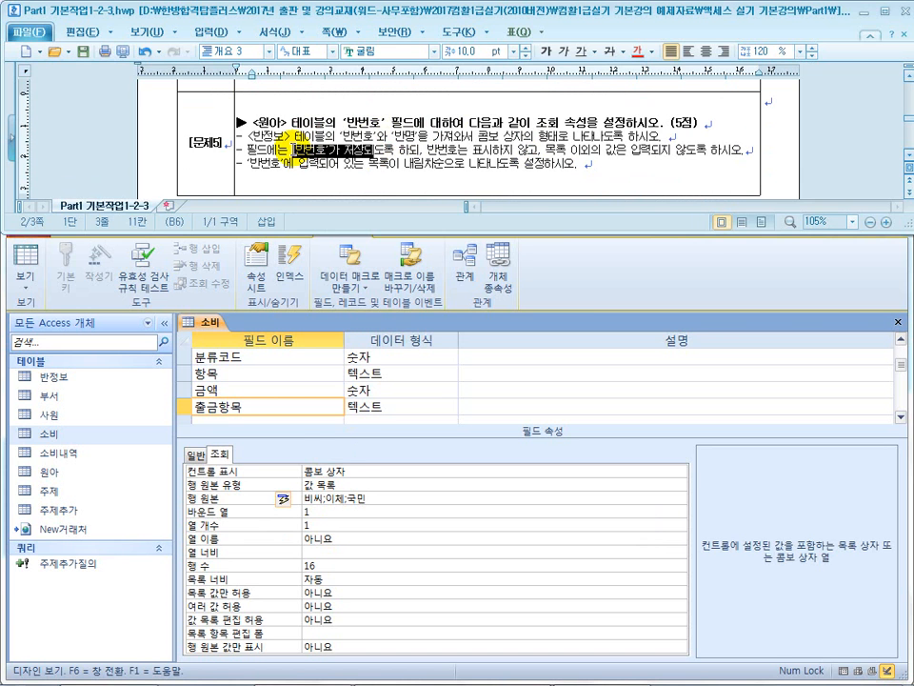
{"action": "double_click", "coordinate": [355, 136]}
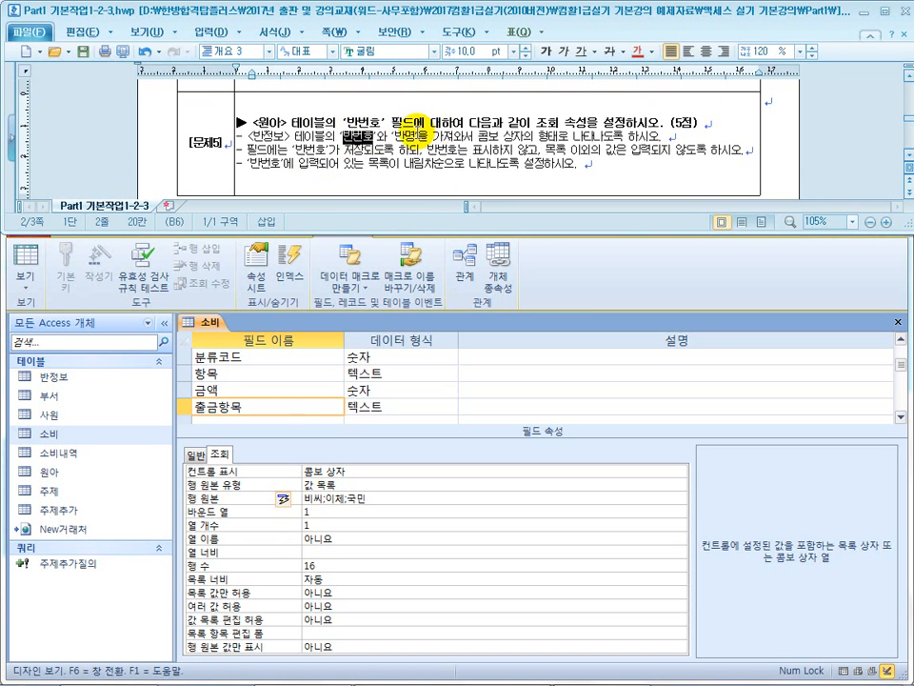
Check the 문제5 condition that 반번호 is stored and the 문제4 sample list against the 바운드 열 property
{"action": "double_click", "coordinate": [403, 136]}
{"action": "left_click_drag", "start_coordinate": [382, 150], "coordinate": [297, 151]}
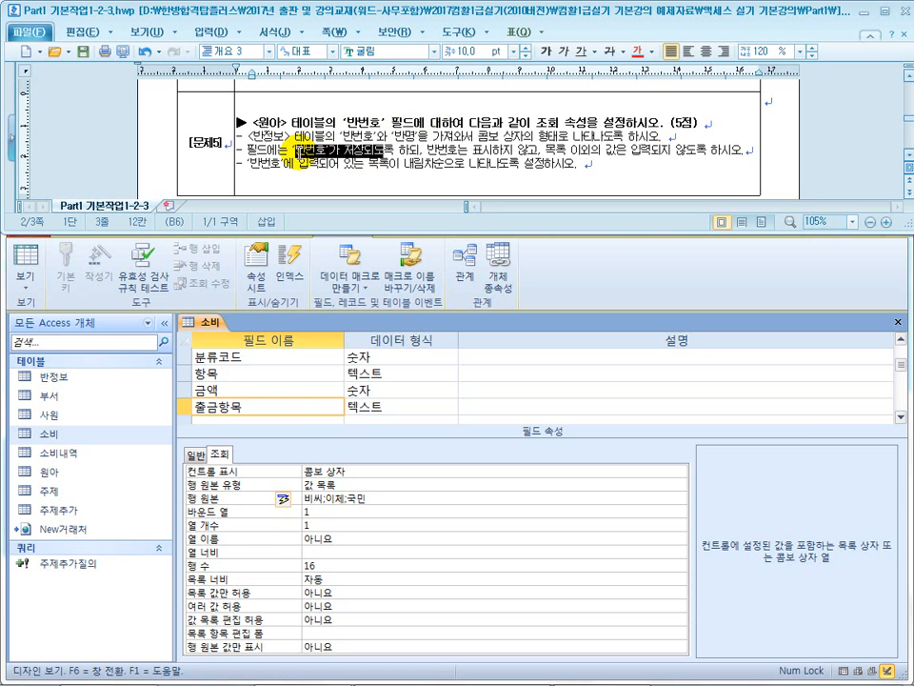
{"action": "left_click", "coordinate": [299, 512]}
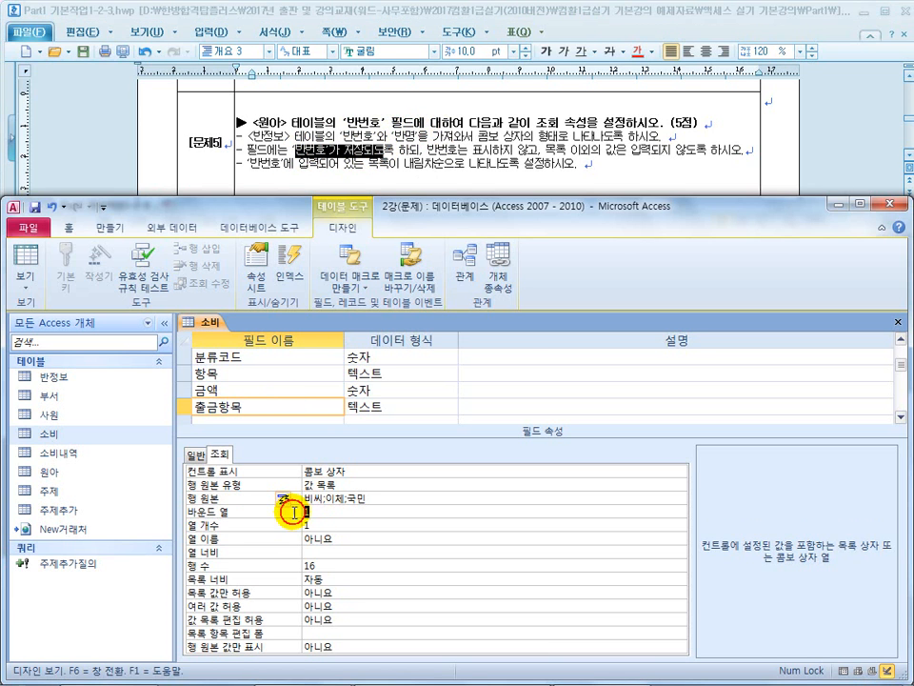
{"action": "left_click", "coordinate": [338, 143]}
{"action": "scroll", "coordinate": [470, 140], "scroll_direction": "up", "scroll_amount": 5}
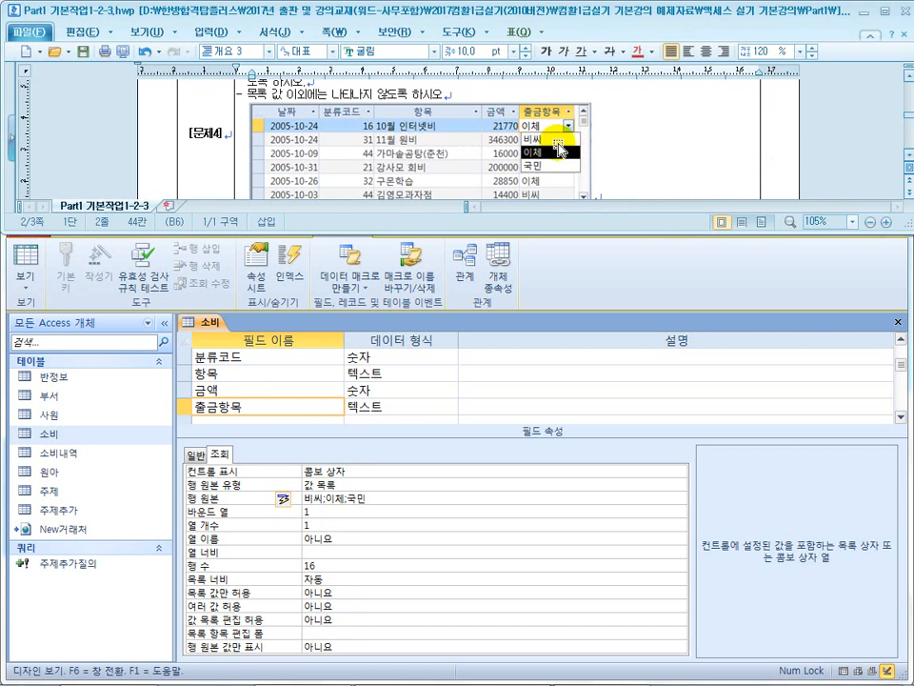
{"action": "left_click", "coordinate": [327, 513]}
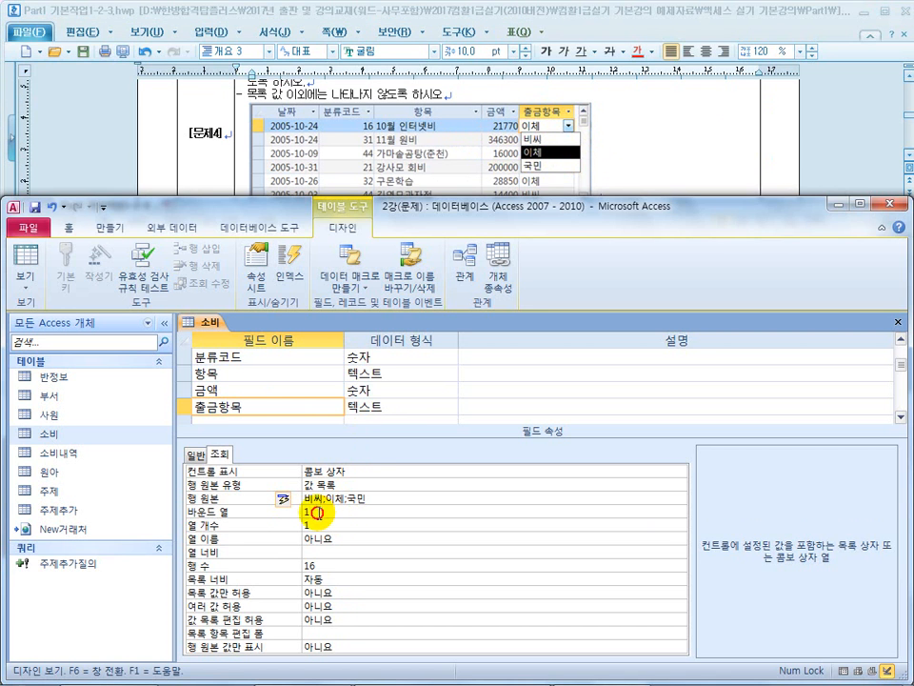
{"action": "left_click", "coordinate": [291, 512]}
Examine the 열 개수 property against the columns shown in the 문제4 sample and requested in 문제5
{"action": "left_click", "coordinate": [298, 526]}
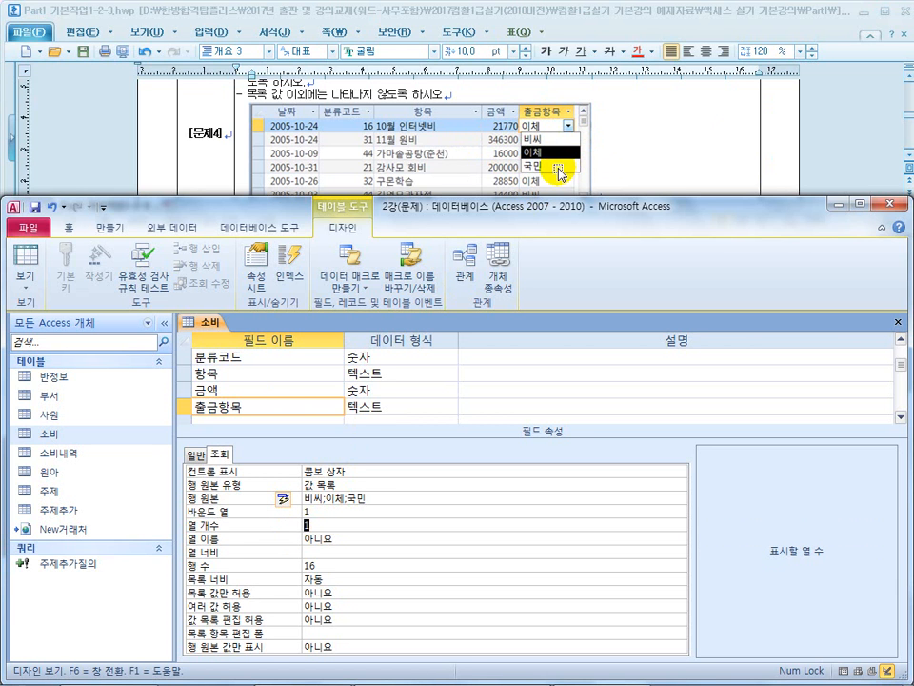
{"action": "left_click", "coordinate": [634, 128]}
{"action": "scroll", "coordinate": [443, 186], "scroll_direction": "down", "scroll_amount": 5}
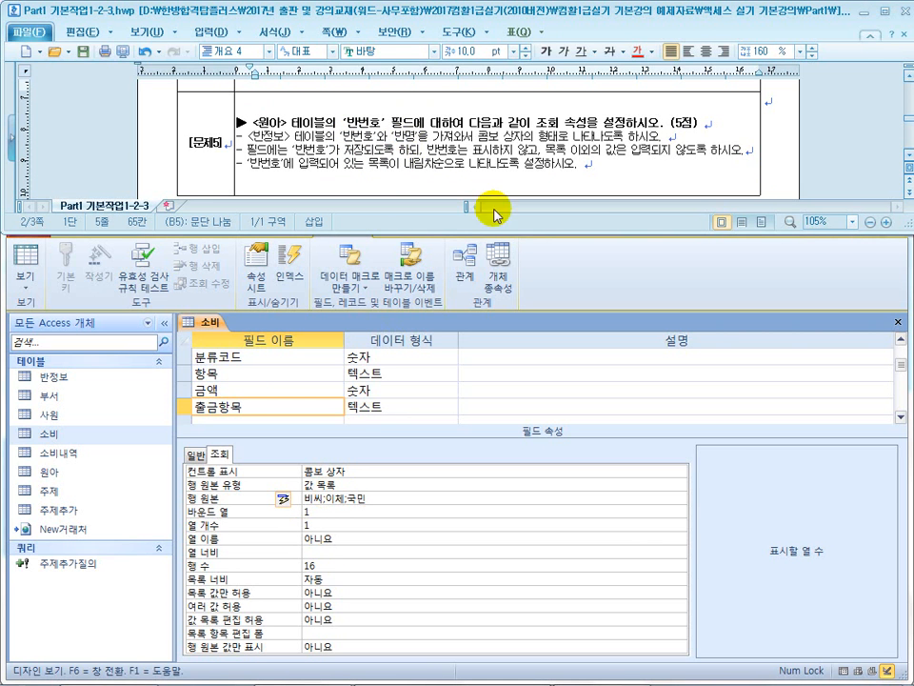
{"action": "left_click", "coordinate": [520, 150]}
{"action": "scroll", "coordinate": [503, 153], "scroll_direction": "up", "scroll_amount": 3}
{"action": "scroll", "coordinate": [502, 156], "scroll_direction": "up", "scroll_amount": 1}
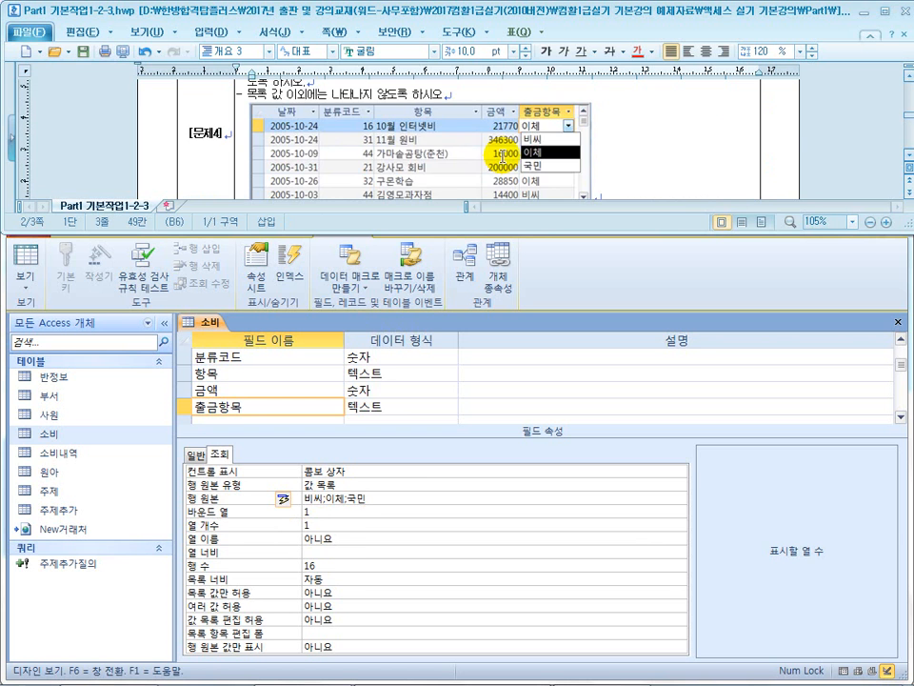
{"action": "scroll", "coordinate": [504, 153], "scroll_direction": "up", "scroll_amount": 1}
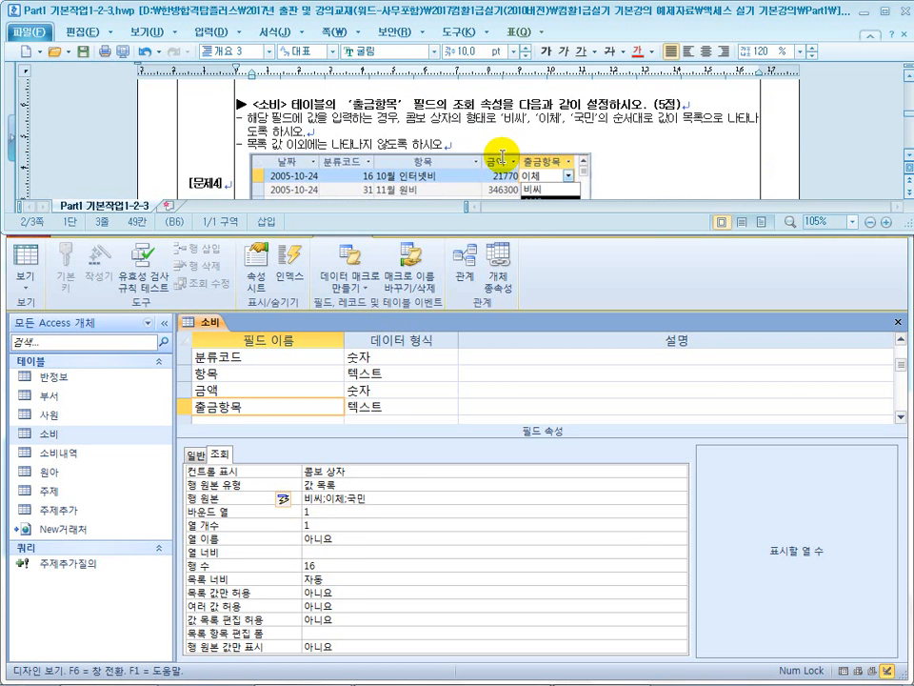
{"action": "left_click", "coordinate": [322, 511]}
{"action": "left_click", "coordinate": [322, 526]}
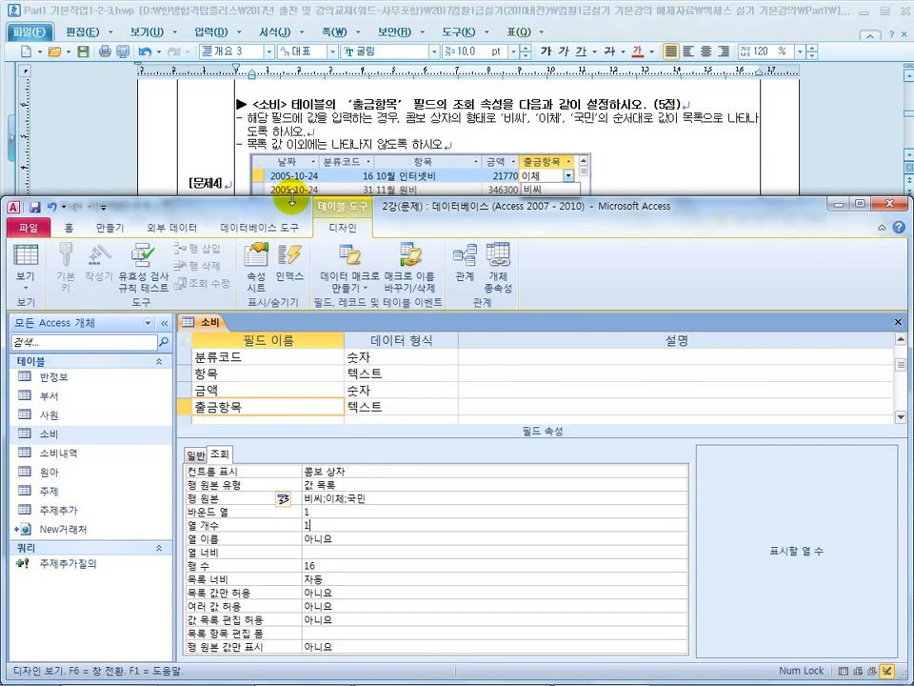
Read the 문제4 list-only condition, save the 소비 table and inspect the 출금항목 list in Datasheet view
{"action": "left_click_drag", "start_coordinate": [272, 146], "coordinate": [448, 147]}
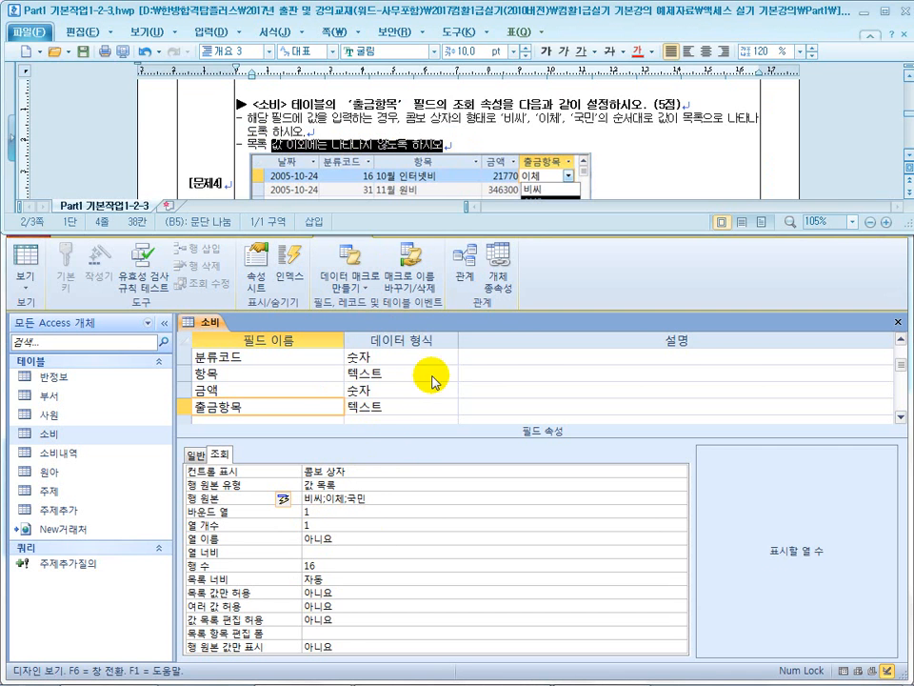
{"action": "left_click", "coordinate": [17, 281]}
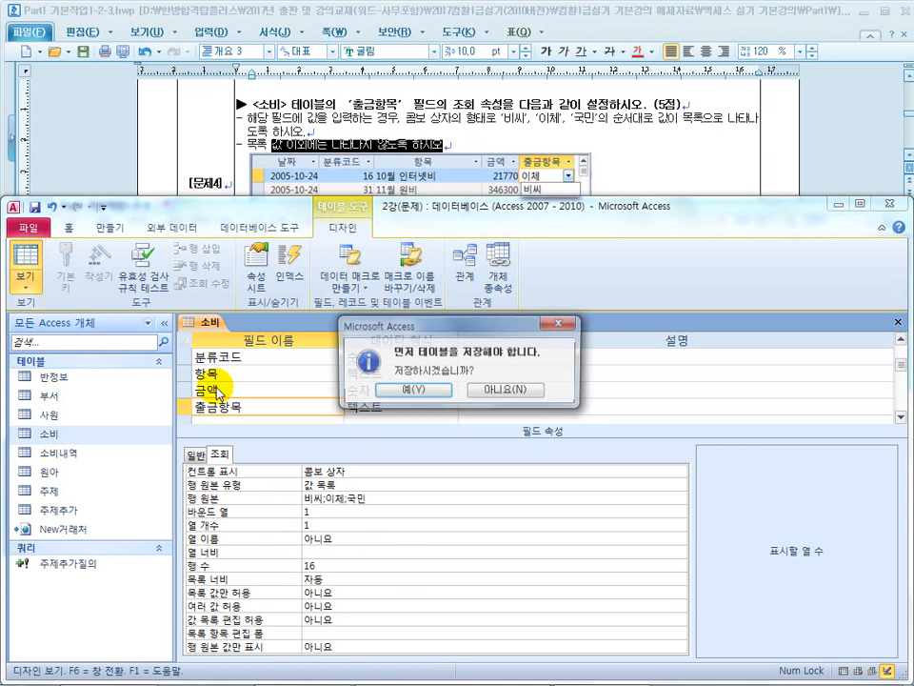
{"action": "left_click", "coordinate": [405, 390]}
{"action": "left_click", "coordinate": [577, 359]}
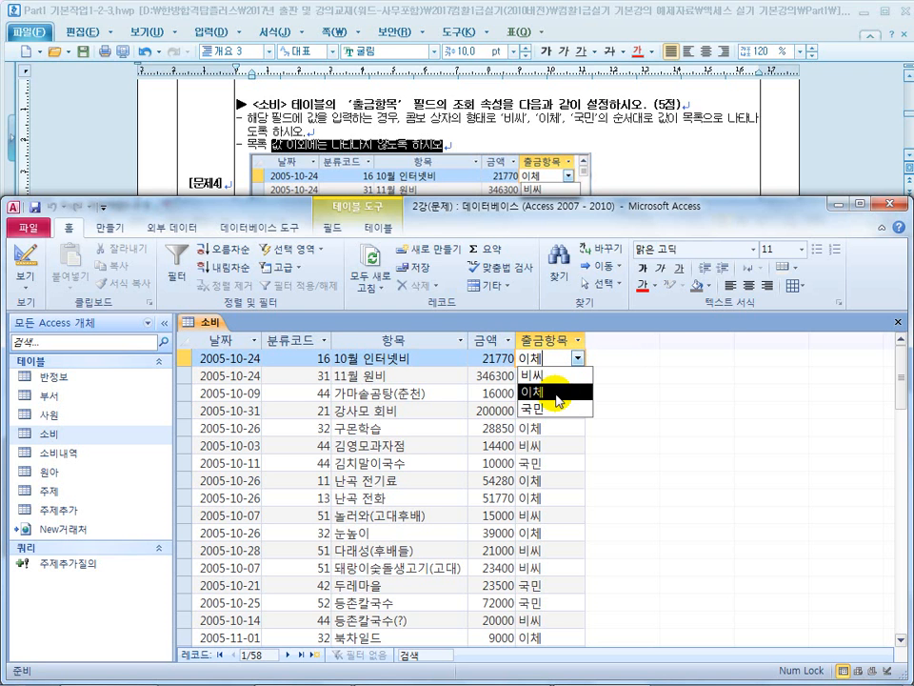
Return the 소비 table to Design view and set the 출금항목 lookup's 목록 값만 허용 property to 예
{"action": "left_click", "coordinate": [21, 262]}
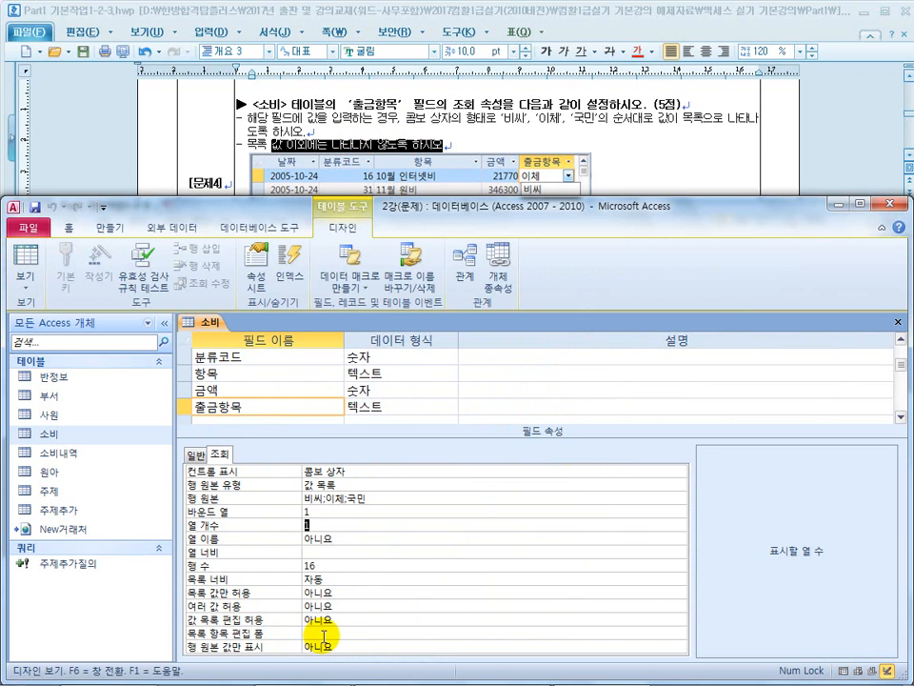
{"action": "left_click", "coordinate": [340, 590]}
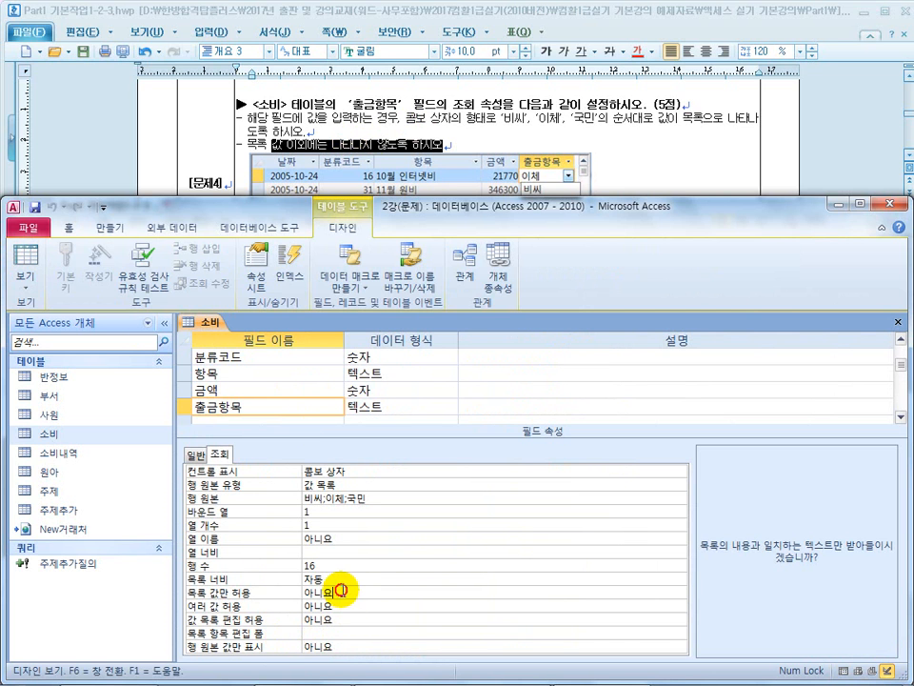
{"action": "left_click", "coordinate": [294, 593]}
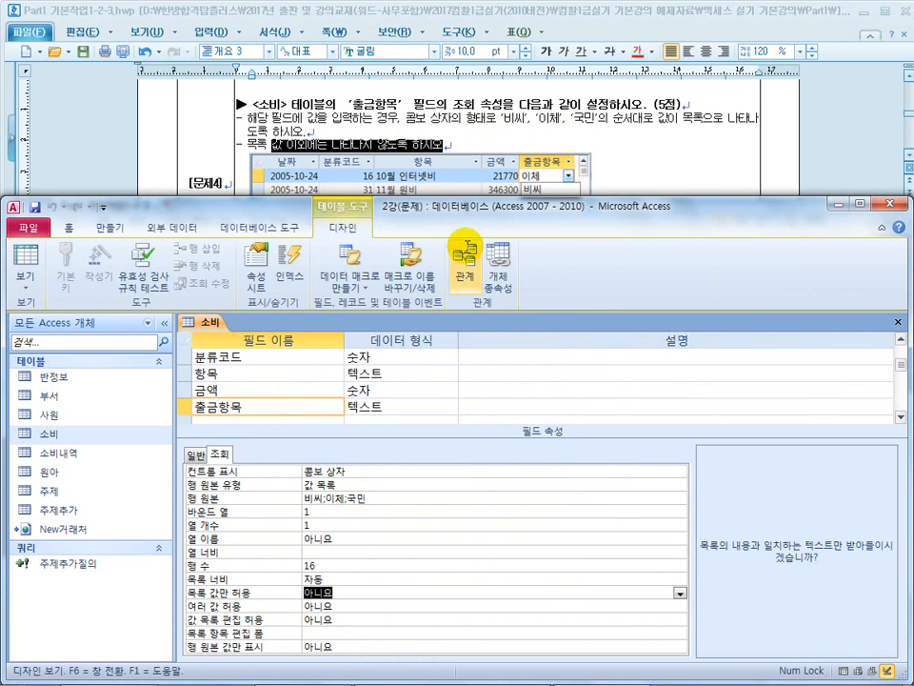
{"action": "left_click", "coordinate": [680, 593]}
{"action": "left_click", "coordinate": [661, 606]}
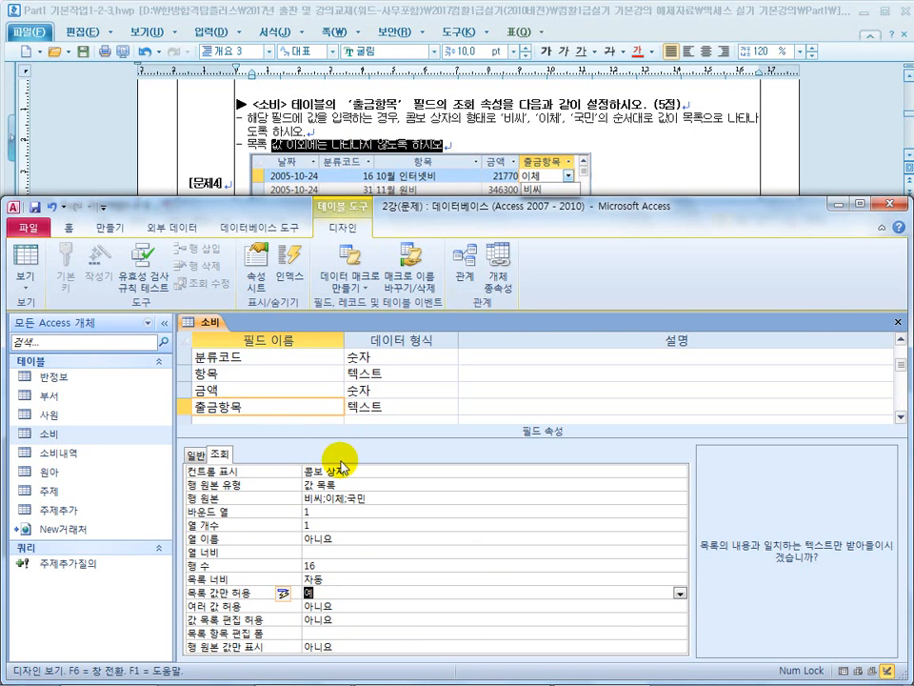
Save the 소비 table, check the first record's 출금항목 list in Datasheet view, and close the table
{"action": "left_click", "coordinate": [25, 259]}
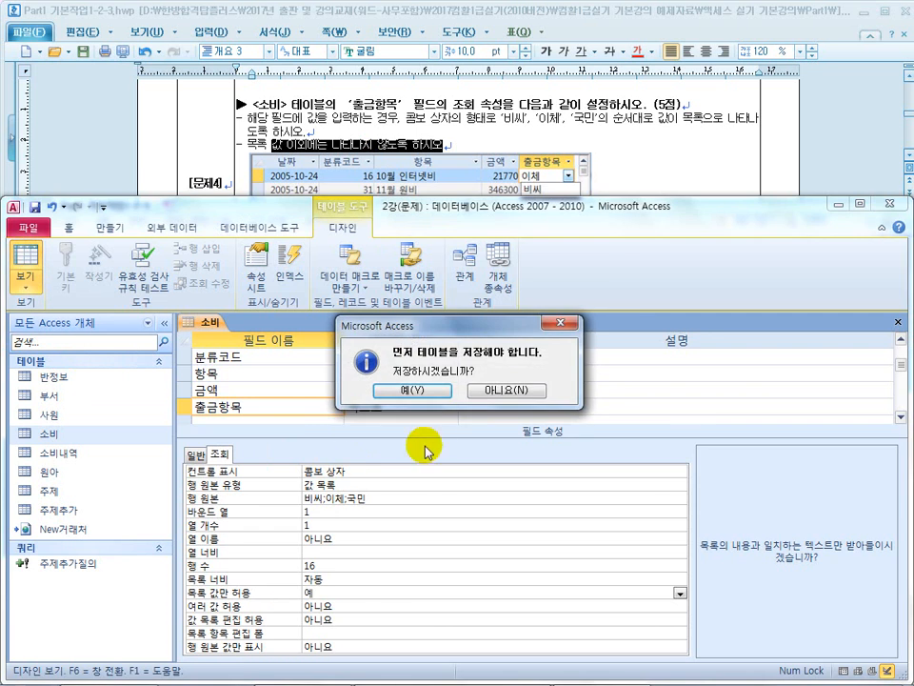
{"action": "left_click", "coordinate": [410, 390]}
{"action": "left_click", "coordinate": [561, 359]}
{"action": "left_click", "coordinate": [578, 359]}
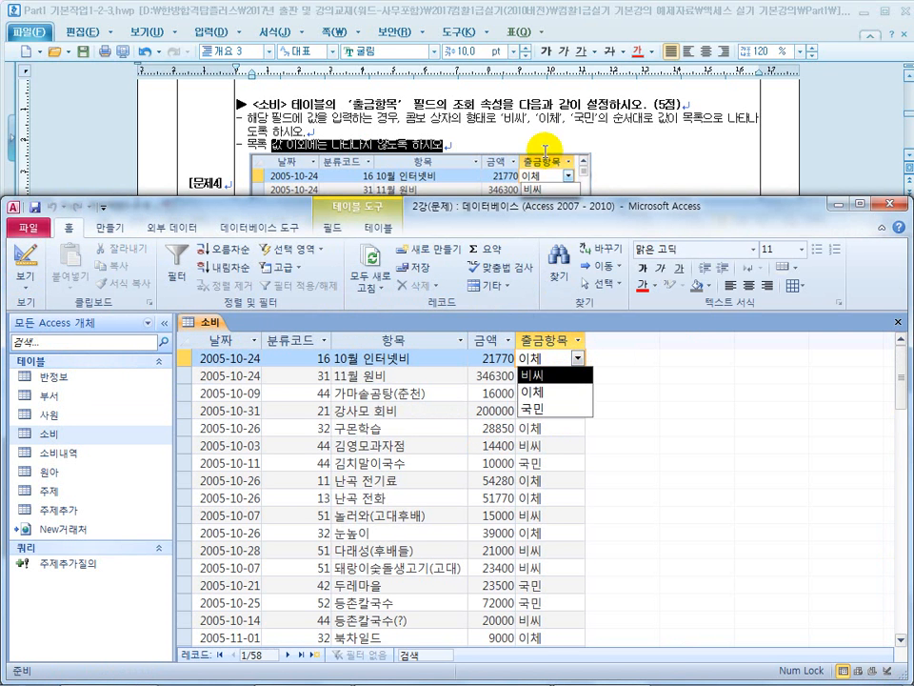
{"action": "left_click", "coordinate": [445, 189]}
{"action": "left_click", "coordinate": [898, 325]}
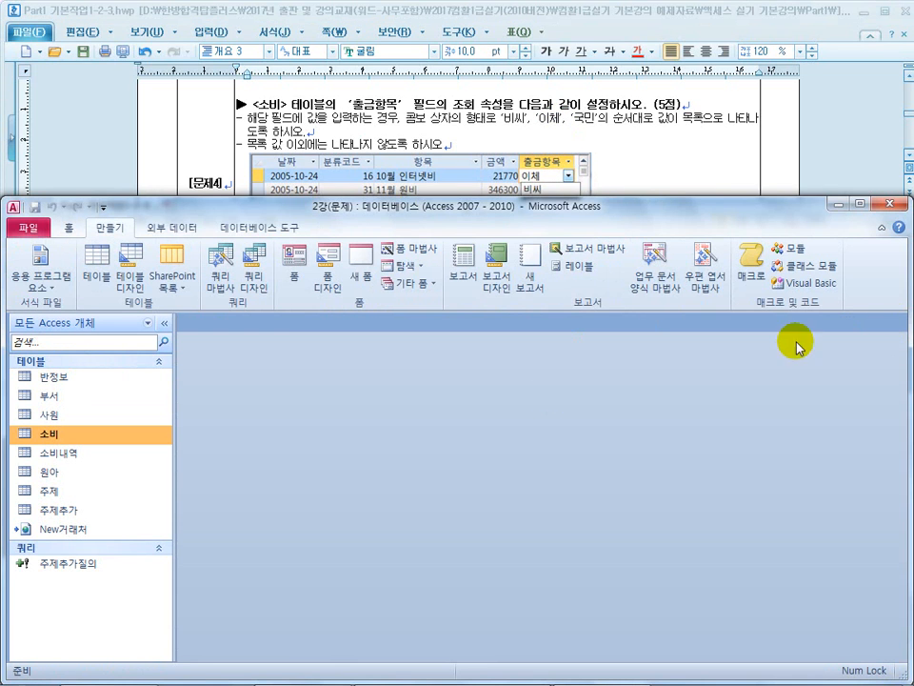
Find the 반번호 lookup requirement in 문제5 and open the 원아 table in Design view
{"action": "scroll", "coordinate": [407, 124], "scroll_direction": "down", "scroll_amount": 3}
{"action": "scroll", "coordinate": [407, 124], "scroll_direction": "down", "scroll_amount": 3}
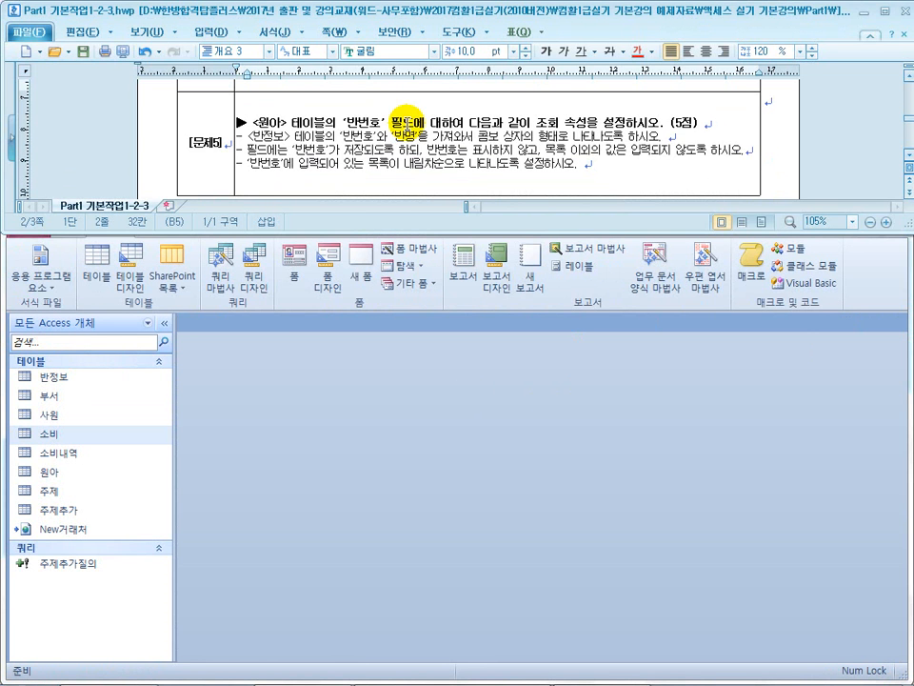
{"action": "left_click", "coordinate": [349, 119]}
{"action": "left_click_drag", "start_coordinate": [348, 119], "coordinate": [425, 120]}
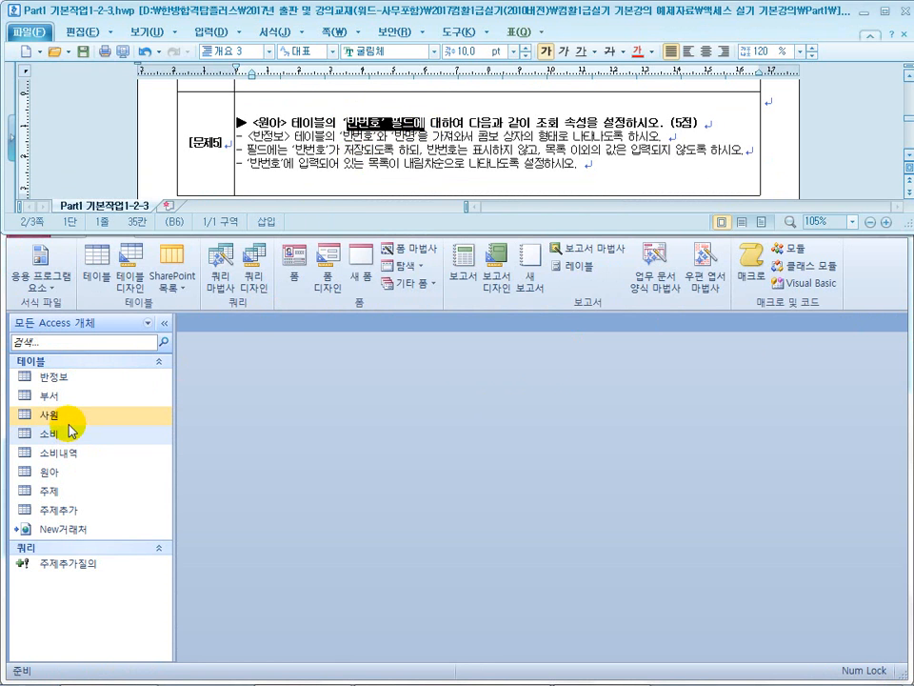
{"action": "right_click", "coordinate": [59, 471]}
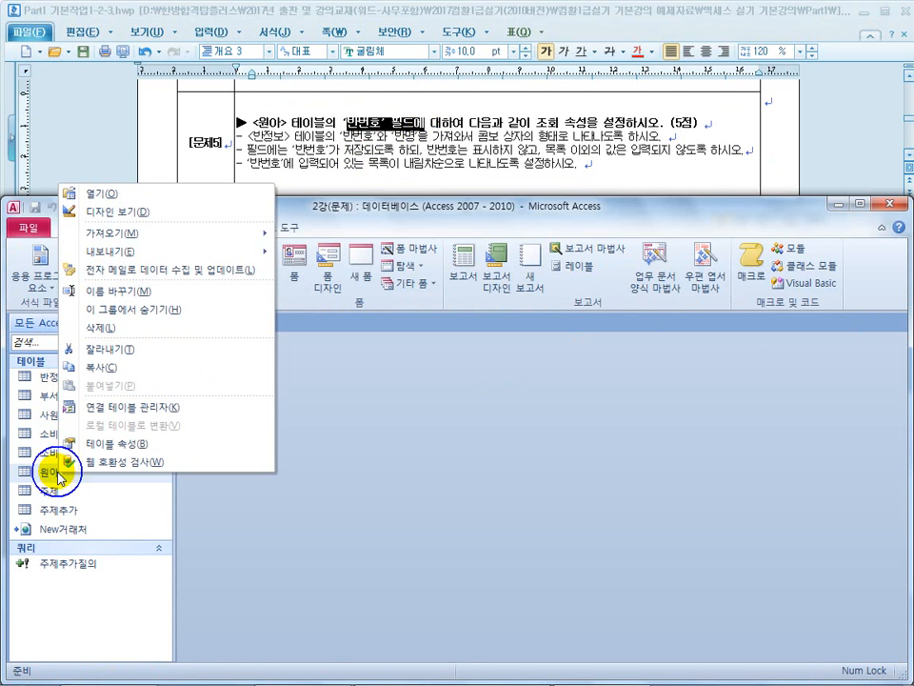
{"action": "left_click", "coordinate": [150, 211]}
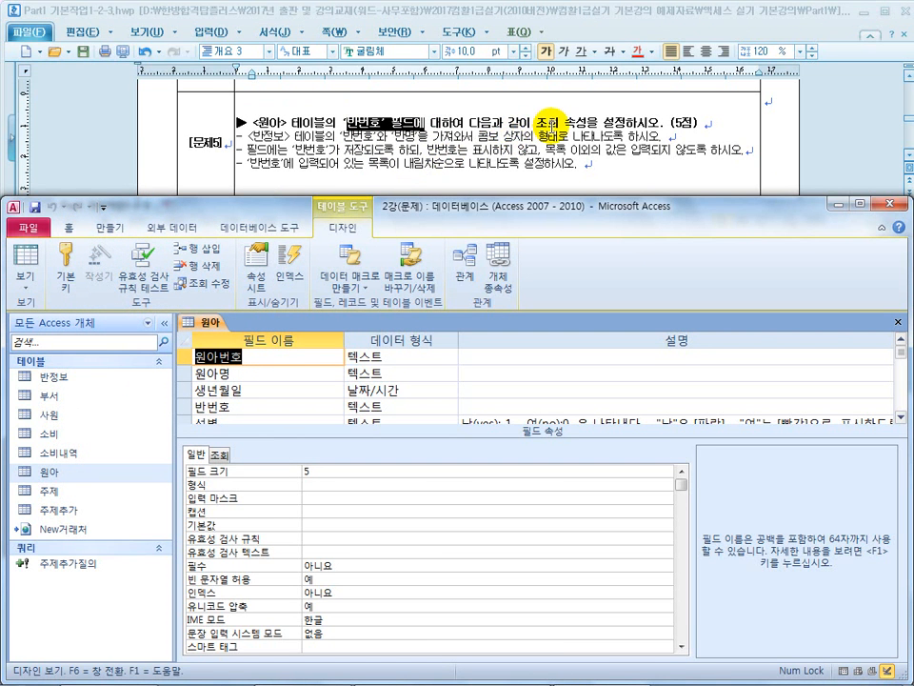
Set the 원아번호 field's lookup display control to 콤보 상자 and its row source type to 테이블/쿼리
{"action": "left_click_drag", "start_coordinate": [603, 123], "coordinate": [520, 123]}
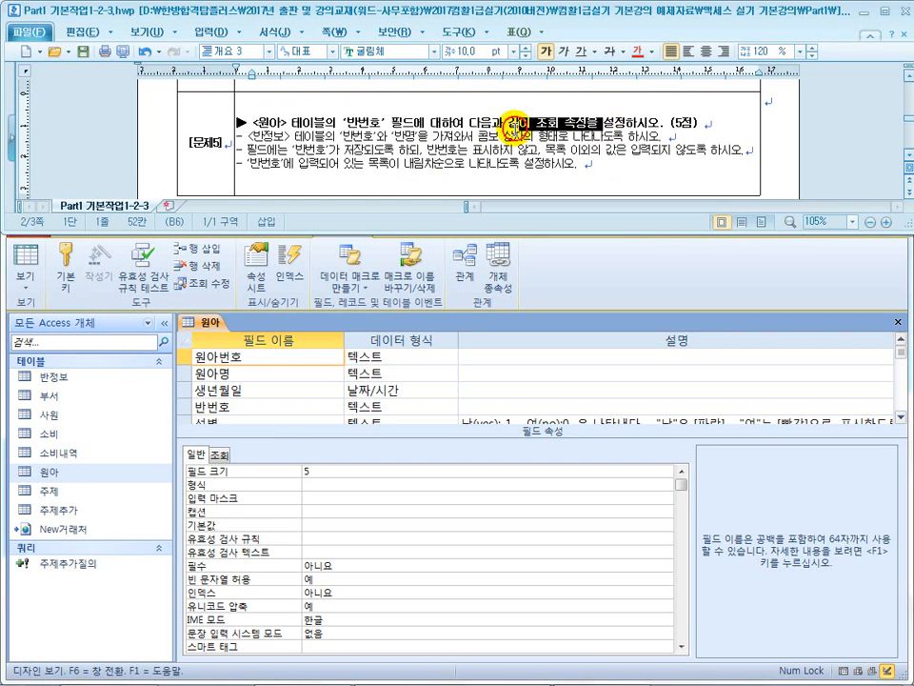
{"action": "left_click", "coordinate": [219, 458]}
{"action": "left_click", "coordinate": [400, 470]}
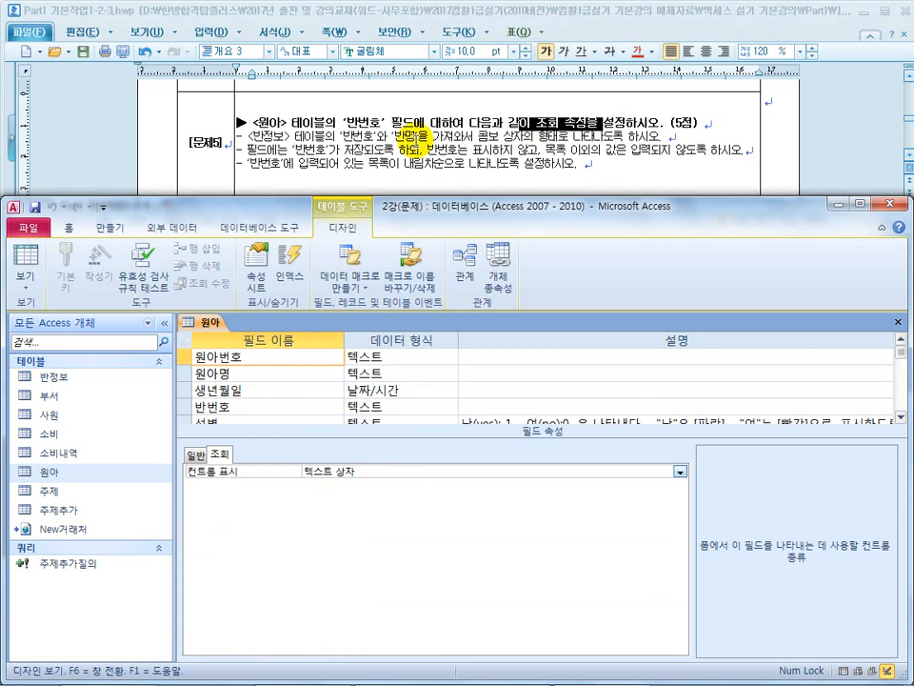
{"action": "left_click", "coordinate": [680, 471]}
{"action": "left_click", "coordinate": [611, 508]}
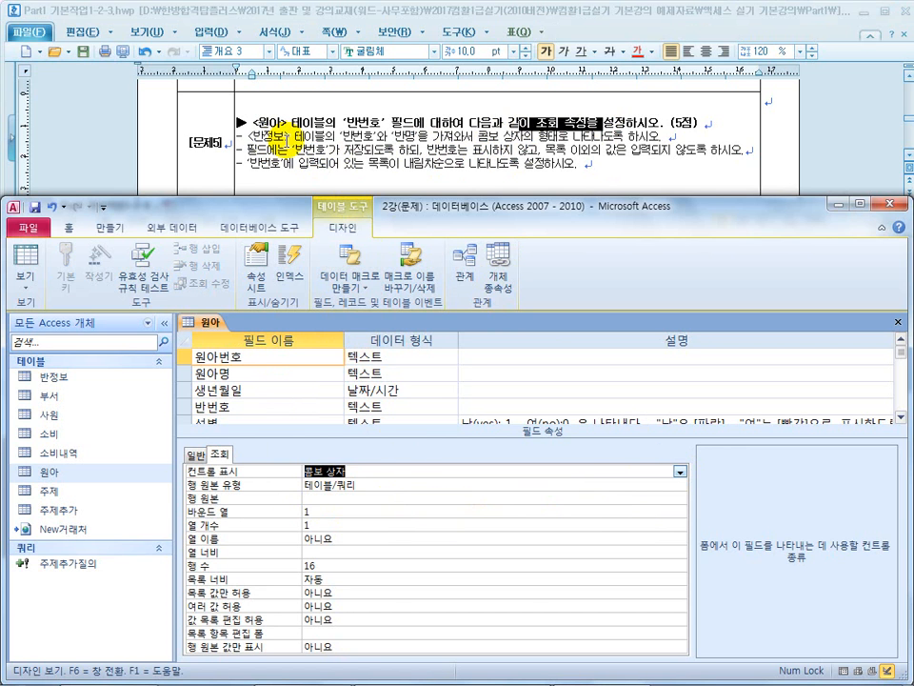
{"action": "left_click", "coordinate": [354, 486]}
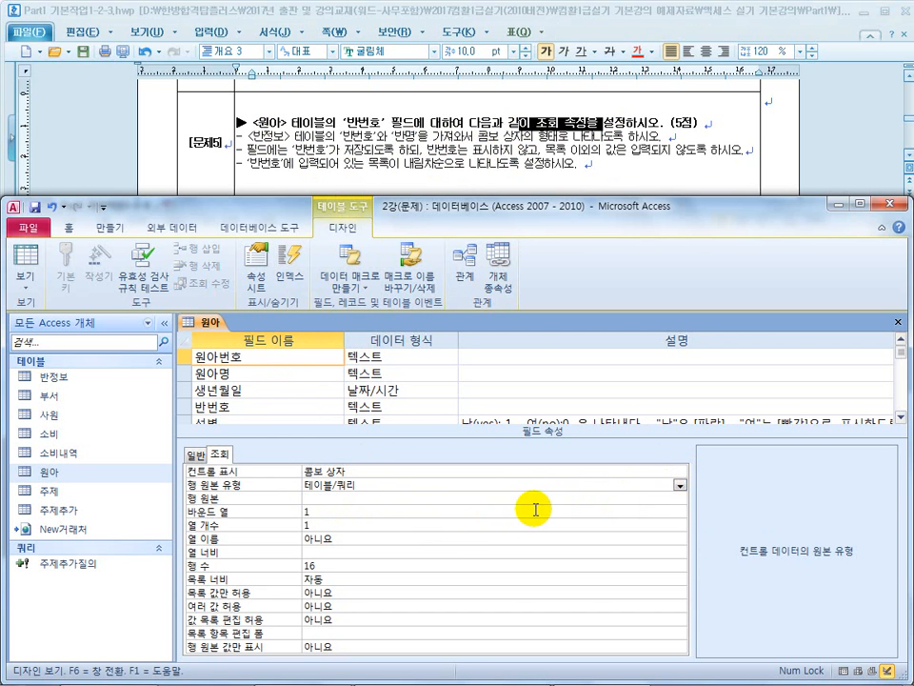
{"action": "left_click", "coordinate": [396, 496]}
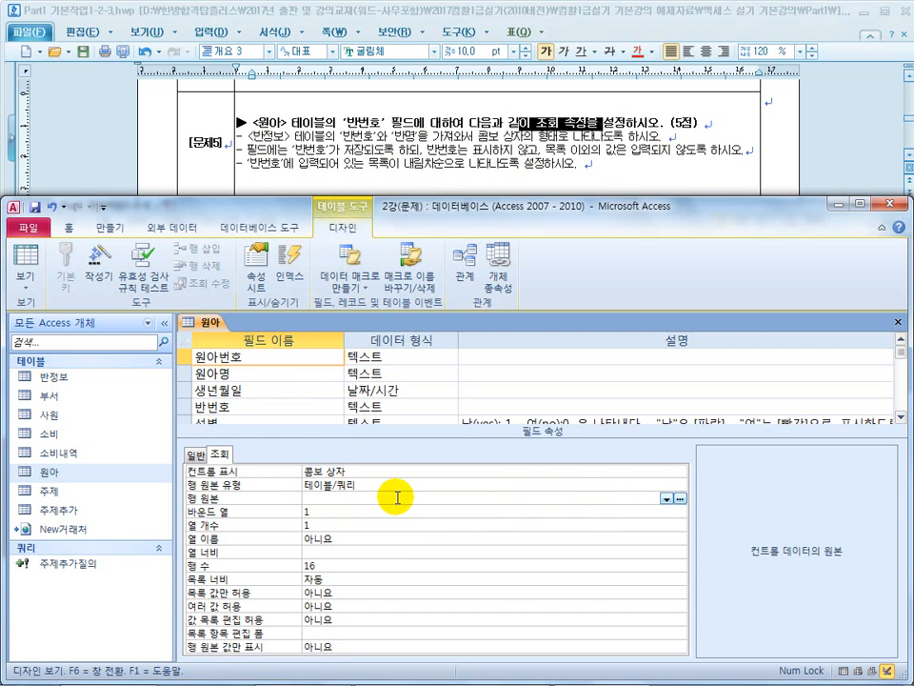
{"action": "left_click", "coordinate": [620, 487]}
{"action": "left_click", "coordinate": [678, 485]}
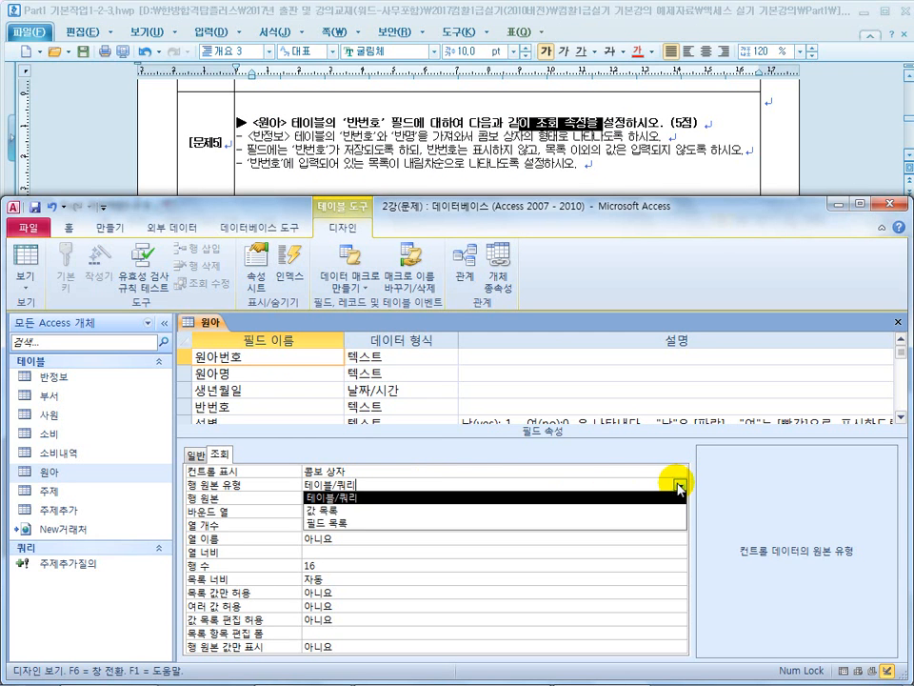
{"action": "left_click", "coordinate": [658, 496]}
Start a row source query on the 반정보 table and add its 반번호 and 반명 fields
{"action": "left_click", "coordinate": [347, 498]}
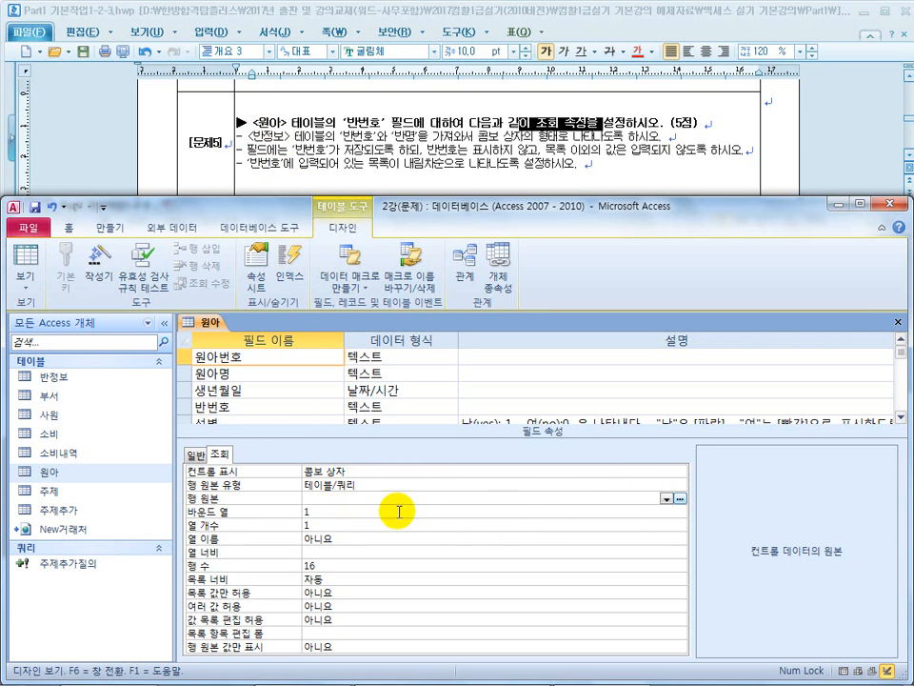
{"action": "left_click", "coordinate": [680, 498]}
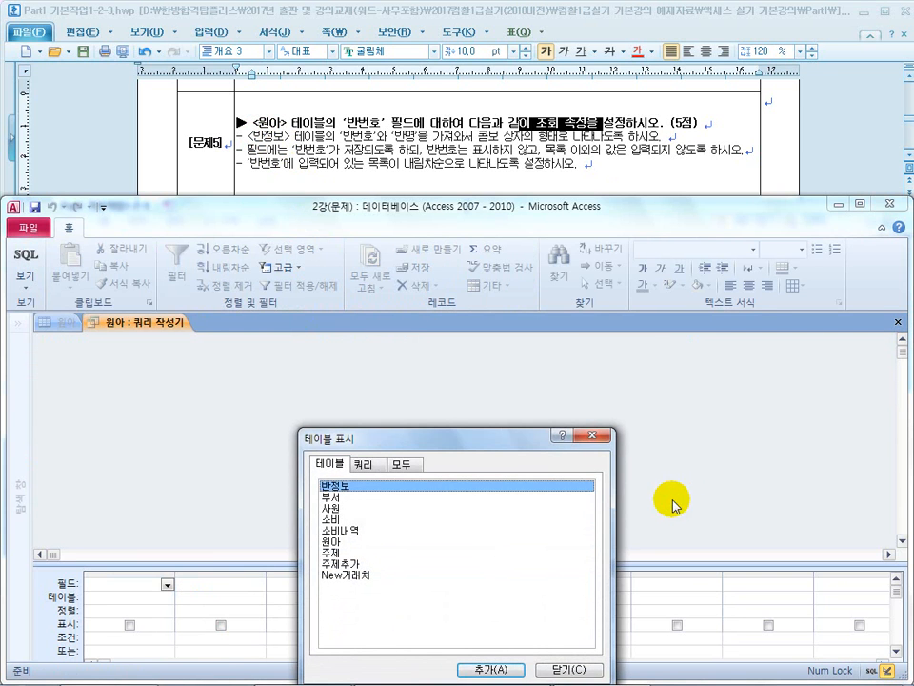
{"action": "double_click", "coordinate": [355, 486]}
{"action": "left_click_drag", "start_coordinate": [420, 440], "coordinate": [395, 253]}
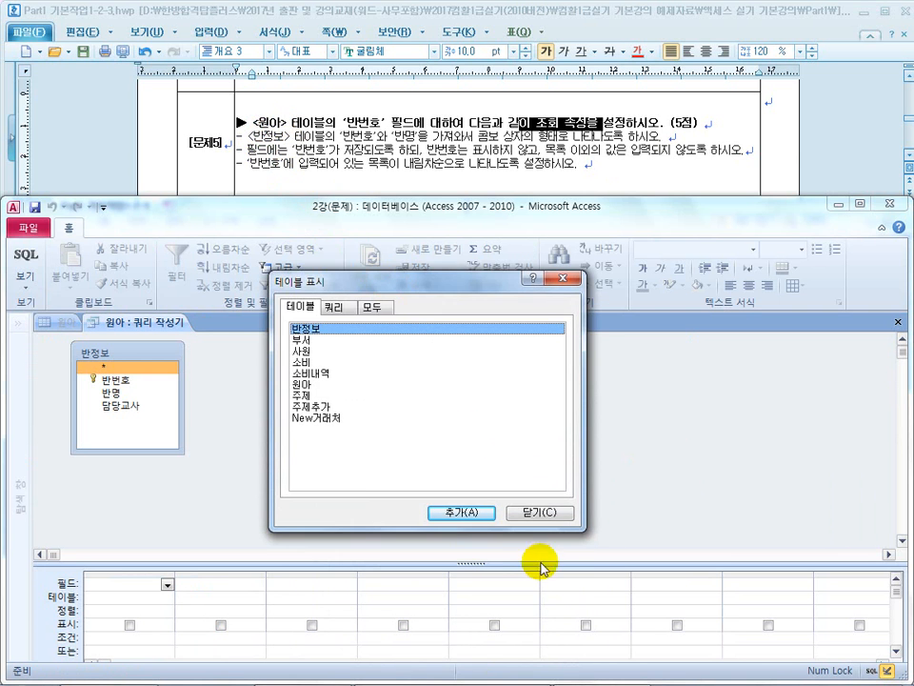
{"action": "left_click", "coordinate": [538, 512]}
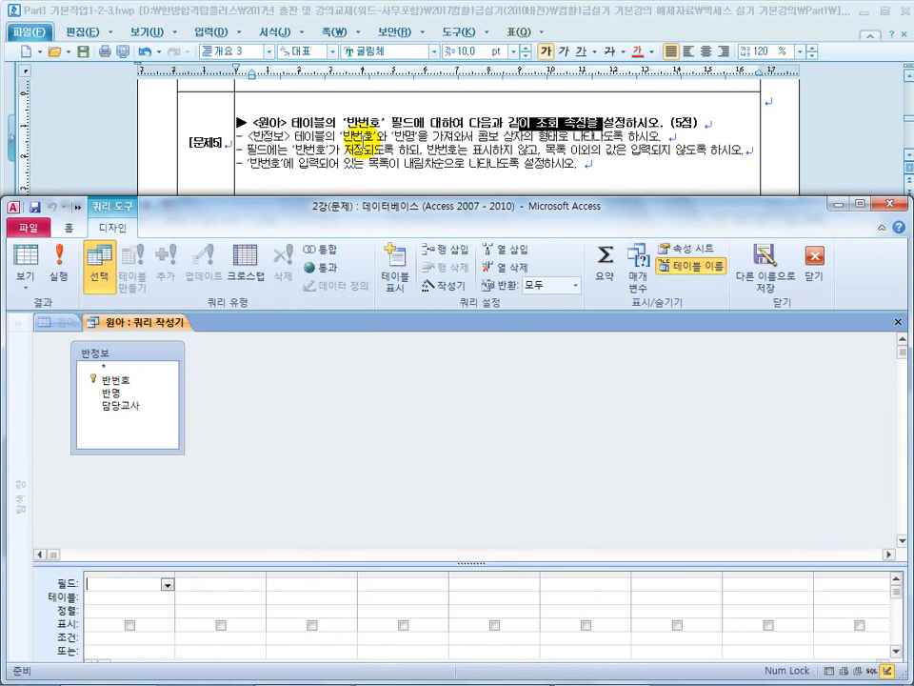
{"action": "left_click", "coordinate": [120, 381]}
{"action": "double_click", "coordinate": [123, 384]}
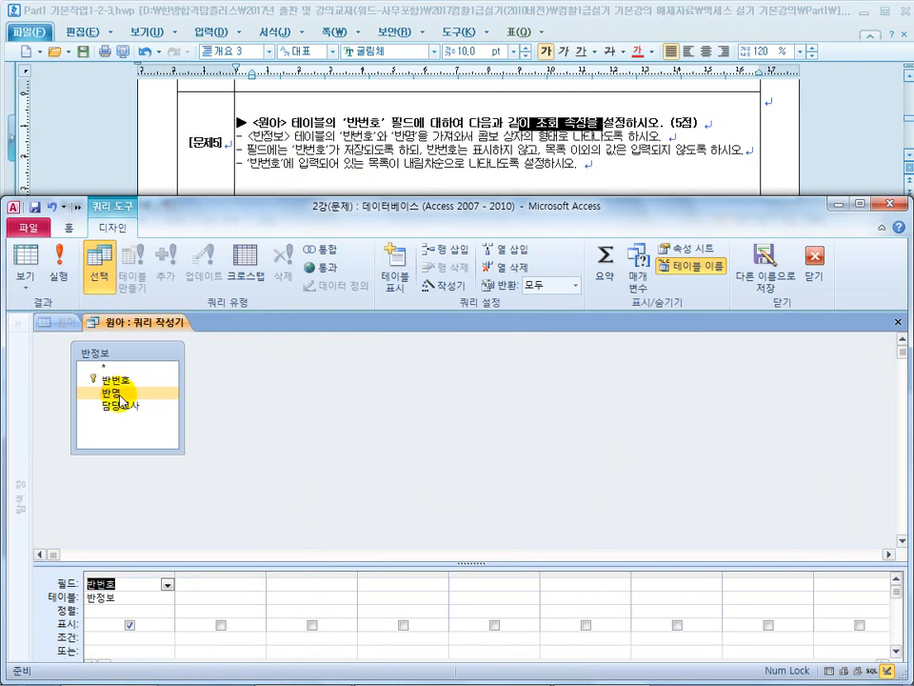
{"action": "double_click", "coordinate": [123, 393]}
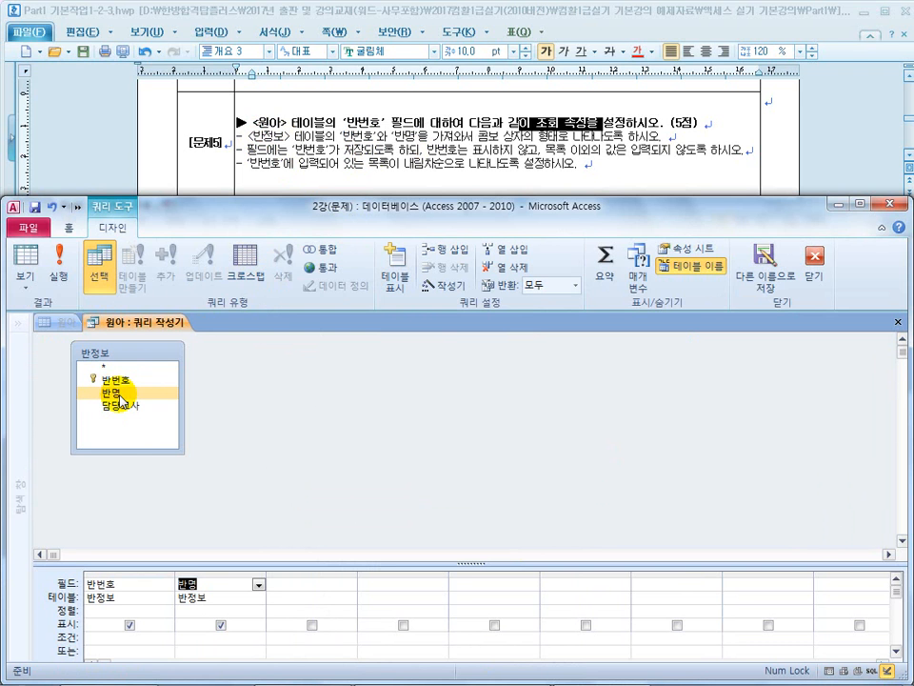
Close and save the query as the 원아번호 lookup's row source, and review the 반정보 table and its fields in the SQL
{"action": "left_click", "coordinate": [810, 259]}
{"action": "left_click", "coordinate": [360, 341]}
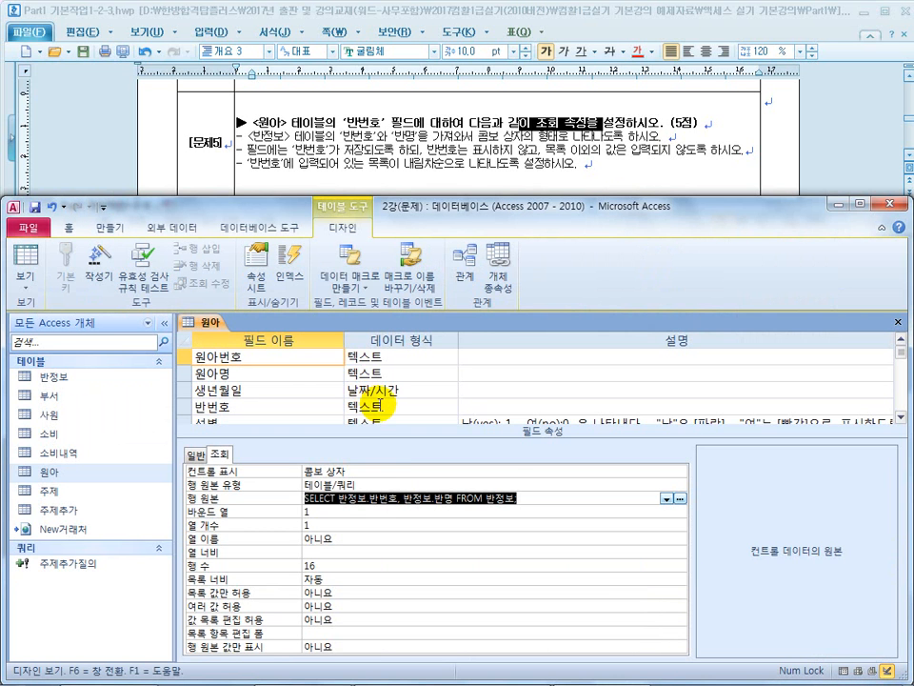
{"action": "left_click_drag", "start_coordinate": [367, 502], "coordinate": [348, 502]}
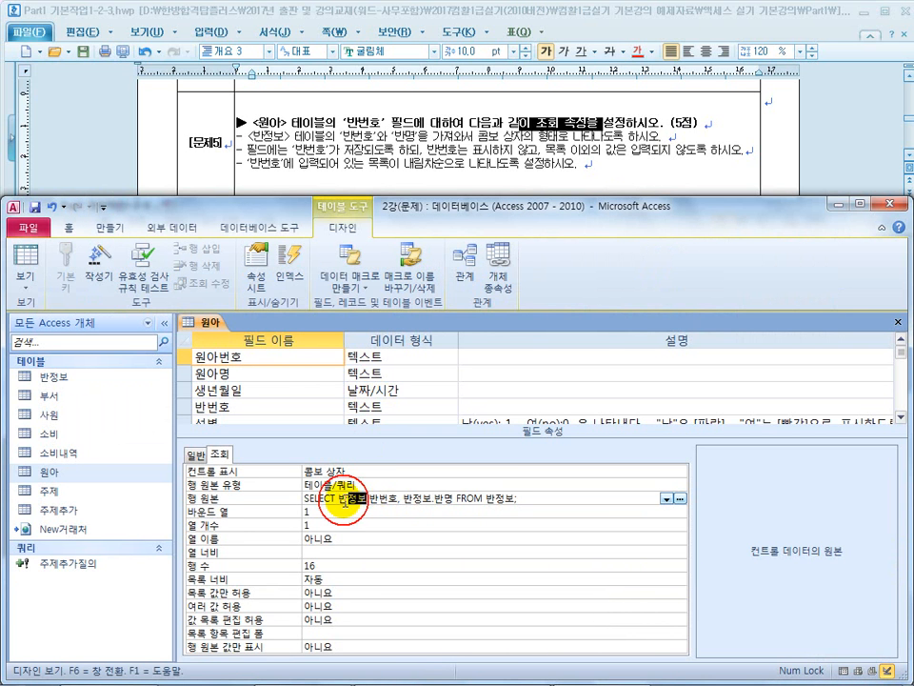
{"action": "left_click_drag", "start_coordinate": [515, 498], "coordinate": [481, 505]}
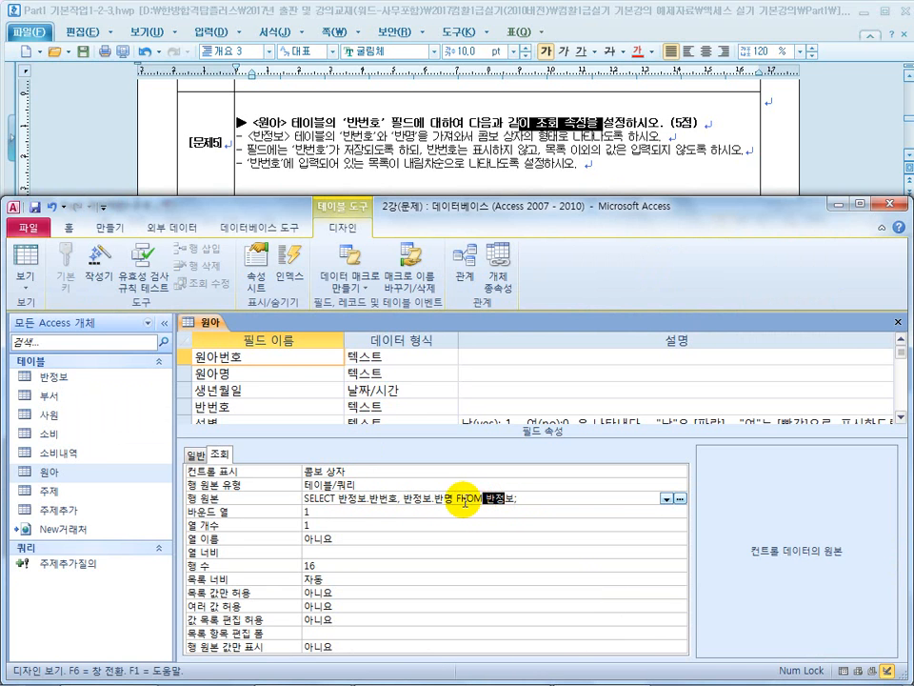
{"action": "left_click_drag", "start_coordinate": [401, 500], "coordinate": [389, 501]}
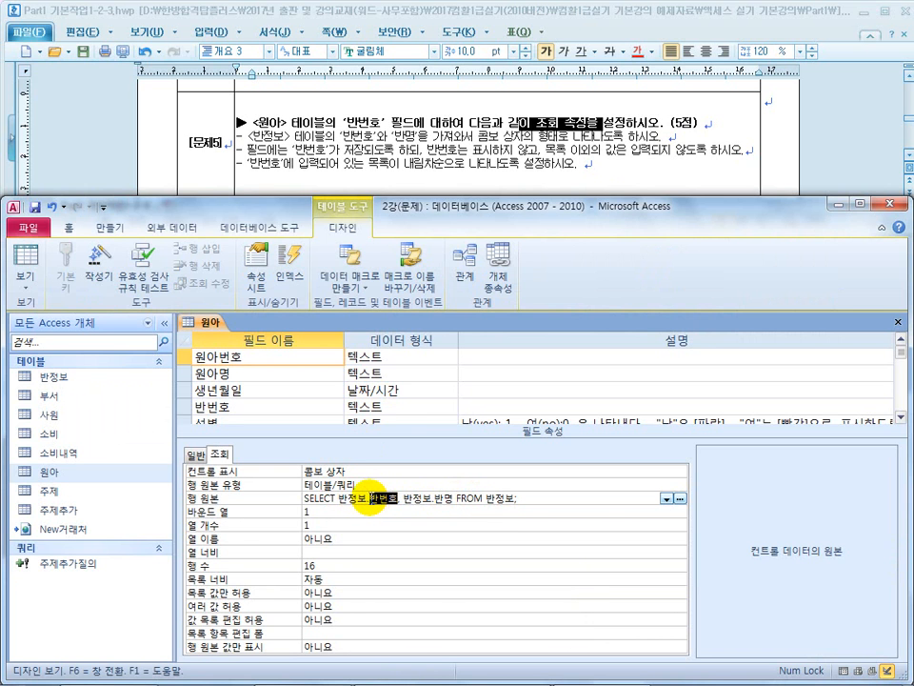
{"action": "key", "text": "Right"}
{"action": "type", "text": ","}
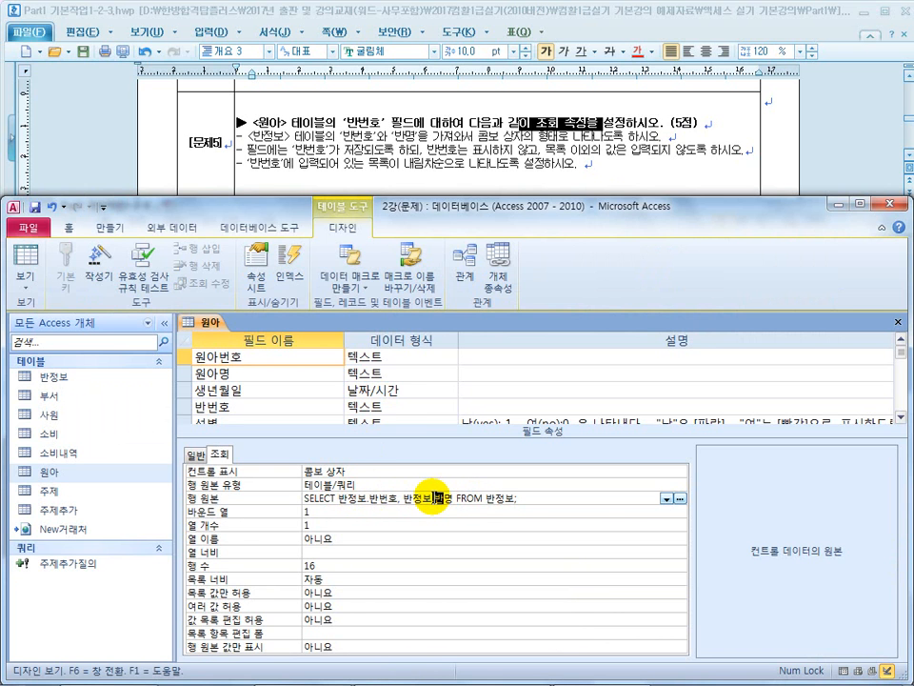
Compare the requirement to store 반번호 with the bound column, and try 2 as the 원아번호 lookup's bound column
{"action": "left_click_drag", "start_coordinate": [337, 152], "coordinate": [299, 149]}
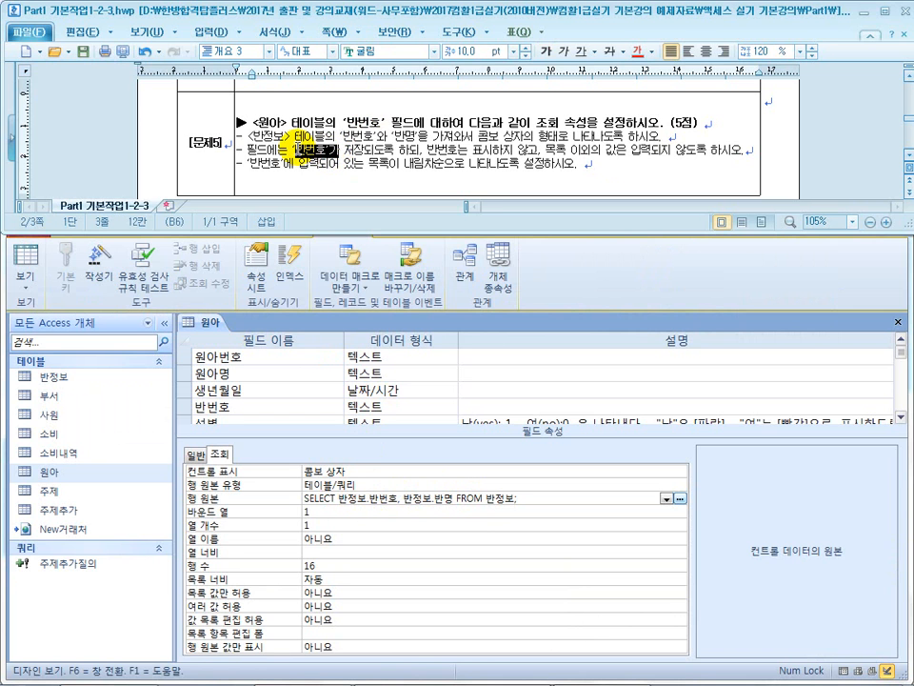
{"action": "left_click", "coordinate": [379, 497]}
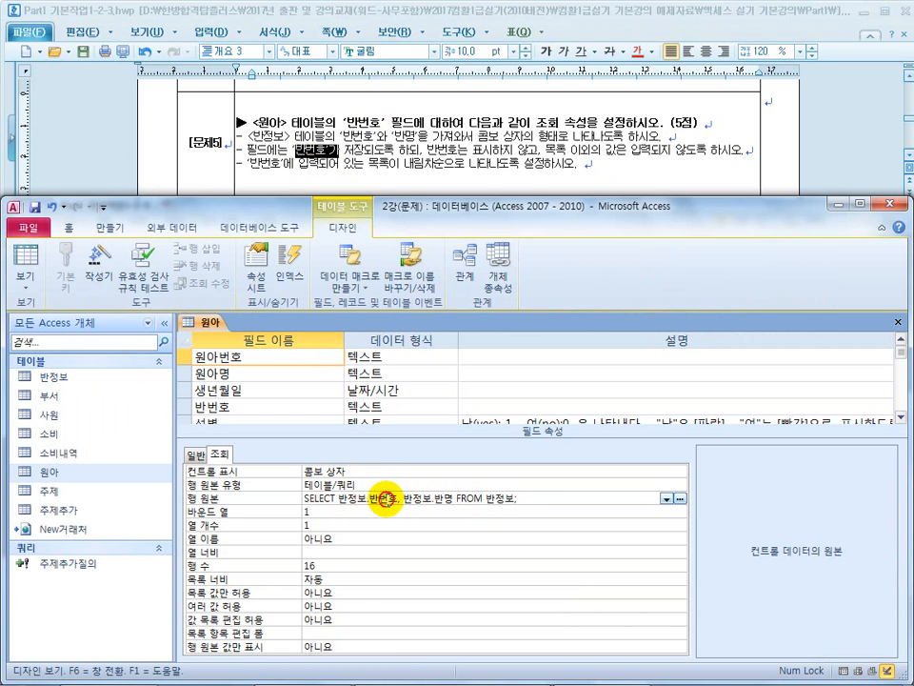
{"action": "left_click", "coordinate": [288, 513]}
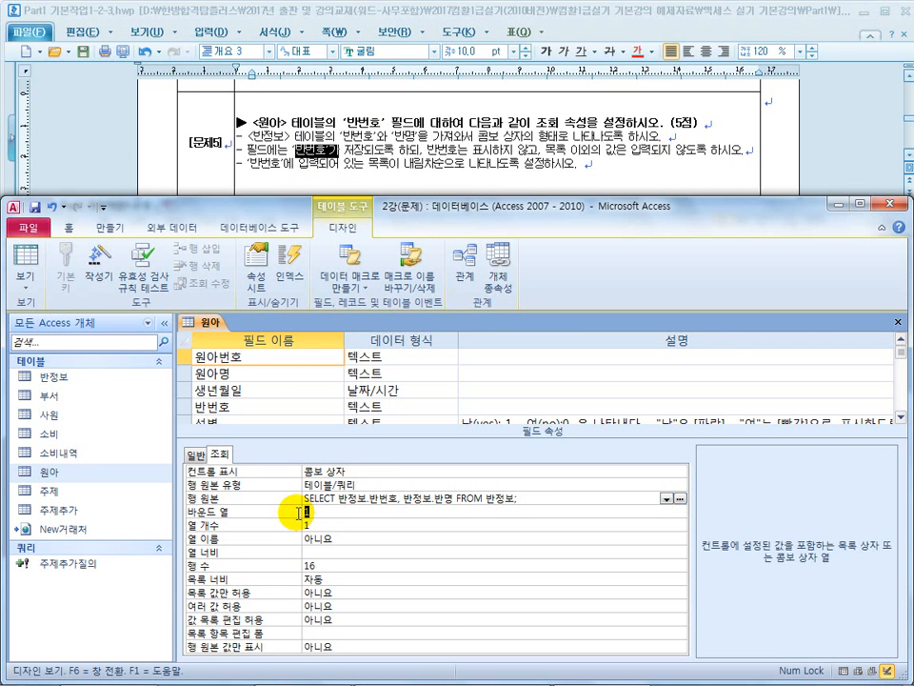
{"action": "left_click_drag", "start_coordinate": [455, 497], "coordinate": [404, 497]}
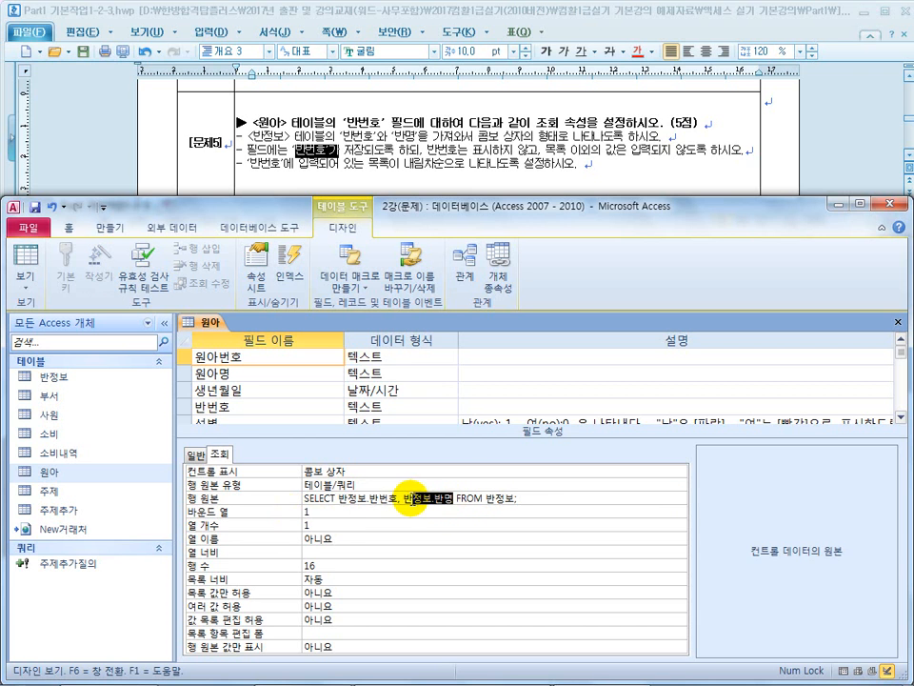
{"action": "left_click", "coordinate": [291, 515]}
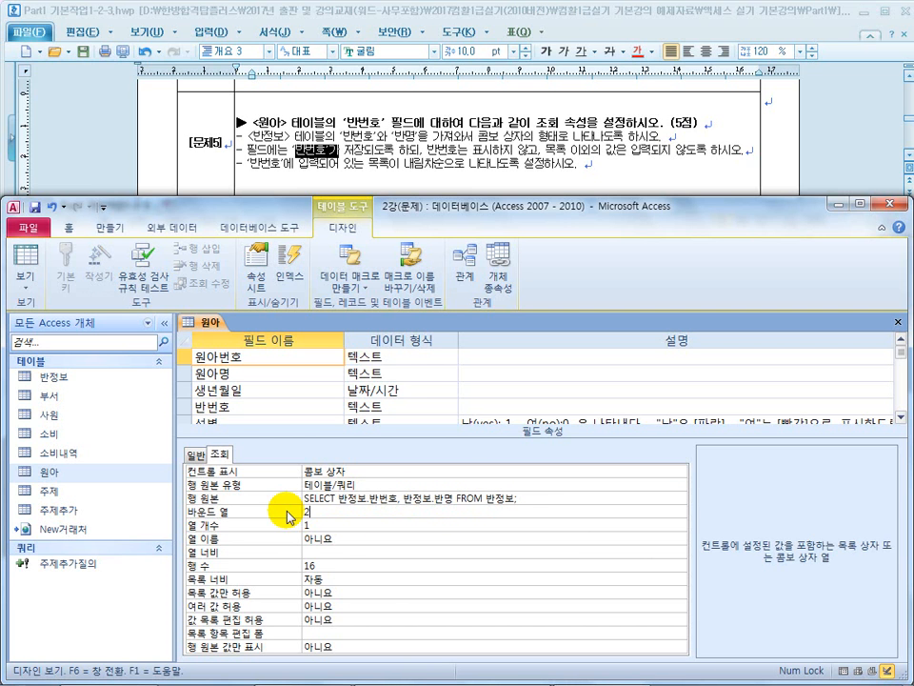
{"action": "type", "text": "2"}
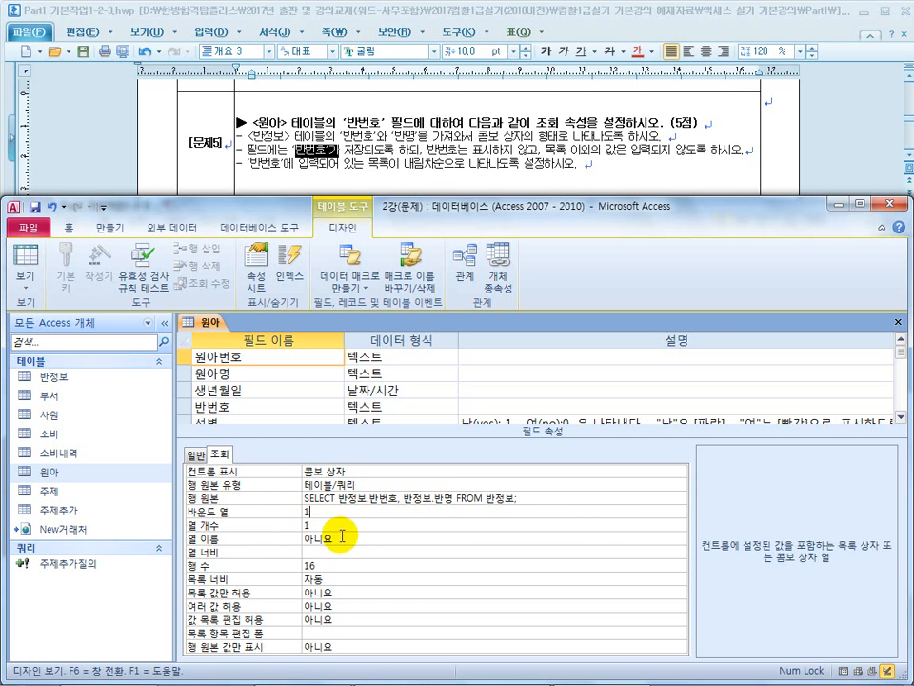
Set the 원아번호 lookup's column count to 2 and check it against the requirement to hide 반번호
{"action": "left_click", "coordinate": [370, 525]}
{"action": "type", "text": "2"}
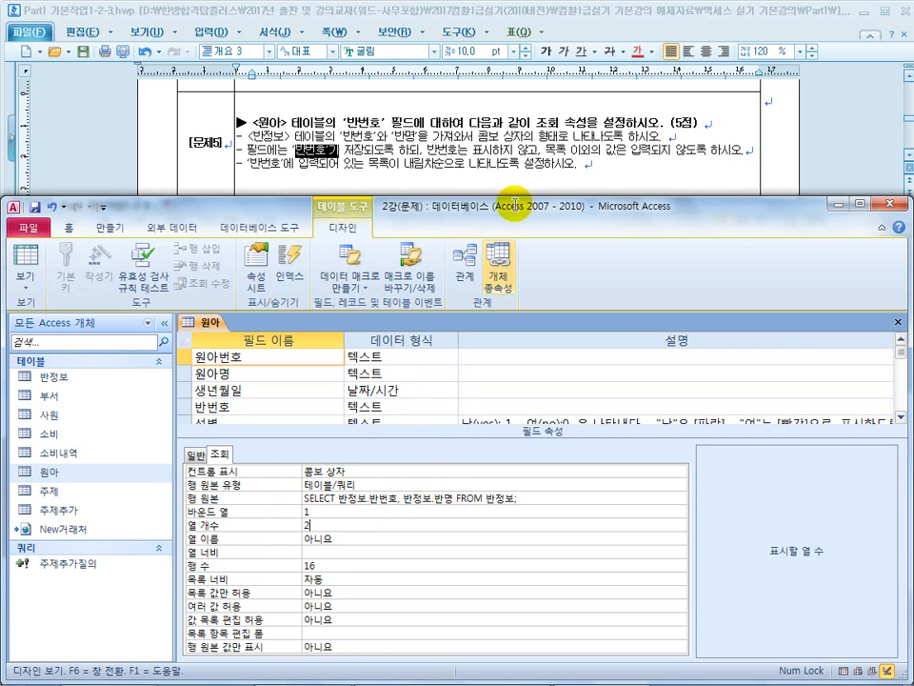
{"action": "left_click_drag", "start_coordinate": [426, 150], "coordinate": [526, 149]}
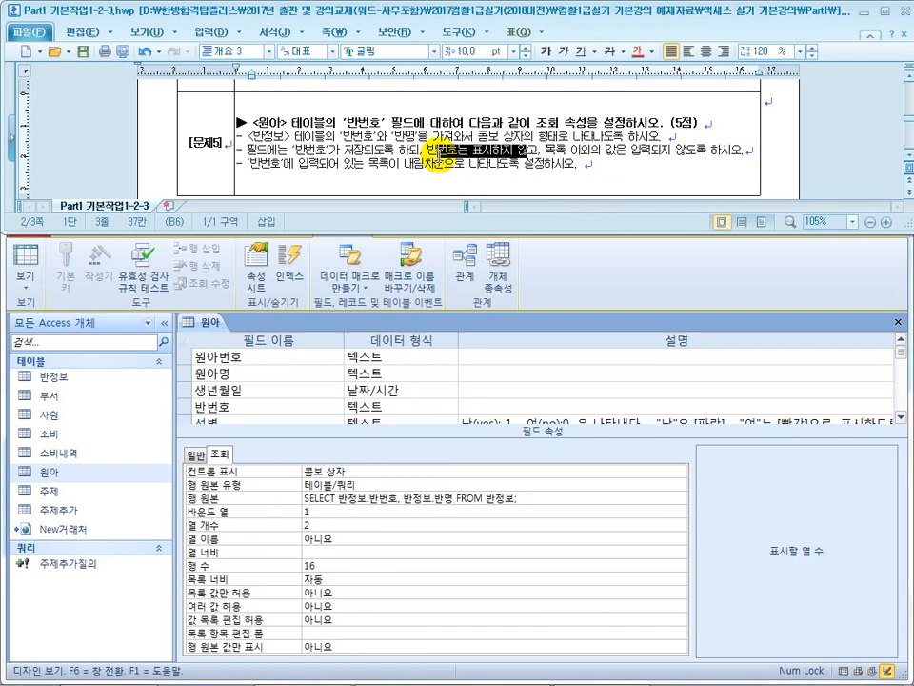
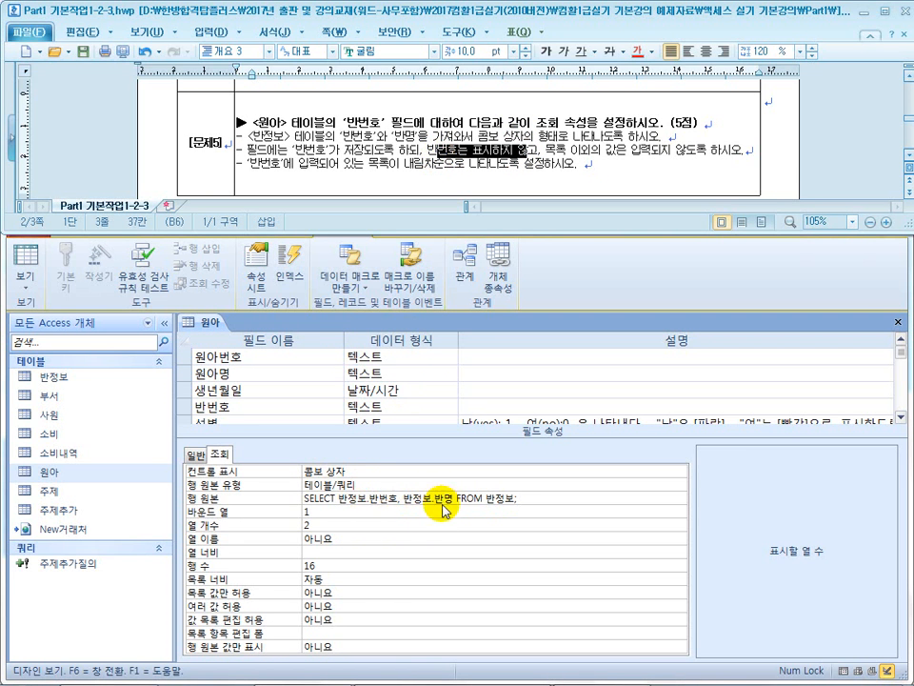
{"action": "left_click", "coordinate": [315, 551]}
{"action": "double_click", "coordinate": [320, 525]}
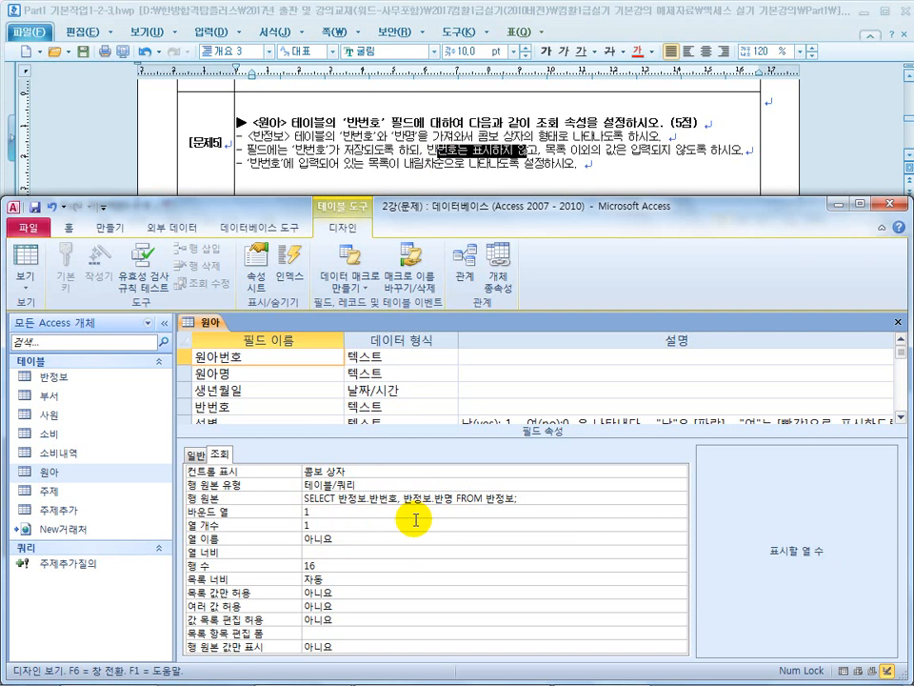
{"action": "key", "text": "Return"}
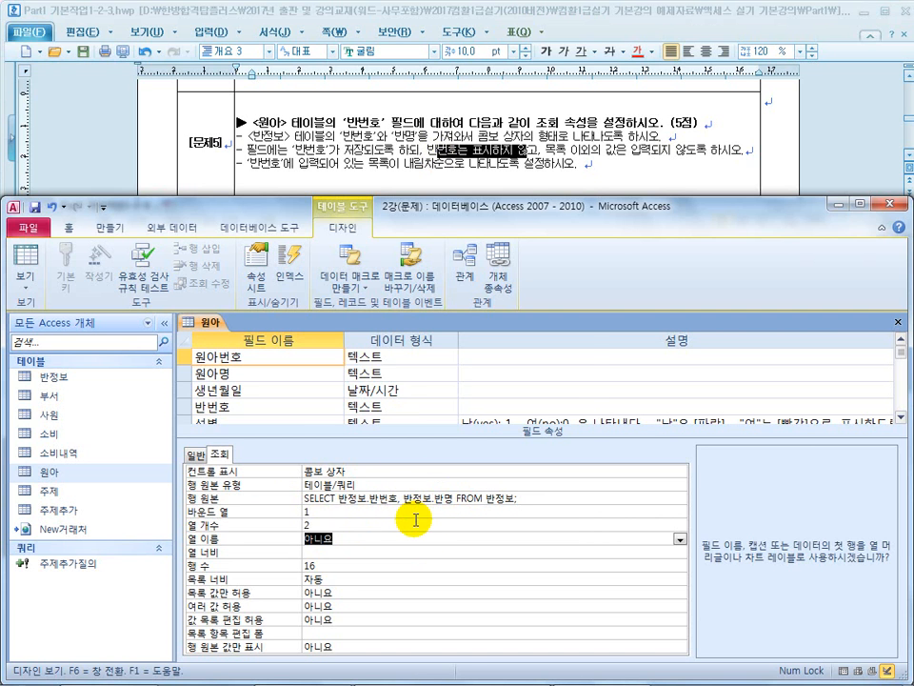
Save the 원아 table and check the first record's 반번호 cell in Datasheet view
{"action": "left_click", "coordinate": [22, 259]}
{"action": "left_click", "coordinate": [368, 398]}
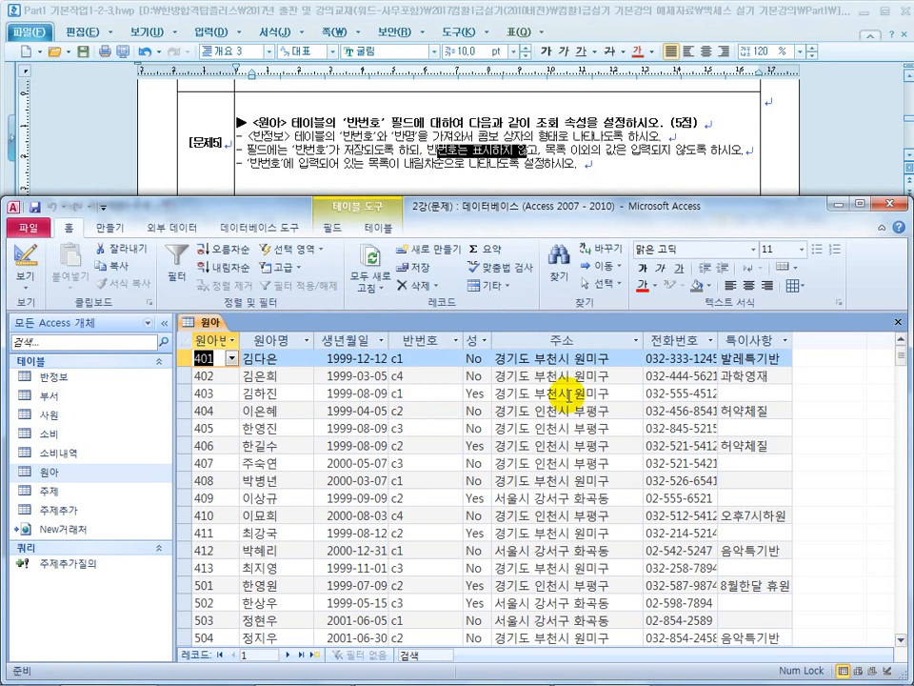
{"action": "left_click", "coordinate": [438, 361]}
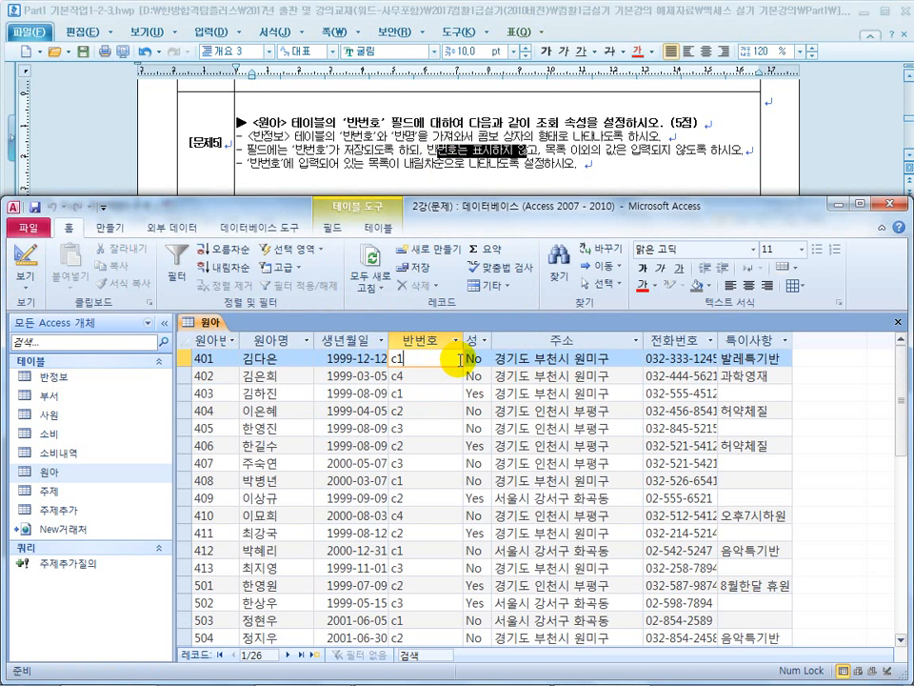
Reset the 원아번호 field's lookup display control to 텍스트 상자 in Design view
{"action": "left_click", "coordinate": [23, 255]}
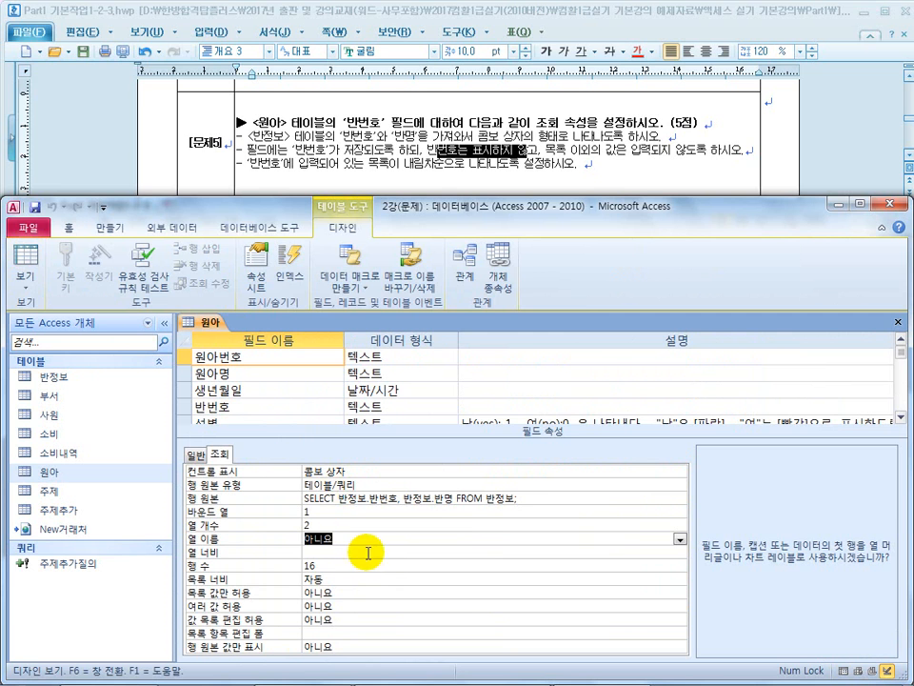
{"action": "left_click", "coordinate": [455, 469]}
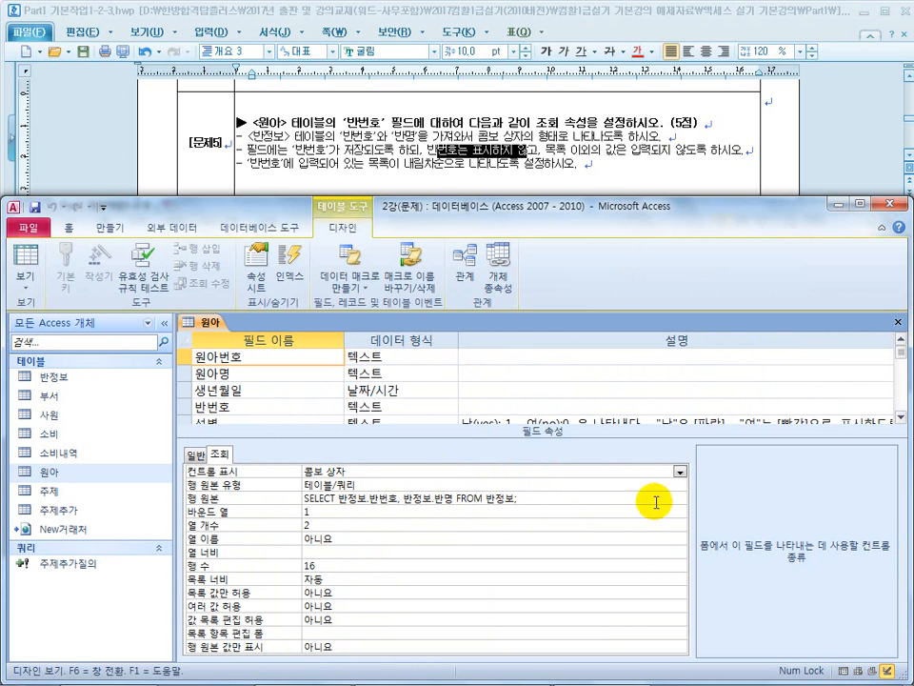
{"action": "left_click", "coordinate": [680, 471]}
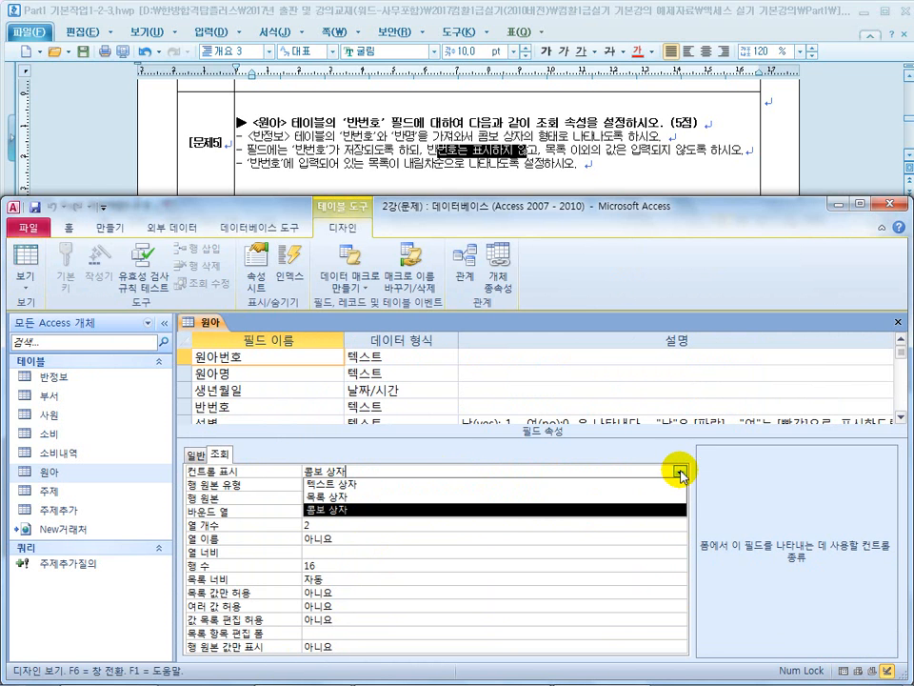
{"action": "key", "text": "Up"}
{"action": "key", "text": "Up"}
{"action": "key", "text": "Return"}
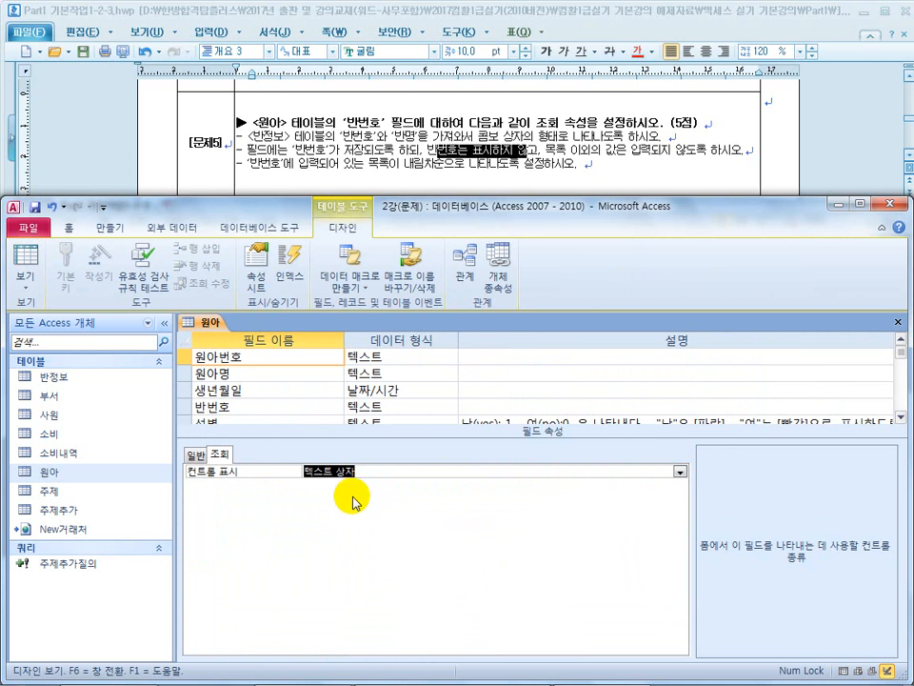
{"action": "left_click", "coordinate": [253, 408]}
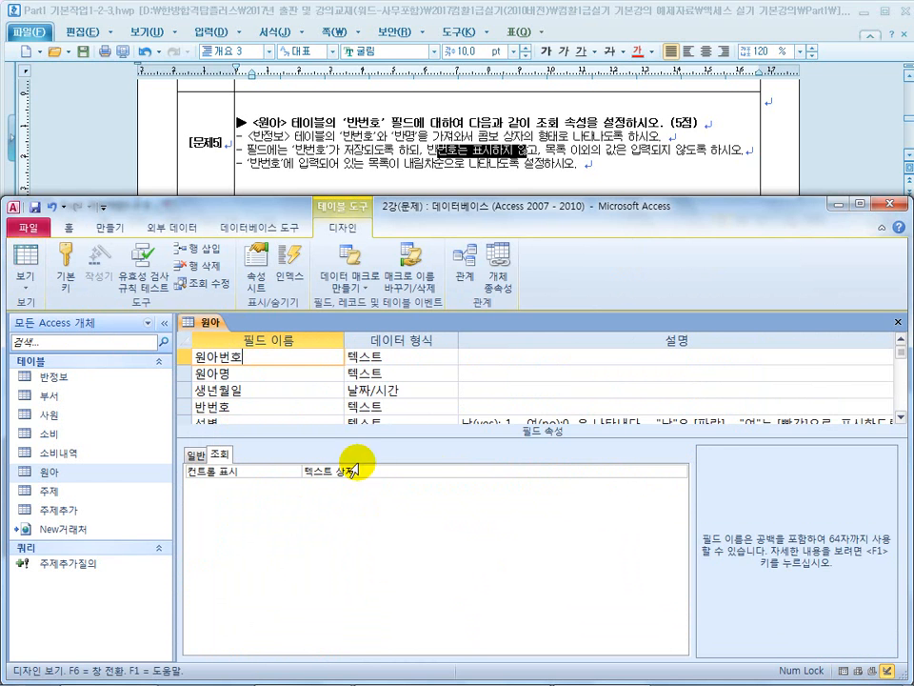
{"action": "left_click", "coordinate": [393, 471]}
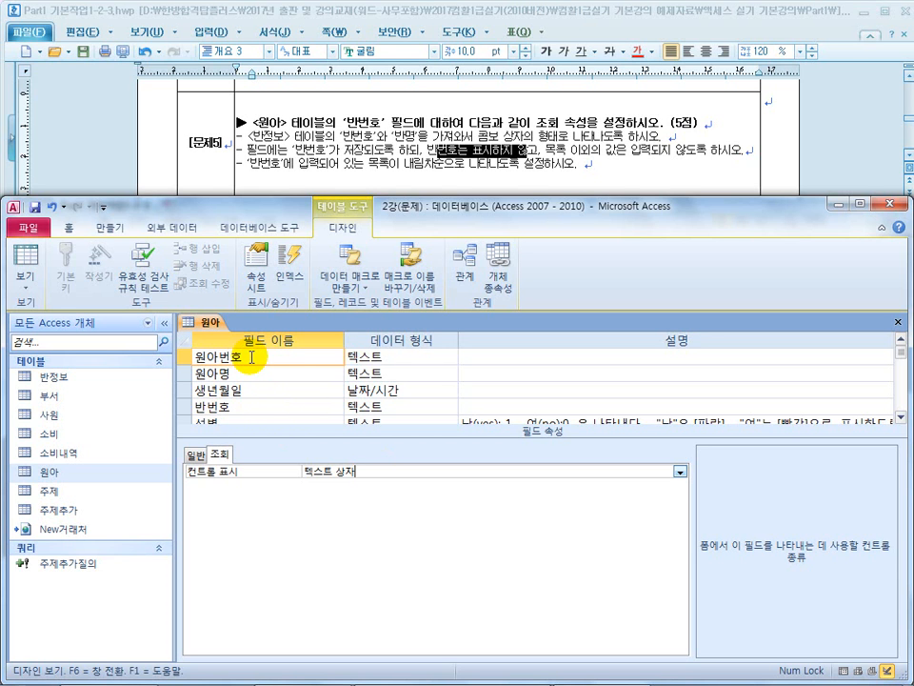
Set the 반번호 field's lookup display control to 콤보 상자
{"action": "left_click", "coordinate": [259, 406]}
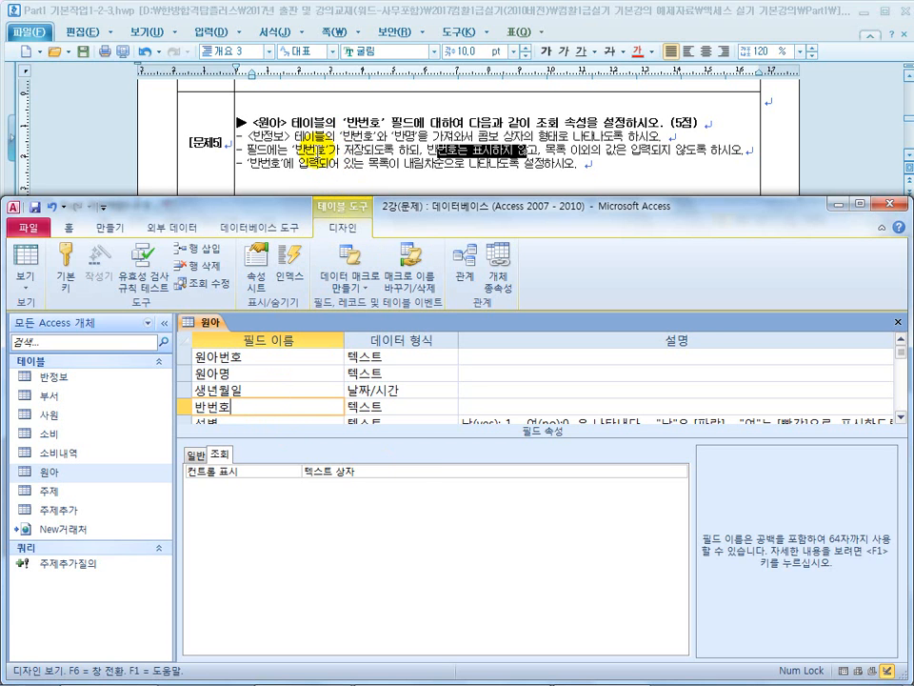
{"action": "left_click", "coordinate": [414, 471]}
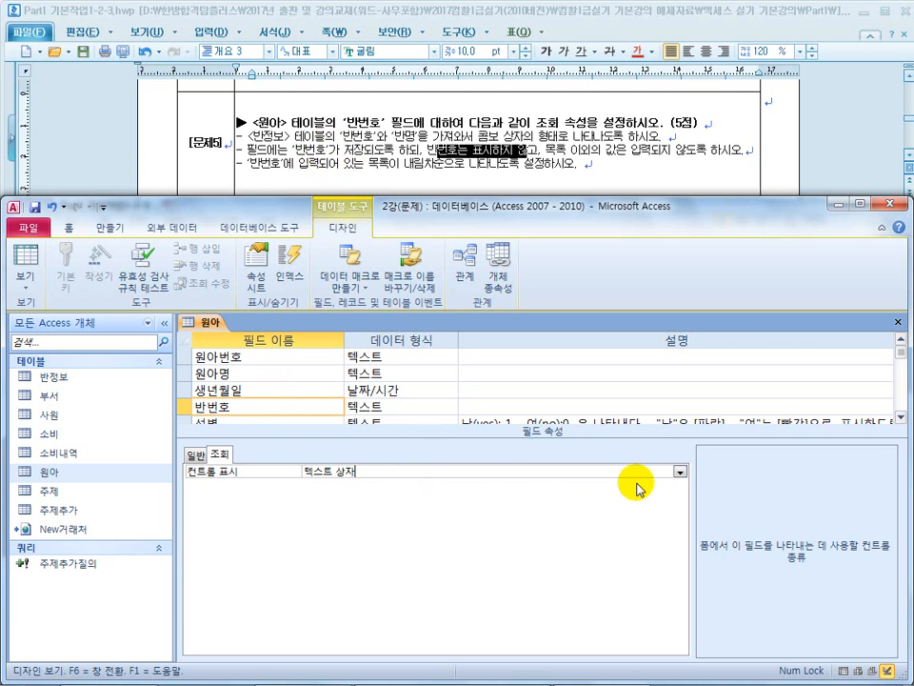
{"action": "left_click", "coordinate": [680, 472]}
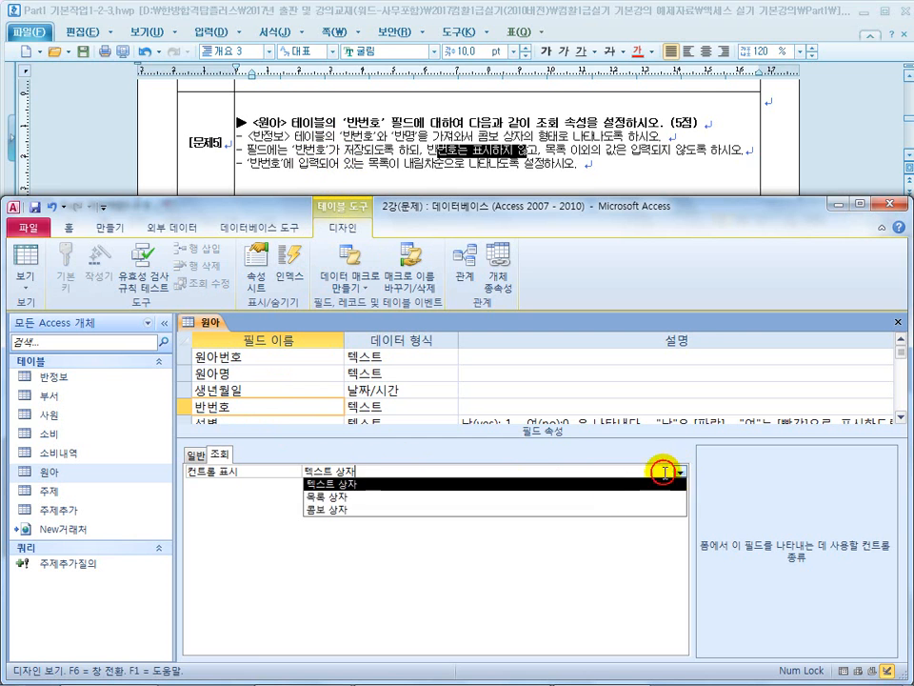
{"action": "left_click", "coordinate": [603, 512]}
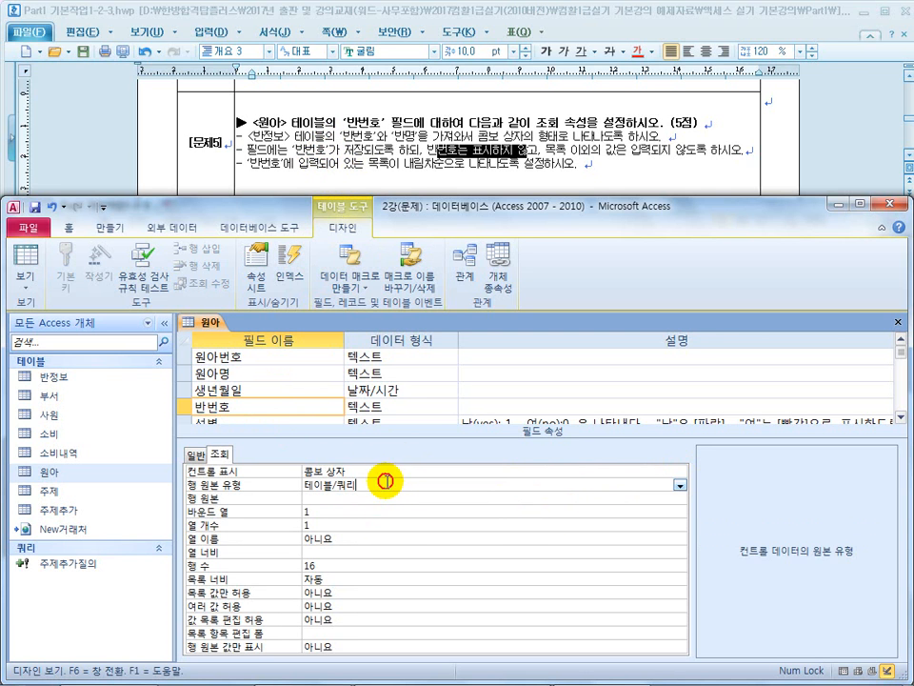
Build the 반번호 lookup's row source as a query on 반정보 with the 반번호 and 반명 fields, and save it
{"action": "left_click", "coordinate": [410, 499]}
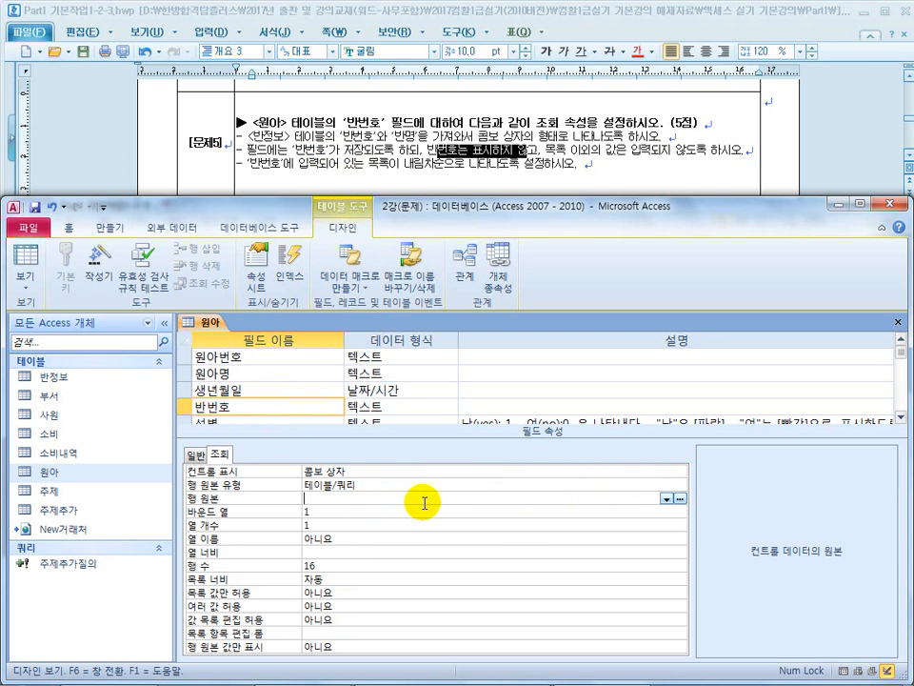
{"action": "left_click", "coordinate": [674, 497]}
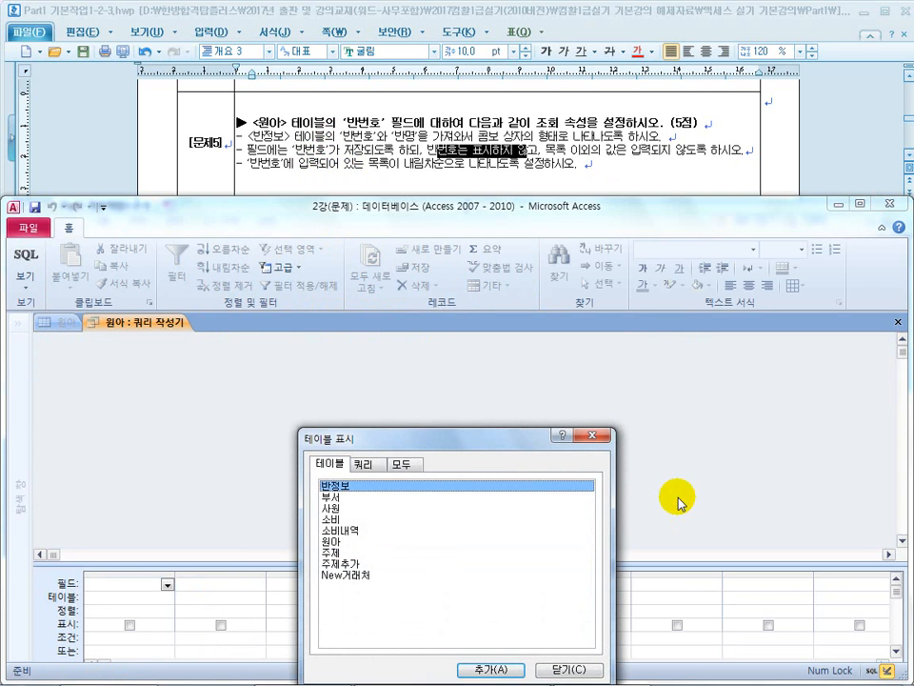
{"action": "double_click", "coordinate": [376, 488]}
{"action": "left_click", "coordinate": [557, 669]}
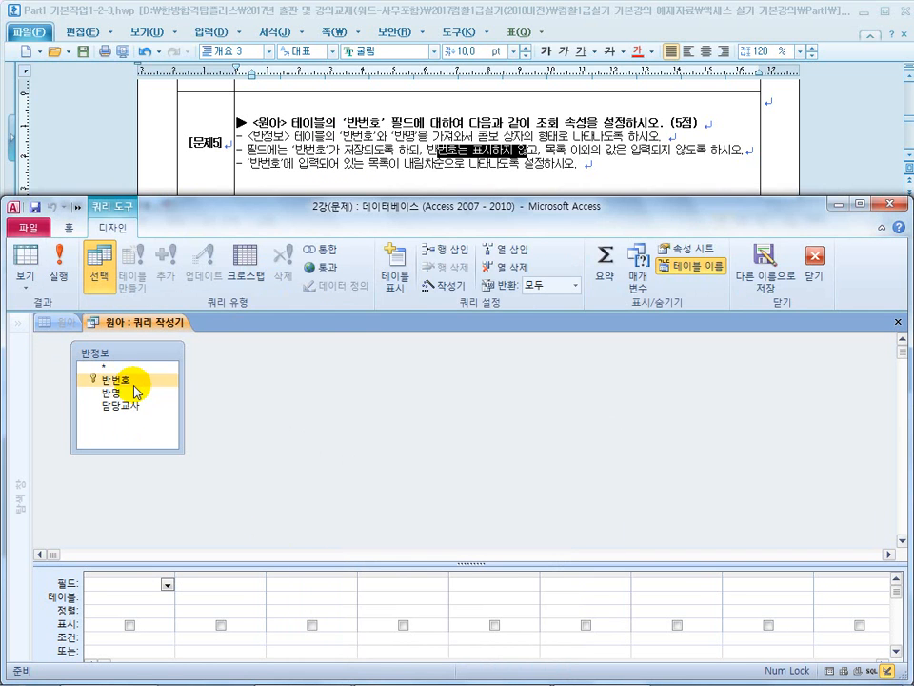
{"action": "double_click", "coordinate": [132, 380]}
{"action": "double_click", "coordinate": [119, 392]}
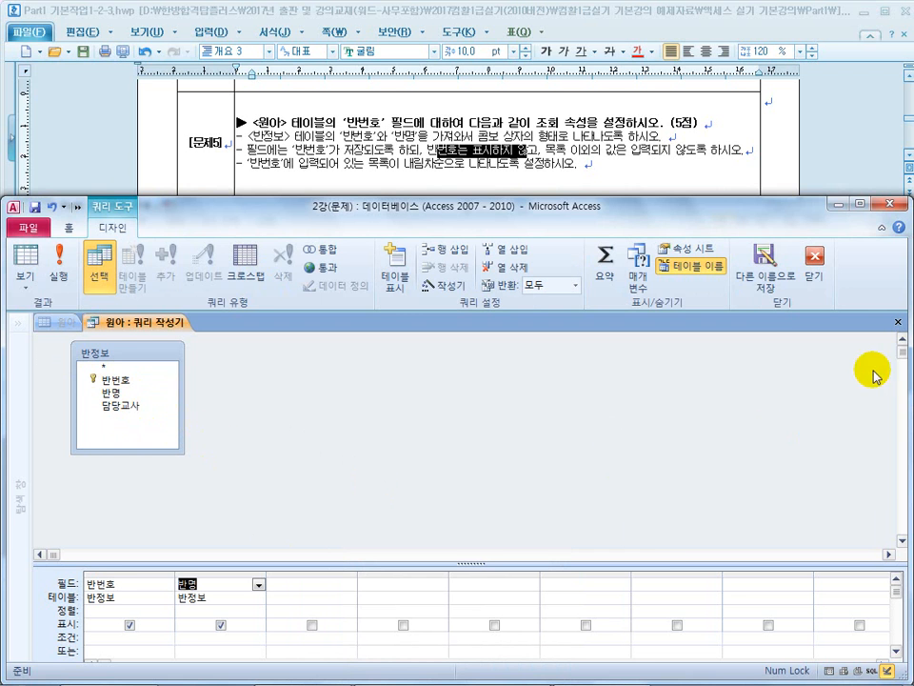
{"action": "left_click", "coordinate": [813, 261]}
{"action": "left_click", "coordinate": [368, 400]}
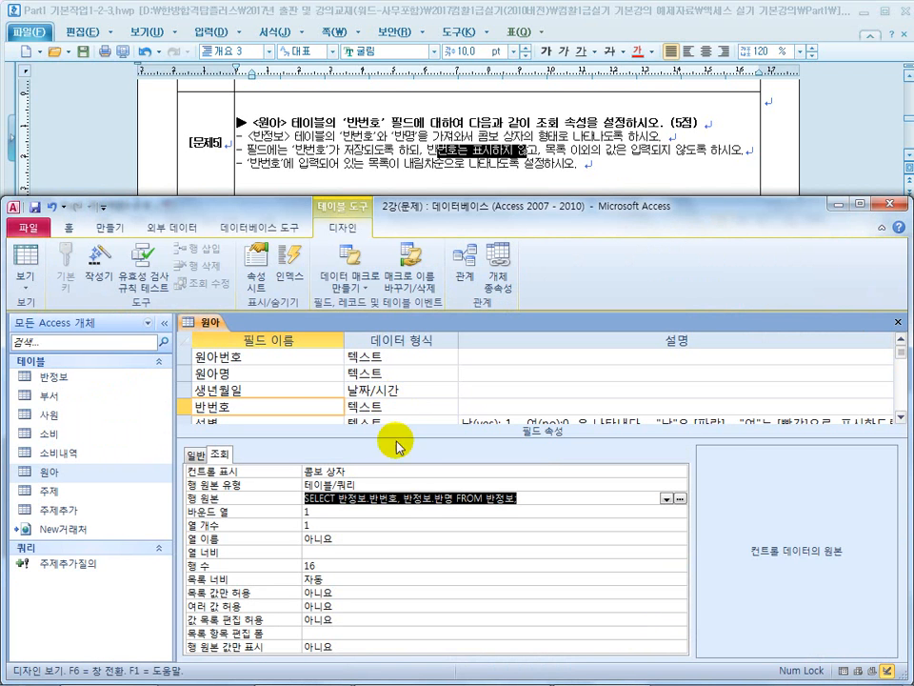
Save the 원아 table and check the first record's 반번호 drop-down list in Datasheet view
{"action": "left_click", "coordinate": [304, 512]}
{"action": "left_click", "coordinate": [290, 523]}
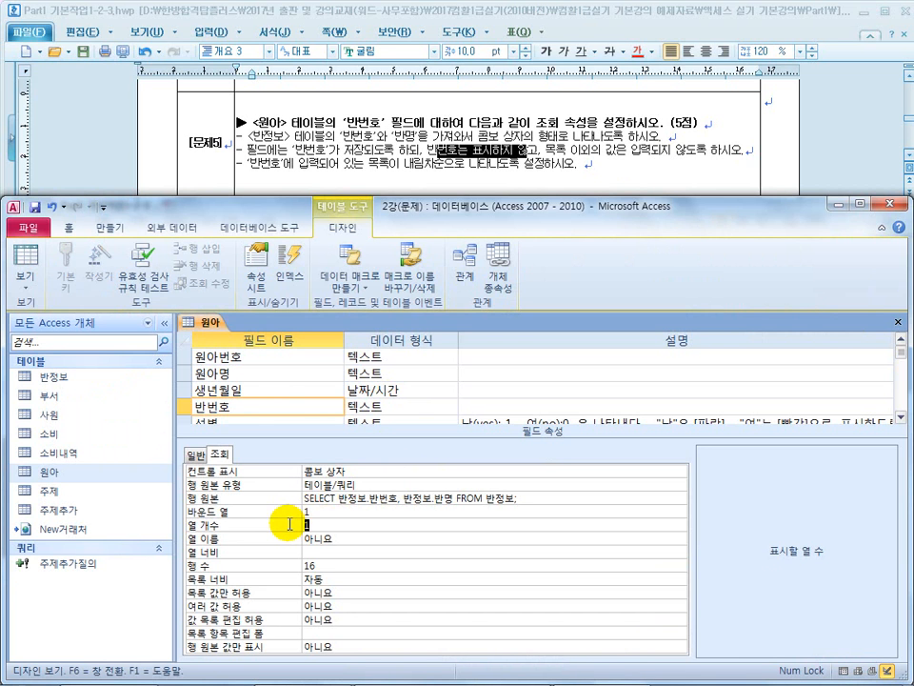
{"action": "left_click", "coordinate": [26, 264]}
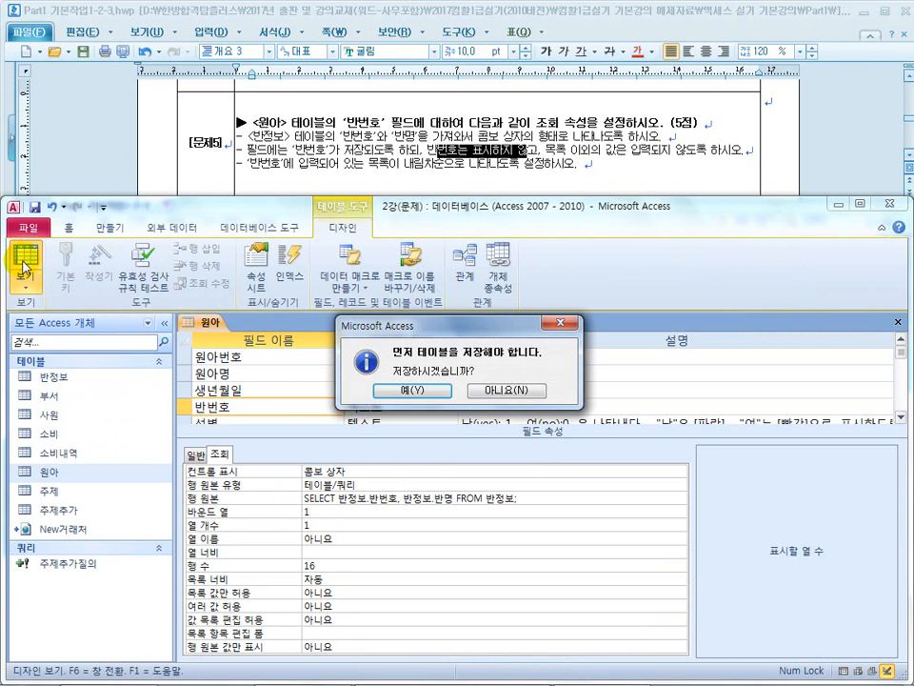
{"action": "left_click", "coordinate": [418, 392]}
{"action": "left_click", "coordinate": [446, 360]}
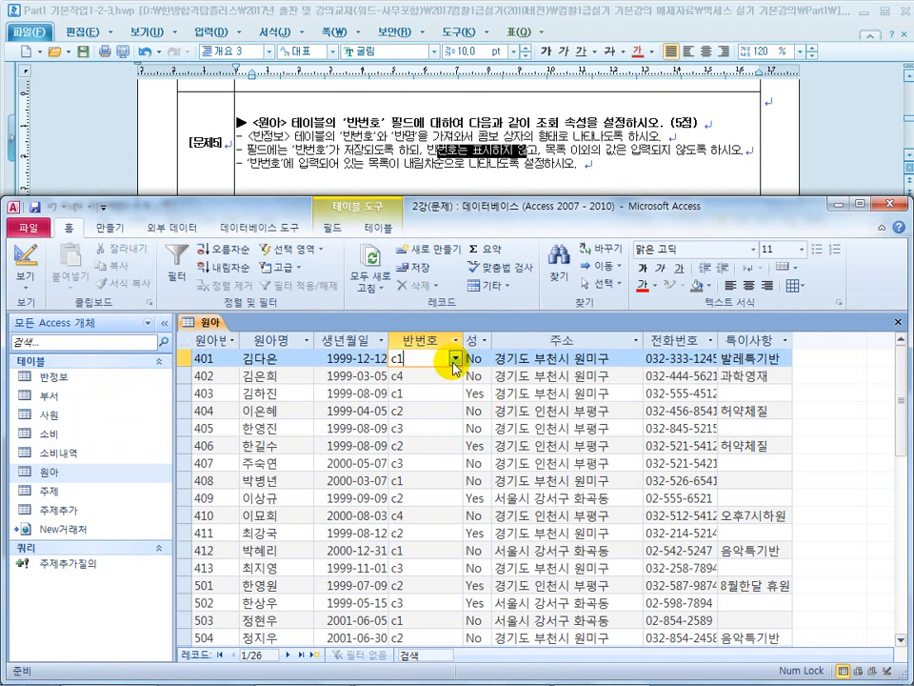
{"action": "left_click", "coordinate": [456, 359]}
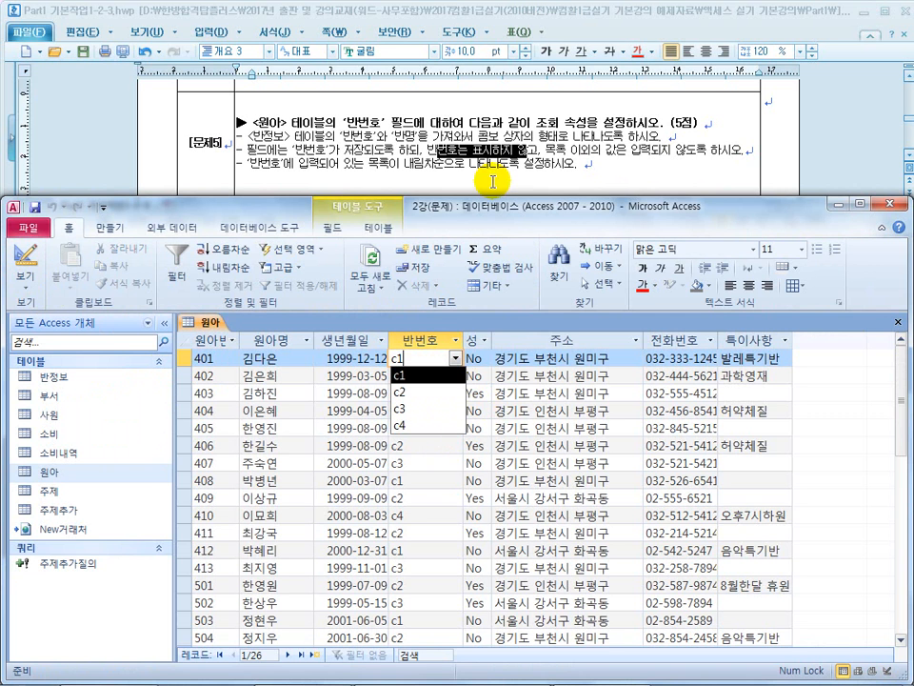
Set the 반번호 lookup's 열 개수 to 2 and check the saved table's drop-down list in Datasheet view
{"action": "left_click", "coordinate": [25, 257]}
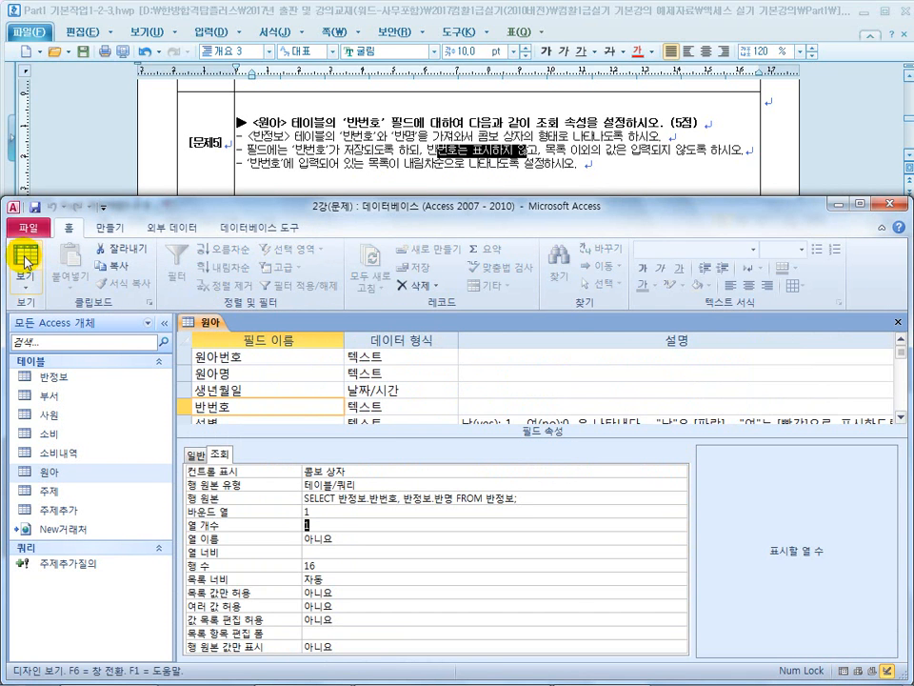
{"action": "type", "text": "2"}
{"action": "key", "text": "Return"}
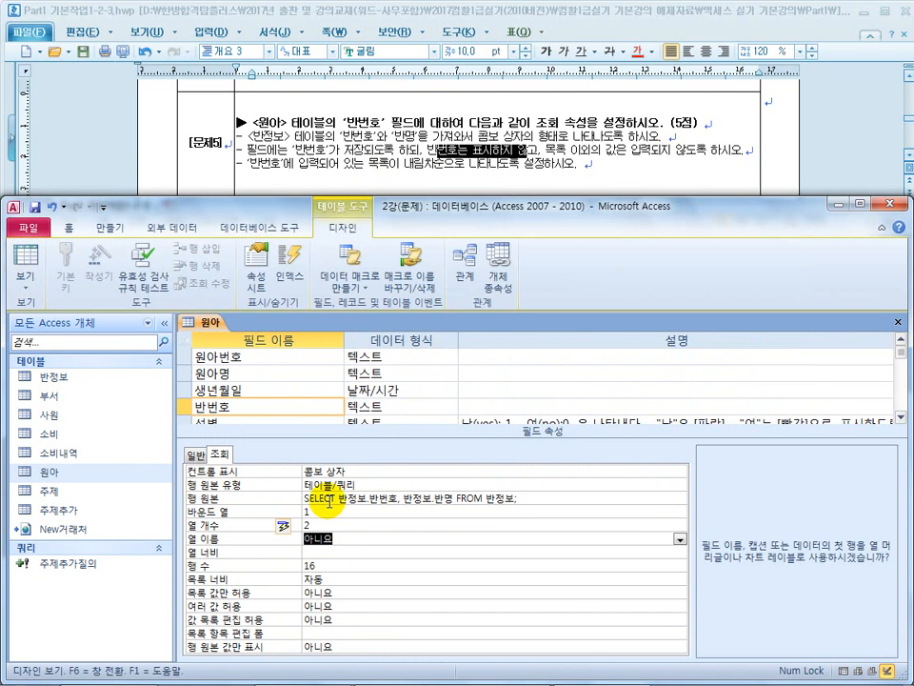
{"action": "left_click", "coordinate": [25, 255]}
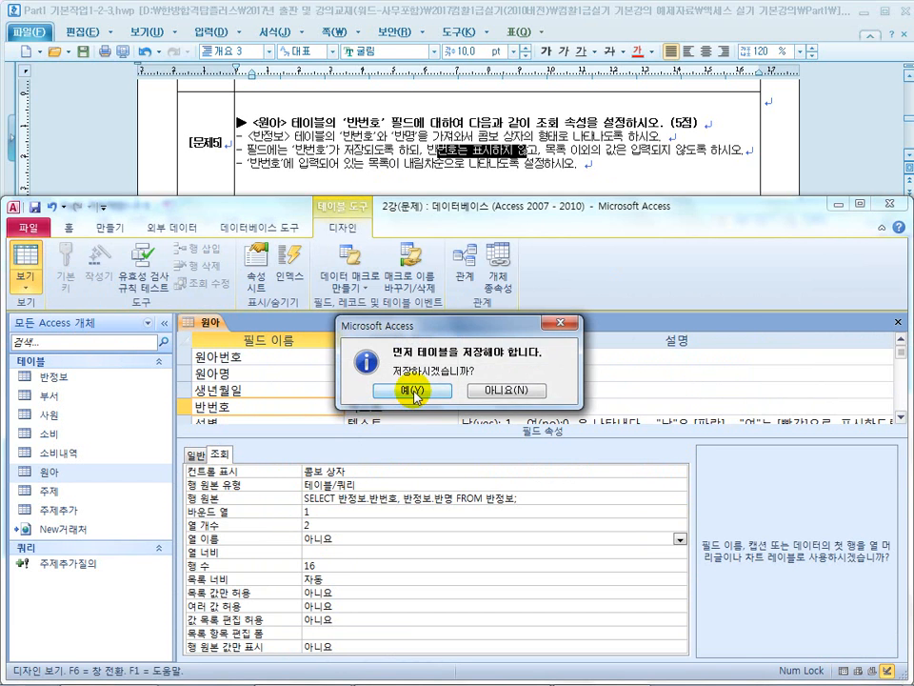
{"action": "left_click", "coordinate": [414, 391]}
{"action": "left_click", "coordinate": [422, 360]}
{"action": "left_click", "coordinate": [455, 359]}
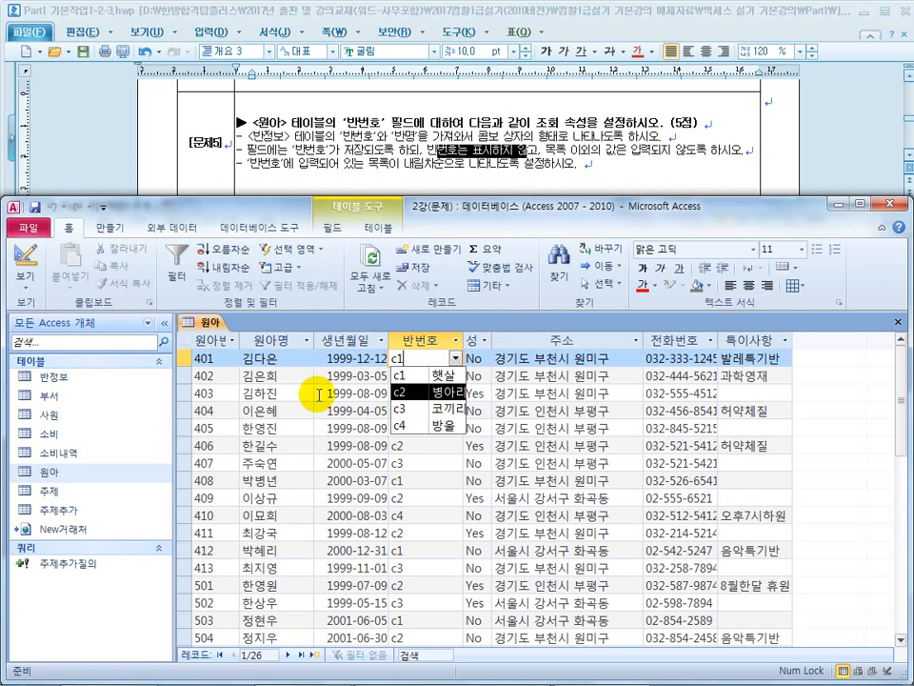
Set the 반번호 lookup's 열 너비 to 0;2 and check the saved table's drop-down list in Datasheet view
{"action": "left_click", "coordinate": [24, 257]}
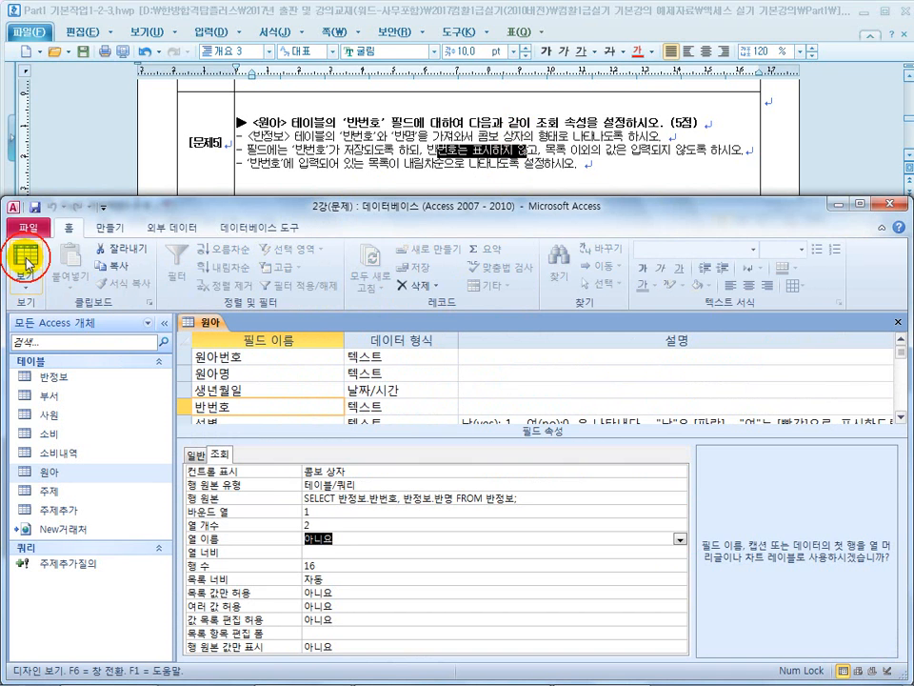
{"action": "left_click", "coordinate": [288, 526]}
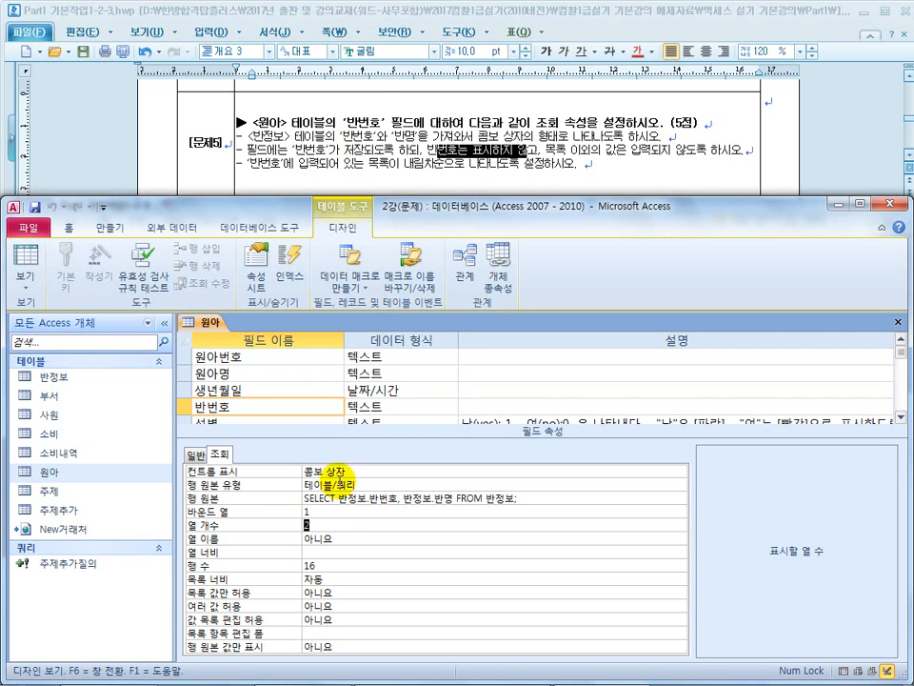
{"action": "left_click", "coordinate": [322, 553]}
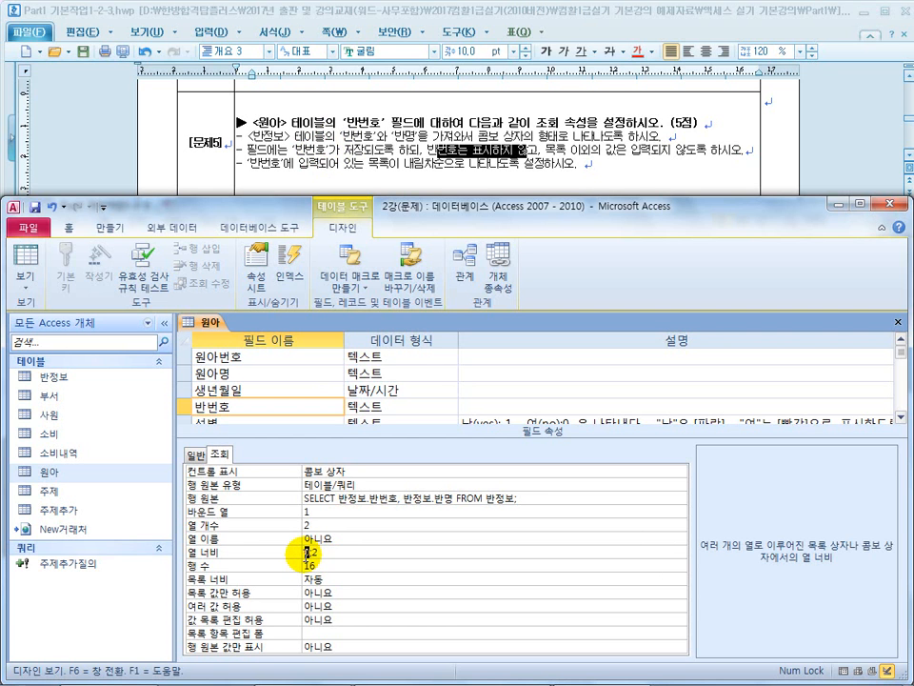
{"action": "left_click", "coordinate": [326, 552]}
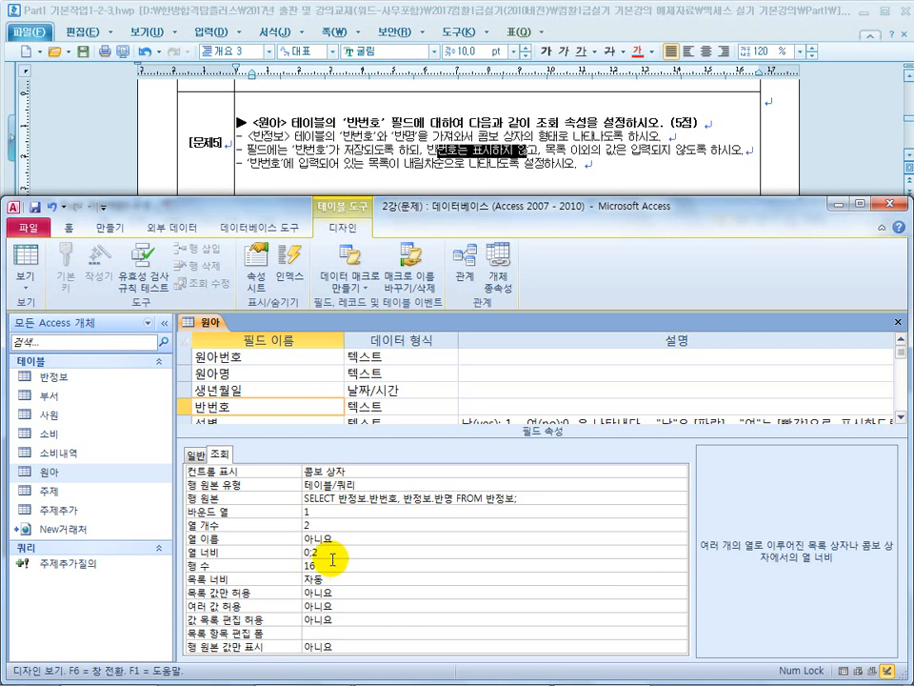
{"action": "key", "text": "Return"}
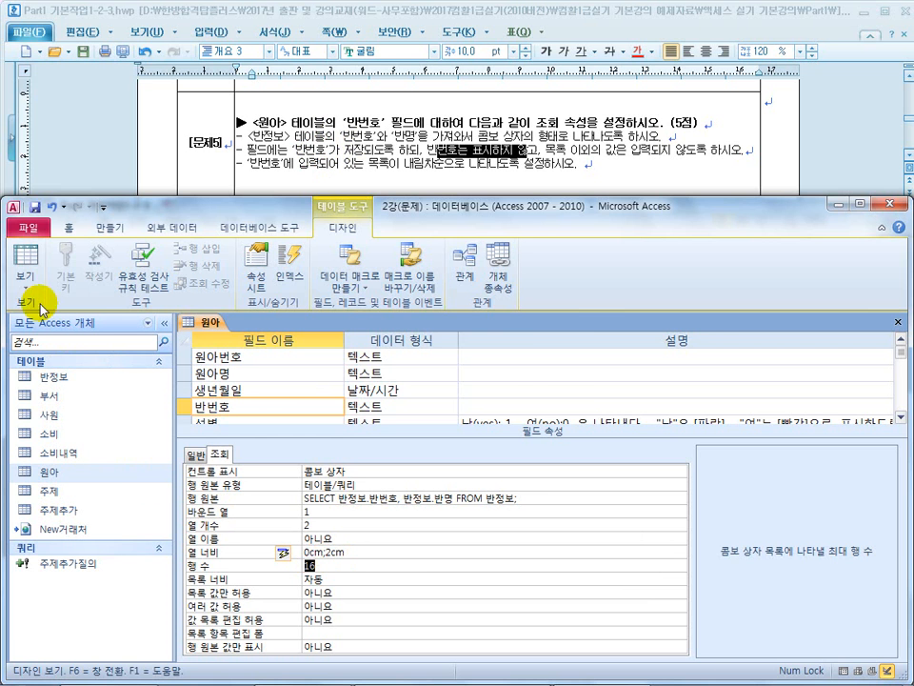
{"action": "left_click", "coordinate": [27, 259]}
{"action": "left_click", "coordinate": [431, 391]}
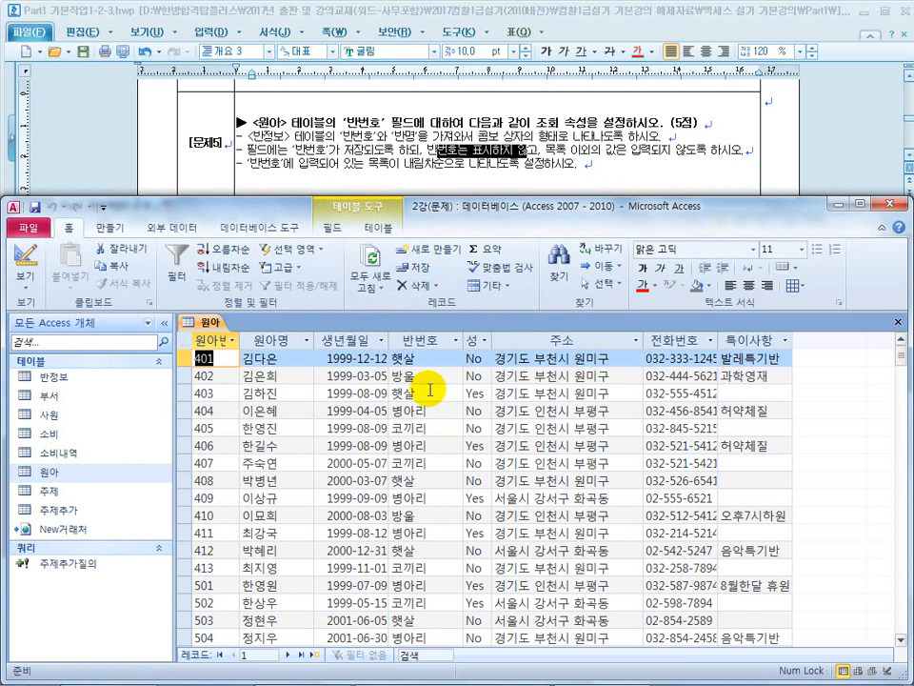
{"action": "left_click", "coordinate": [455, 362]}
{"action": "left_click", "coordinate": [456, 359]}
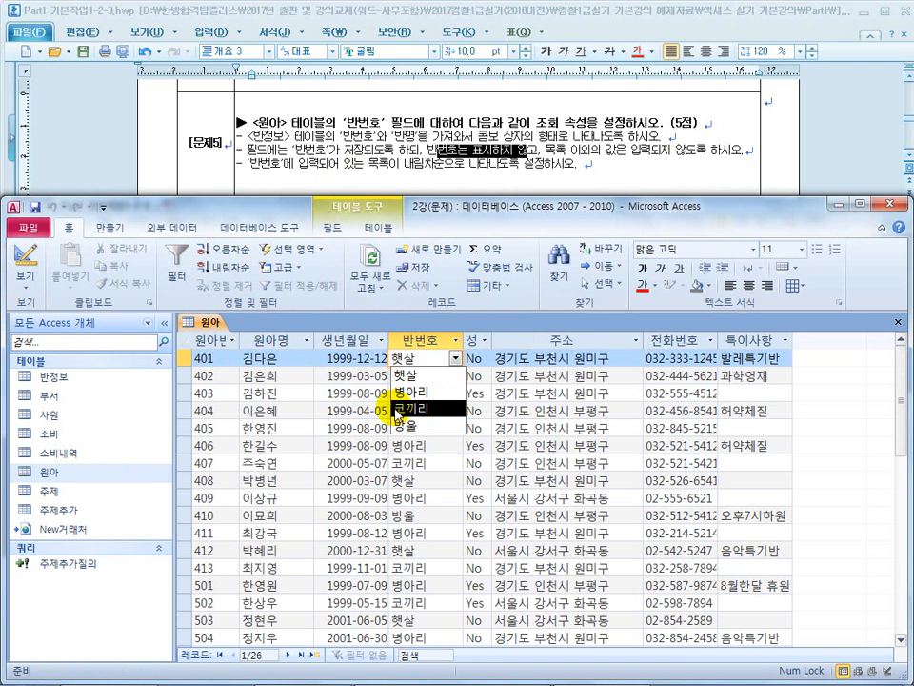
Reduce the 반번호 lookup's 열 너비 to only 0cm and check the saved table's drop-down list in Datasheet view
{"action": "left_click", "coordinate": [25, 259]}
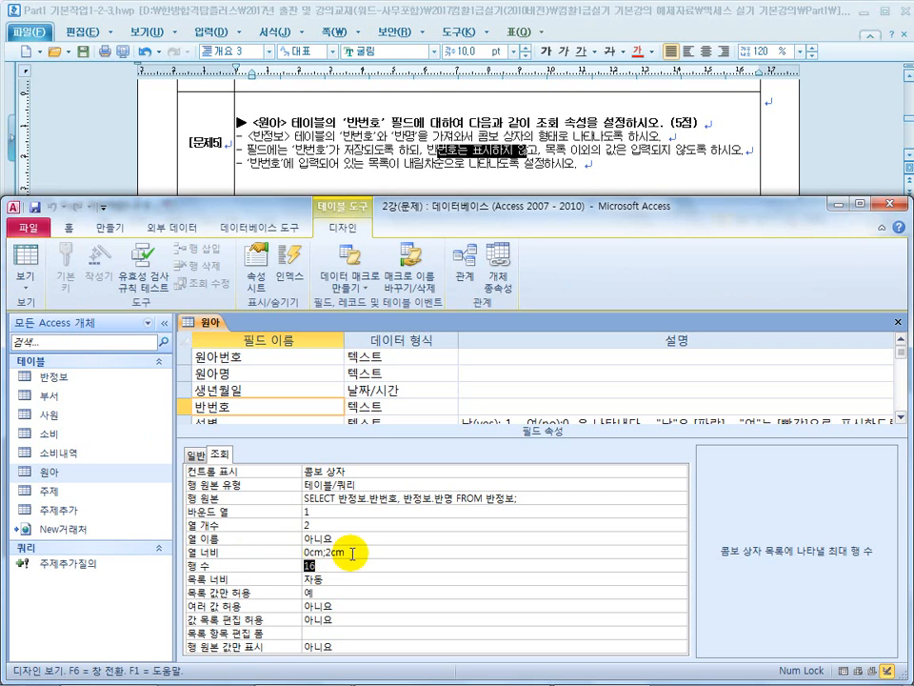
{"action": "left_click_drag", "start_coordinate": [322, 554], "coordinate": [302, 555]}
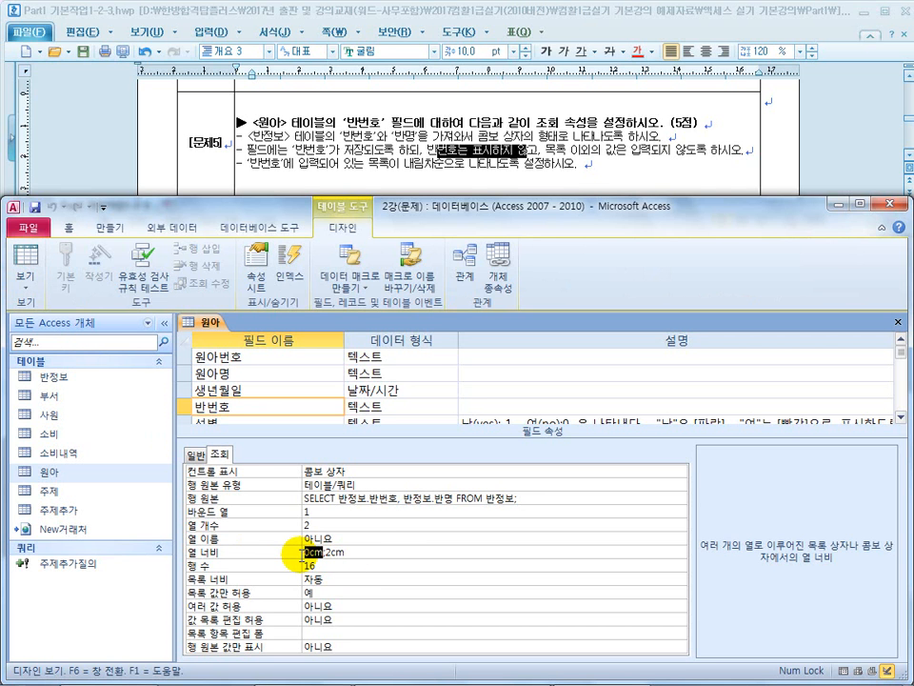
{"action": "left_click_drag", "start_coordinate": [359, 550], "coordinate": [338, 554]}
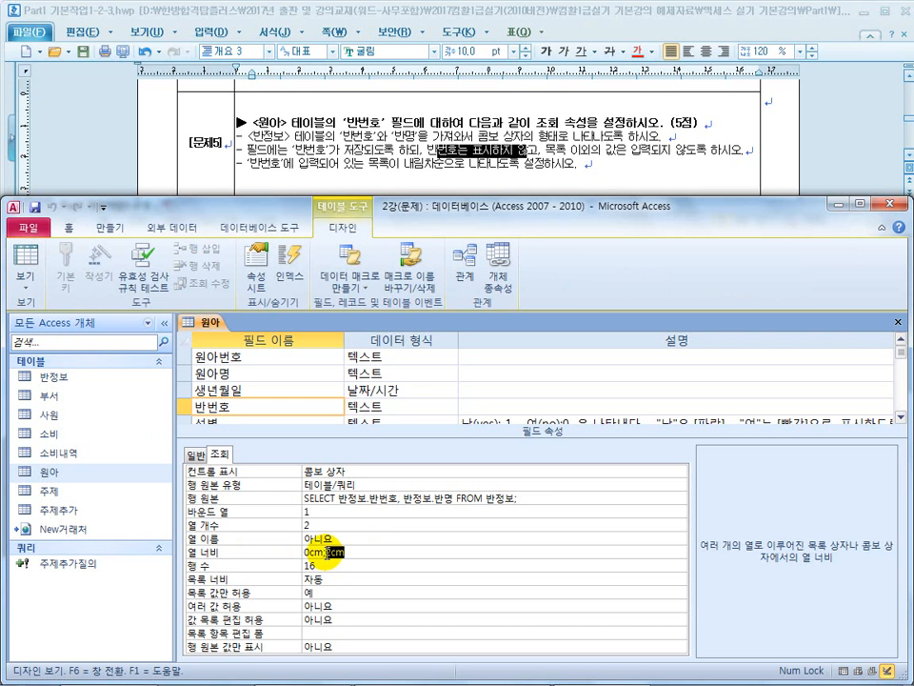
{"action": "mouse_move", "coordinate": [310, 552]}
{"action": "left_mouse_down"}
{"action": "mouse_move", "coordinate": [343, 552]}
{"action": "mouse_move", "coordinate": [326, 557]}
{"action": "left_mouse_up"}
{"action": "key", "text": "Return"}
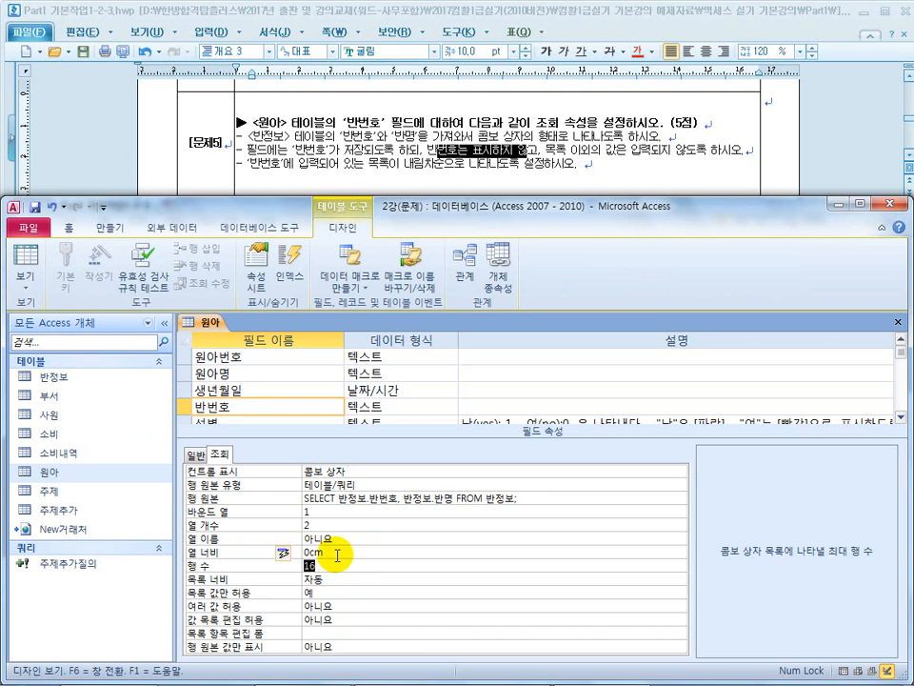
{"action": "left_click", "coordinate": [25, 260]}
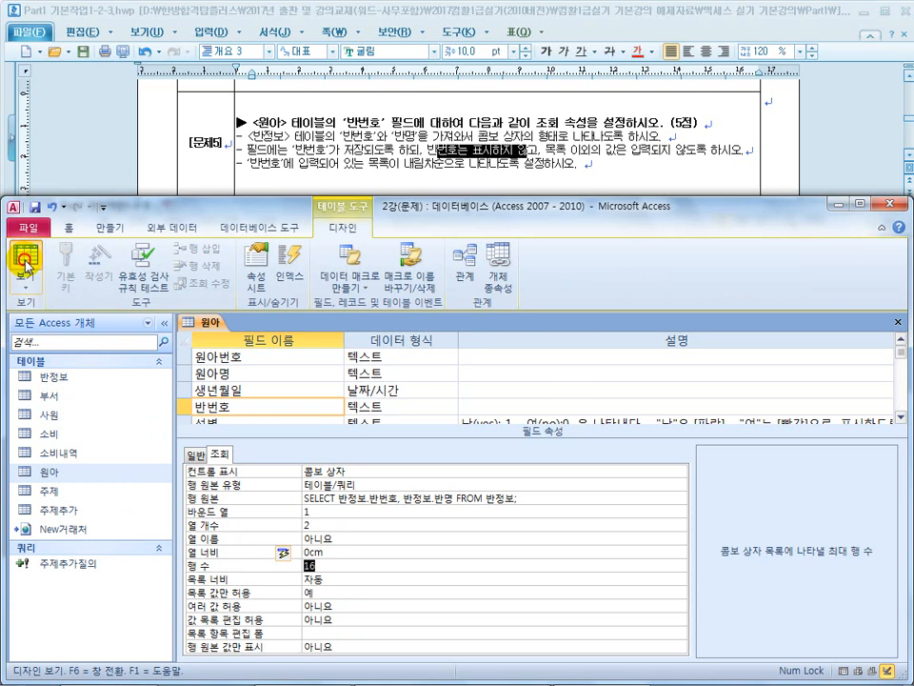
{"action": "left_click", "coordinate": [411, 391]}
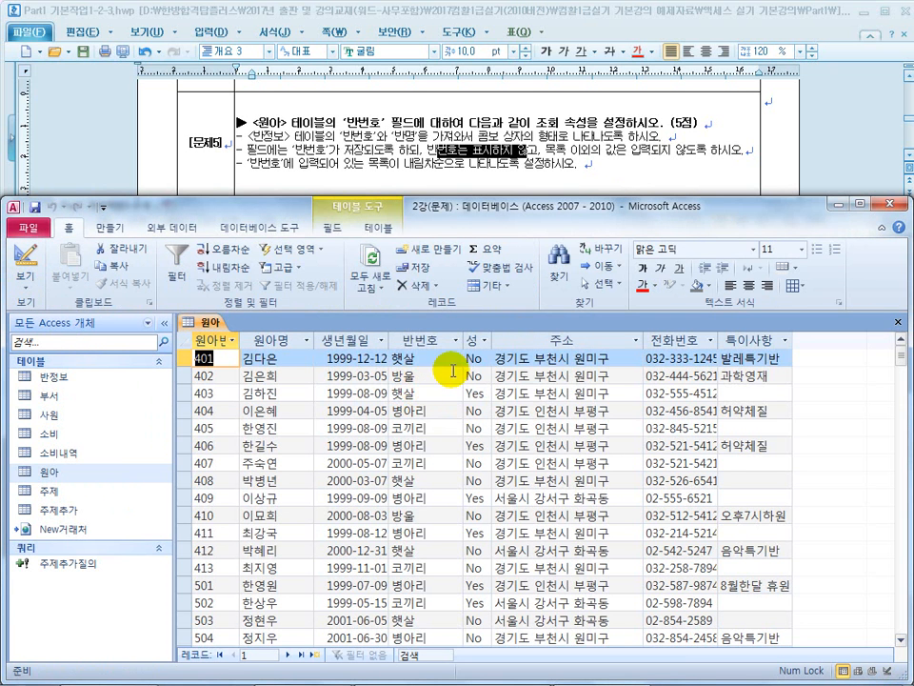
{"action": "left_click", "coordinate": [447, 360]}
{"action": "left_click", "coordinate": [454, 359]}
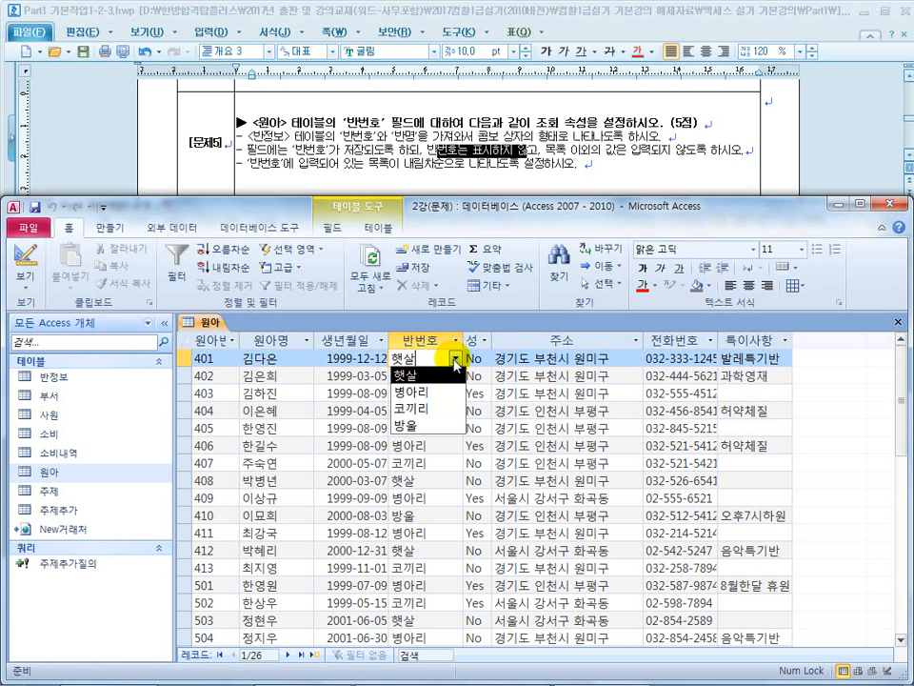
Set the 반번호 lookup's 열 너비 to 0cm;1.5 and check the saved table's drop-down list in Datasheet view
{"action": "left_click", "coordinate": [25, 268]}
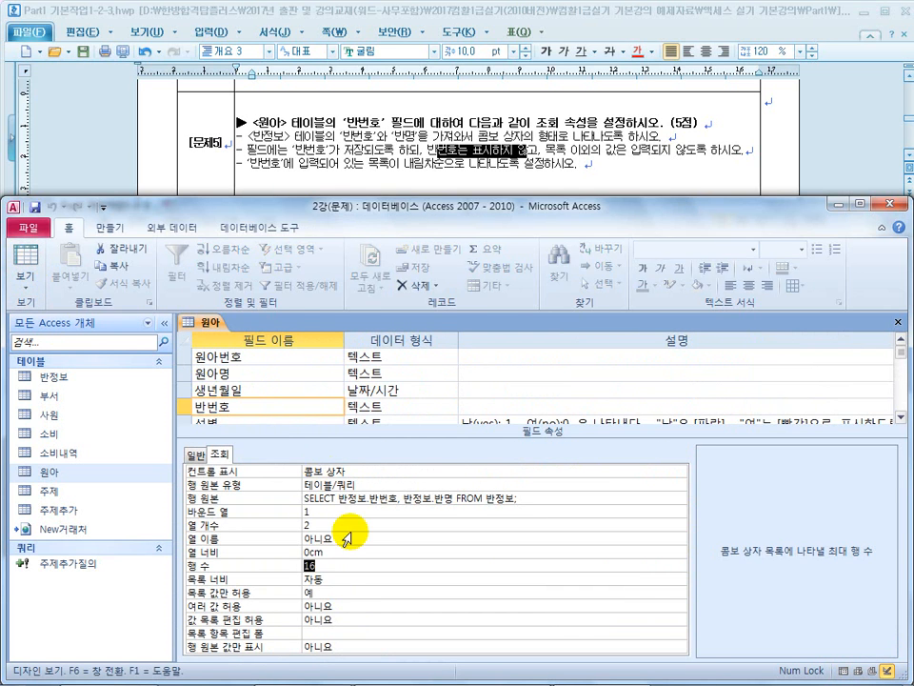
{"action": "left_click", "coordinate": [336, 552]}
{"action": "type", "text": "0cm;1.5"}
{"action": "key", "text": "Return"}
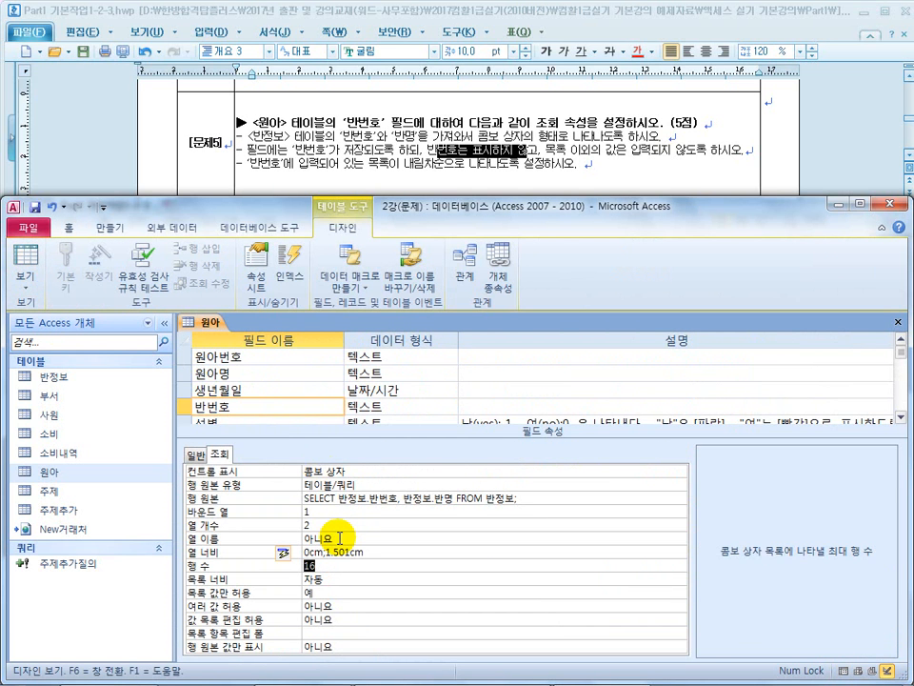
{"action": "left_click", "coordinate": [26, 268]}
{"action": "left_click", "coordinate": [420, 390]}
{"action": "left_click", "coordinate": [431, 357]}
{"action": "left_click", "coordinate": [454, 358]}
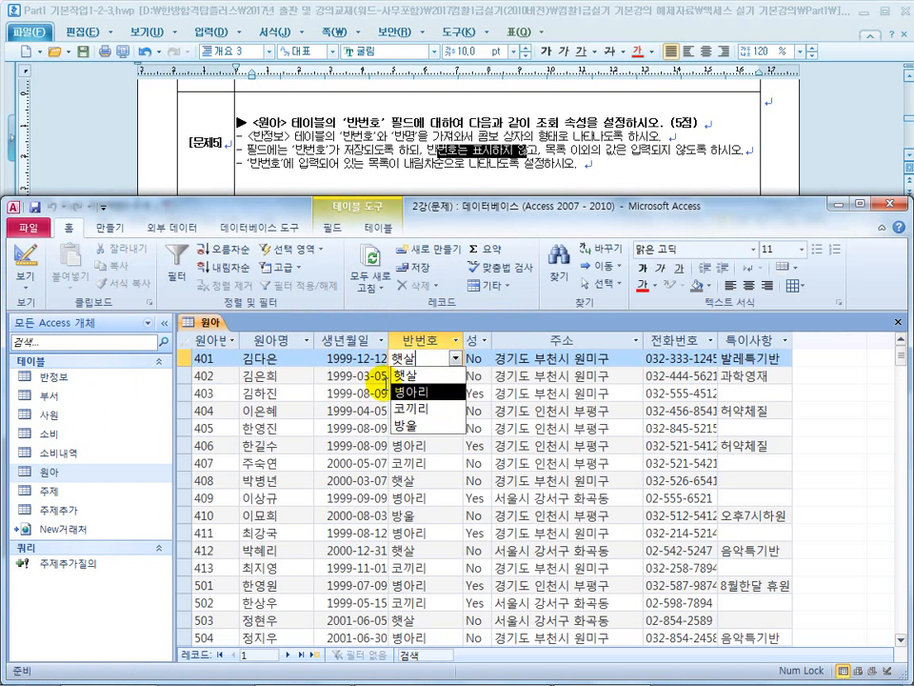
Remove the second column's width from the 반번호 lookup's 열 너비 in Design view, leaving 0cm
{"action": "left_click", "coordinate": [26, 266]}
{"action": "left_click_drag", "start_coordinate": [382, 551], "coordinate": [333, 552]}
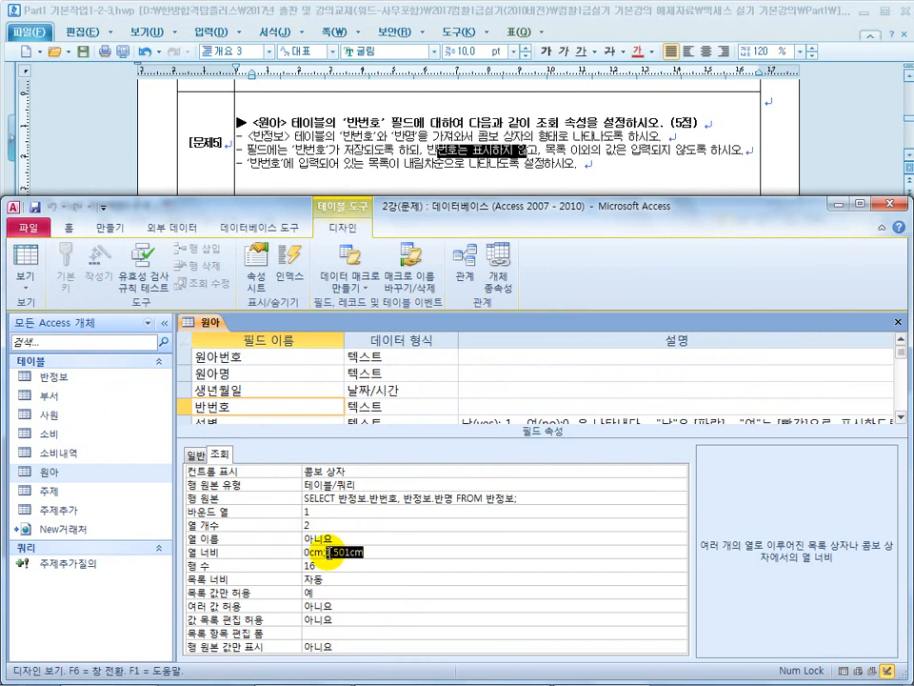
{"action": "key", "text": "Return"}
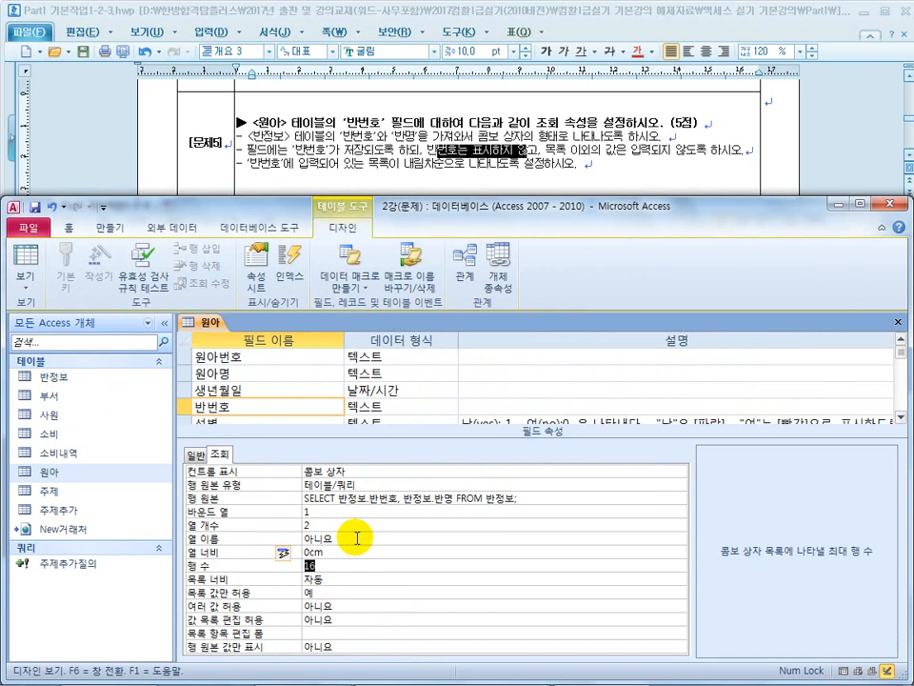
{"action": "left_click", "coordinate": [338, 556]}
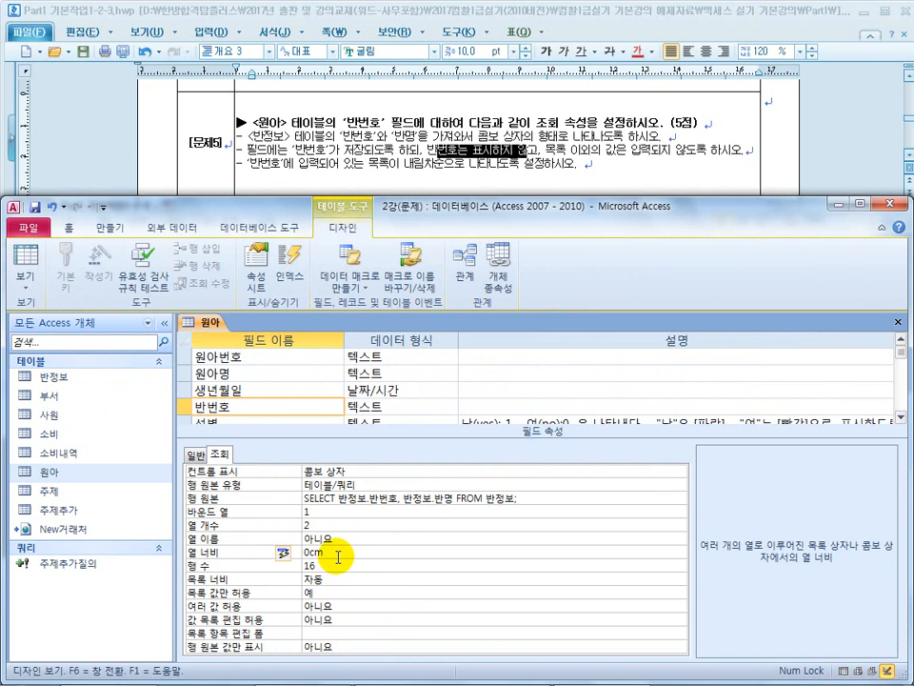
Set the 반번호 lookup's 열 너비 to 2;0 and check the saved table's drop-down list in Datasheet view
{"action": "left_click_drag", "start_coordinate": [338, 555], "coordinate": [287, 553]}
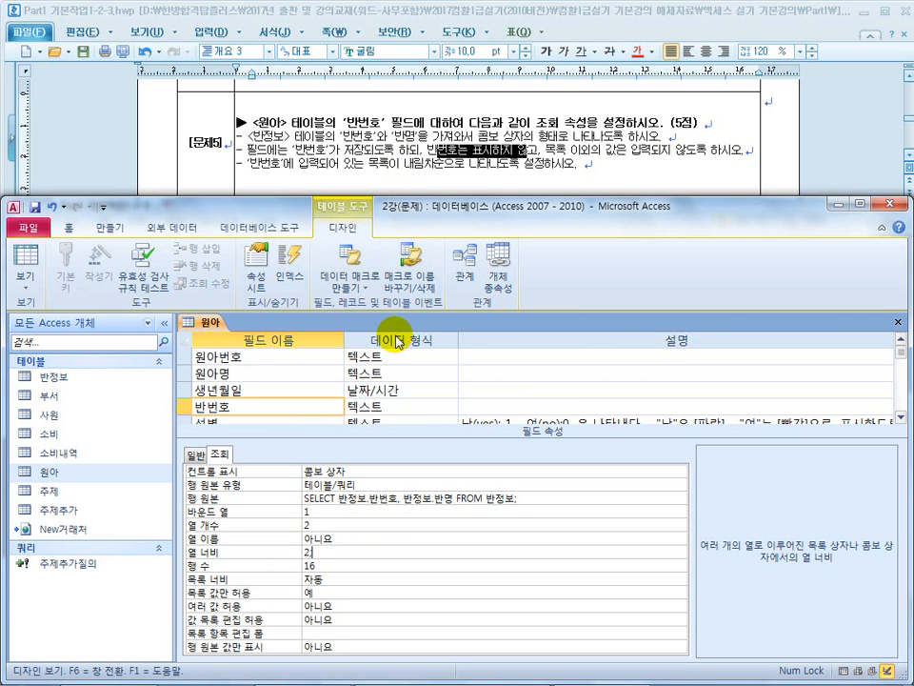
{"action": "type", "text": "2;0"}
{"action": "key", "text": "Return"}
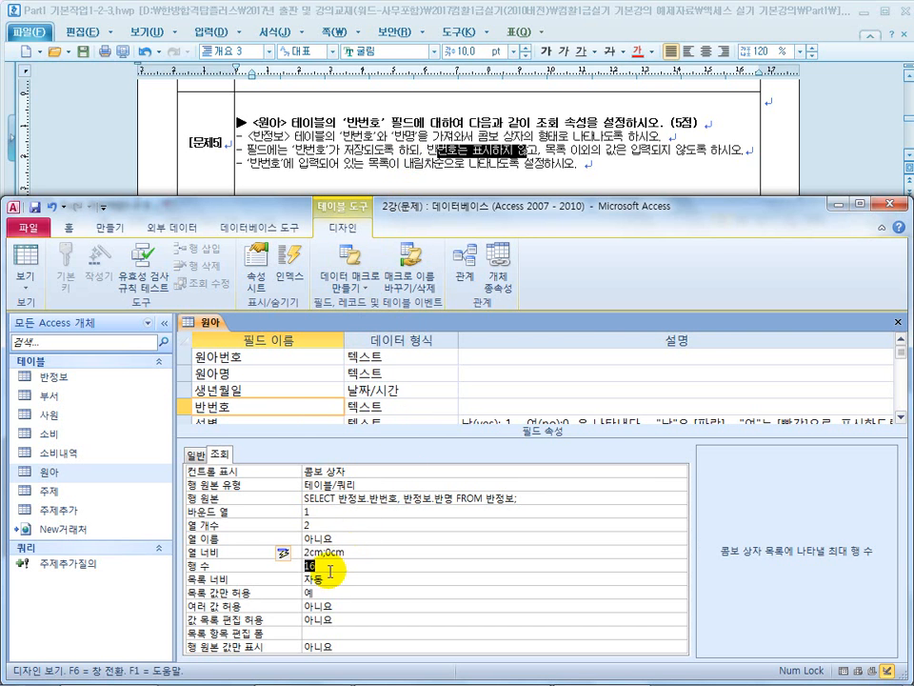
{"action": "left_click", "coordinate": [21, 260]}
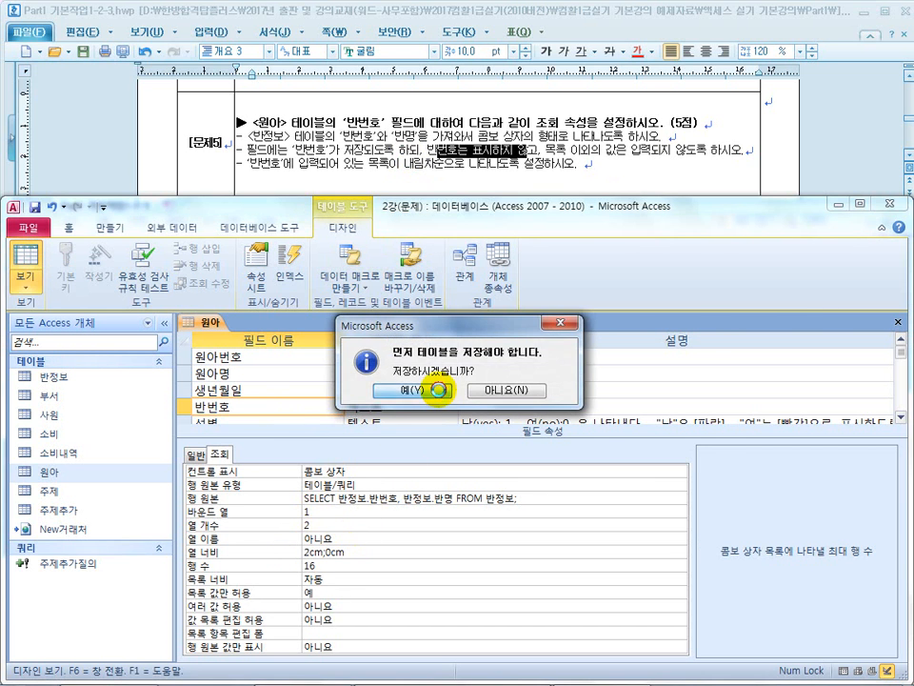
{"action": "left_click", "coordinate": [434, 387]}
{"action": "left_click", "coordinate": [432, 360]}
{"action": "left_click", "coordinate": [455, 359]}
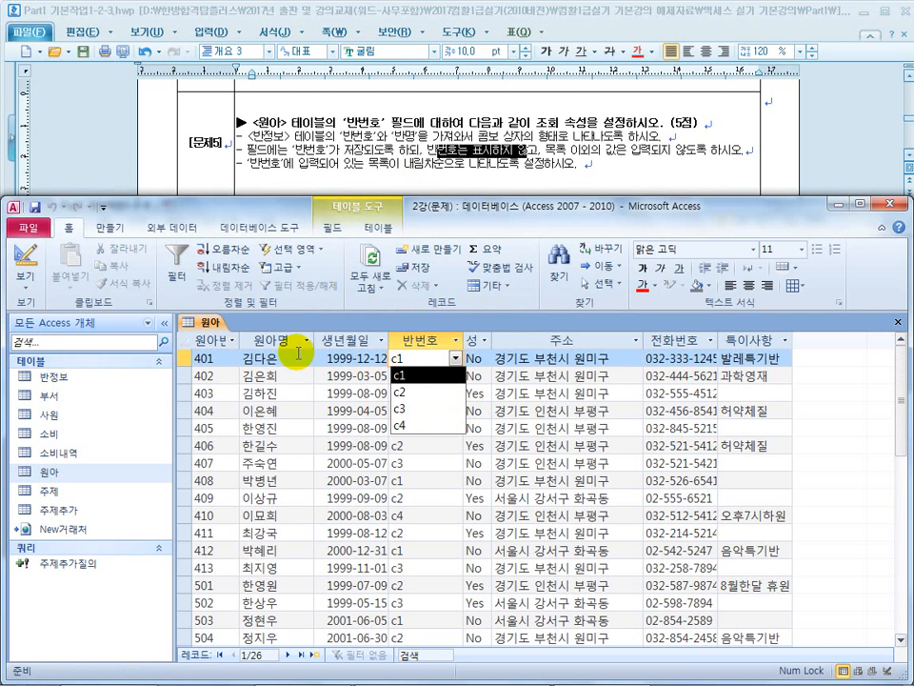
Set the 반번호 lookup's 열 너비 to 0cm in Design view
{"action": "left_click", "coordinate": [26, 259]}
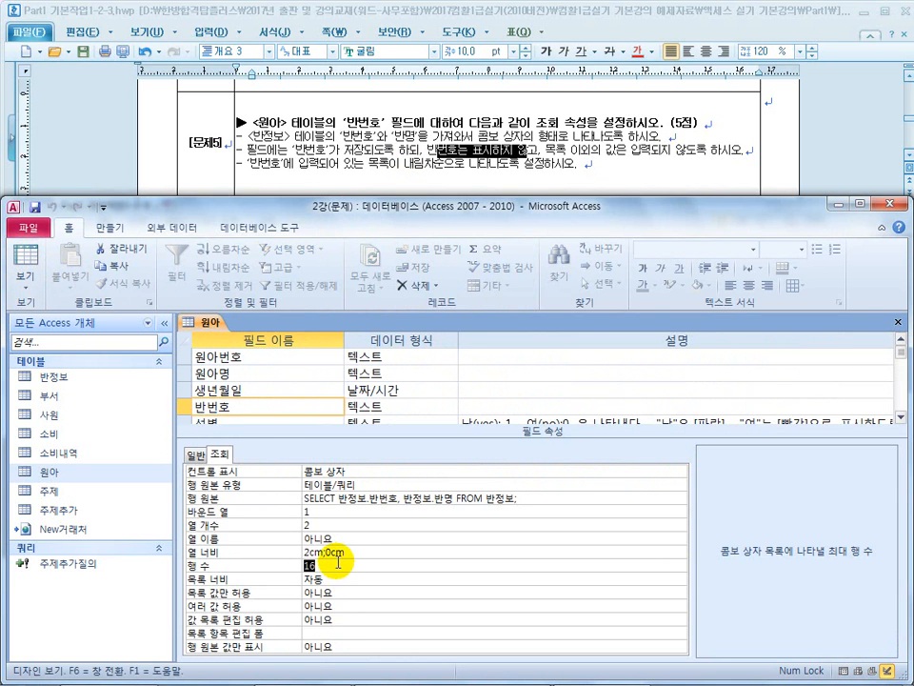
{"action": "left_click", "coordinate": [301, 552]}
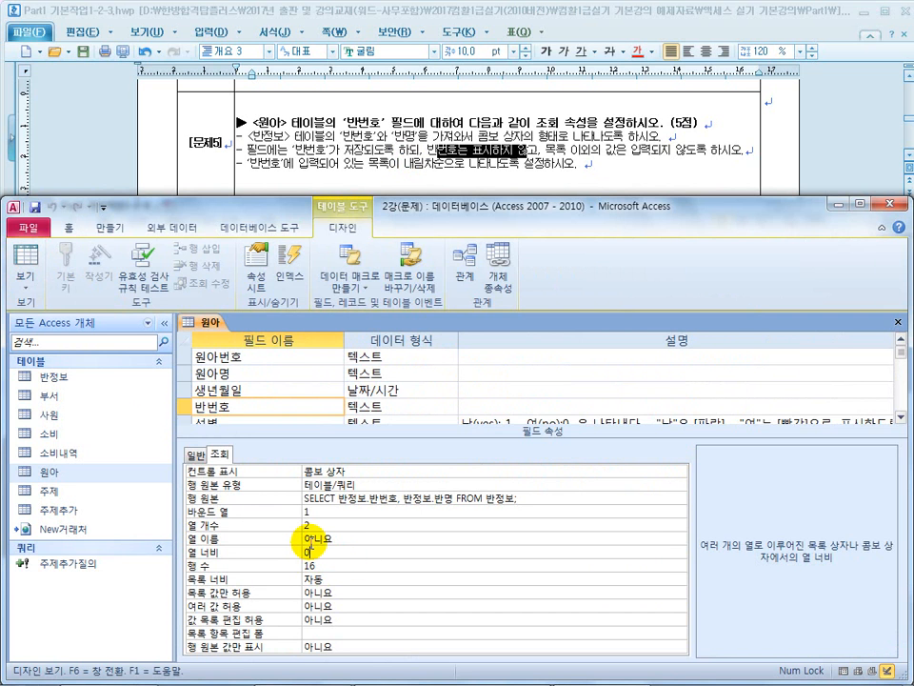
{"action": "left_click", "coordinate": [329, 564]}
{"action": "left_click", "coordinate": [330, 551]}
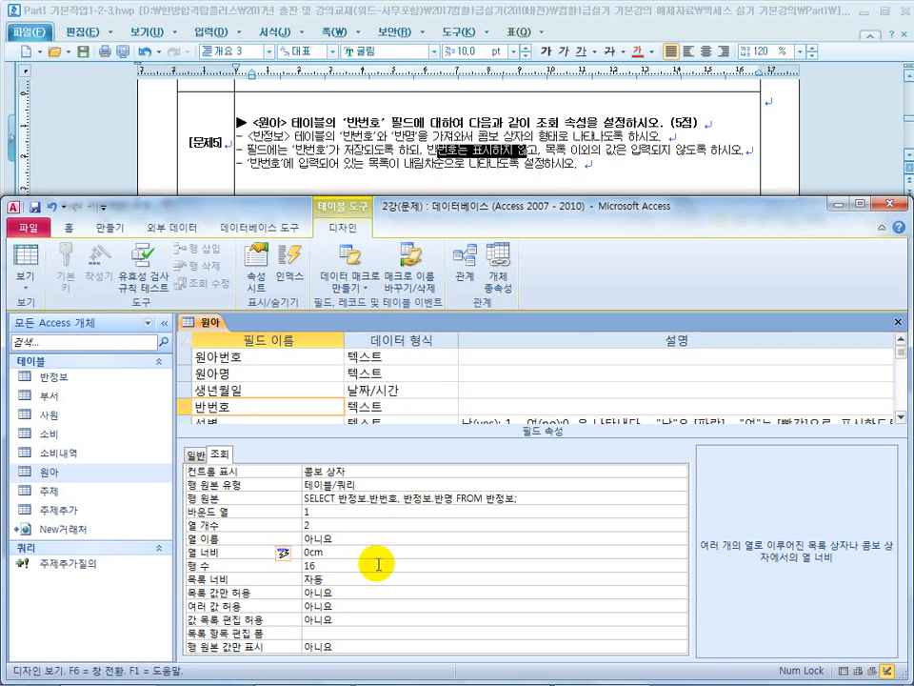
Set the 반번호 lookup's 목록 값만 허용 to 예
{"action": "left_click", "coordinate": [340, 595]}
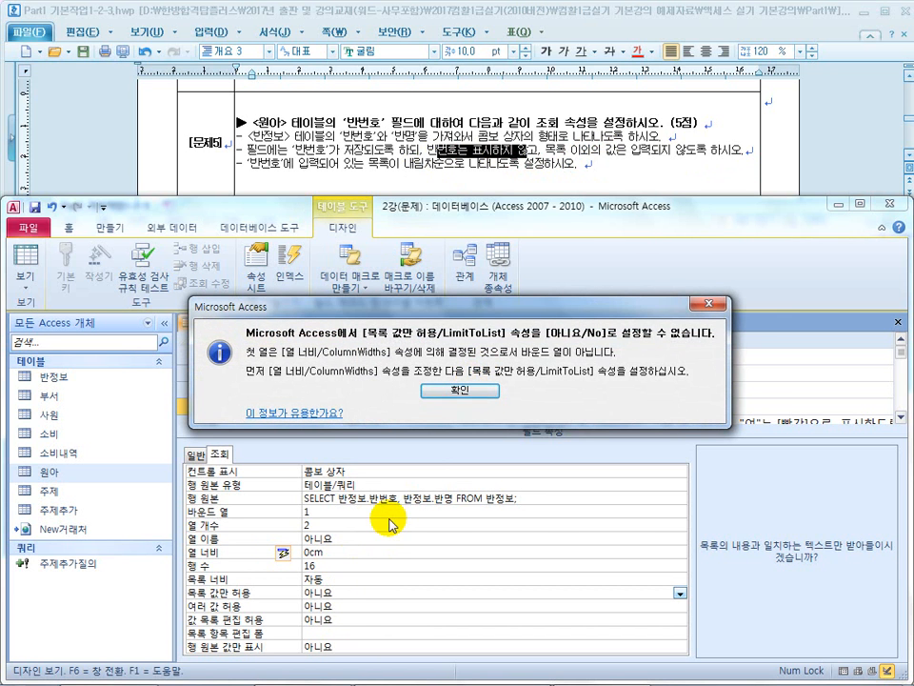
{"action": "left_click", "coordinate": [460, 391]}
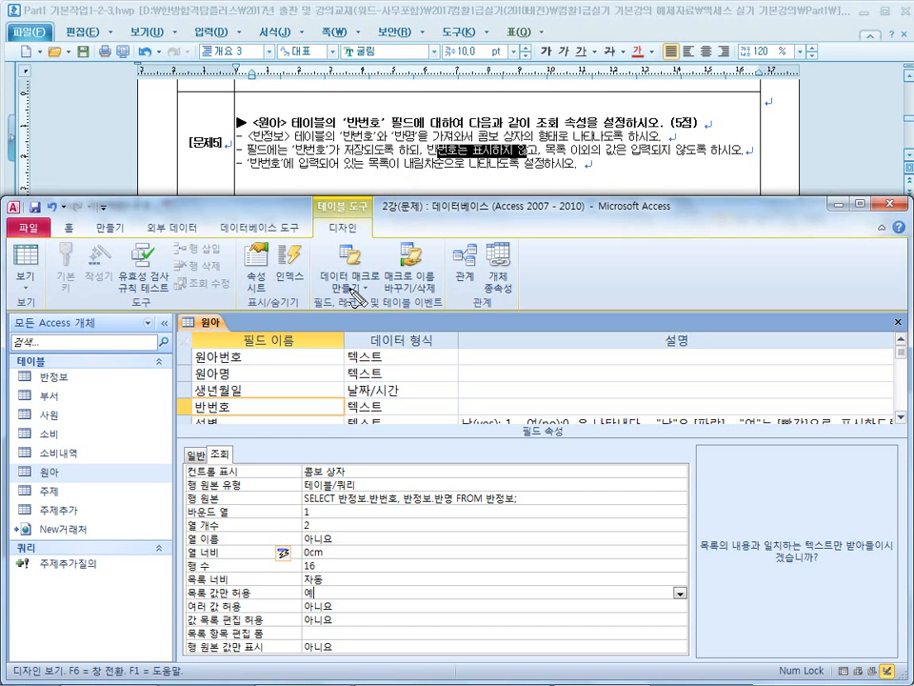
{"action": "mouse_move", "coordinate": [255, 297]}
{"action": "left_mouse_down"}
{"action": "mouse_move", "coordinate": [238, 279]}
{"action": "mouse_move", "coordinate": [262, 303]}
{"action": "left_mouse_up"}
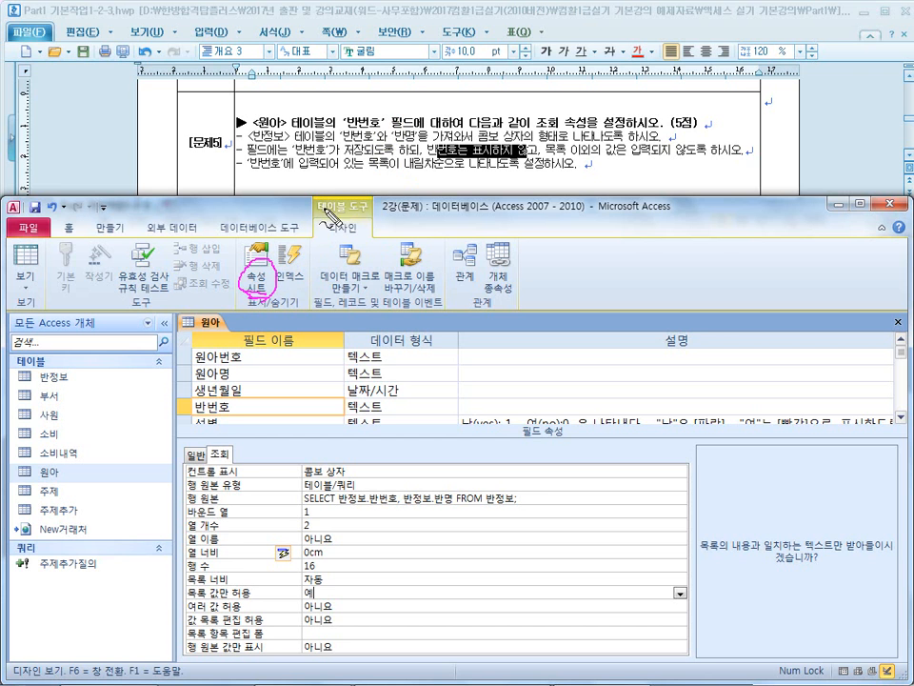
{"action": "left_click_drag", "start_coordinate": [268, 144], "coordinate": [294, 146]}
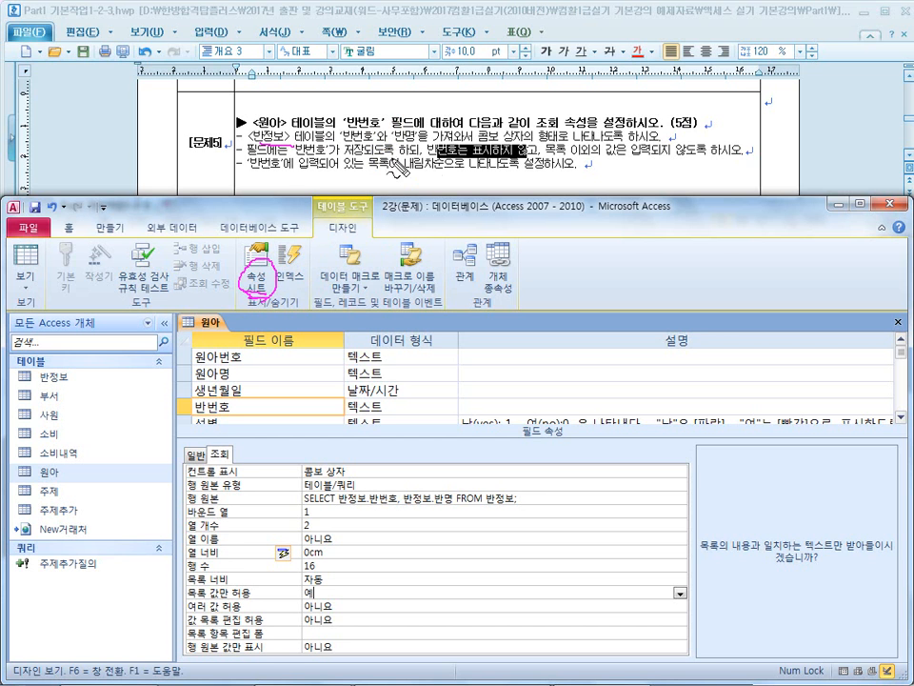
{"action": "mouse_move", "coordinate": [524, 149]}
{"action": "left_mouse_down"}
{"action": "mouse_move", "coordinate": [502, 122]}
{"action": "mouse_move", "coordinate": [526, 148]}
{"action": "left_mouse_up"}
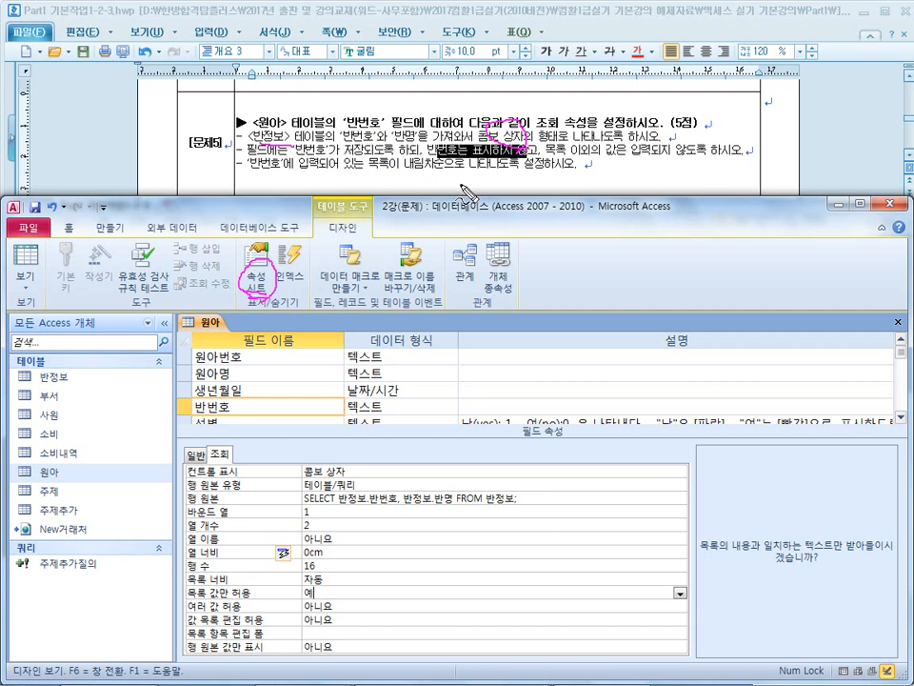
{"action": "key", "text": "Escape"}
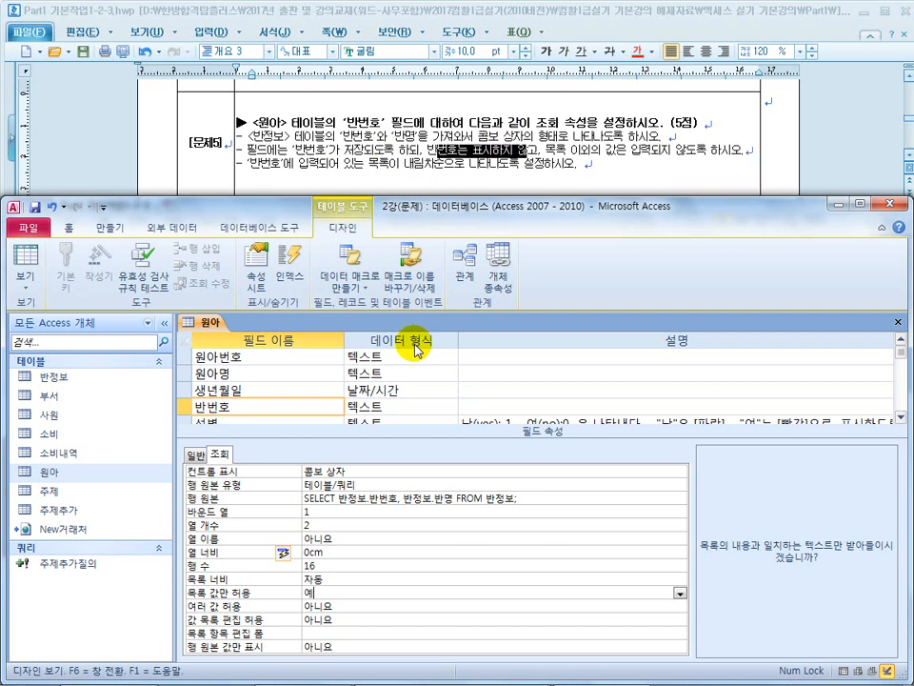
Sort 반번호 in 내림차순 in the lookup's 행 원본 query and save the updated SQL statement
{"action": "left_click", "coordinate": [535, 497]}
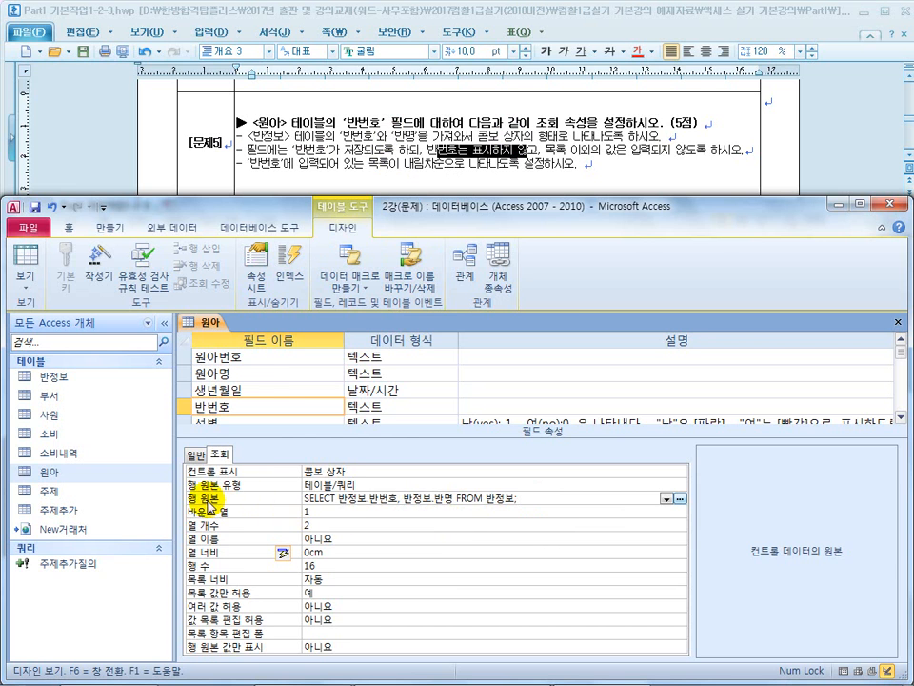
{"action": "left_click", "coordinate": [680, 498]}
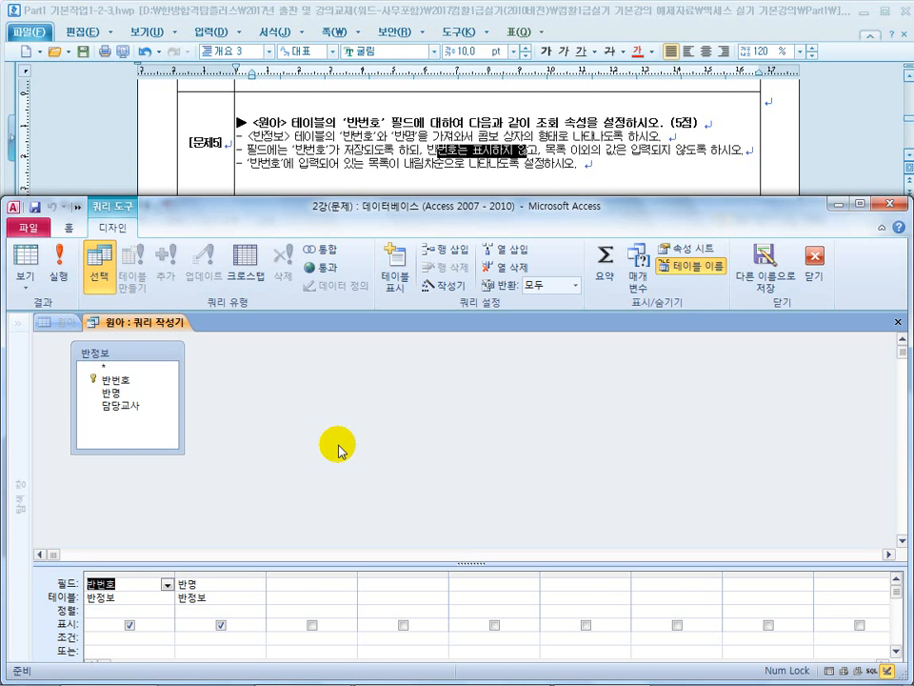
{"action": "left_click", "coordinate": [142, 611]}
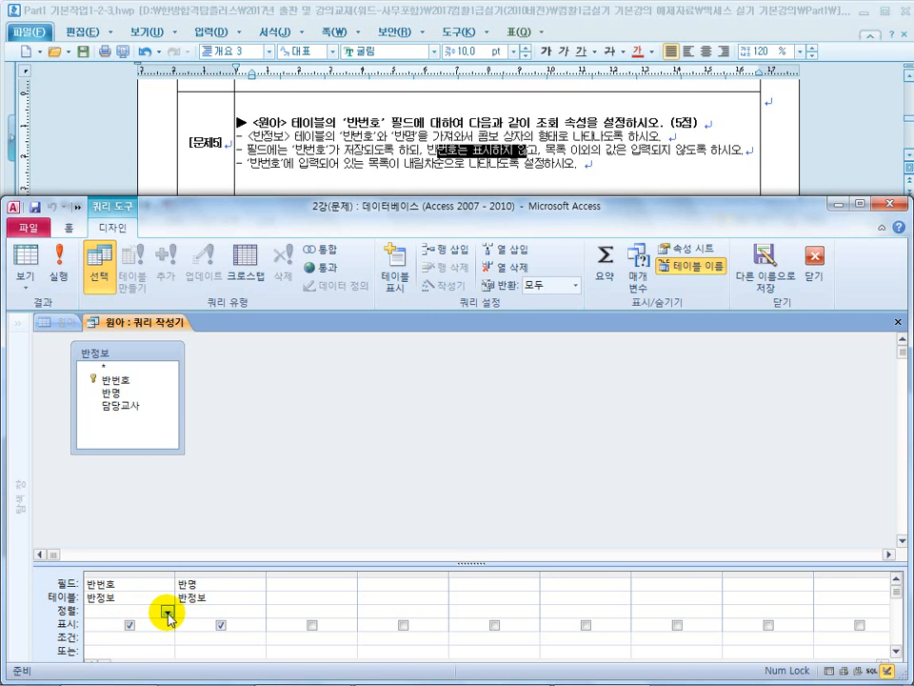
{"action": "left_click", "coordinate": [168, 612]}
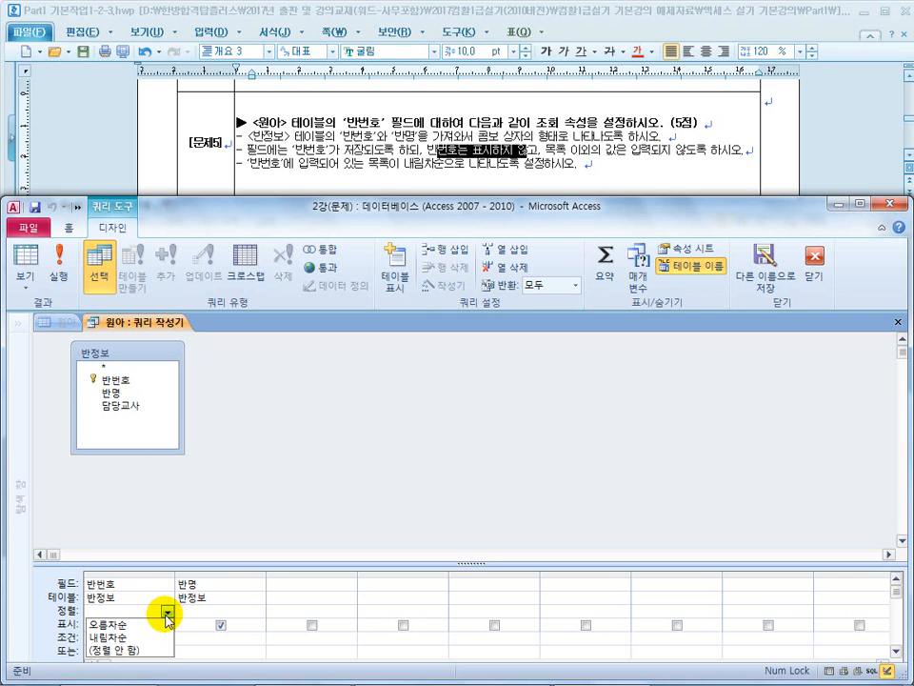
{"action": "left_click", "coordinate": [145, 637]}
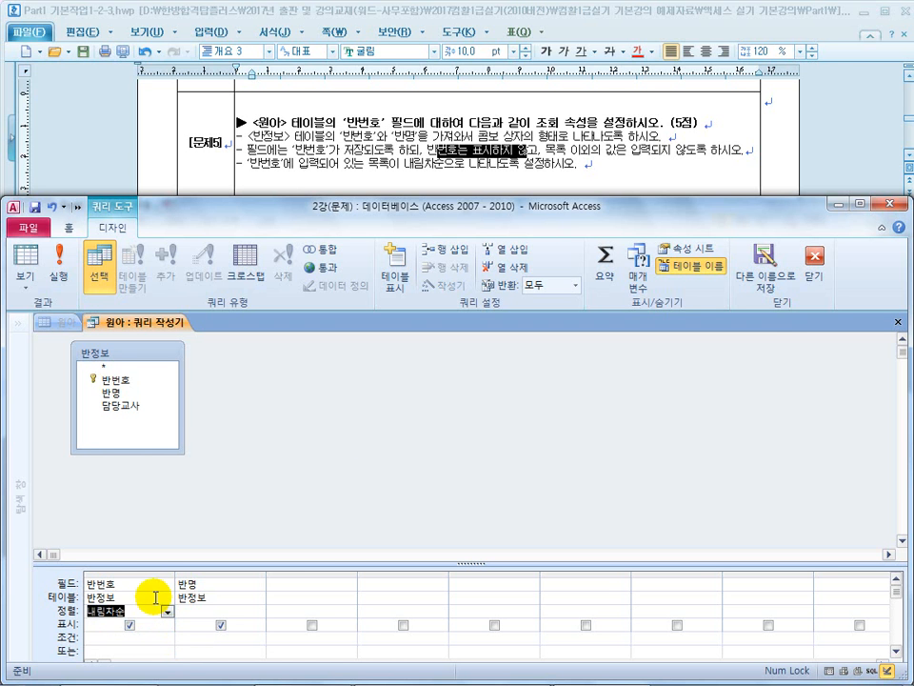
{"action": "left_click", "coordinate": [214, 491]}
{"action": "left_click", "coordinate": [820, 264]}
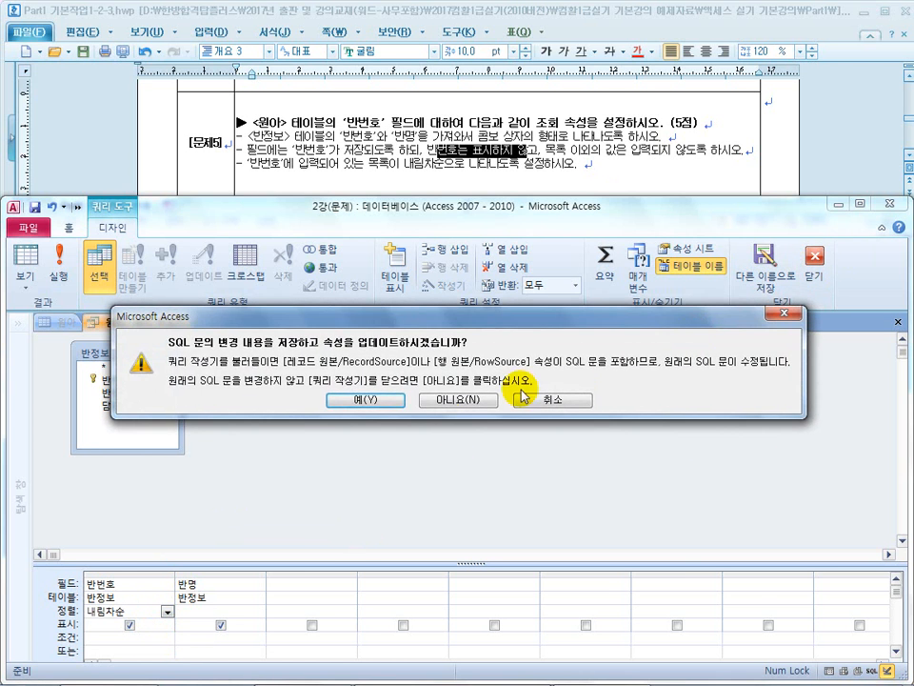
{"action": "left_click", "coordinate": [331, 341]}
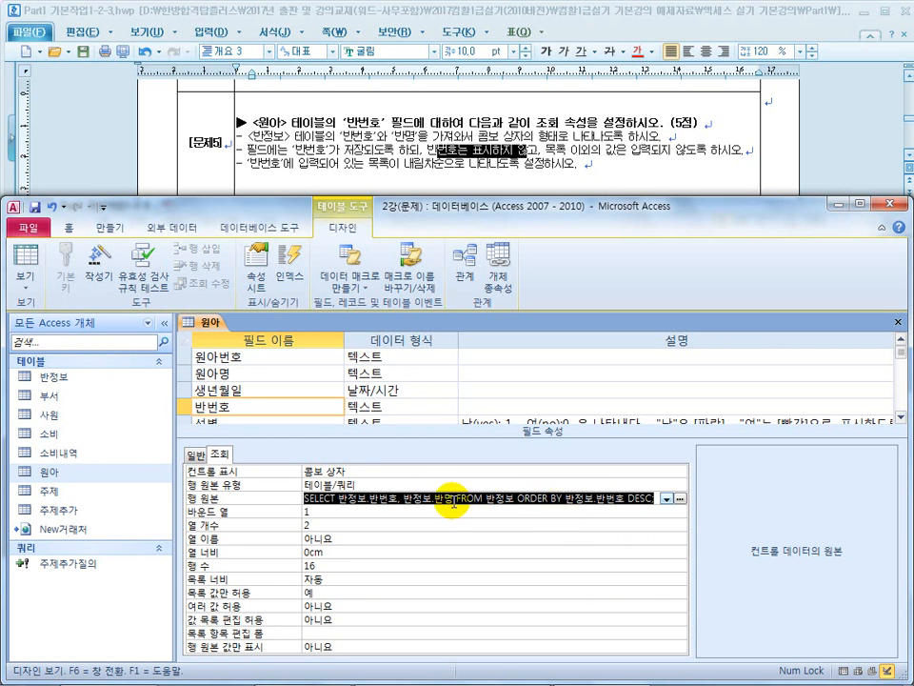
Save the 원아 table and check the order of the first record's 반번호 drop-down list in Datasheet view
{"action": "left_click", "coordinate": [23, 254]}
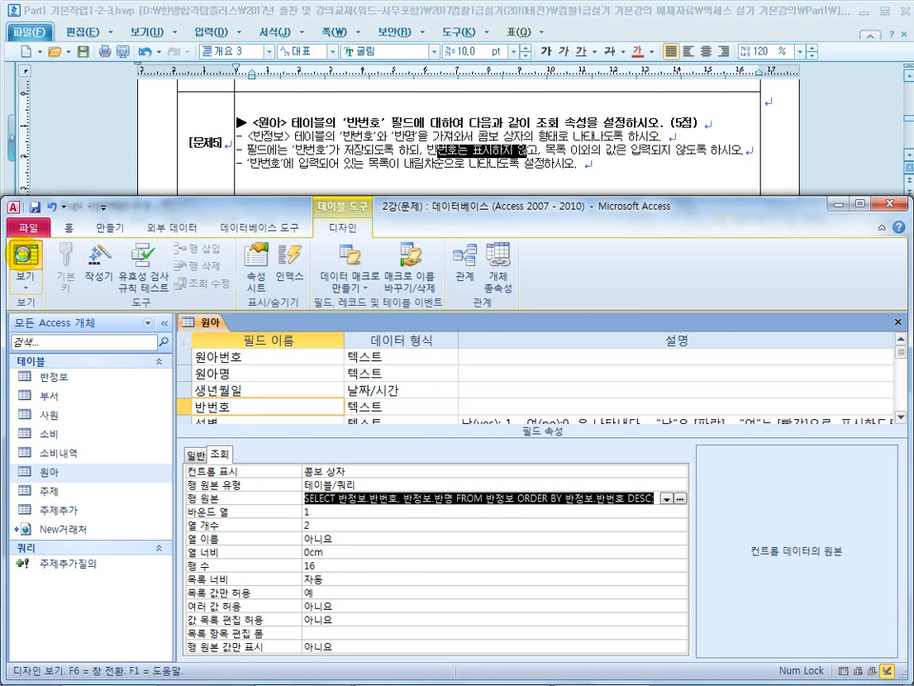
{"action": "left_click", "coordinate": [412, 390]}
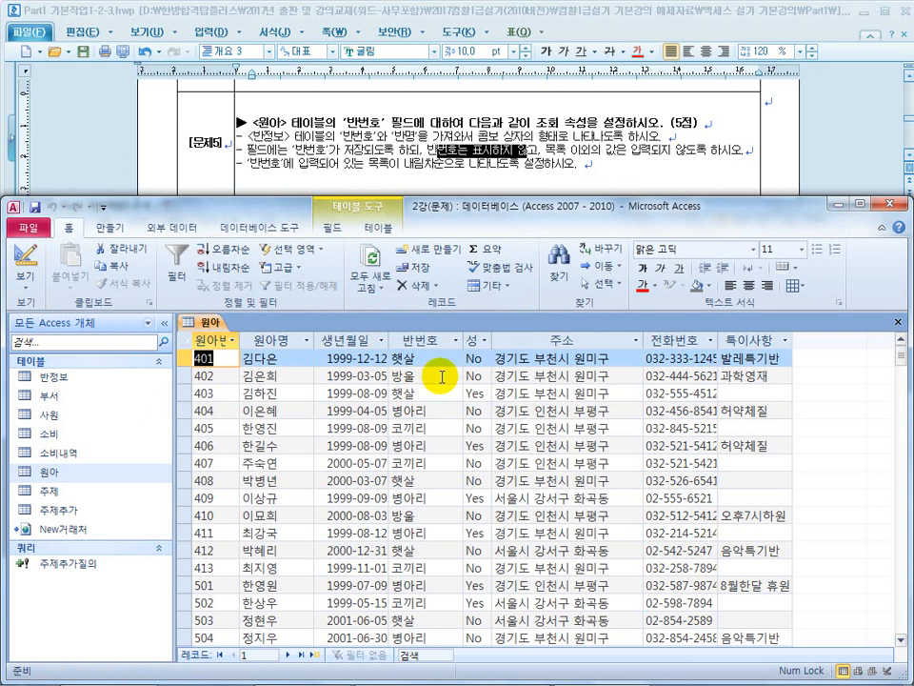
{"action": "left_click", "coordinate": [433, 360]}
{"action": "left_click", "coordinate": [454, 358]}
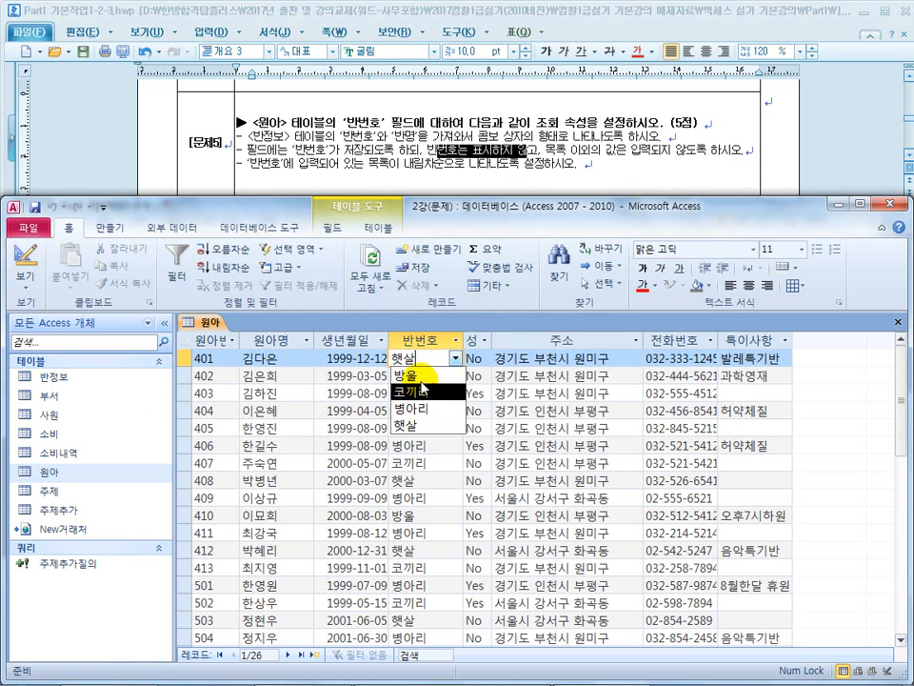
{"action": "left_click", "coordinate": [456, 360]}
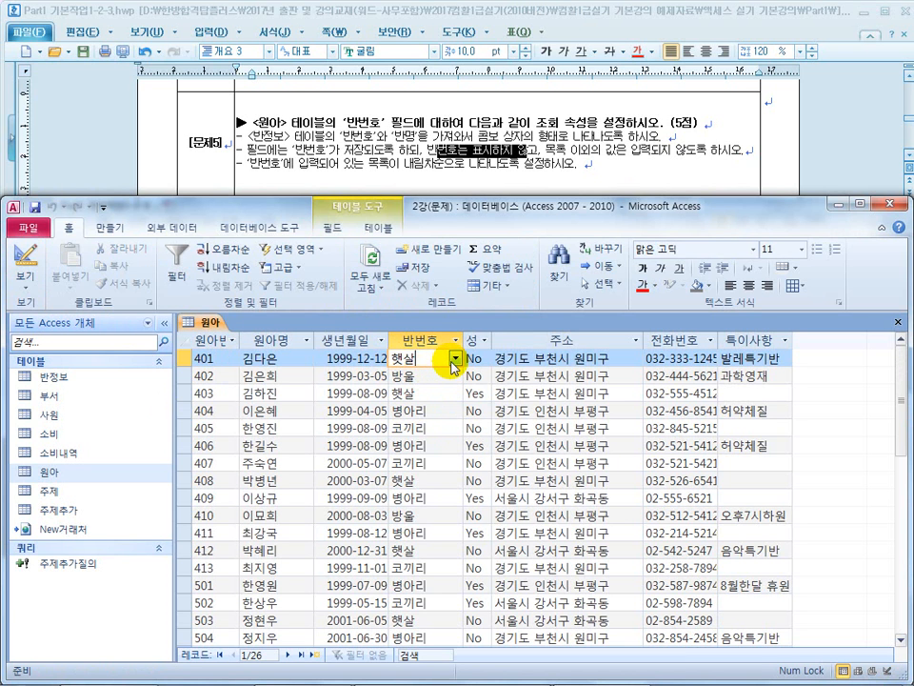
{"action": "left_click", "coordinate": [454, 360]}
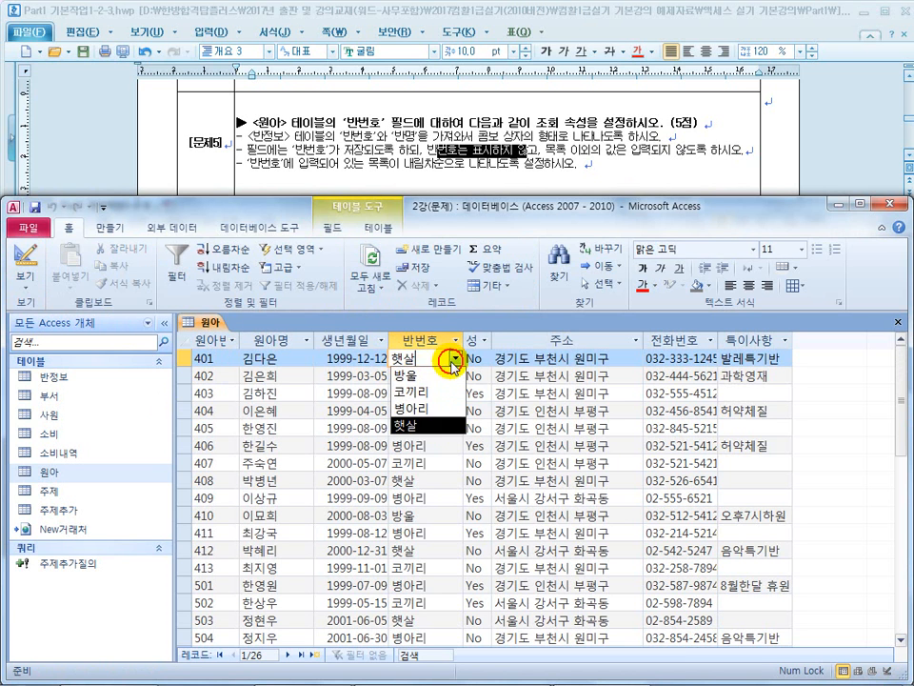
Remove the 반번호 sort order from the lookup's 행 원본 query in Design view and save the updated SQL statement
{"action": "left_click", "coordinate": [25, 255]}
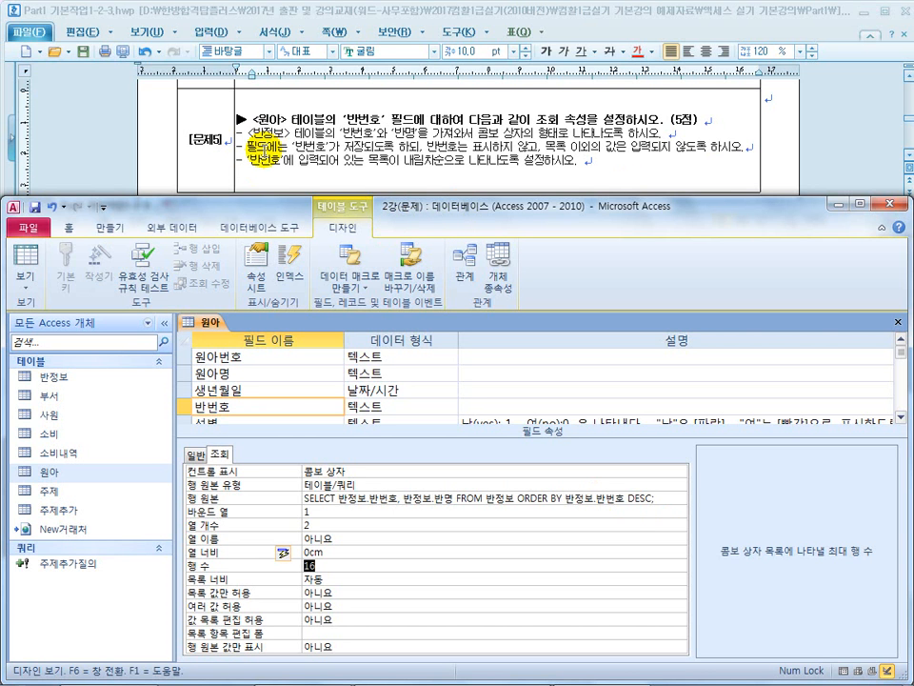
{"action": "left_click", "coordinate": [658, 499]}
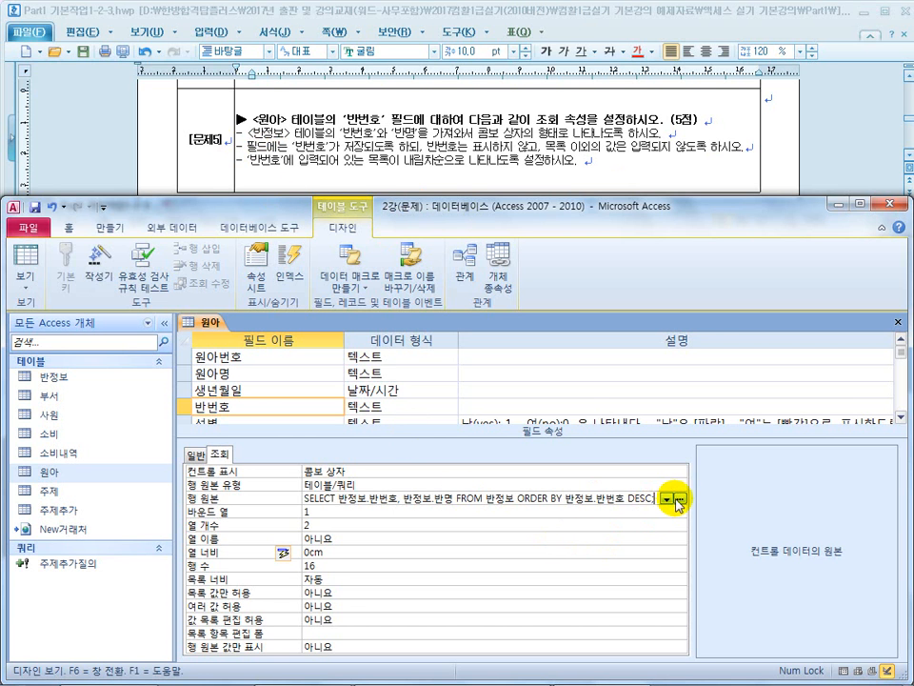
{"action": "left_click", "coordinate": [678, 498]}
{"action": "left_click", "coordinate": [85, 610]}
{"action": "key", "text": "Delete"}
{"action": "key", "text": "Return"}
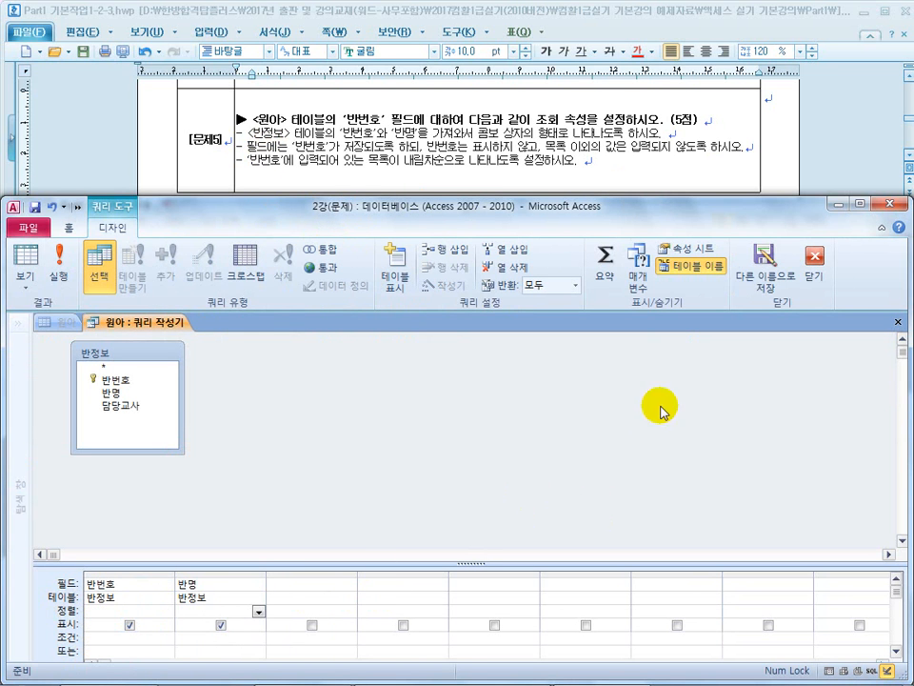
{"action": "left_click", "coordinate": [811, 275]}
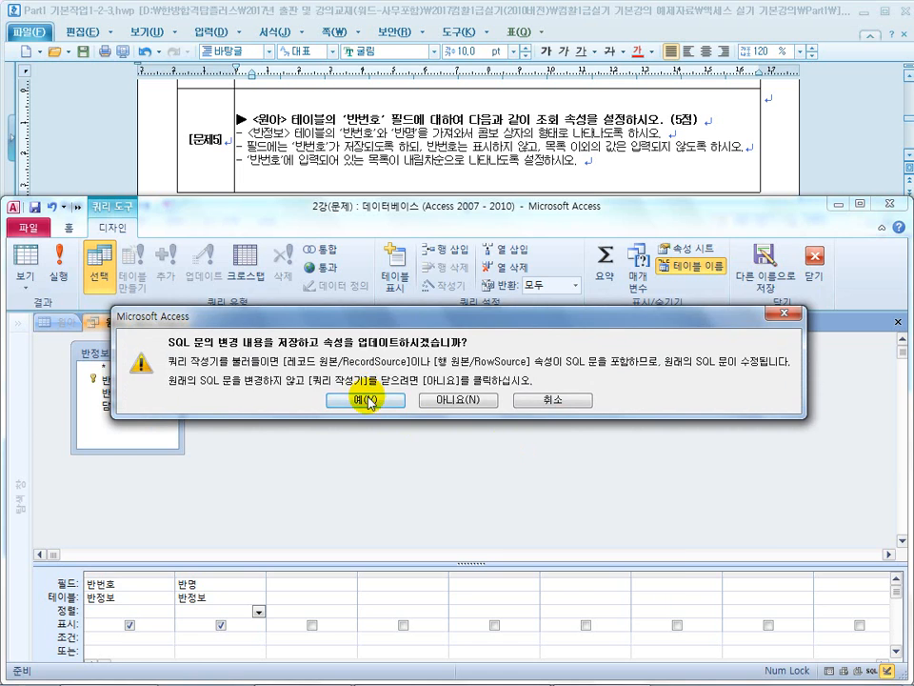
{"action": "left_click", "coordinate": [365, 455]}
Clear the 반번호 lookup's 열 너비 and check the saved table's drop-down list in Datasheet view
{"action": "left_click", "coordinate": [291, 552]}
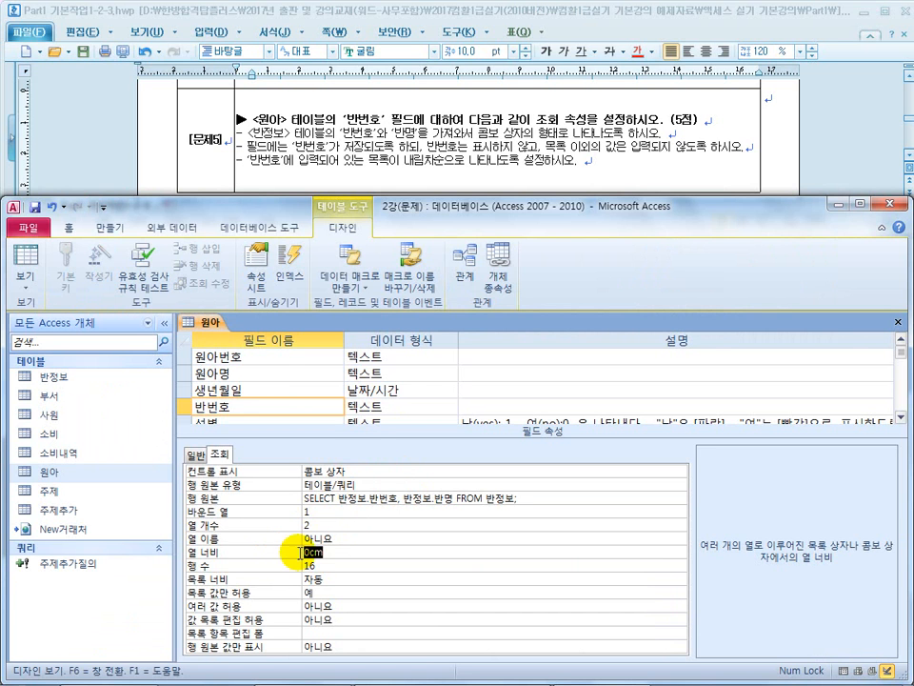
{"action": "key", "text": "Return"}
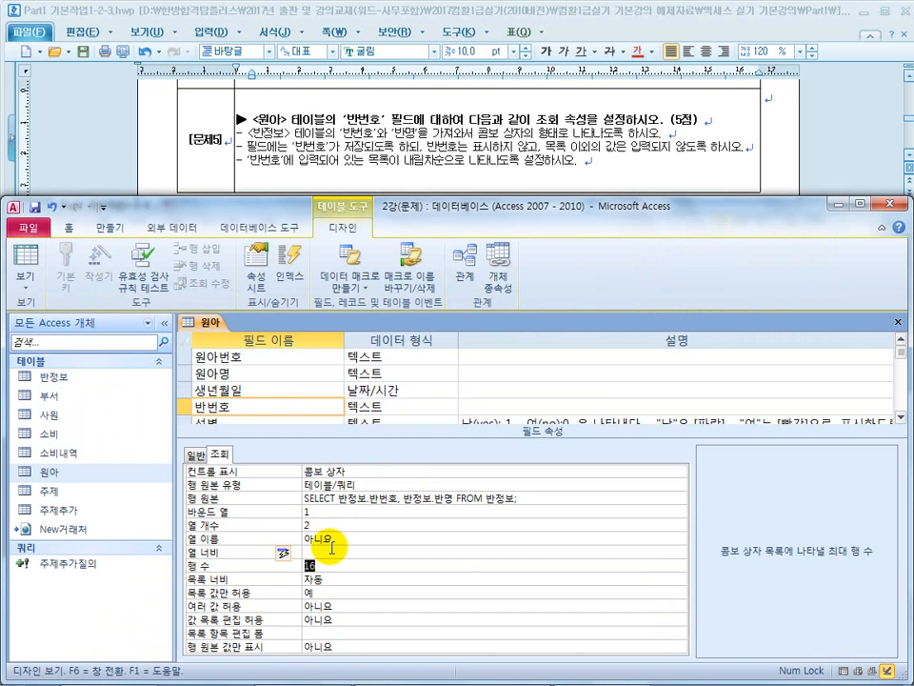
{"action": "left_click", "coordinate": [27, 255]}
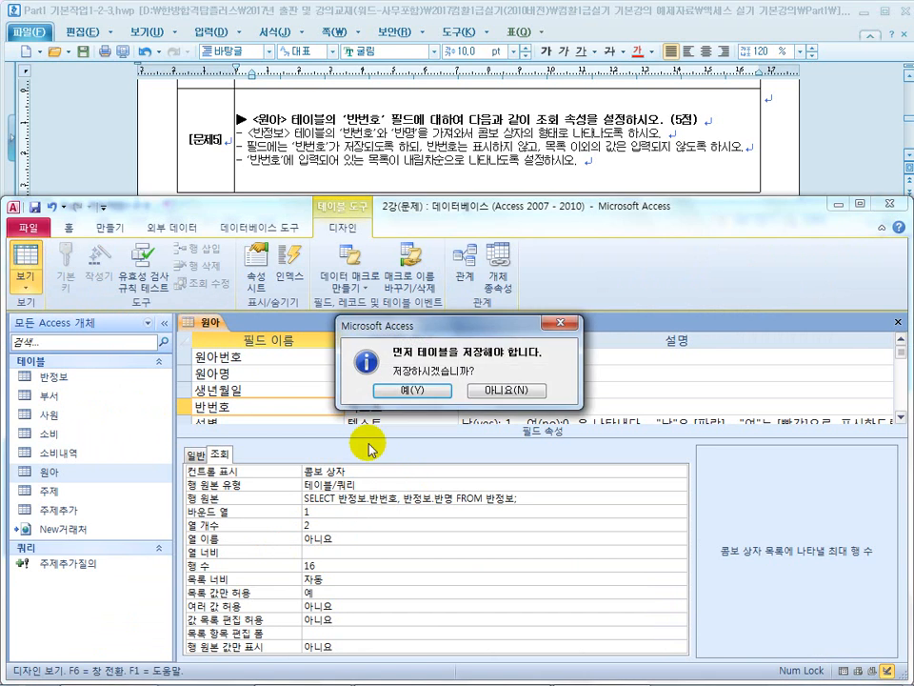
{"action": "left_click", "coordinate": [417, 391]}
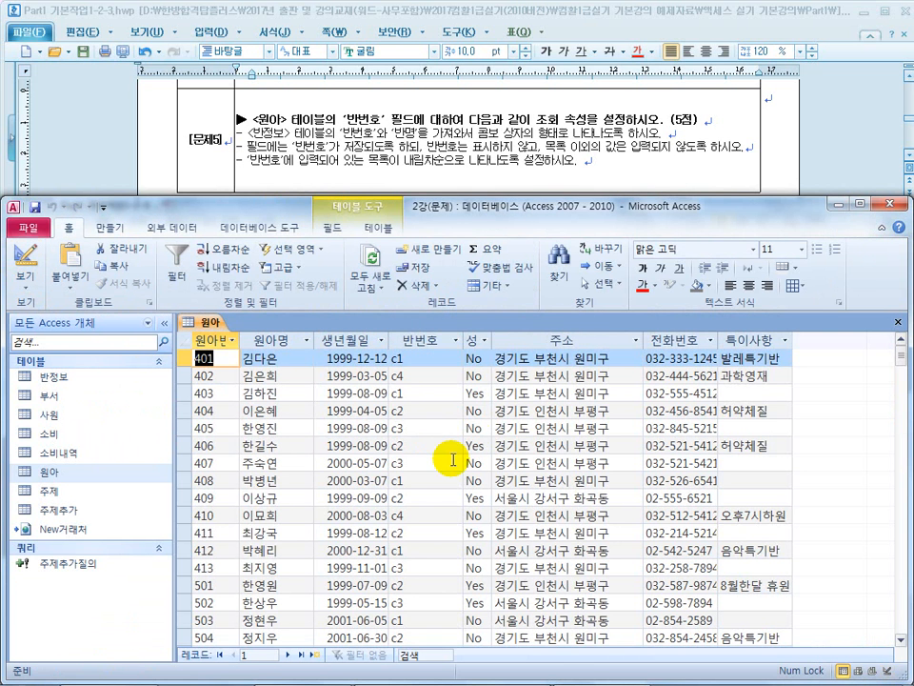
{"action": "left_click", "coordinate": [393, 358]}
{"action": "left_click", "coordinate": [457, 357]}
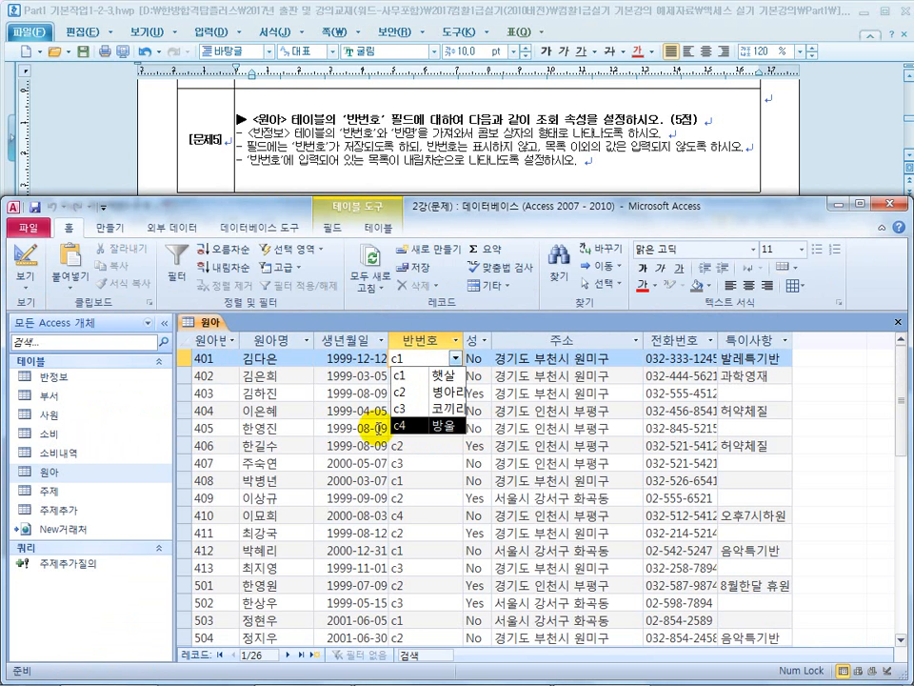
Return to Design view and set the 행 원본 query to sort 반번호 in 내림차순, updating the SQL statement
{"action": "left_click", "coordinate": [19, 255]}
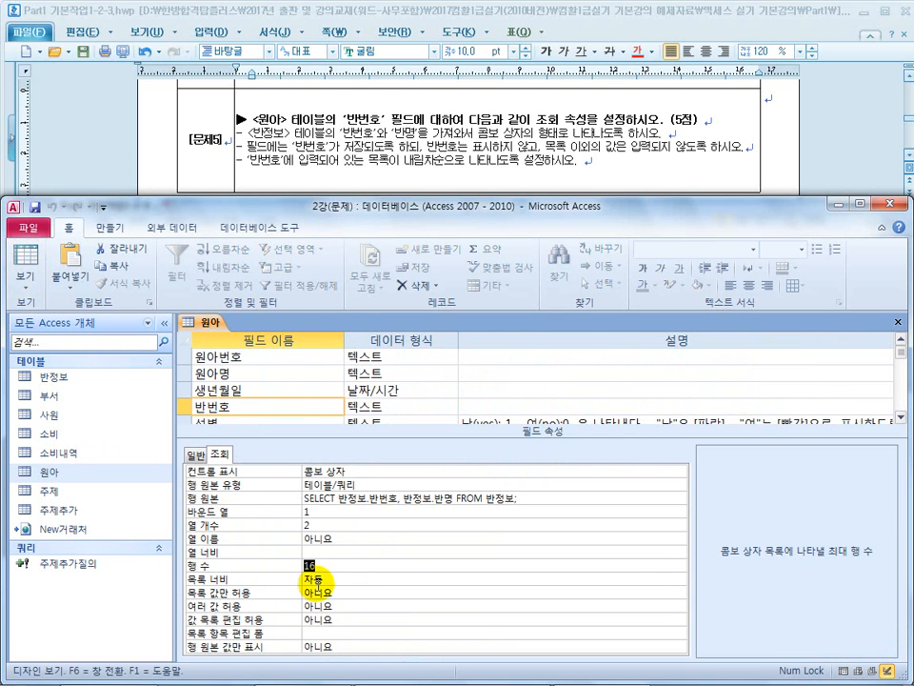
{"action": "left_click", "coordinate": [357, 550]}
{"action": "left_click", "coordinate": [637, 499]}
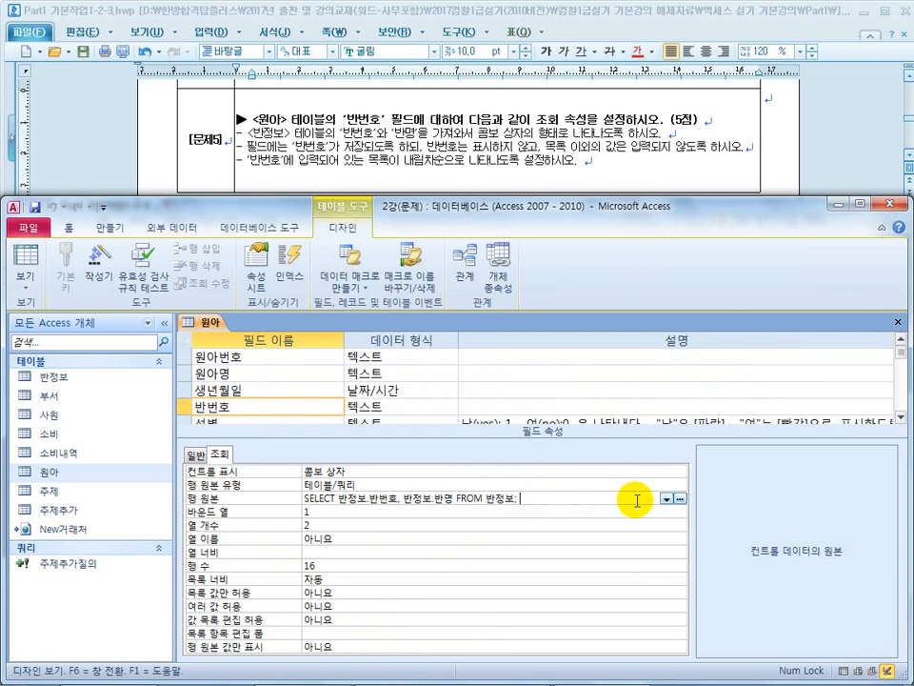
{"action": "left_click", "coordinate": [680, 499]}
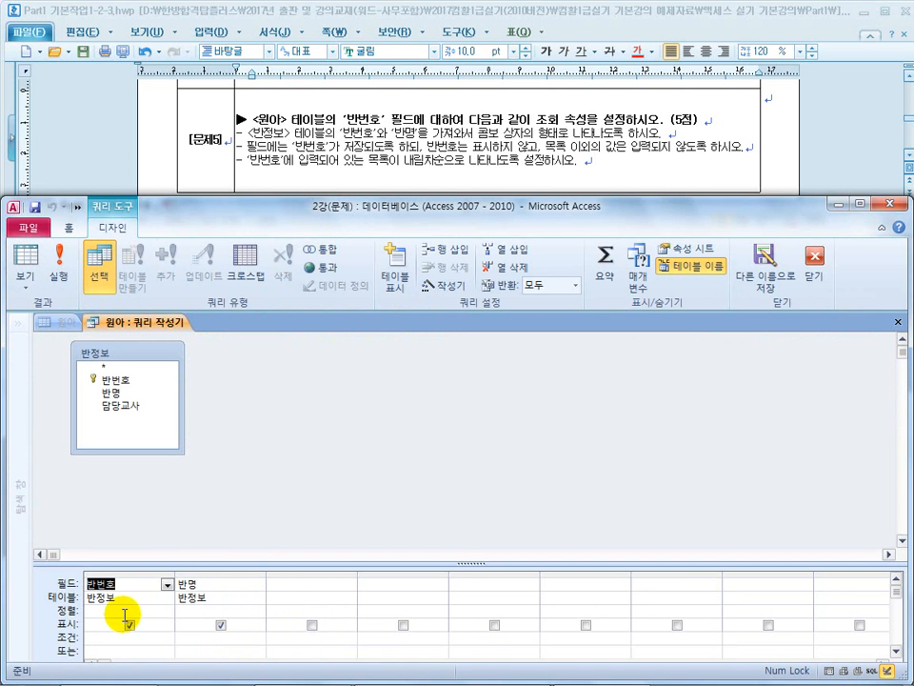
{"action": "left_click", "coordinate": [167, 610]}
{"action": "left_click", "coordinate": [149, 637]}
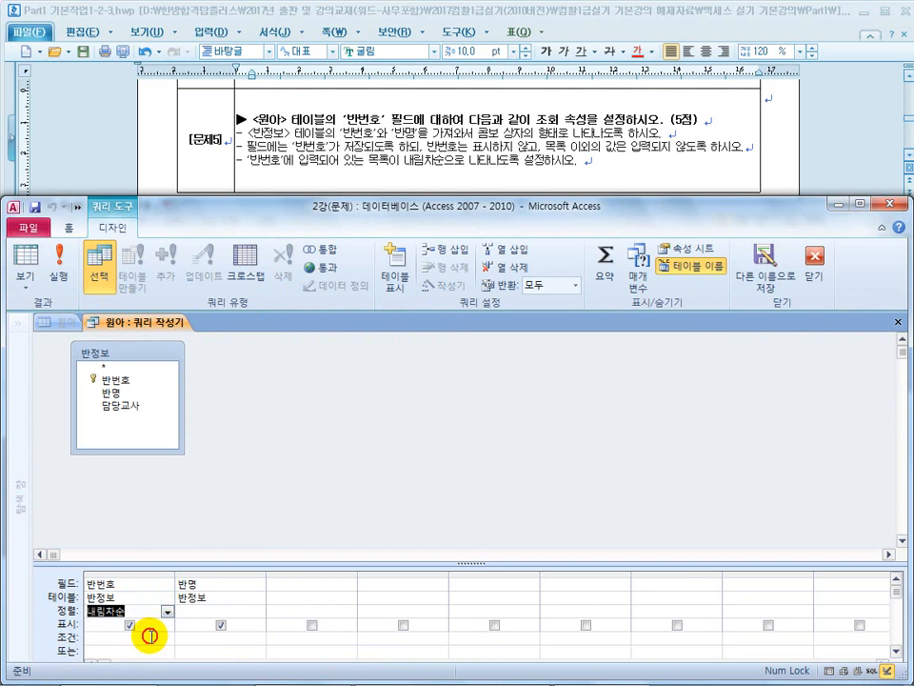
{"action": "left_click", "coordinate": [815, 259]}
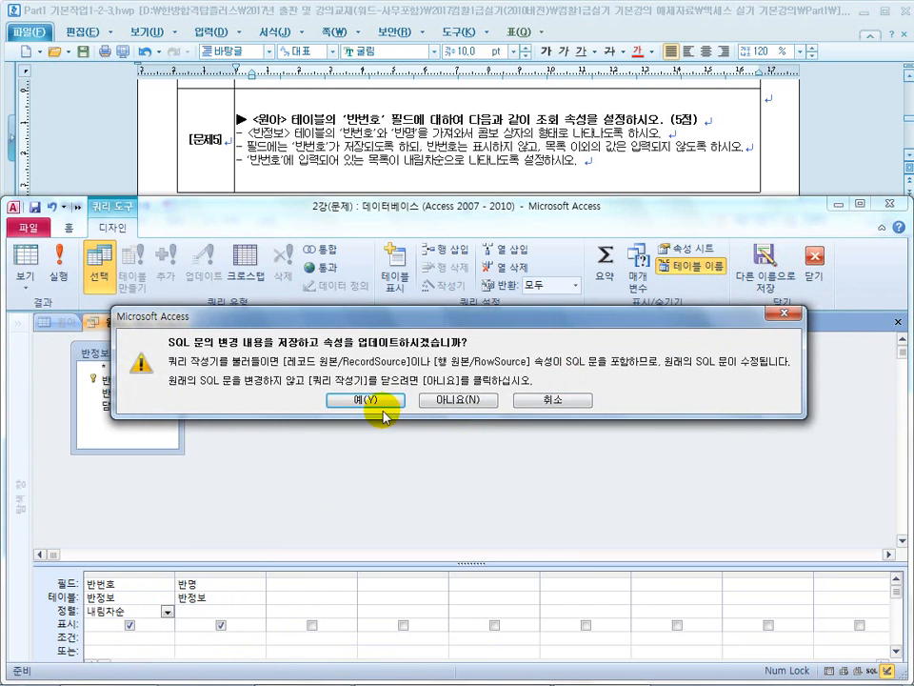
{"action": "left_click", "coordinate": [372, 399]}
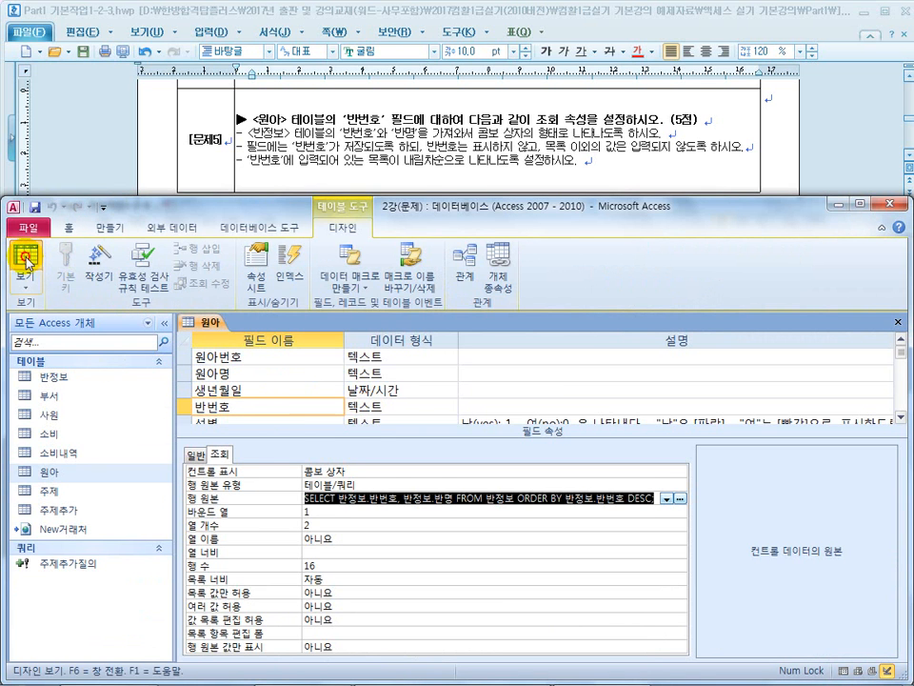
Save the table and check how the 반번호 drop-down list orders both columns in Datasheet view
{"action": "left_click", "coordinate": [27, 259]}
{"action": "left_click", "coordinate": [402, 389]}
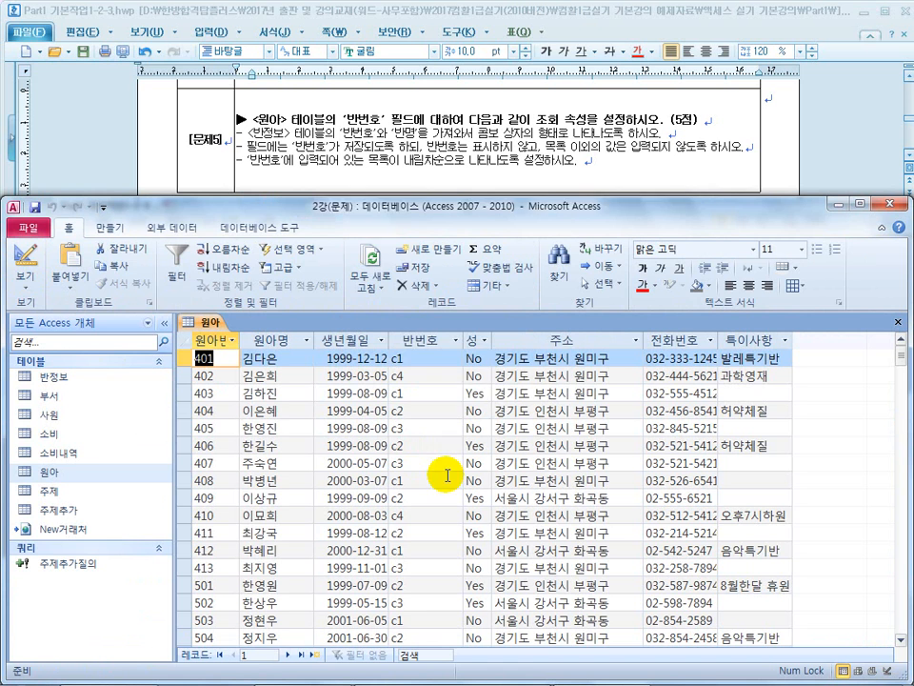
{"action": "left_click", "coordinate": [457, 359]}
{"action": "left_click", "coordinate": [455, 358]}
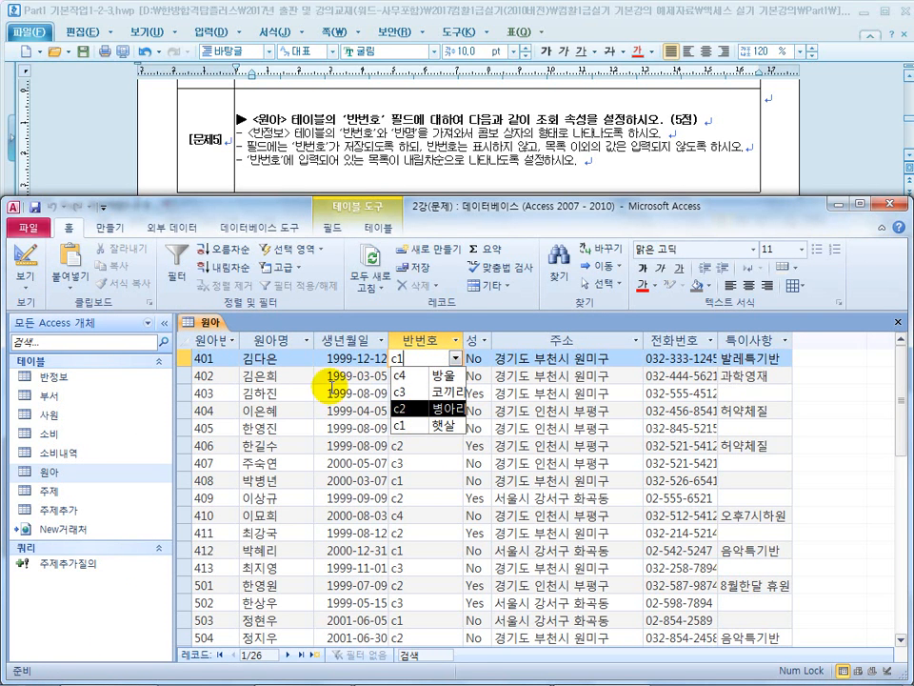
Return the 원아 table to Design view and set the 반번호 lookup's 열 너비 to 0cm
{"action": "left_click", "coordinate": [26, 259]}
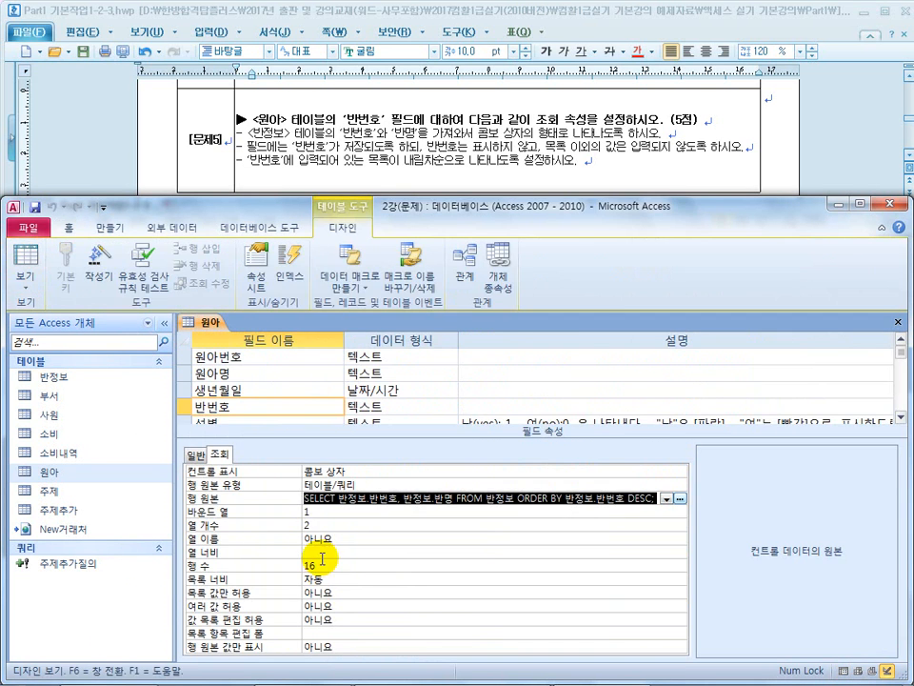
{"action": "left_click", "coordinate": [320, 552]}
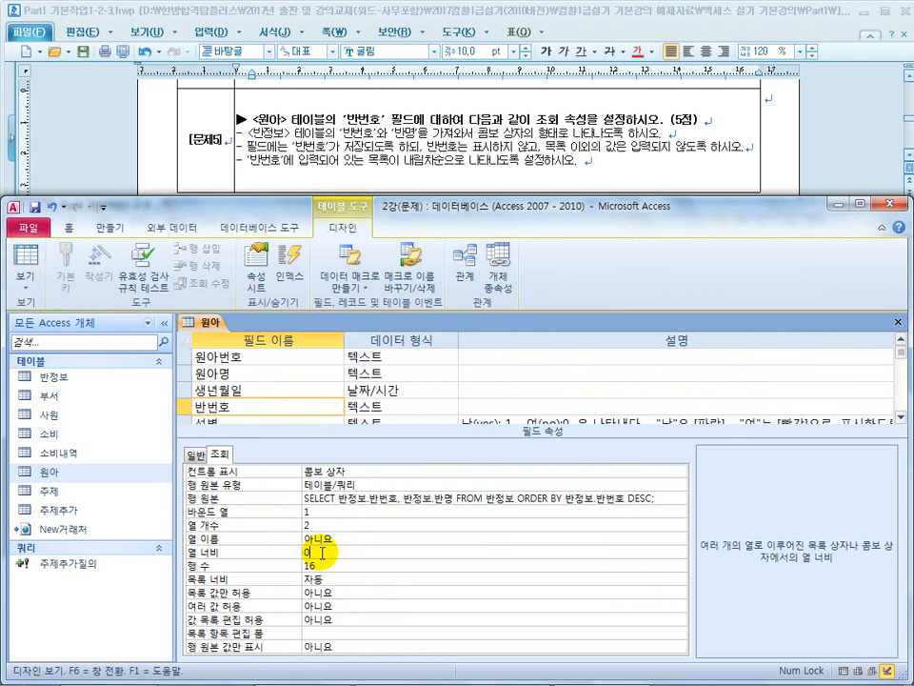
{"action": "key", "text": "Return"}
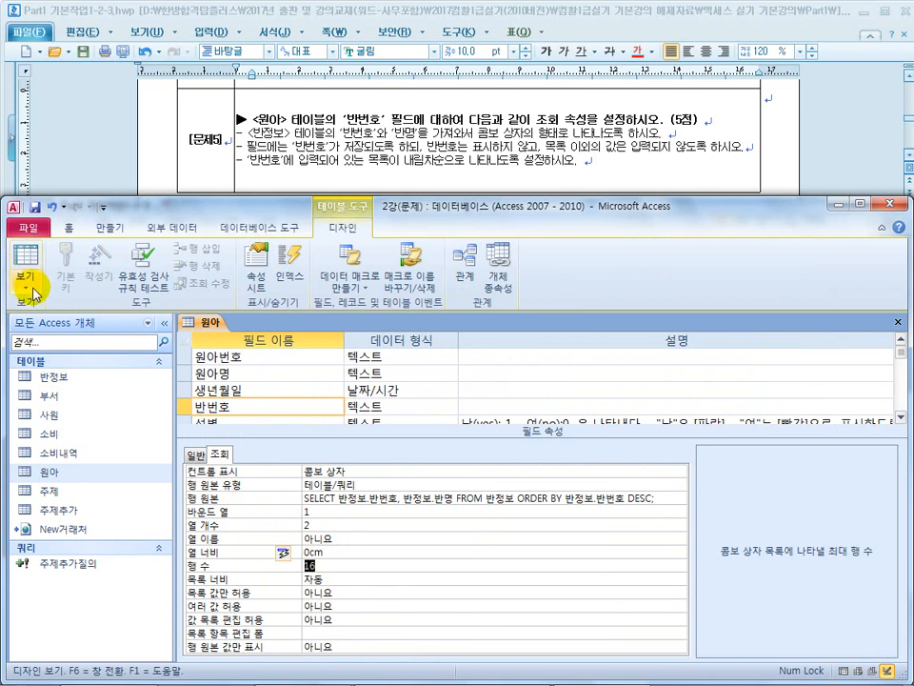
Save the table, check the 반번호 drop-down list in Datasheet view, and choose 햇살 for record 401
{"action": "left_click", "coordinate": [24, 259]}
{"action": "left_click", "coordinate": [388, 391]}
{"action": "left_click", "coordinate": [418, 351]}
{"action": "left_click", "coordinate": [455, 357]}
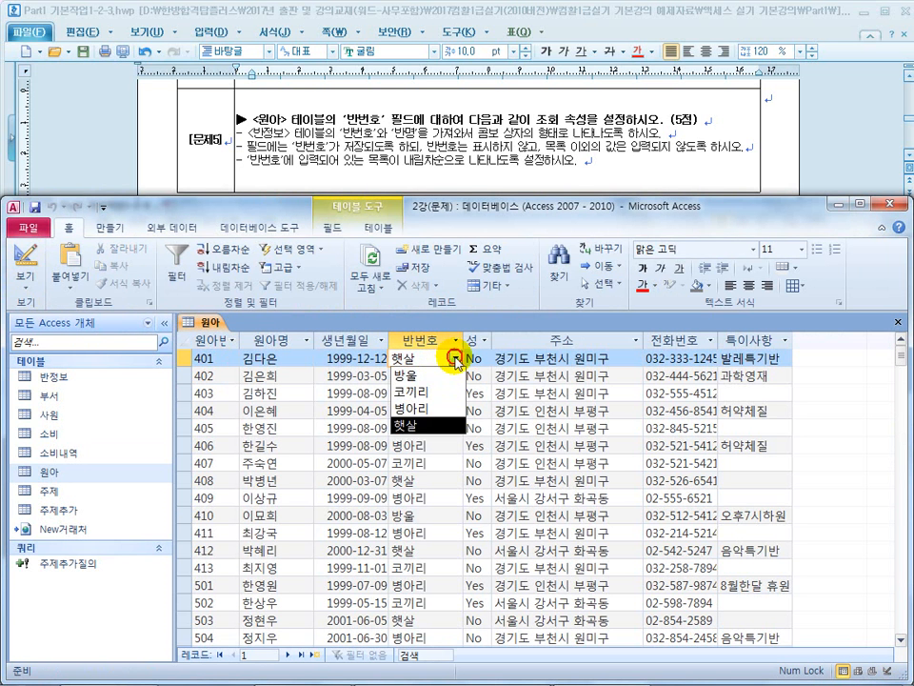
{"action": "left_click", "coordinate": [407, 427]}
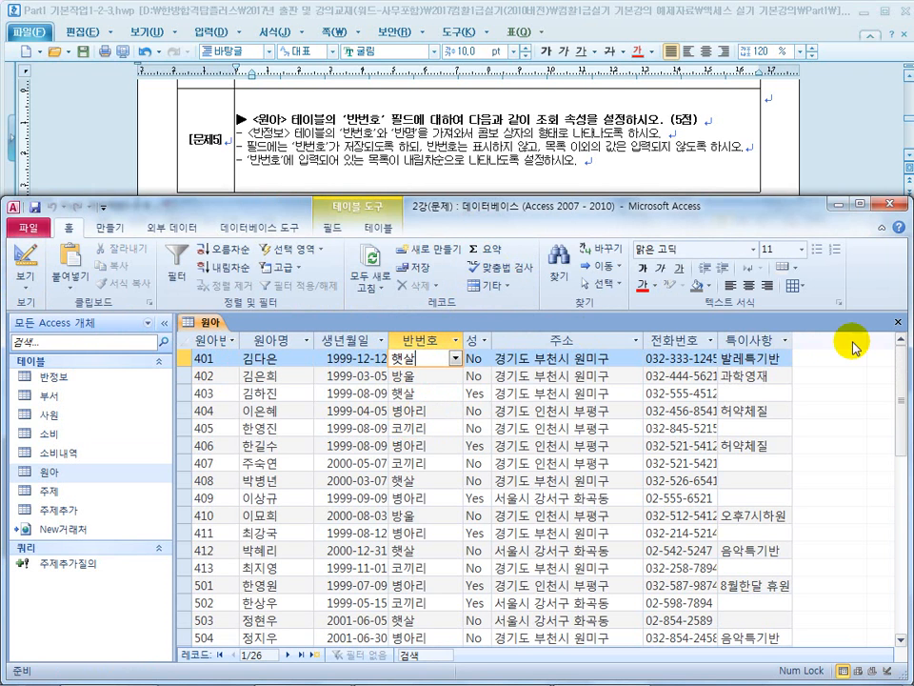
Close the 원아 table and switch to the Hangul exercise document to read 문제1 of 3강 Part 1-3 <관계 설정>
{"action": "left_click", "coordinate": [898, 322]}
{"action": "left_click", "coordinate": [460, 169]}
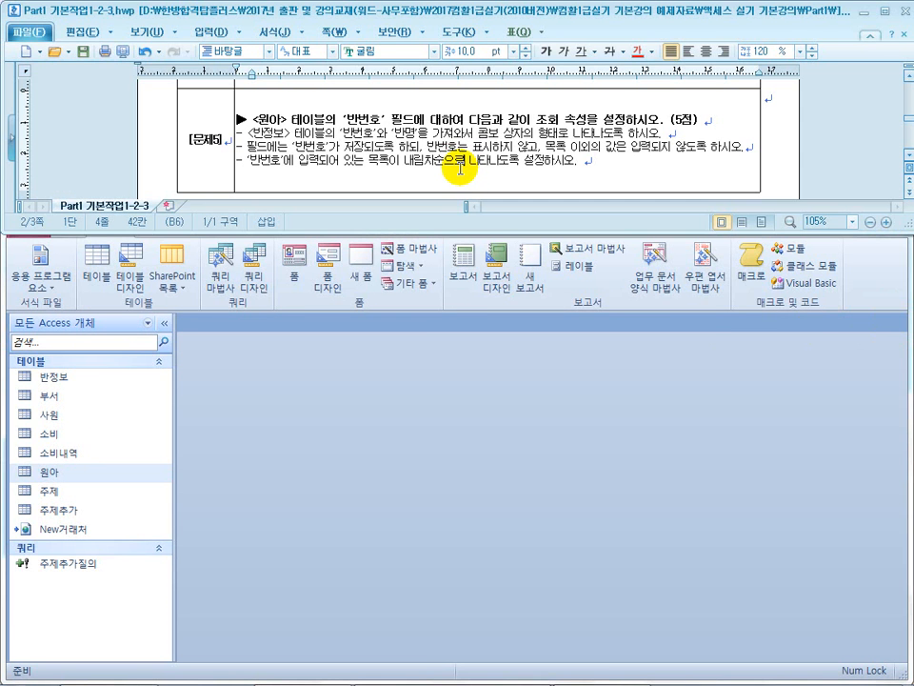
{"action": "scroll", "coordinate": [460, 169], "scroll_direction": "down", "scroll_amount": 6}
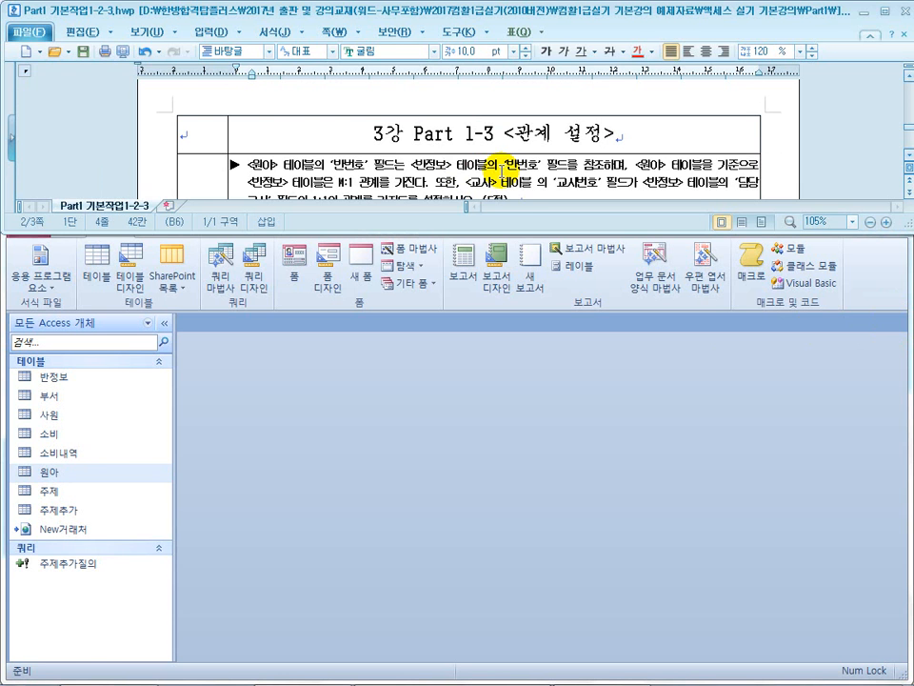
{"action": "scroll", "coordinate": [501, 169], "scroll_direction": "down", "scroll_amount": 2}
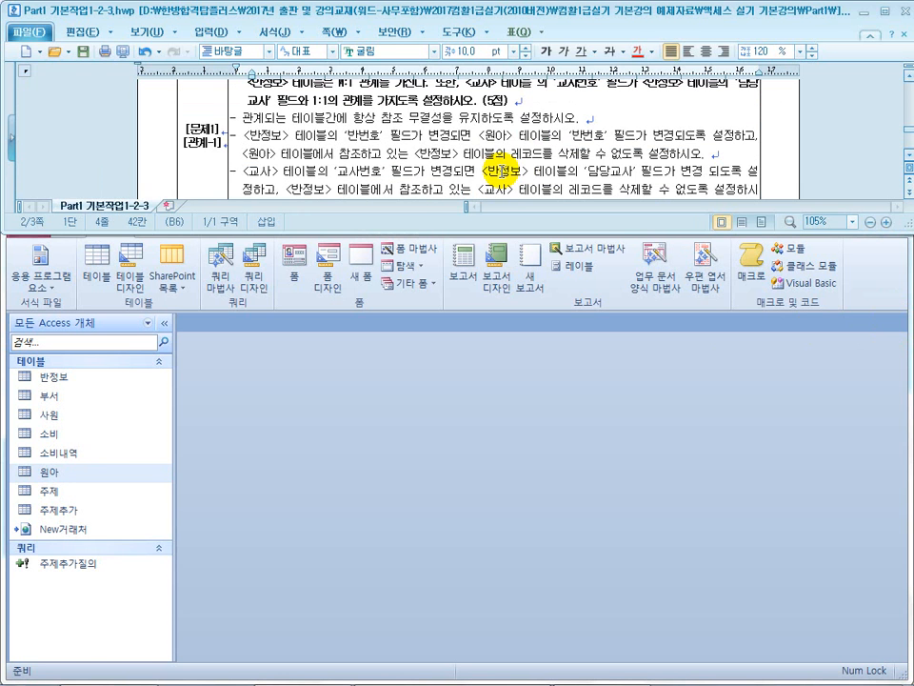